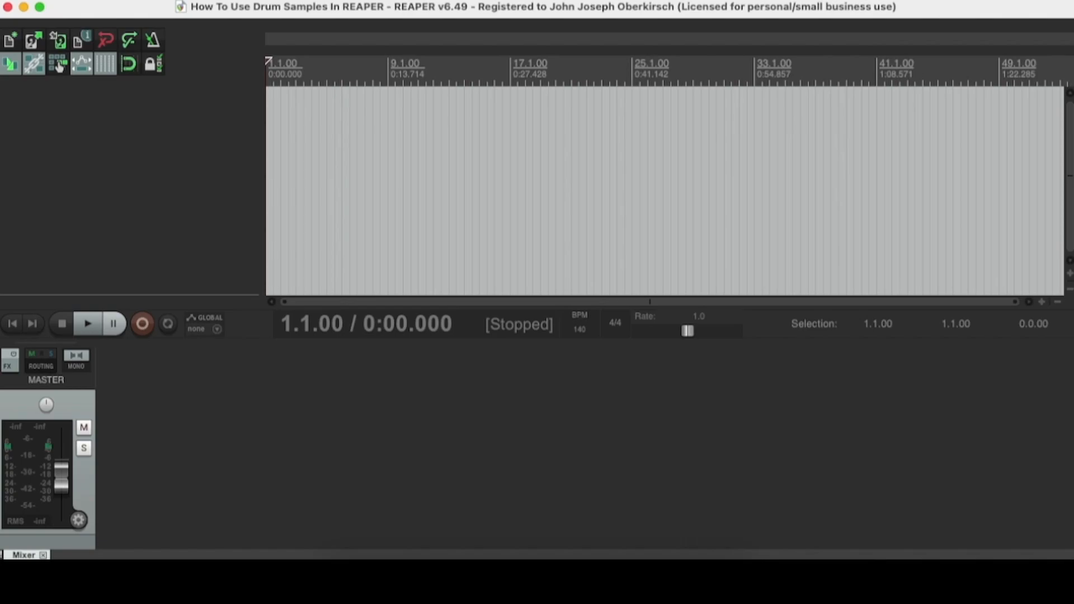
Step: Open the preferences and review the Media Item Defaults settings
left_click(339, 1)
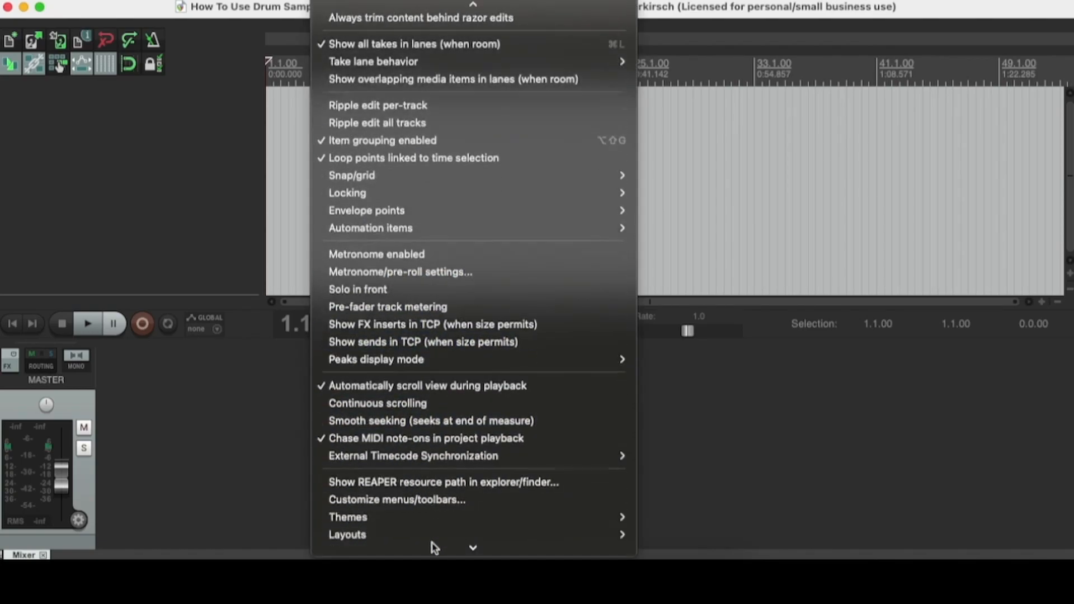
left_click(432, 548)
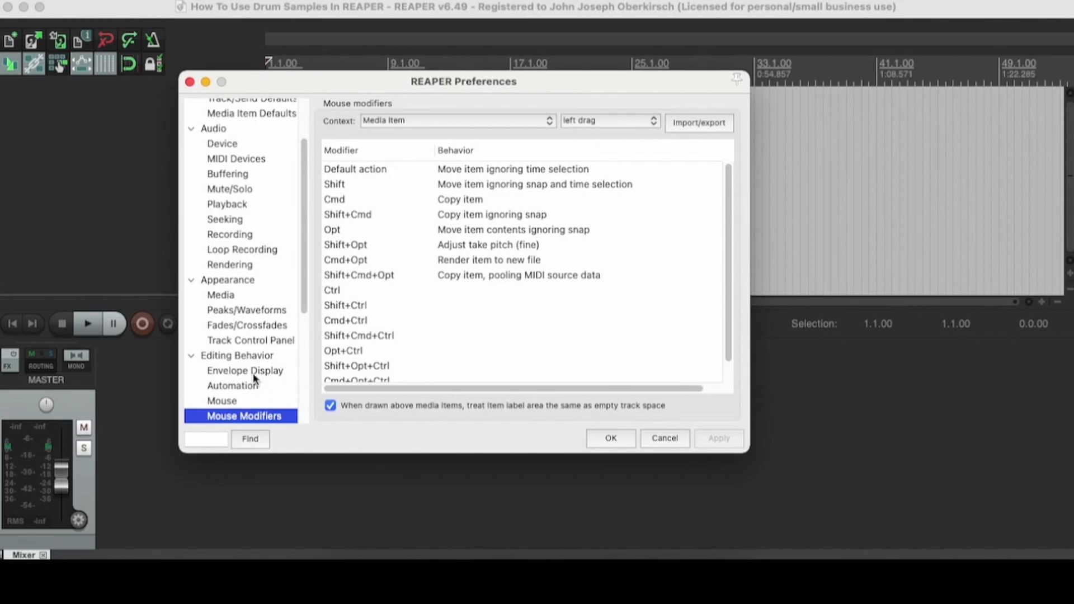
scroll(266, 319, "up", 3)
scroll(266, 320, "up", 3)
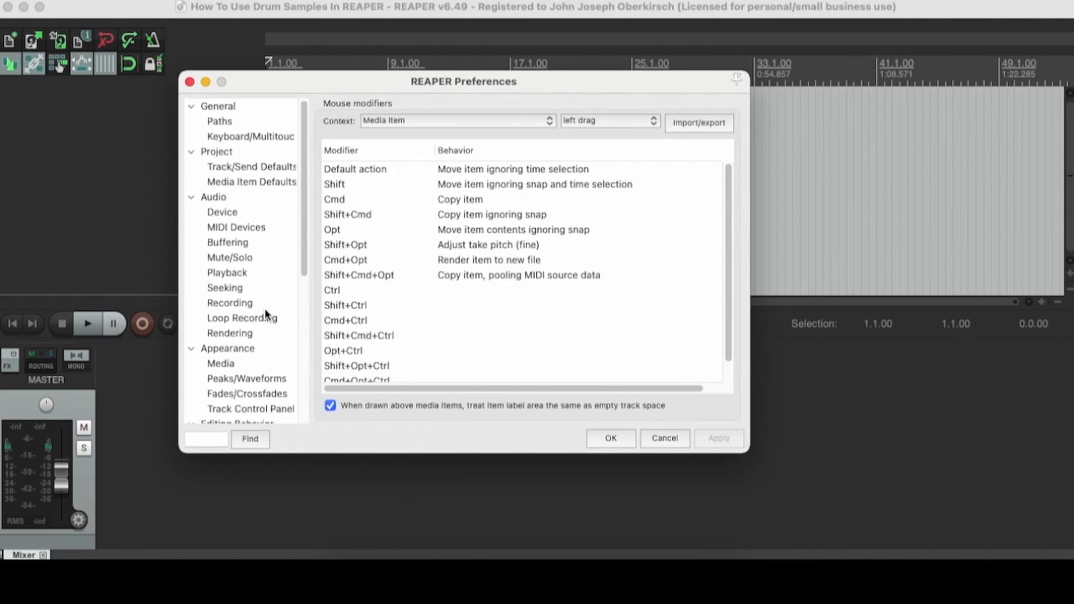
left_click(242, 183)
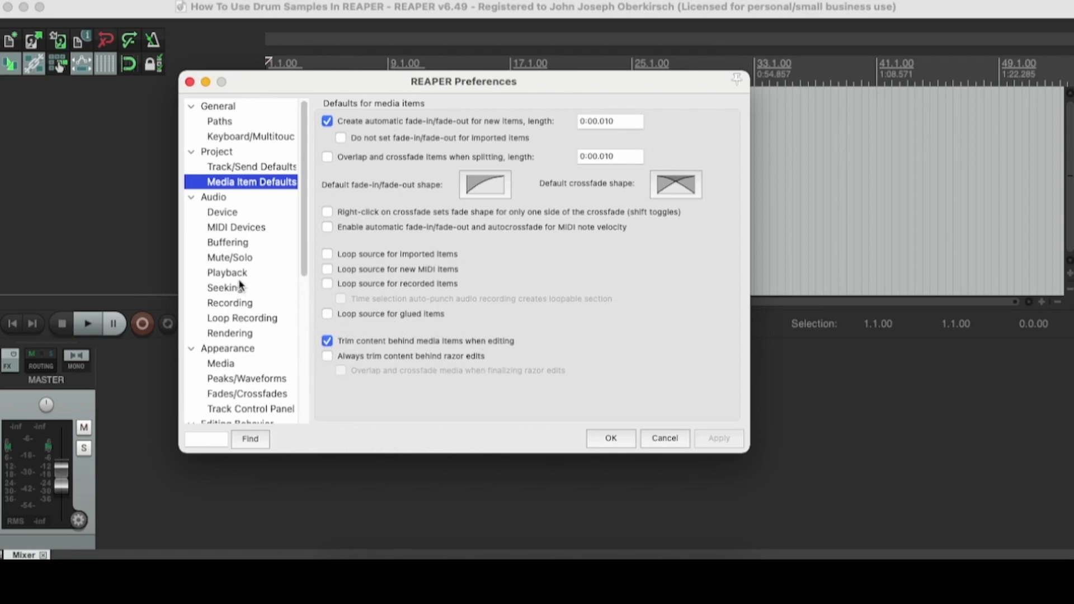
Step: Check the default action in Mouse Modifiers for the Media item edge context with double click, and close the preferences
scroll(241, 286, "down", 5)
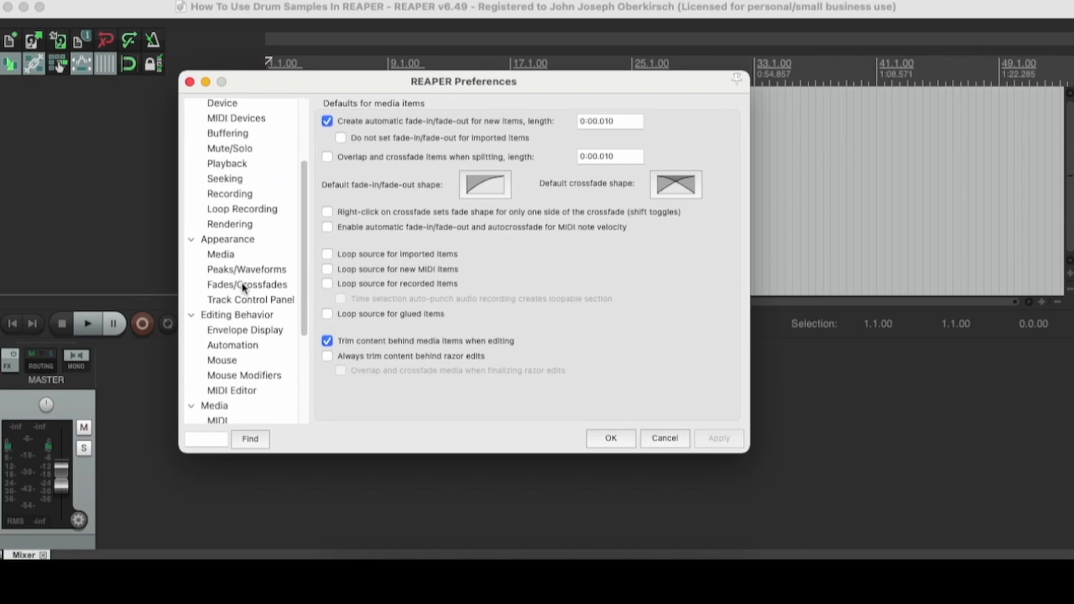
scroll(253, 340, "down", 1)
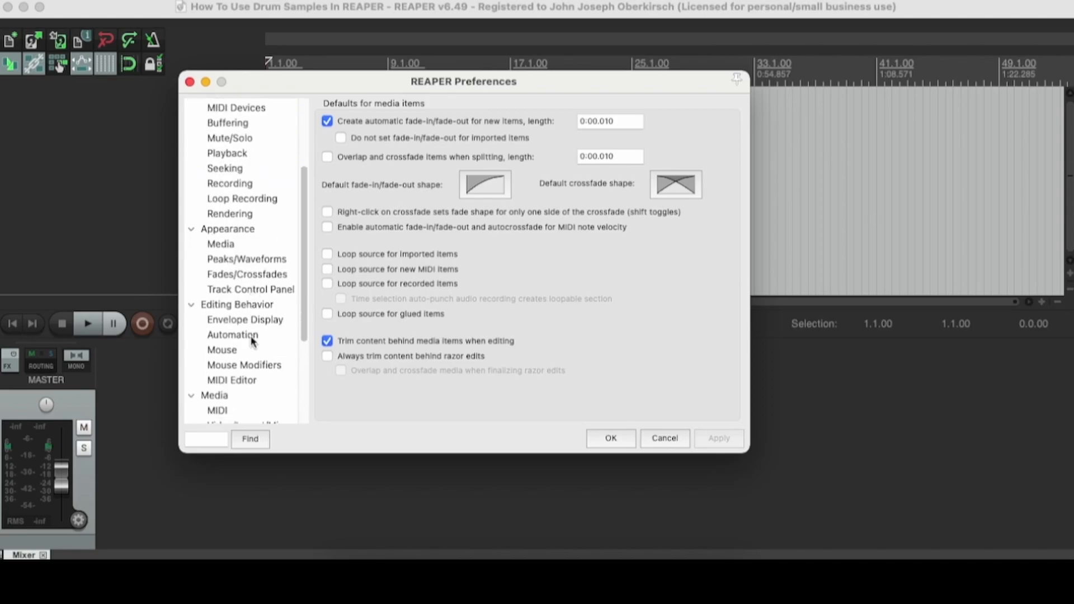
left_click(252, 367)
left_click(419, 122)
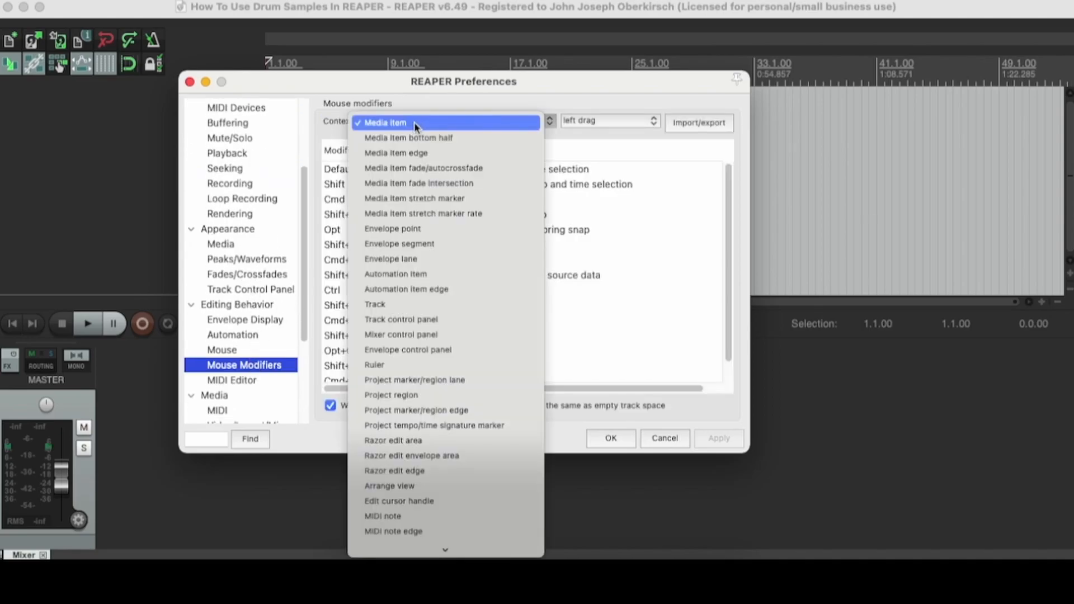
left_click(406, 156)
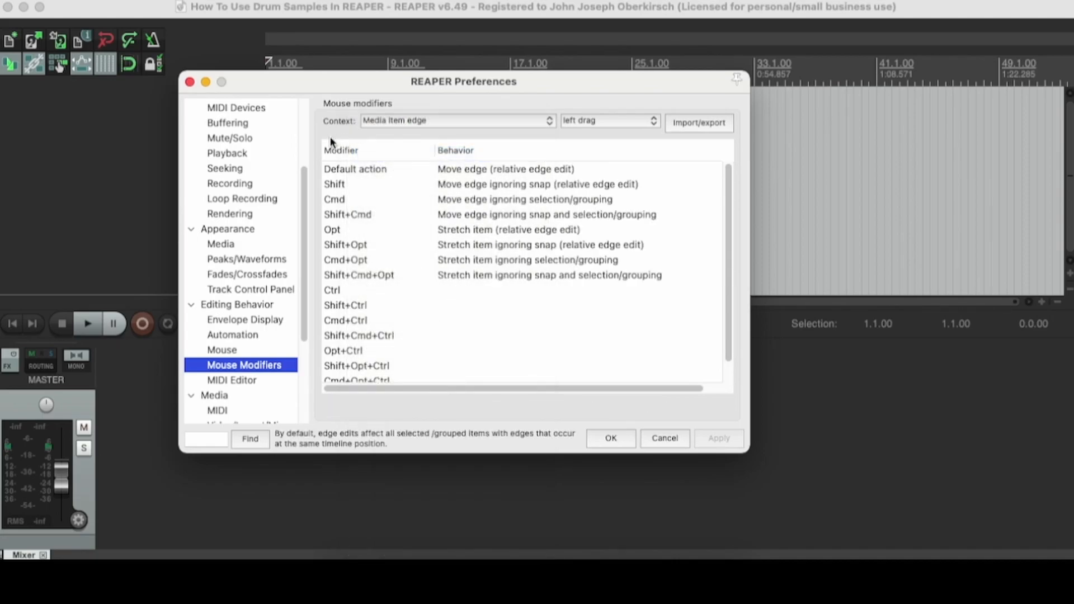
left_click(582, 127)
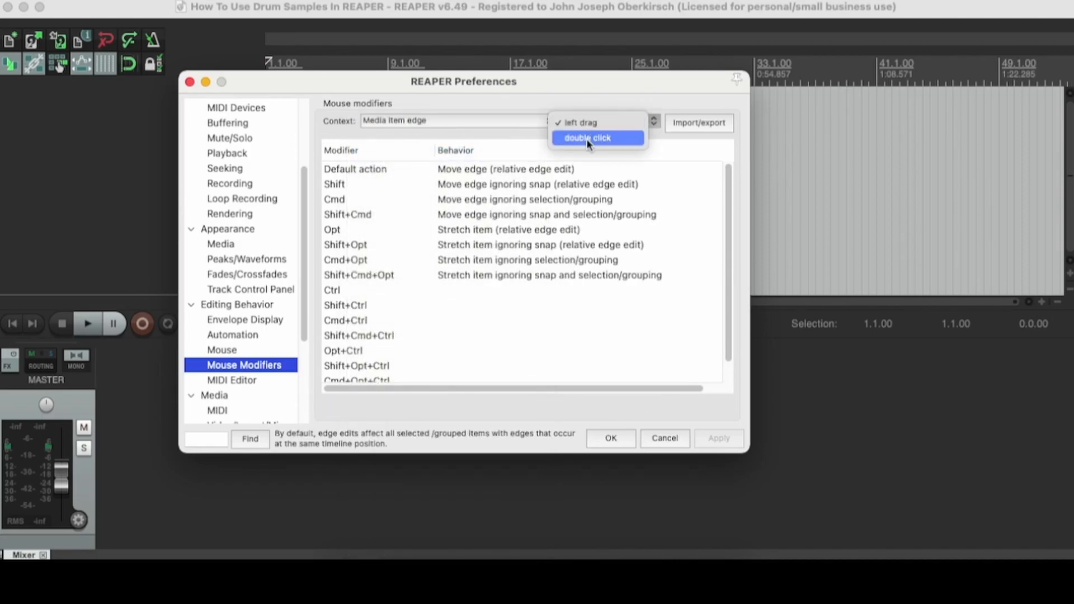
left_click(587, 138)
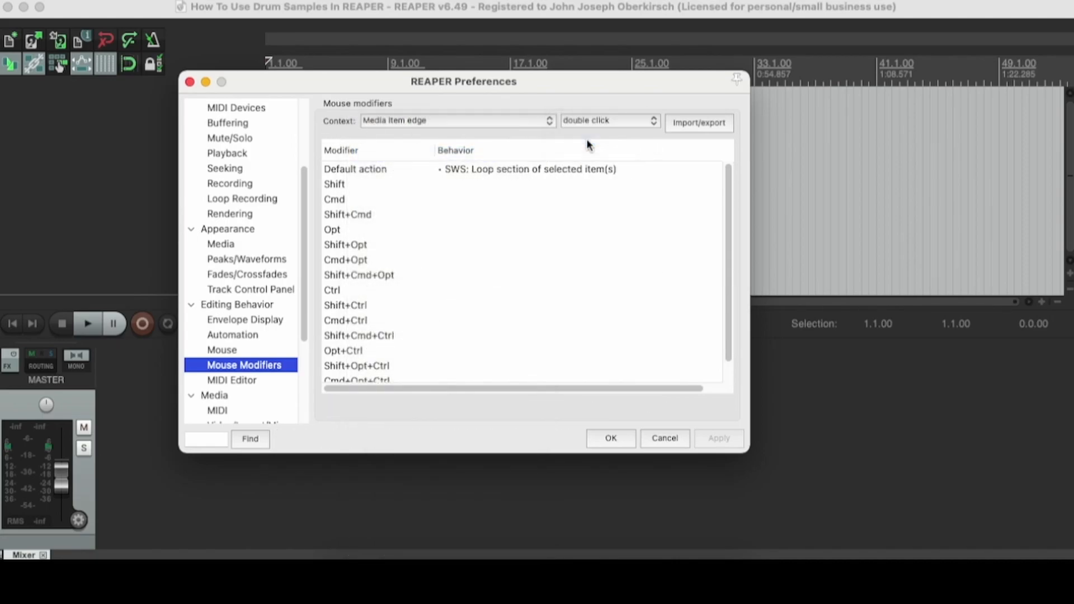
left_click(373, 175)
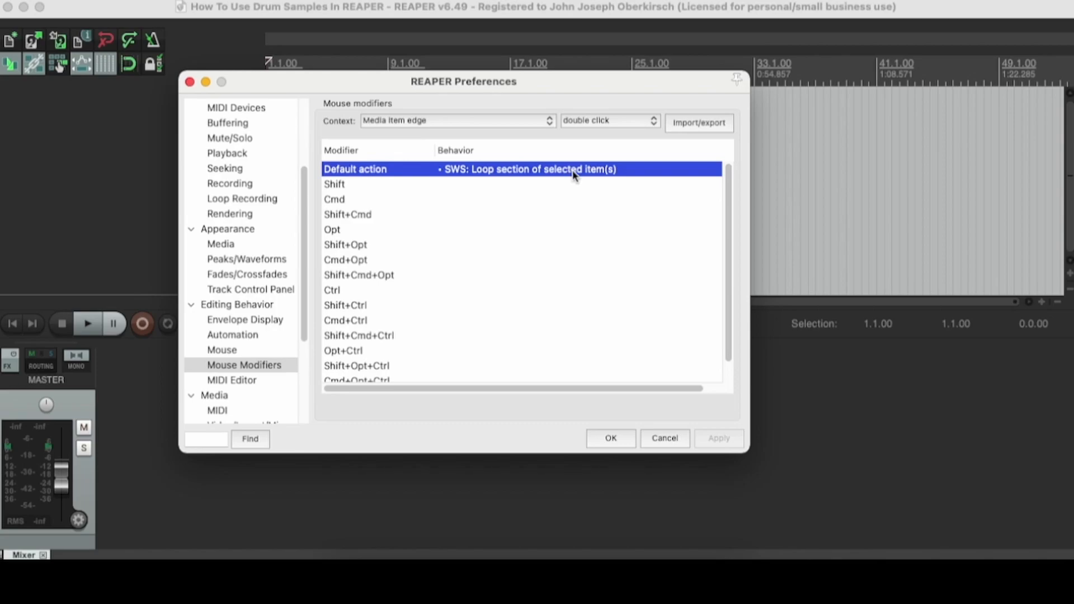
left_click(611, 438)
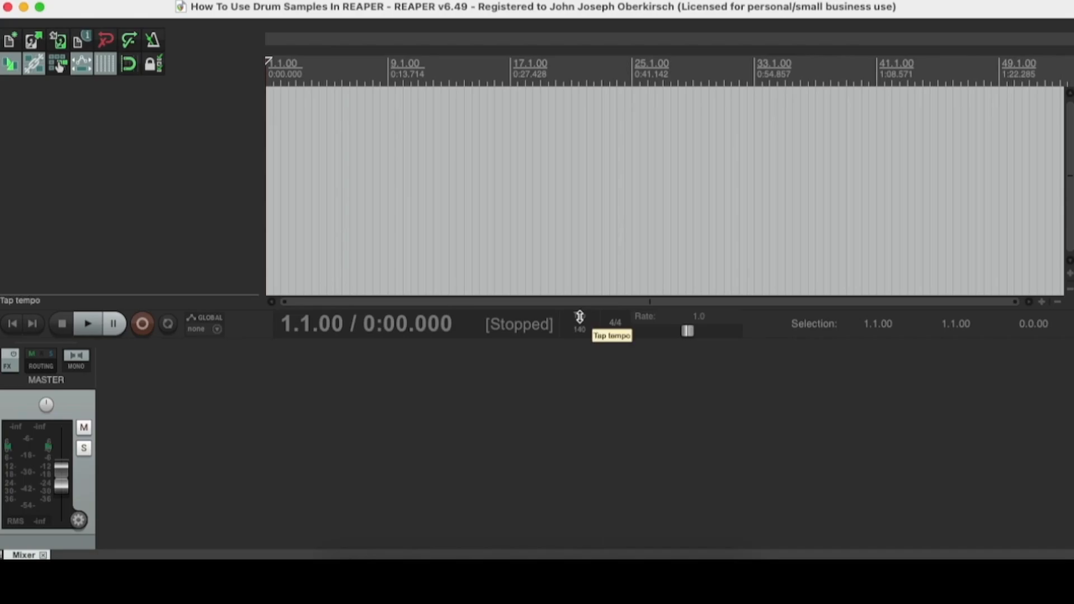
Step: Tap in a project tempo of about 174 BPM
left_click(580, 317)
left_click(581, 316)
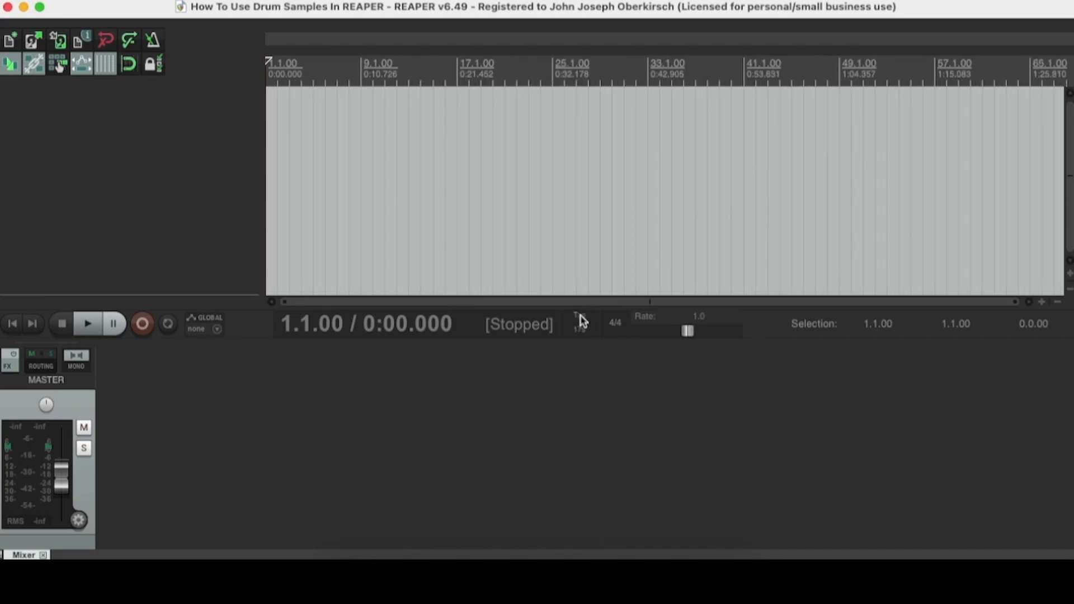
left_click(580, 317)
left_click(580, 316)
left_click(580, 317)
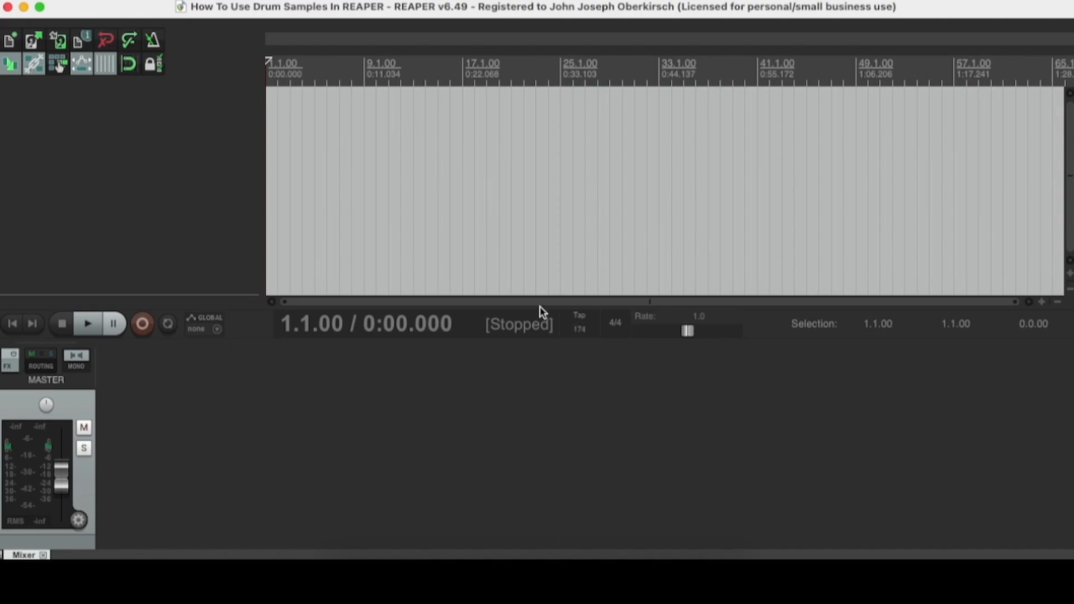
Step: Turn on the metronome and play a short stretch to hear the tapped tempo
left_click(152, 39)
left_click(91, 326)
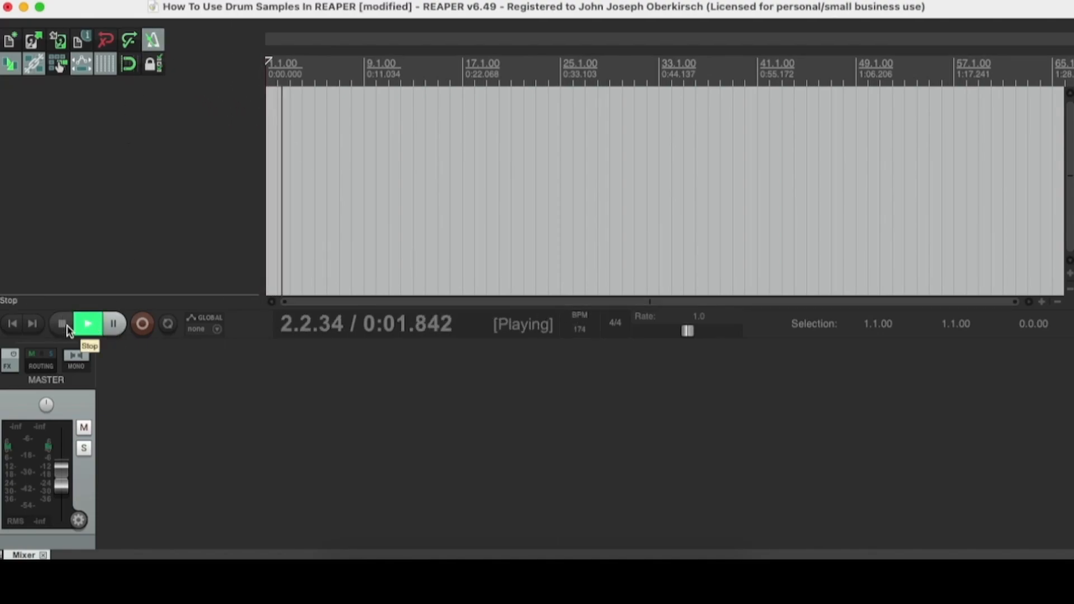
left_click(65, 326)
Step: Set the project tempo to 168 BPM and play the metronome briefly to hear it
left_click(580, 331)
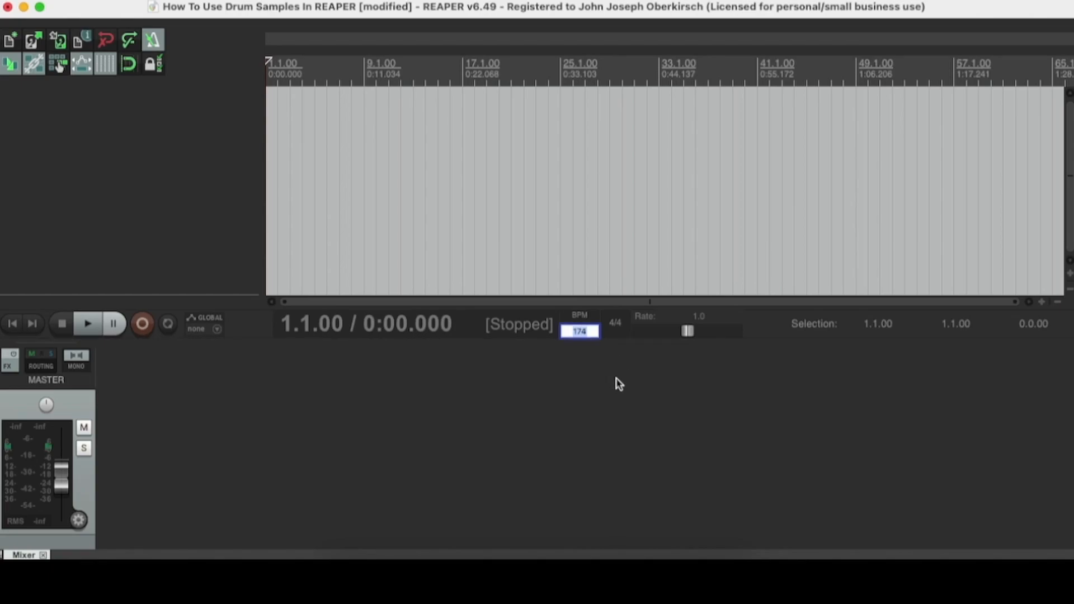
type("168")
key("Return")
key("space")
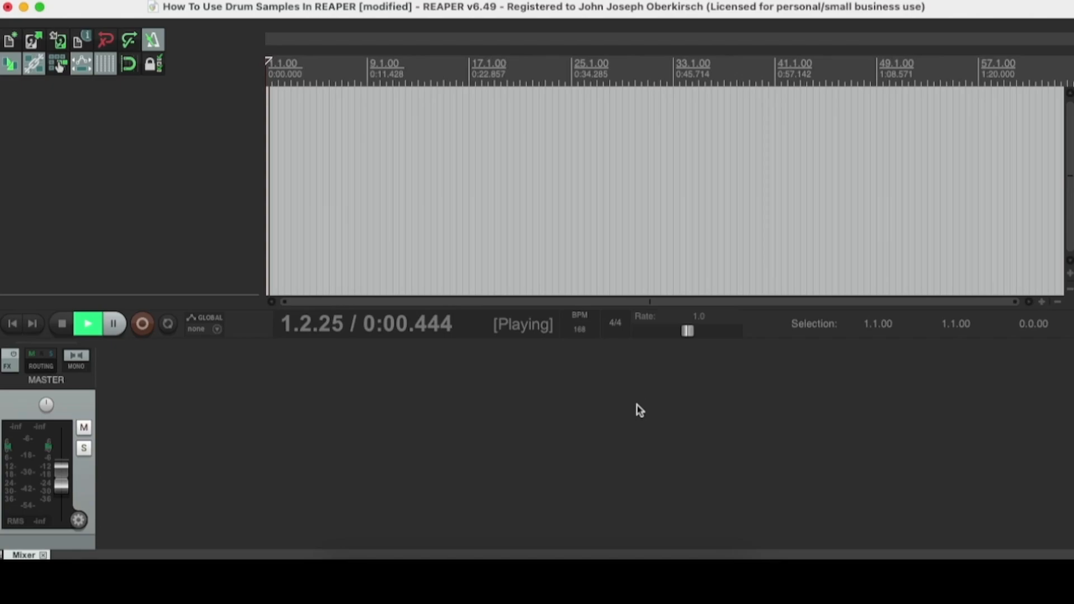
key("space")
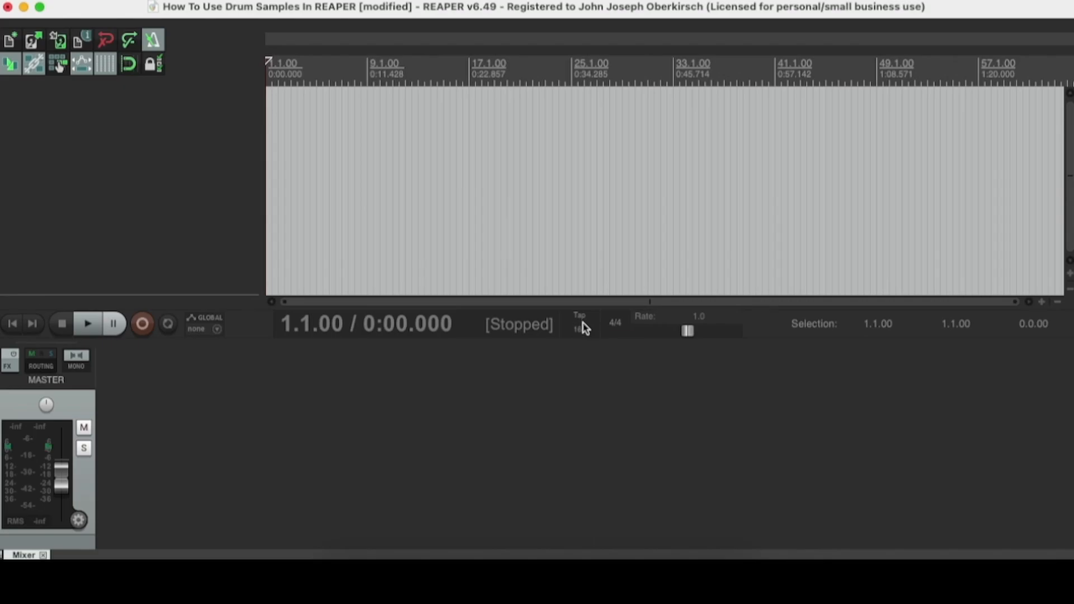
Step: Import SD_EMPRESS_kick_Base.wav from the Kick folder in Finder onto a new track at the project start, and minimize Finder
left_click(336, 576)
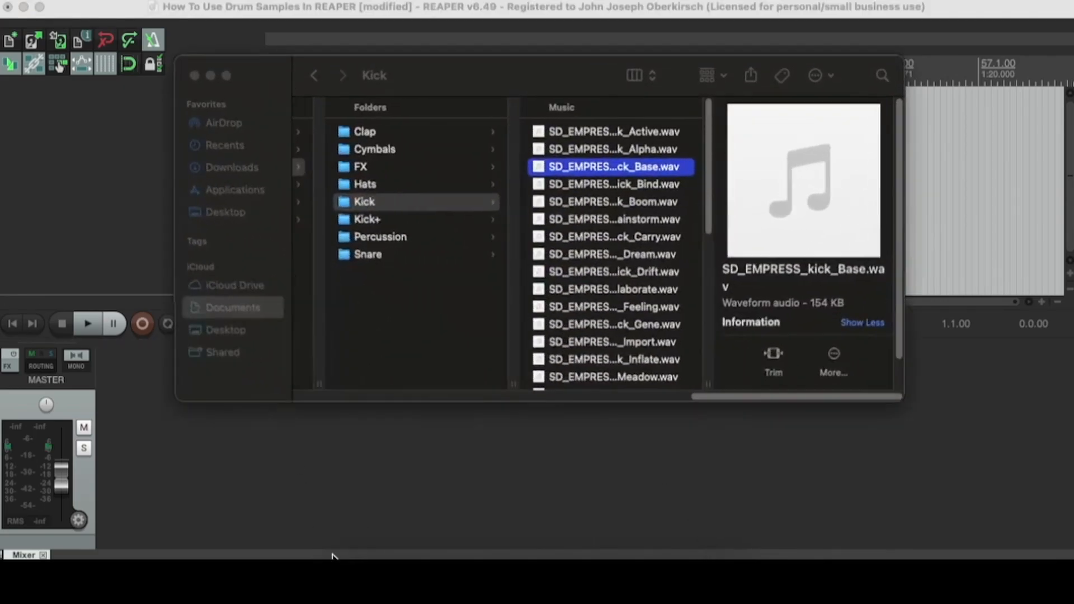
left_click_drag(520, 81, 753, 151)
left_click_drag(875, 236, 270, 103)
scroll(311, 115, "up", 5)
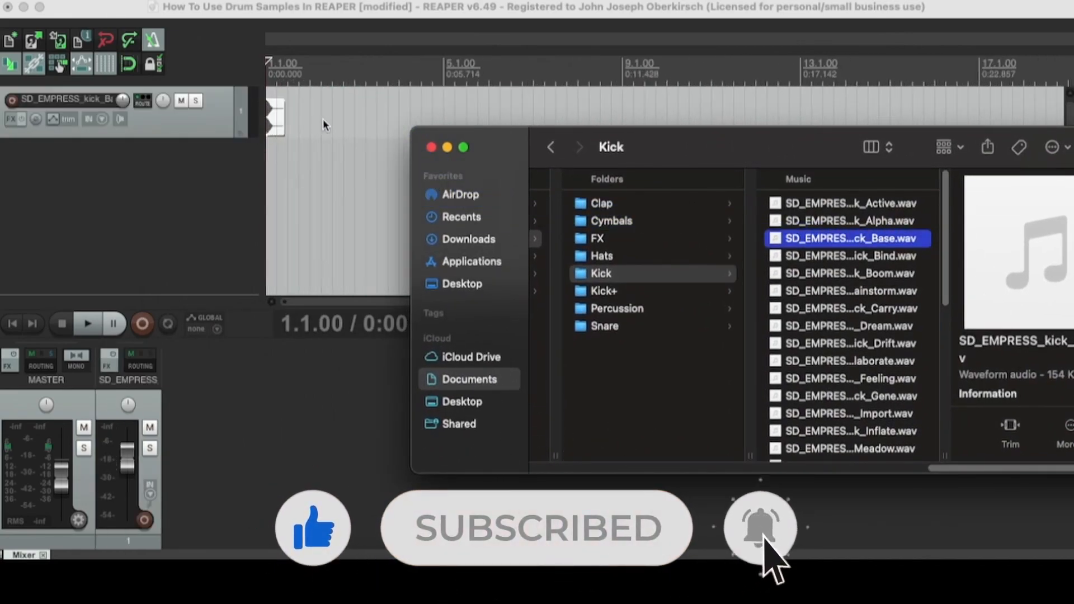
left_click_drag(594, 147, 630, 212)
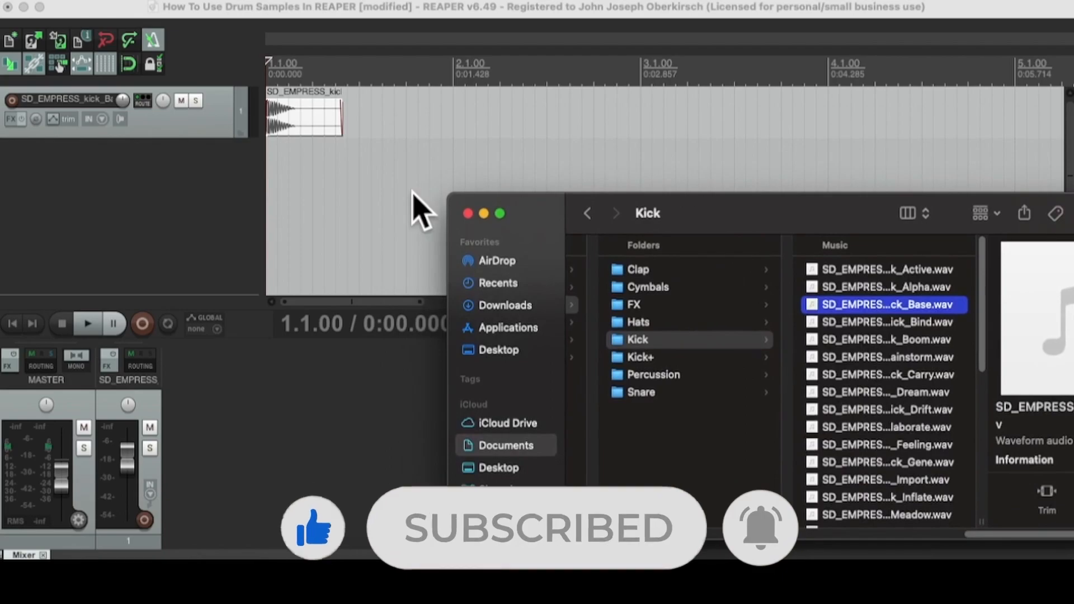
left_click_drag(722, 220, 716, 394)
right_click(103, 60)
key("Escape")
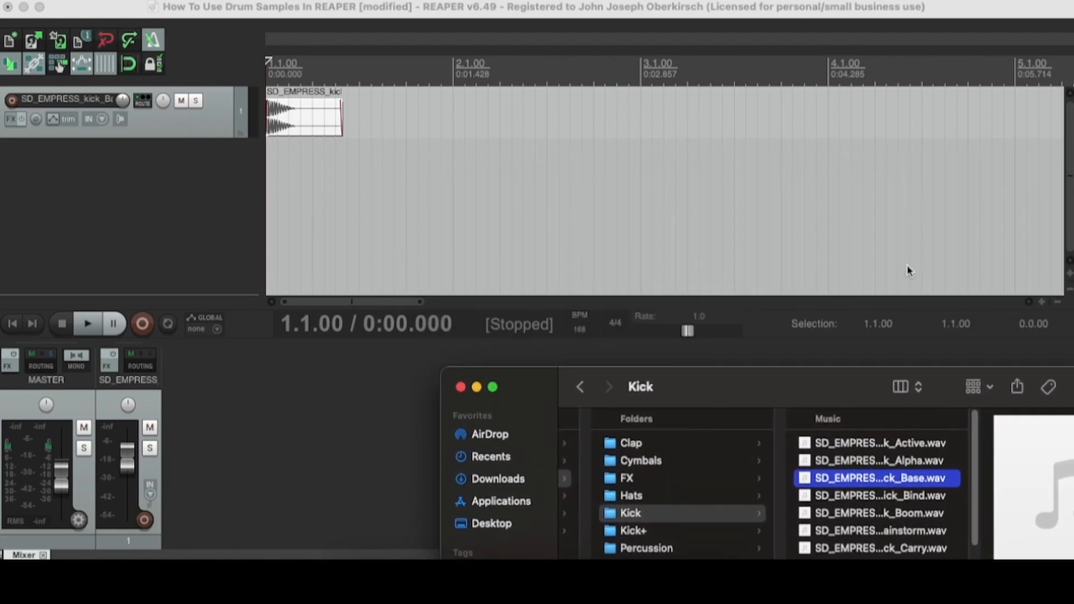
left_click(477, 387)
Step: Open the Snap/Grid Settings, set the grid line spacing to 1/4, and move the dialog clear of the grid
right_click(106, 65)
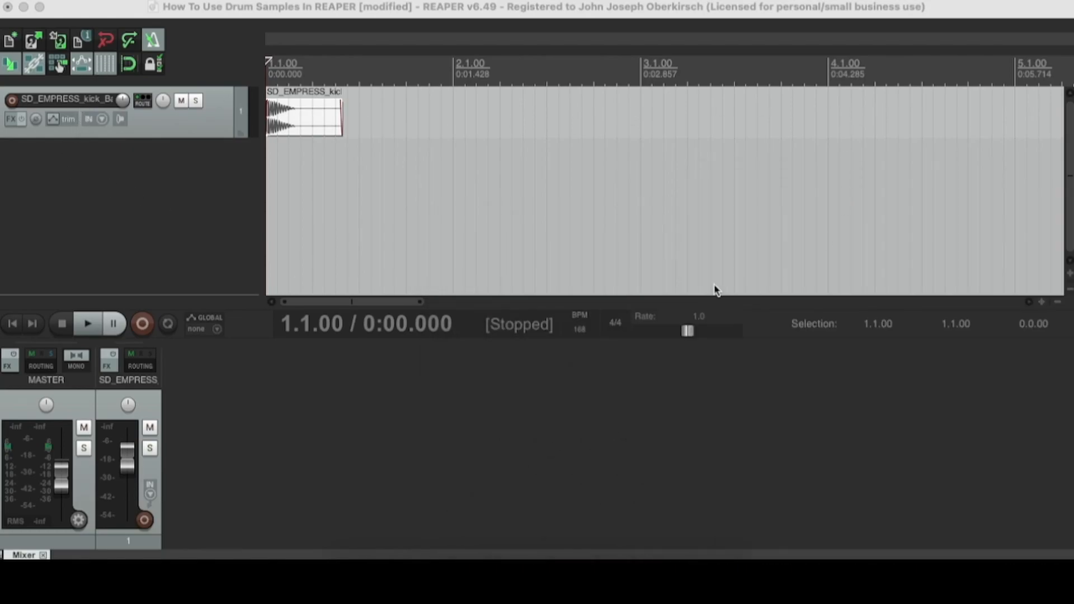
left_click(110, 67)
left_click(111, 68)
left_click(110, 68)
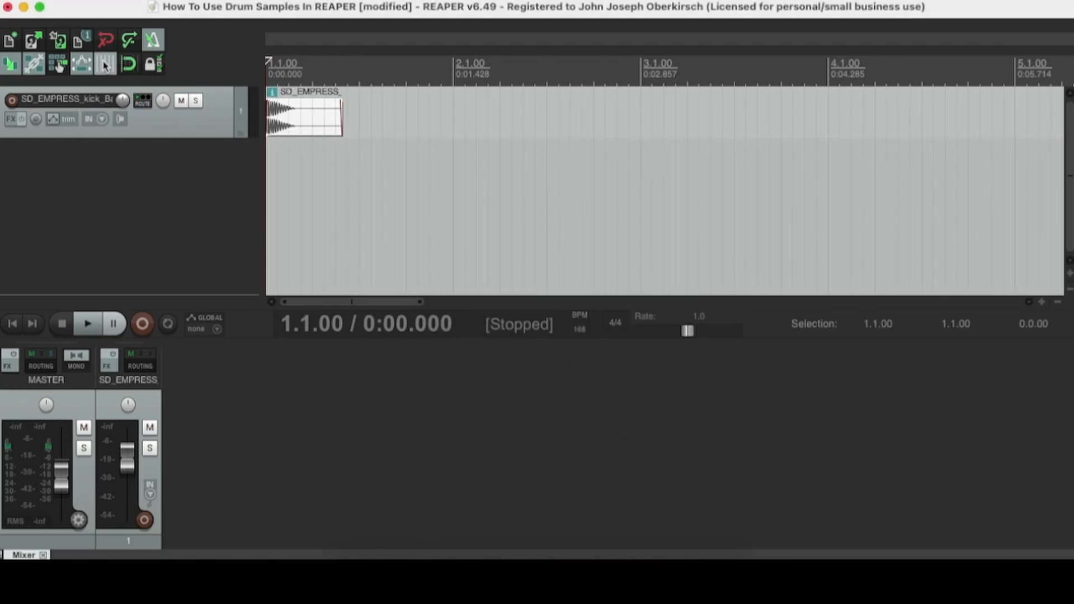
right_click(111, 68)
left_click_drag(910, 181, 427, 160)
left_click(415, 204)
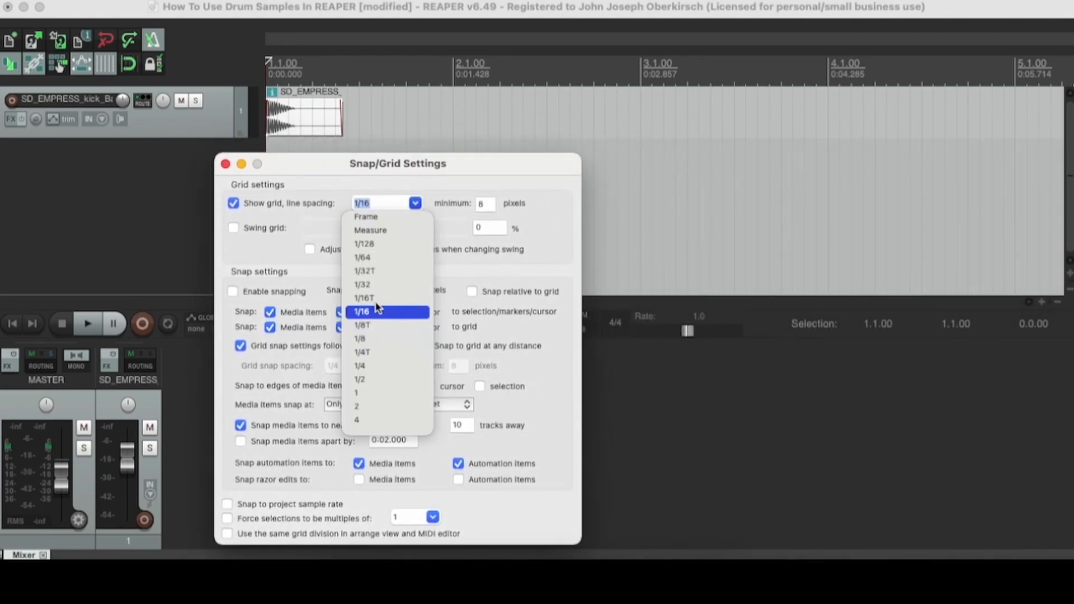
left_click(361, 367)
left_click_drag(398, 163, 701, 180)
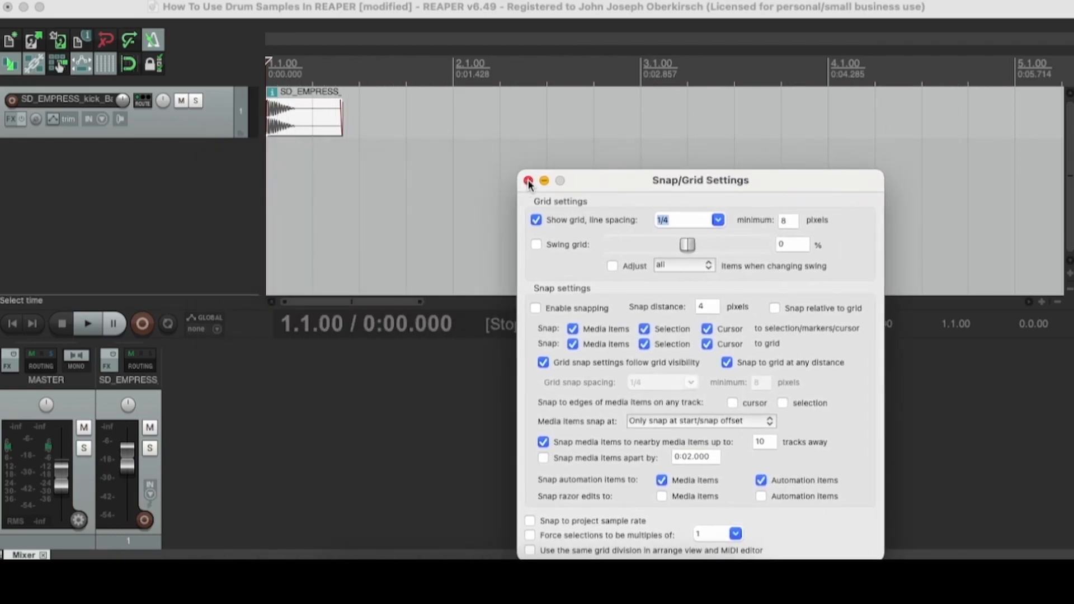
Step: Set the grid line spacing to 1/8 and close the Snap/Grid Settings
left_click(718, 219)
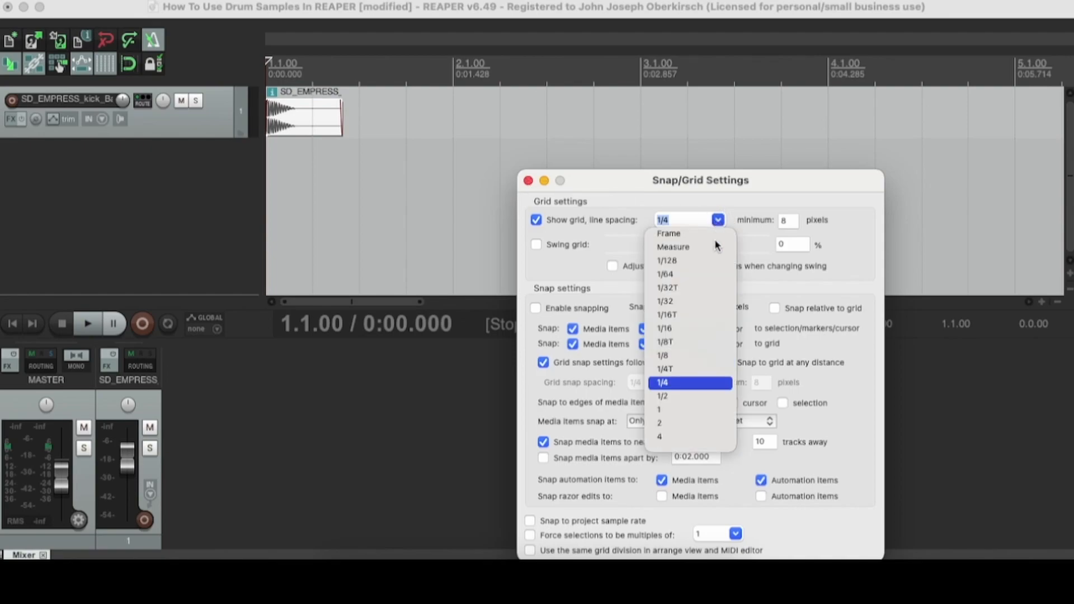
left_click(663, 355)
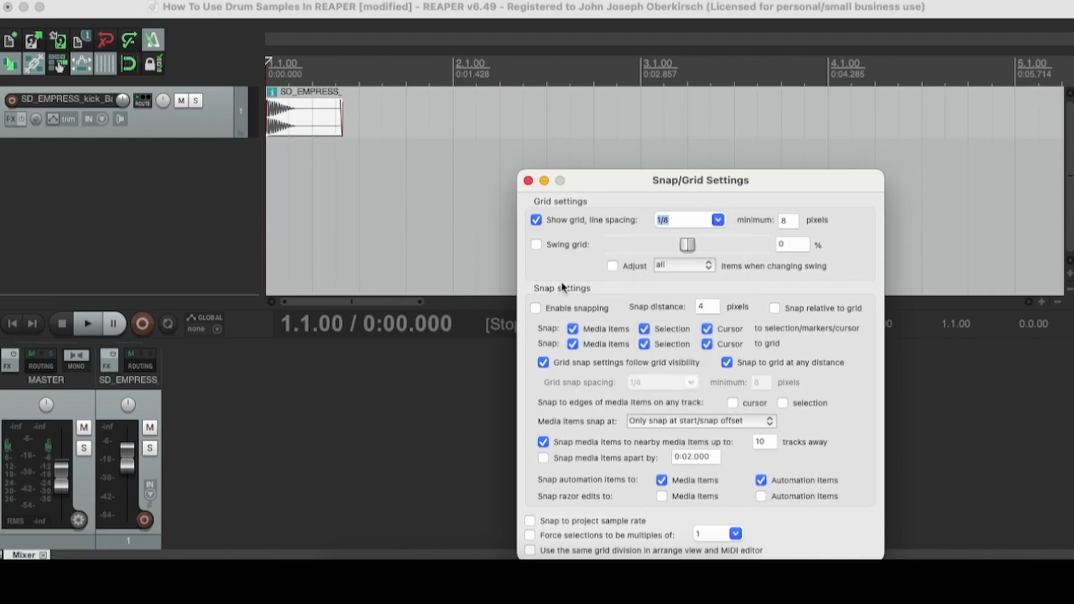
left_click(527, 180)
Step: Copy the kick item and paste it on the same track at about 0:01.100
scroll(518, 185, "down", 1)
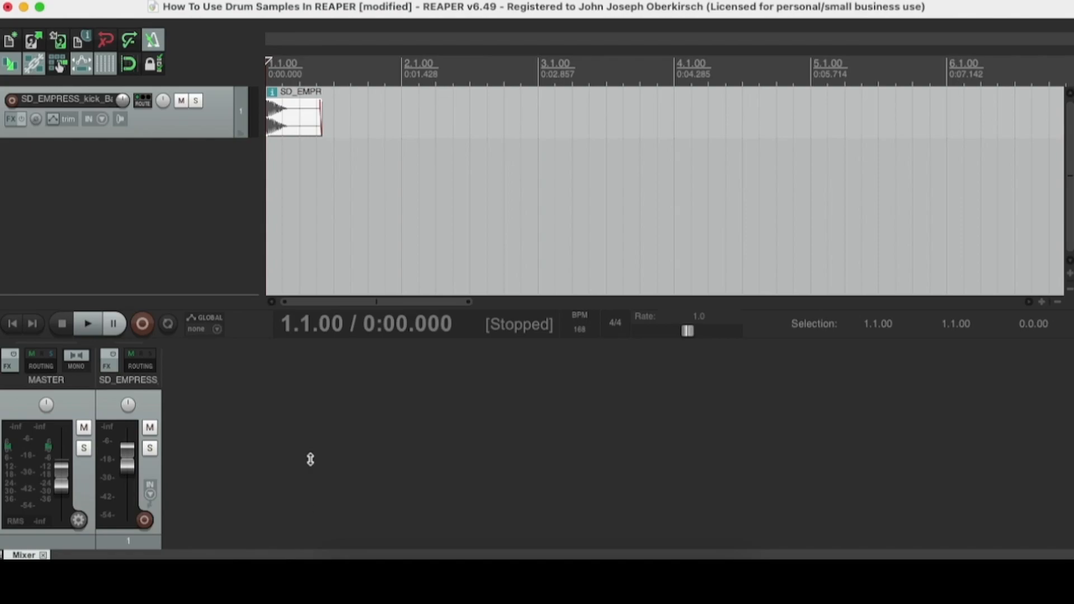
left_click(296, 120)
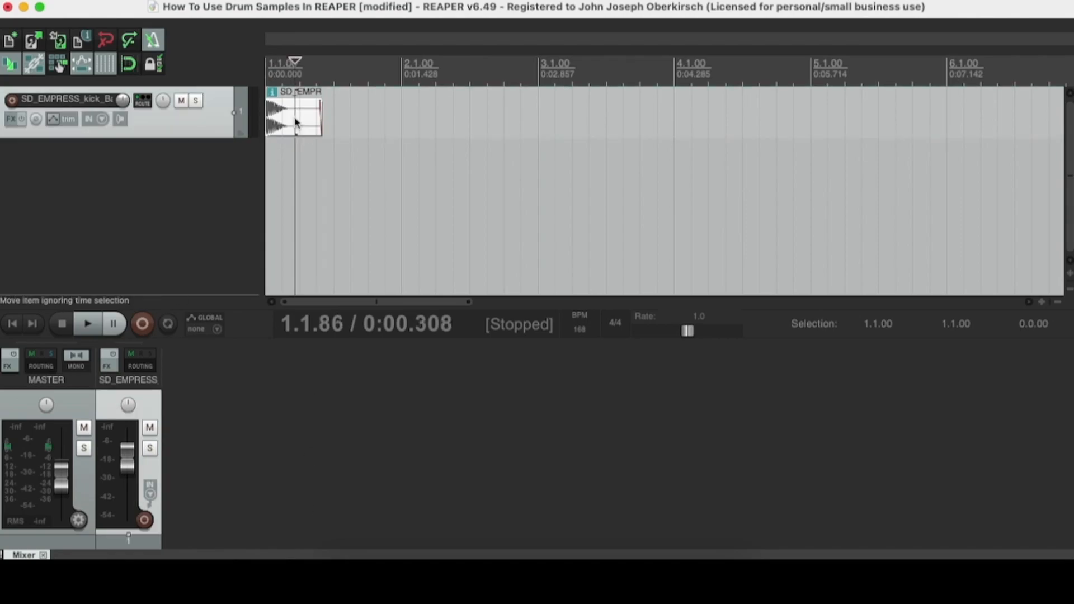
right_click(297, 121)
scroll(456, 417, "down", 5)
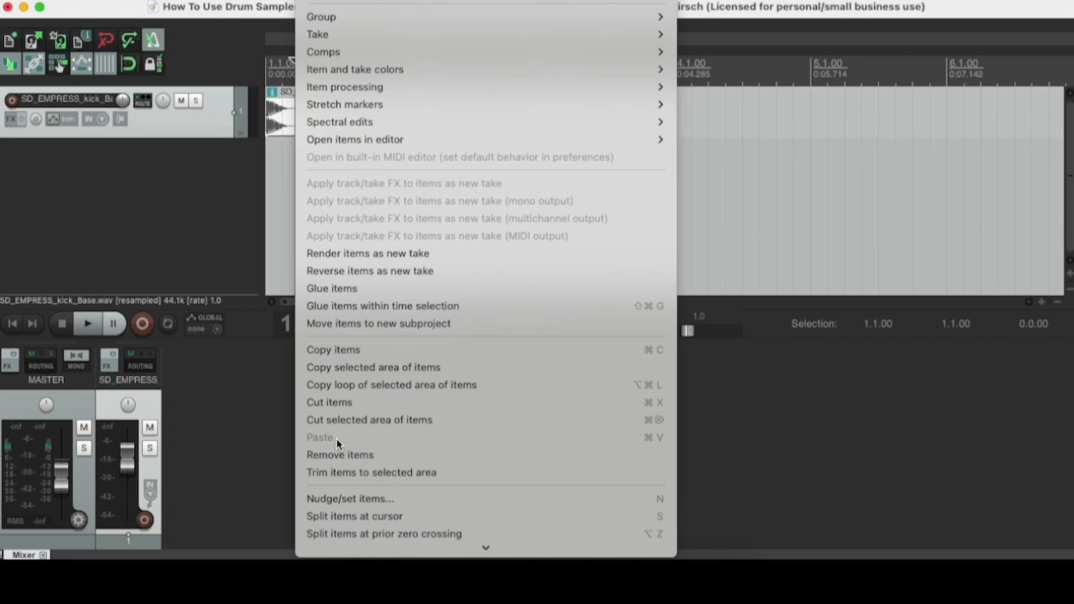
left_click(274, 134)
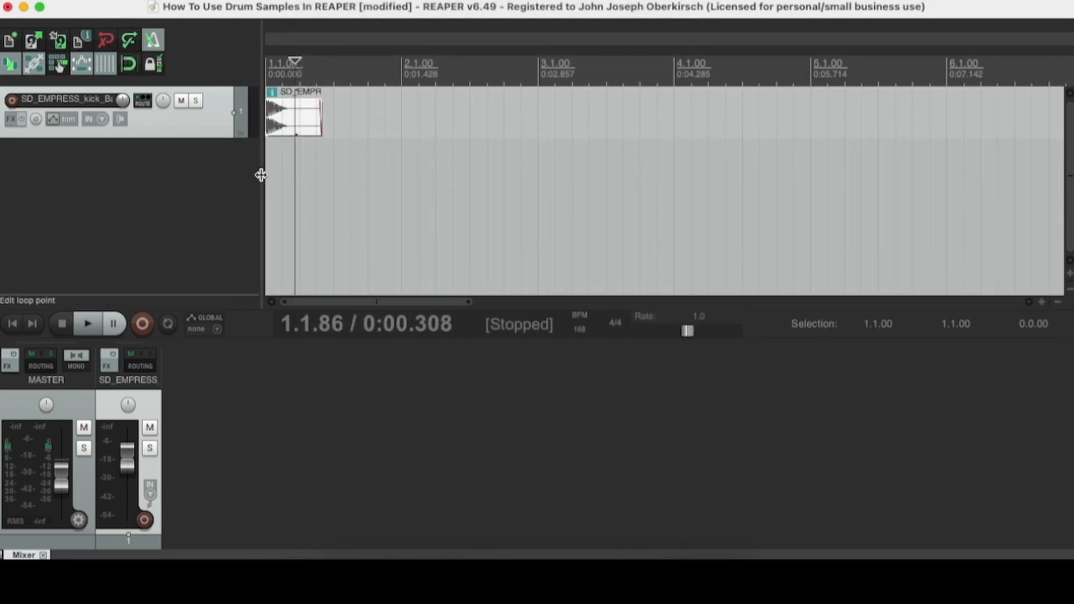
left_click(304, 123)
left_click(370, 120)
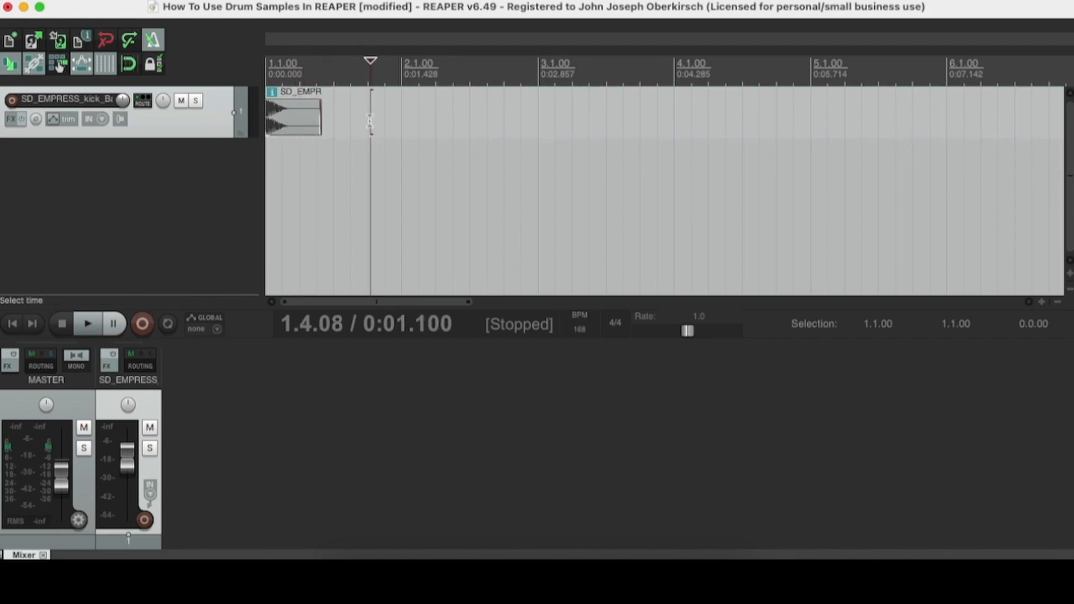
key("super+v")
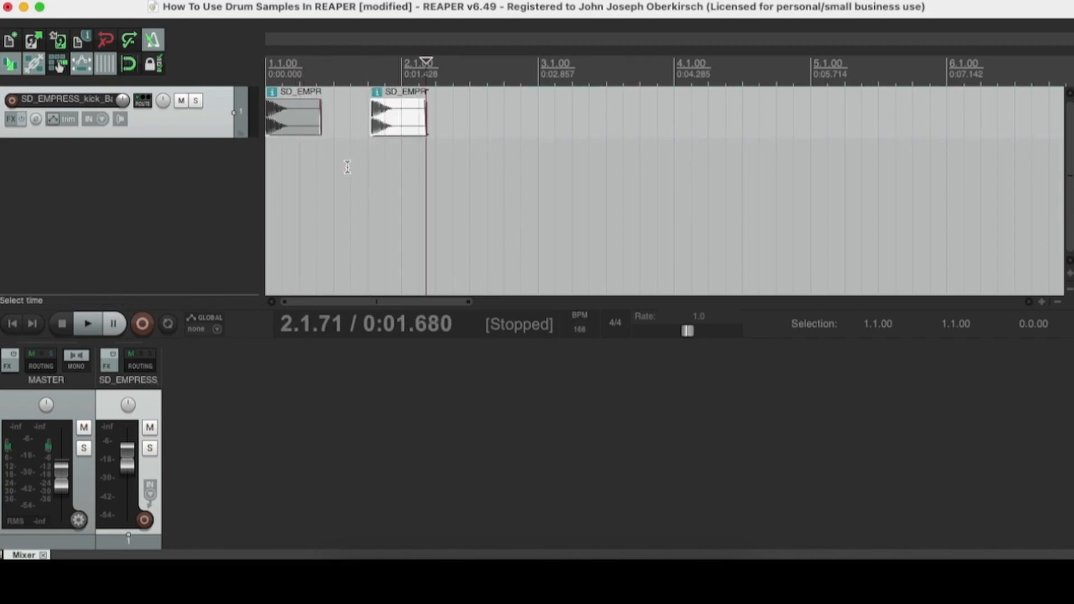
Step: Move the pasted kick item onto a new second track late in measure 4 and return the edit cursor to the project start
left_click_drag(391, 126, 783, 177)
left_click(8, 321)
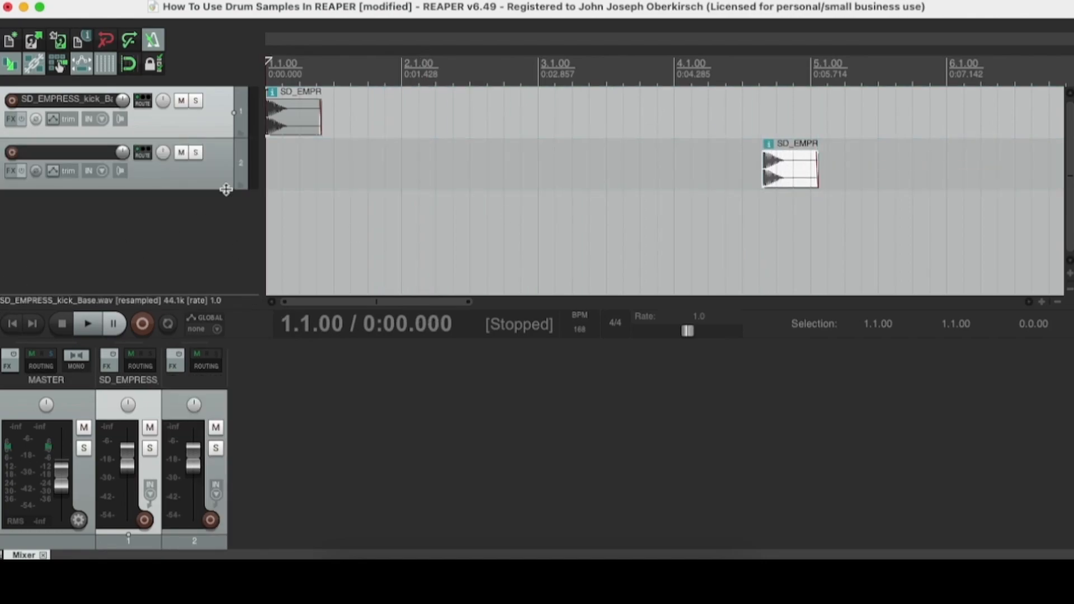
Step: Move the kick item from the second track onto the first, an eighth note before measure 2, and play the pattern
left_click(277, 121)
left_click_drag(793, 185, 393, 124)
key("space")
key("space")
key("space")
key("space")
key("space")
key("space")
key("space")
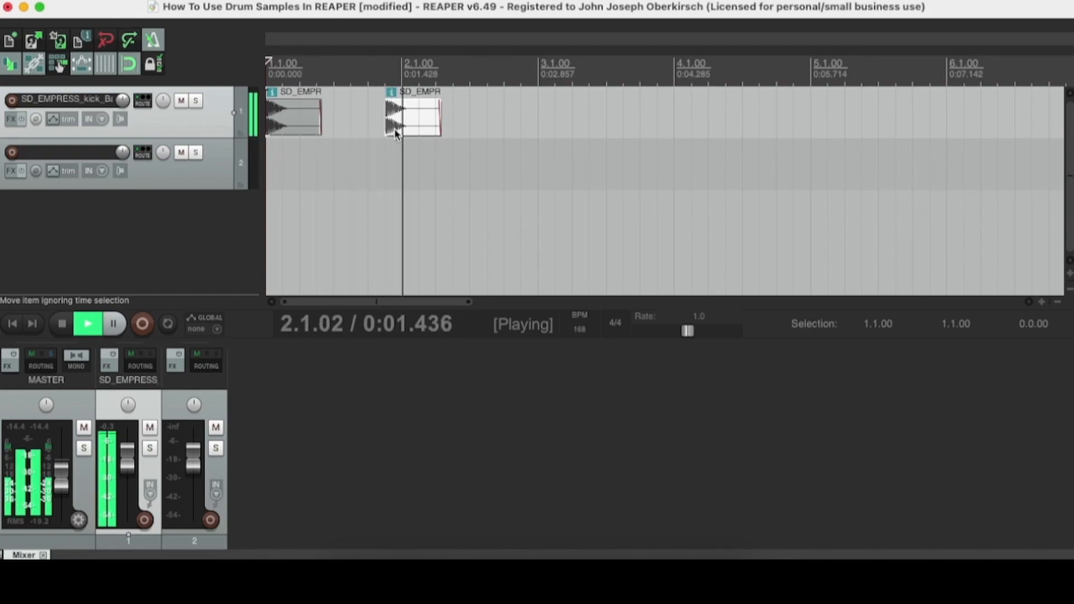
key("space")
Step: Paste another kick on the first track midway through measure 2, at about 2.2.50, and play the pattern from the start
left_click(423, 118)
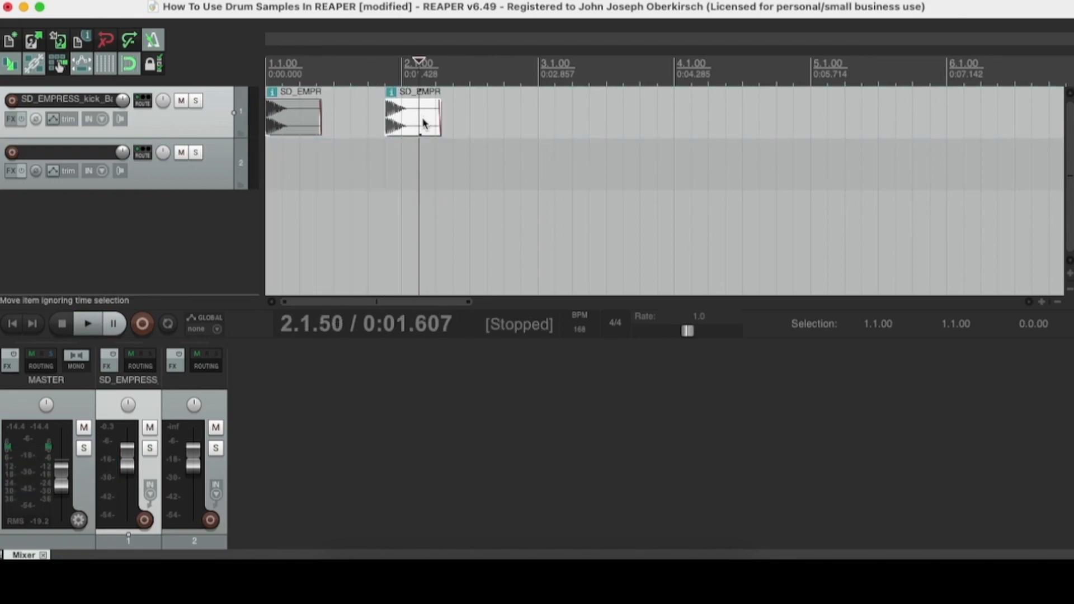
left_click(453, 120)
key("super+v")
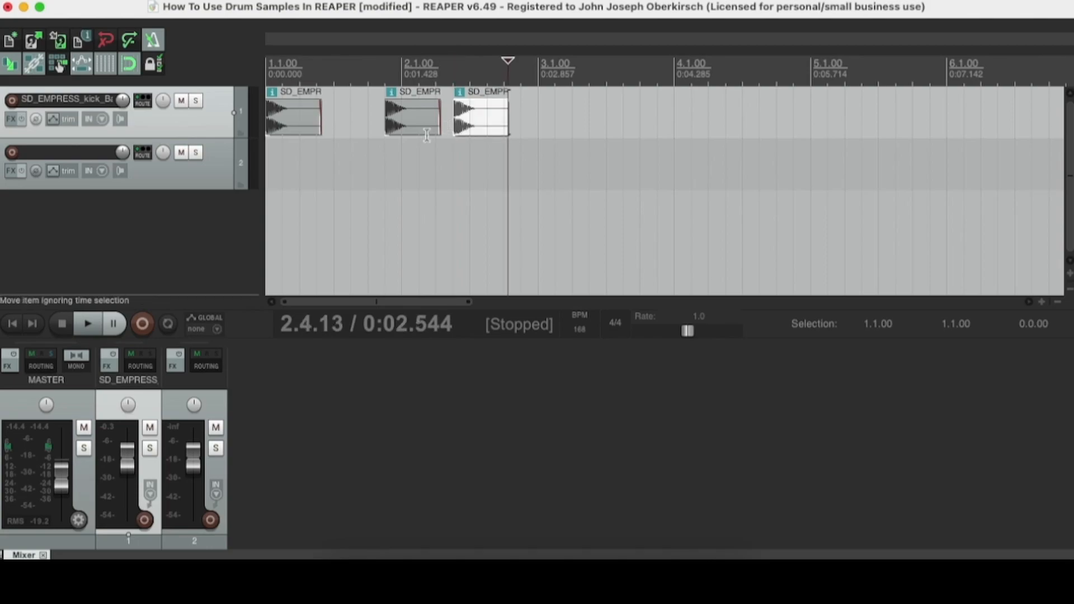
left_click(12, 324)
key("space")
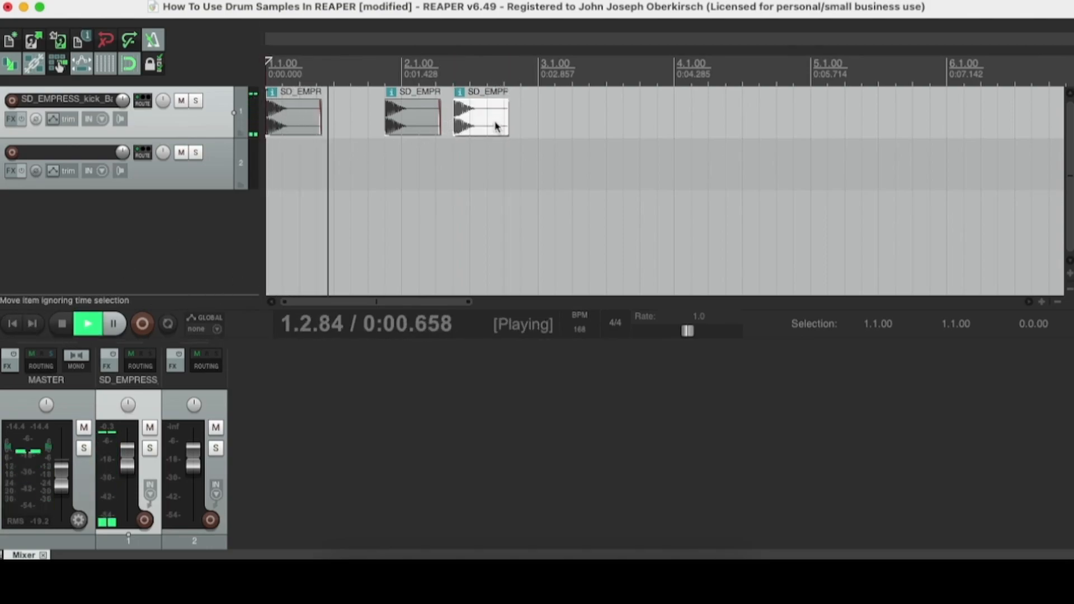
key("space")
Step: Move the third kick item an eighth note earlier to 2.2.00 and play the pattern again
left_click_drag(482, 123, 458, 130)
key("space")
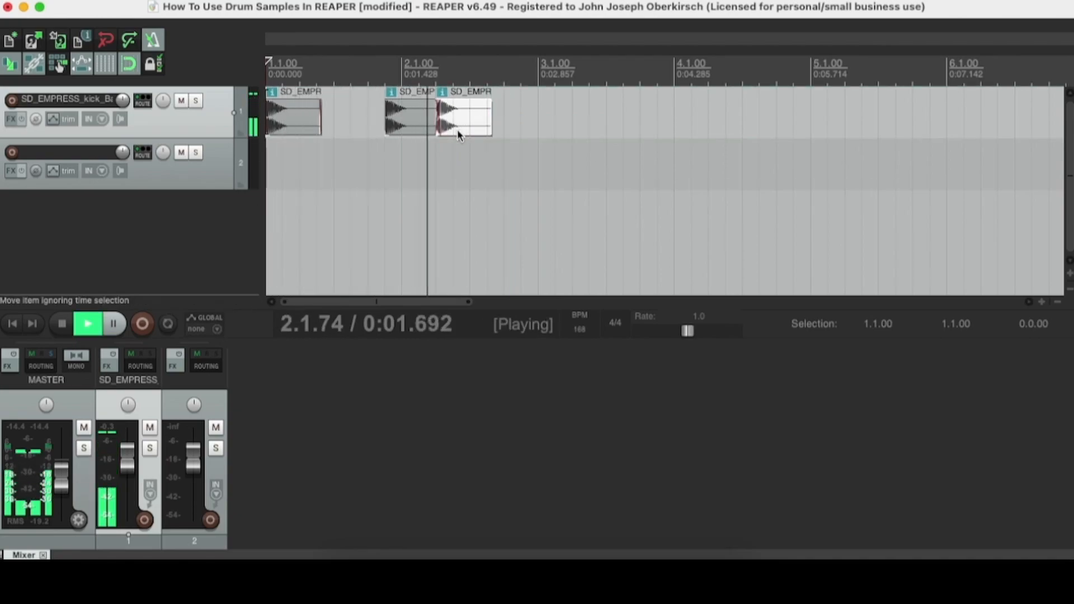
key("space")
key("space")
Step: Trim the second kick's end to where the third kick begins at 2.2.00, and play the pattern from the start
left_click(426, 128)
scroll(439, 143, "up", 5)
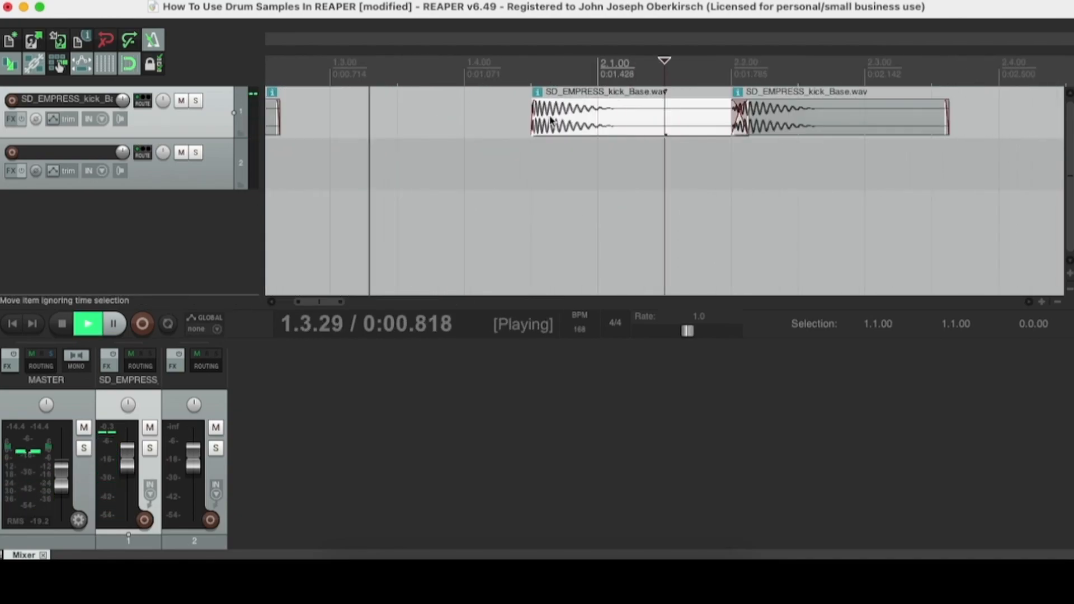
key("space")
left_click_drag(745, 119, 731, 119)
scroll(48, 289, "down", 3)
left_click(10, 324)
key("space")
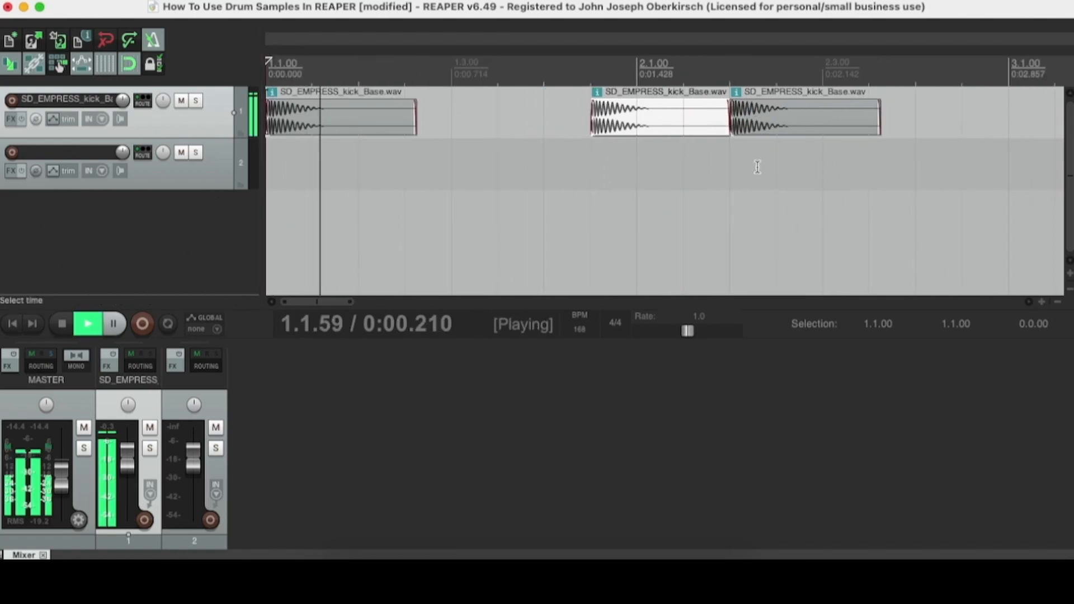
scroll(589, 131, "down", 3)
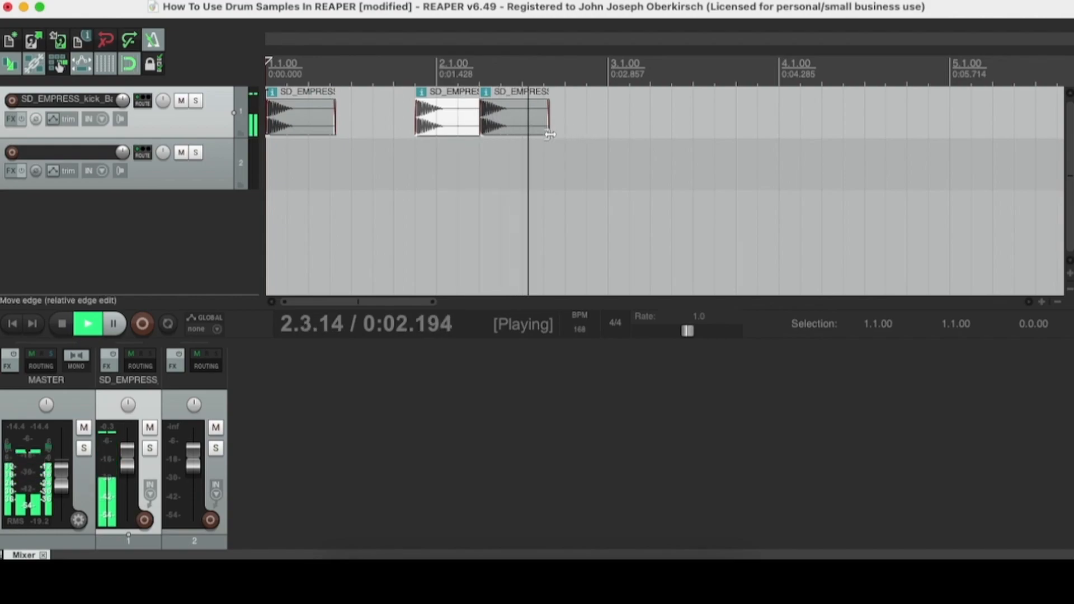
key("space")
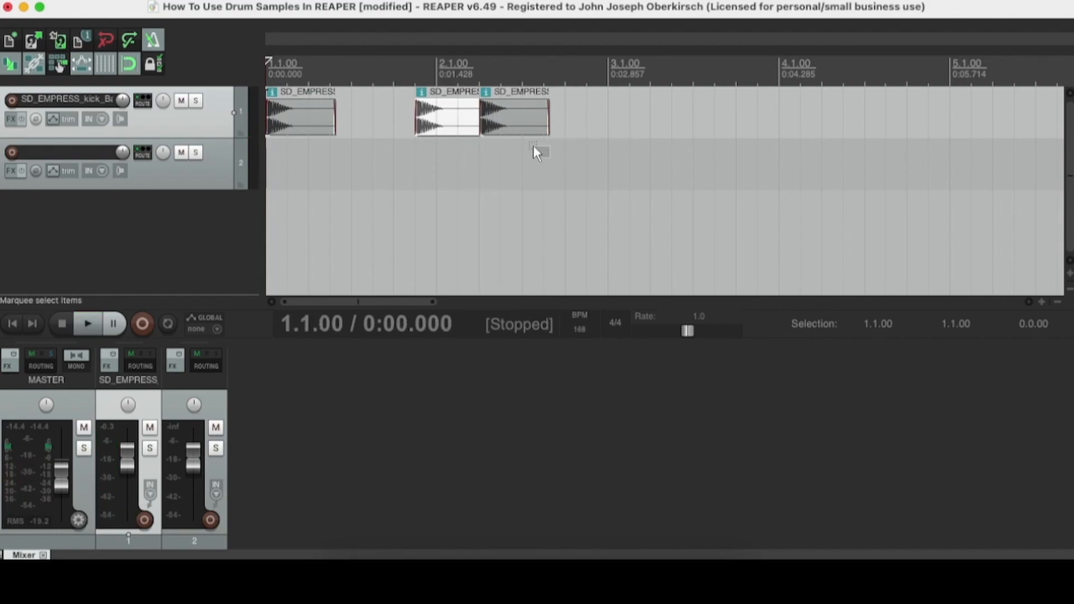
Step: Select all three kick items and glue them into a single item
left_click_drag(418, 135, 307, 115)
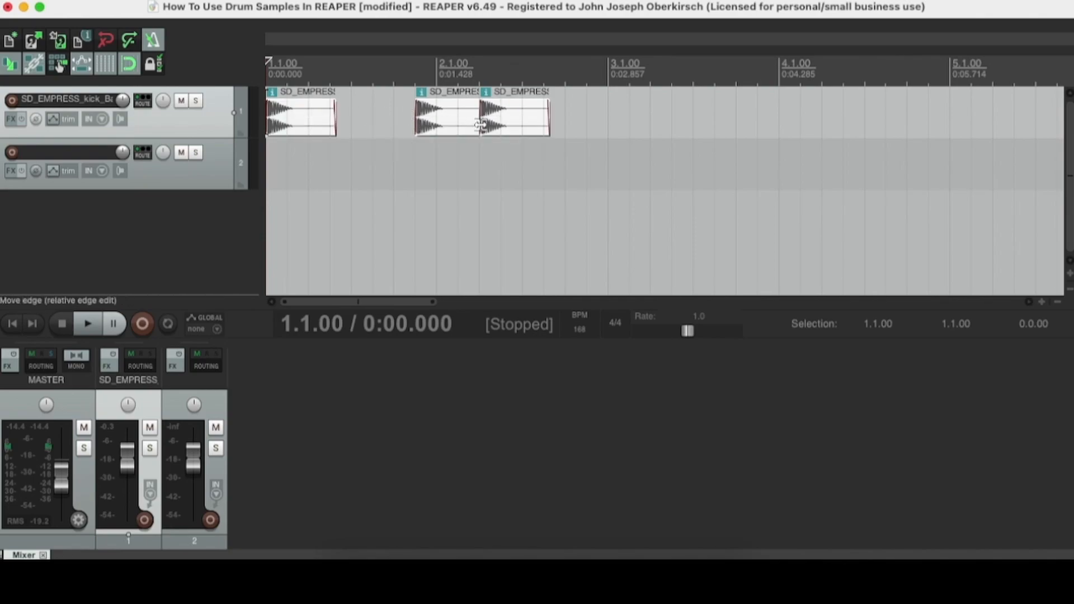
right_click(519, 126)
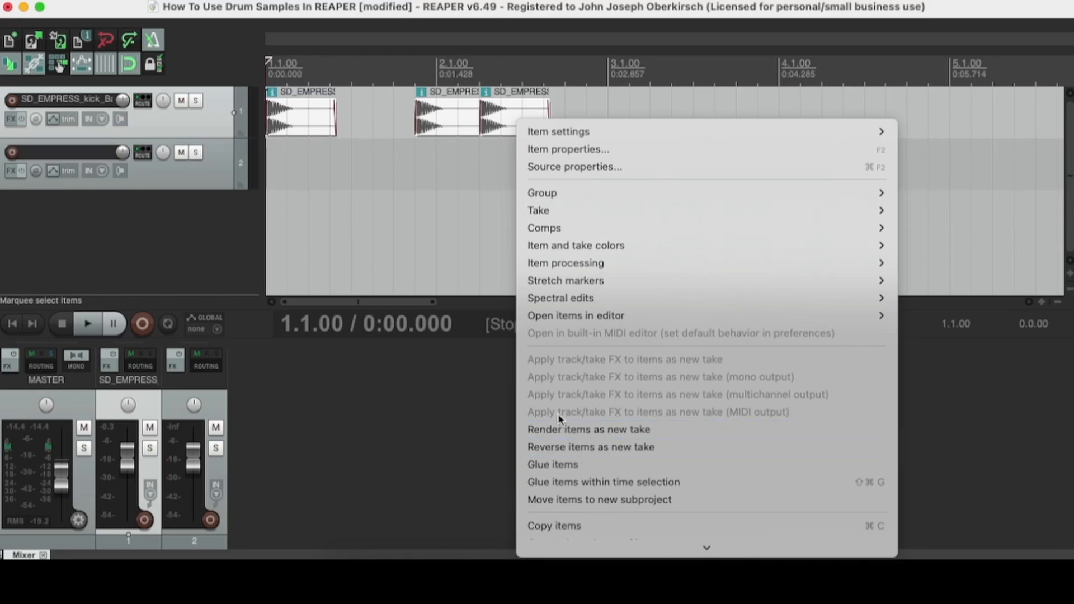
left_click(542, 464)
Step: Extend the end of the glued kick item to the start of measure 3
left_click(538, 118)
left_click_drag(547, 120, 602, 123)
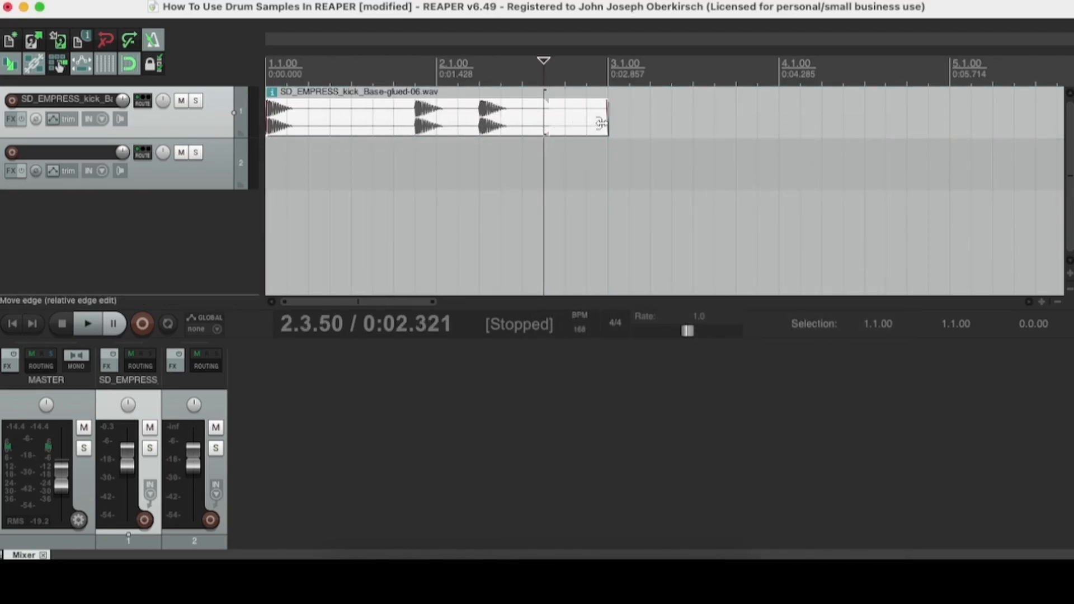
left_click(606, 119)
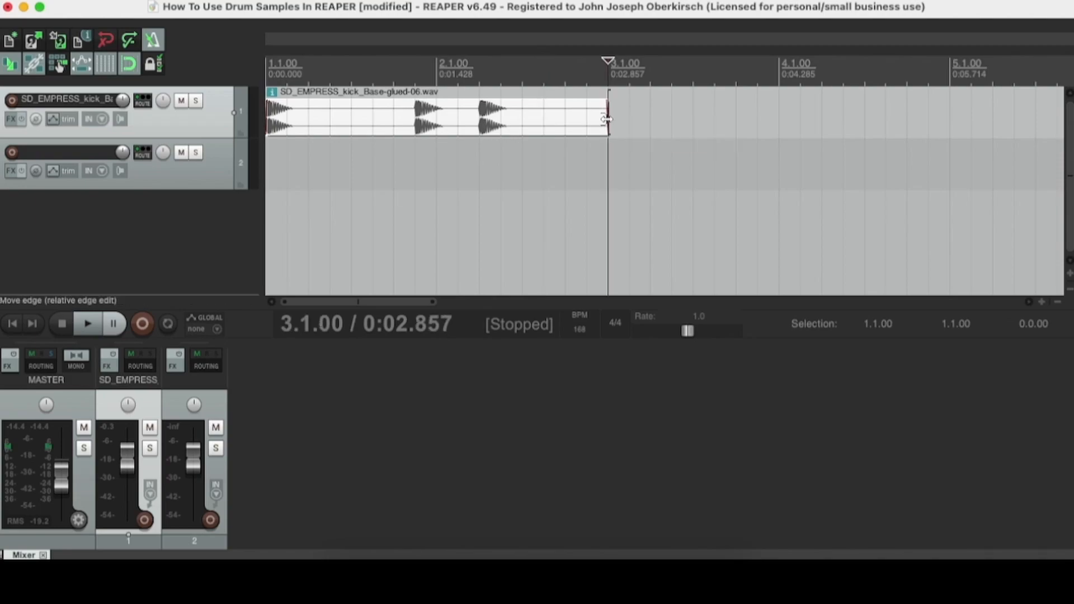
Step: Loop the two-measure kick item out to the start of measure 5 and play it from the beginning
left_click_drag(601, 118, 948, 137)
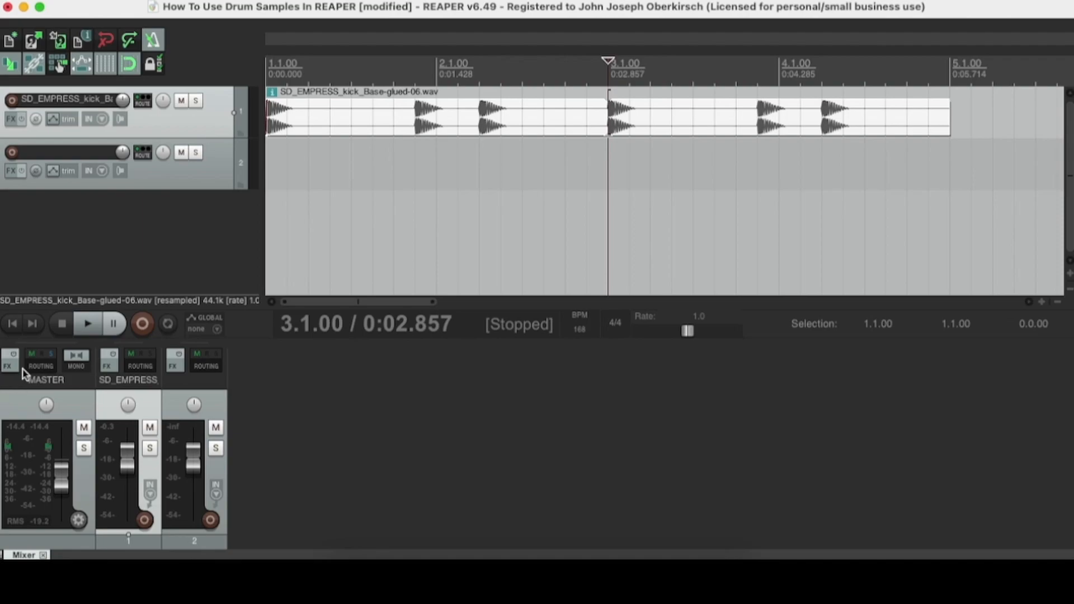
left_click(15, 325)
key("space")
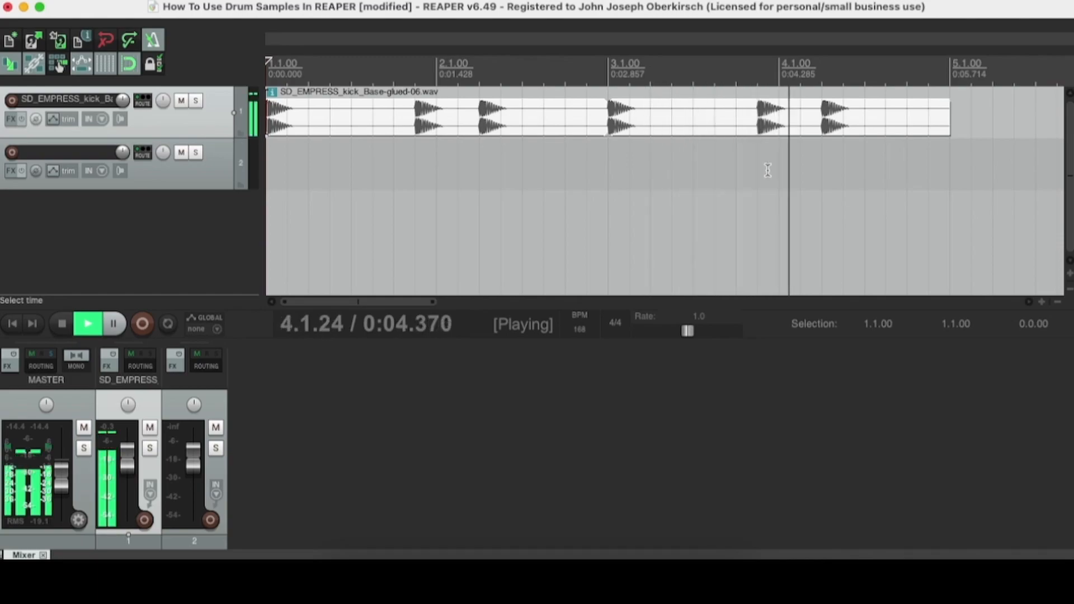
Step: Stop playback and extend the looped kick item to the start of measure 9
scroll(767, 170, "down", 6)
key("space")
left_click_drag(483, 130, 703, 141)
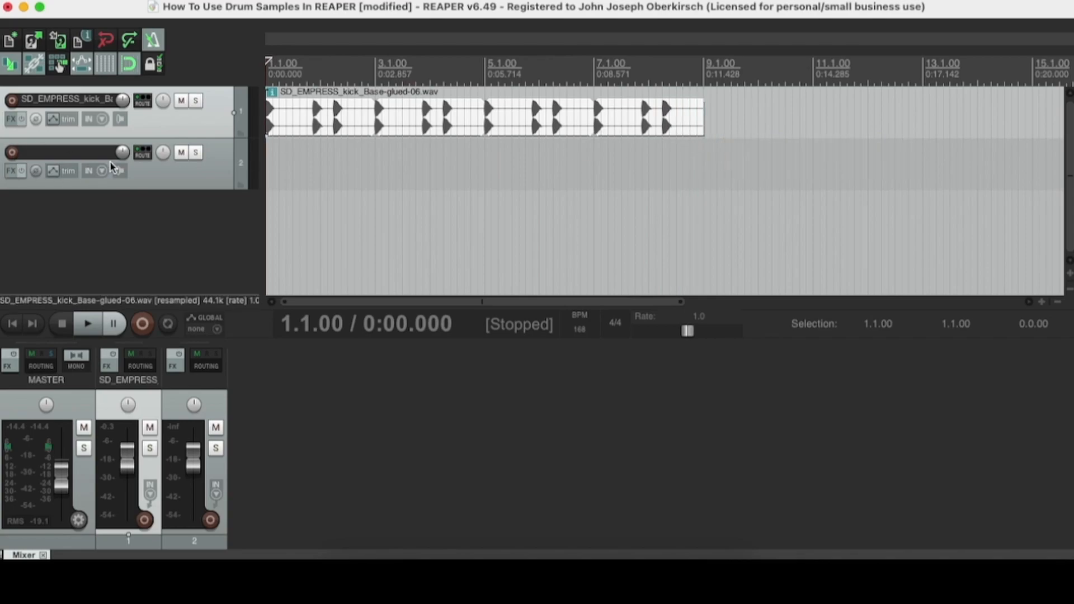
Step: Rename the first track as Kick and the second track as Snare
double_click(79, 102)
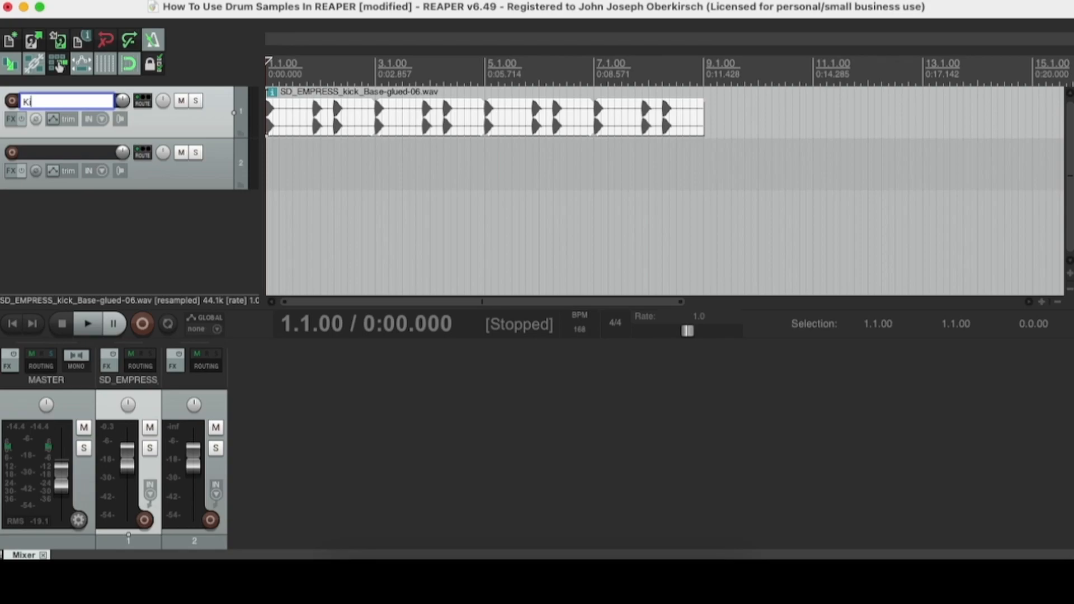
key("Return")
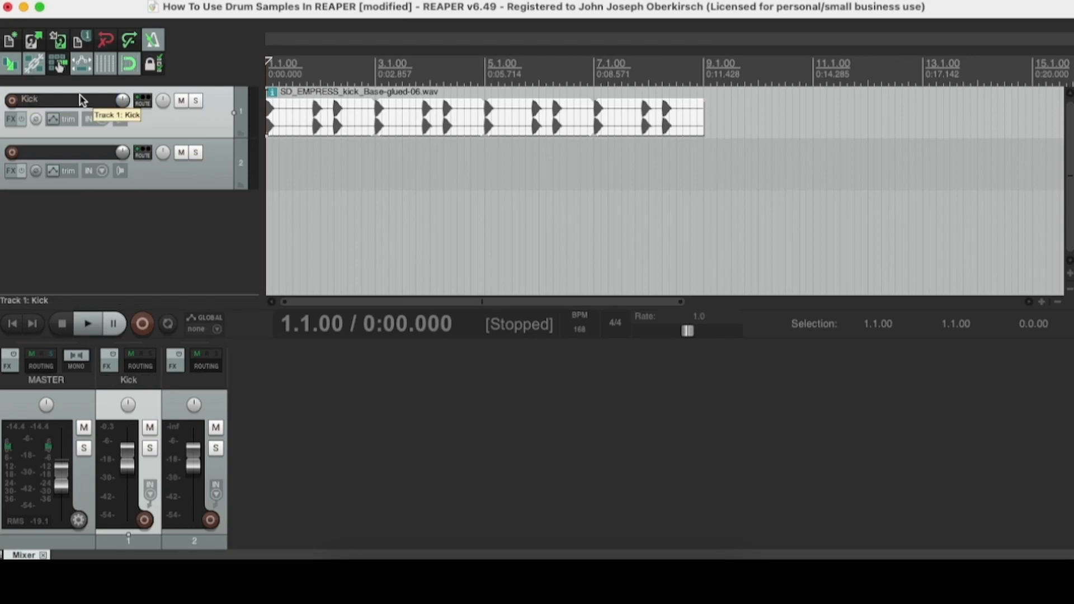
double_click(39, 154)
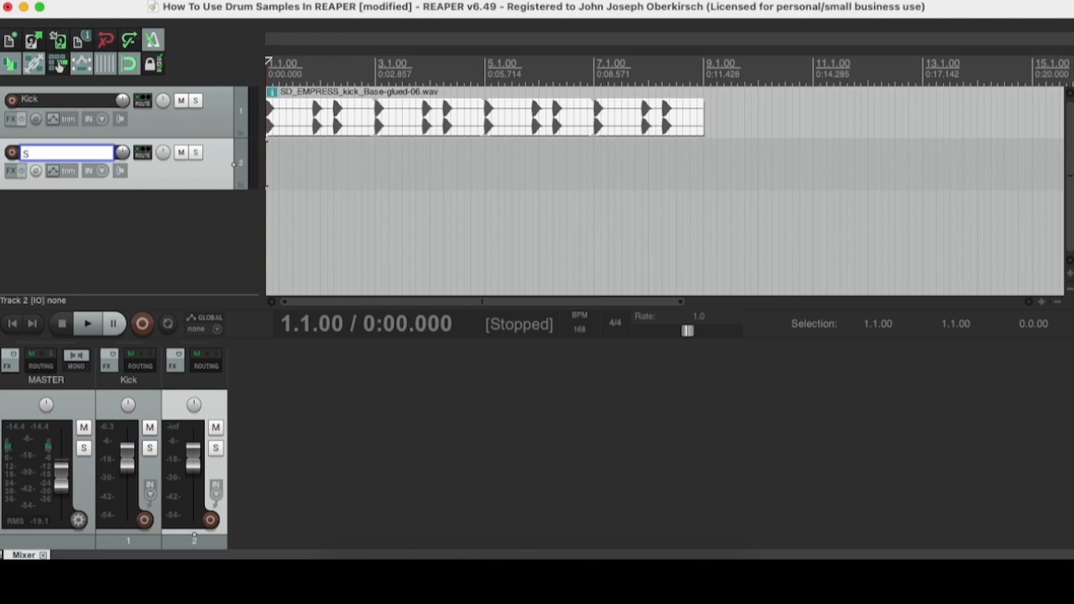
key("Return")
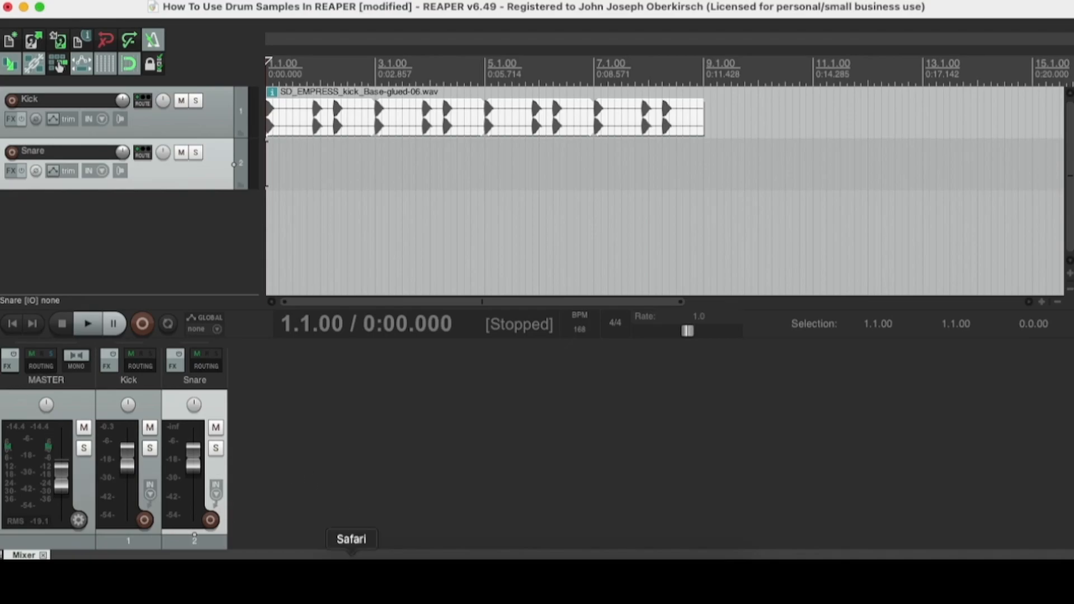
Step: Switch to Finder, open the Snare sample folder and select SD_EMPRESS_snare_Base.wav
left_click(337, 557)
left_click_drag(826, 386, 736, 140)
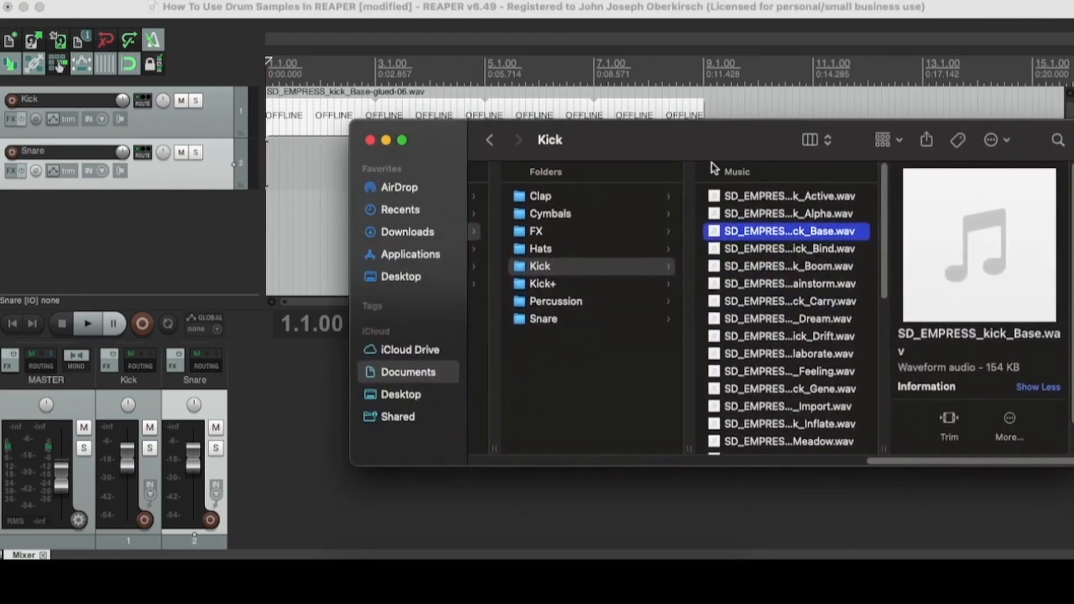
left_click(556, 320)
left_click_drag(742, 148, 702, 140)
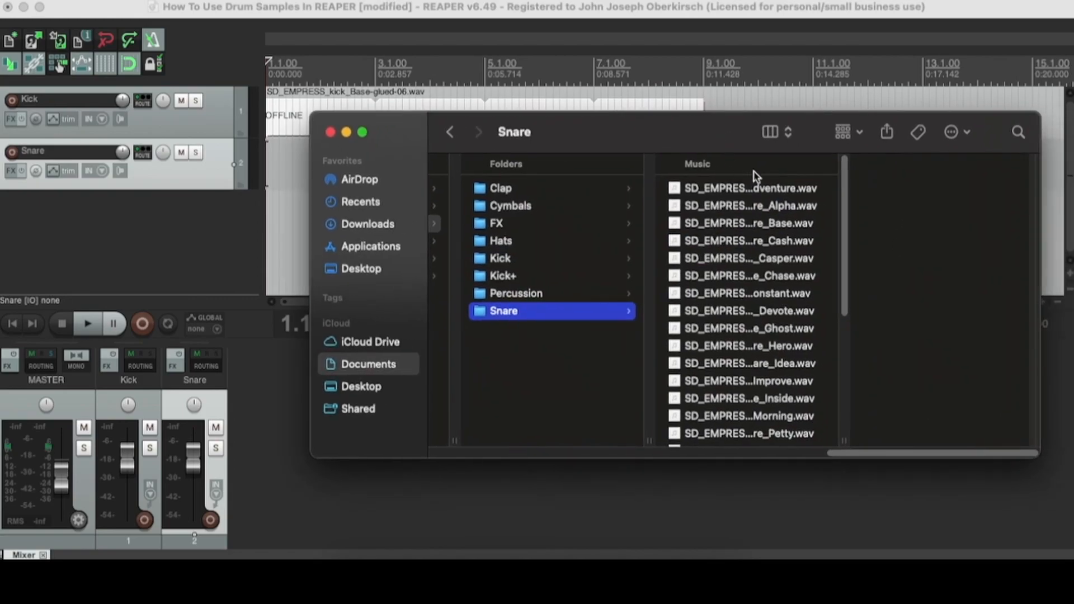
left_click(758, 207)
left_click(794, 224)
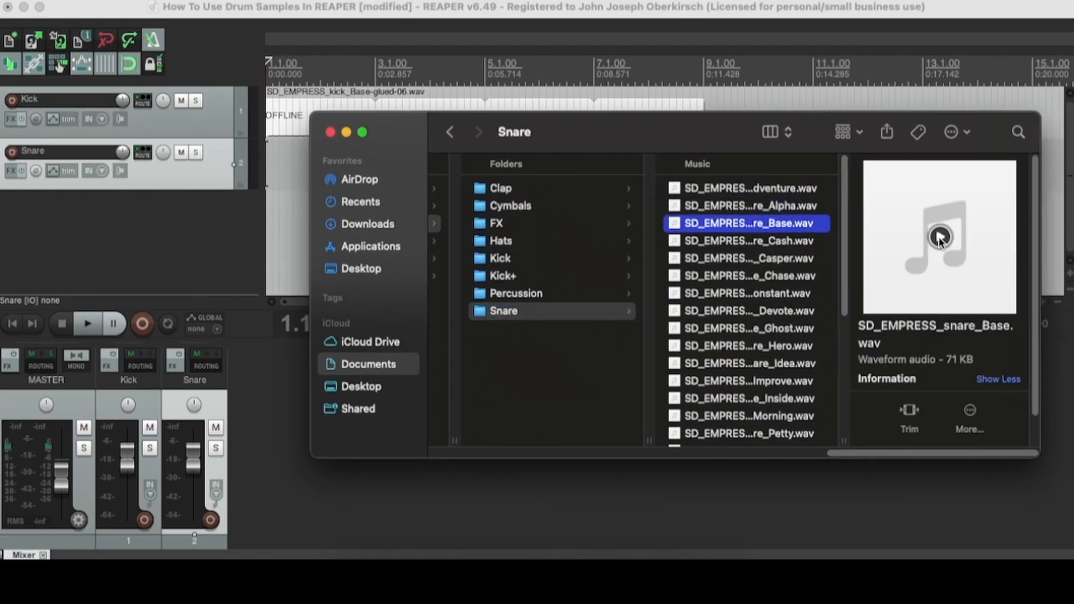
Step: Import SD_EMPRESS_snare_Base.wav onto the Snare track at 1.3.00 and return to REAPER
left_click_drag(699, 147, 799, 200)
left_click_drag(847, 276, 293, 163)
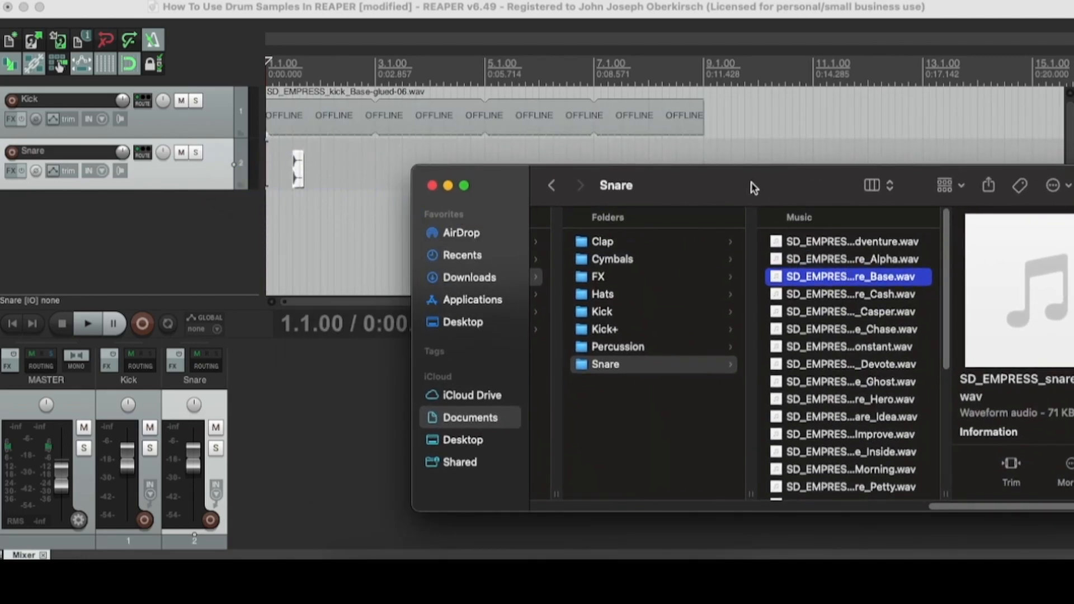
left_click_drag(751, 187, 792, 232)
left_click(332, 5)
Step: Check the snare item's alignment with the grid and play it together with the kick pattern
scroll(397, 183, "up", 8)
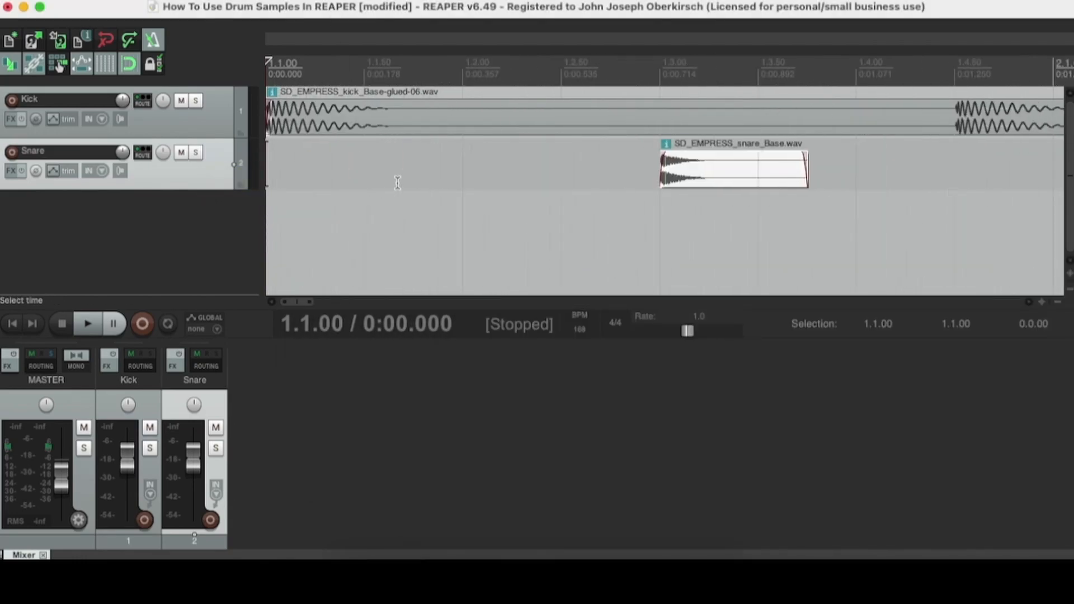
scroll(616, 220, "down", 1)
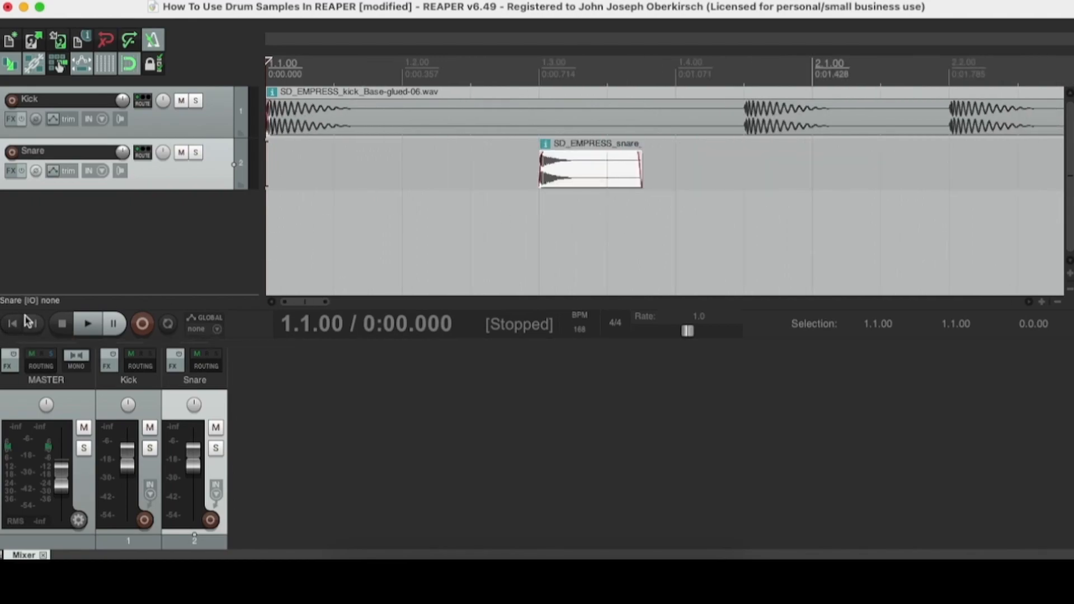
scroll(654, 209, "down", 1)
key("space")
scroll(759, 193, "down", 1)
scroll(759, 193, "down", 1)
key("space")
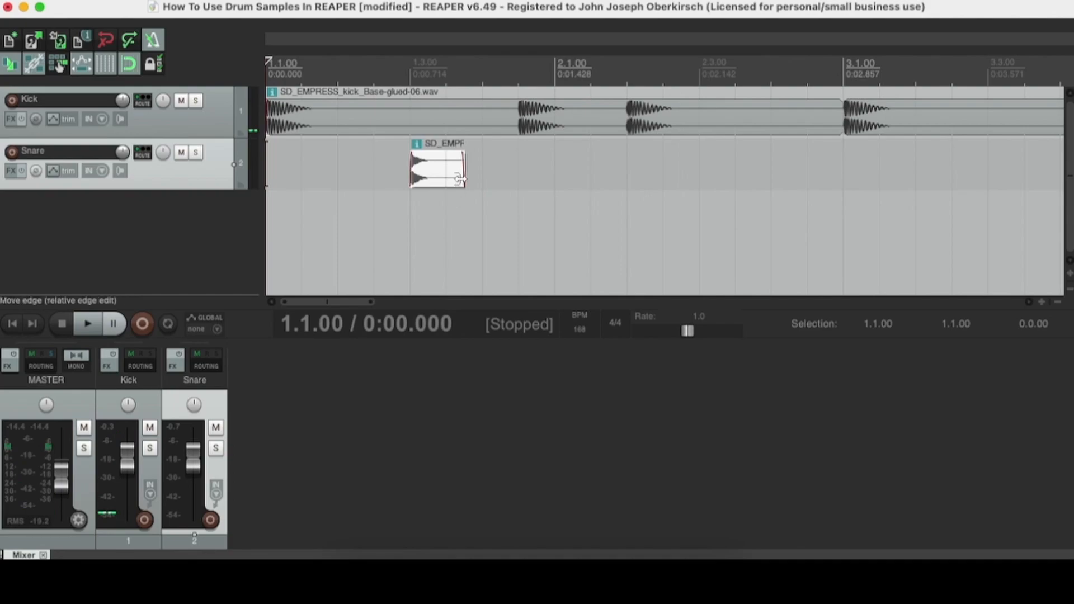
Step: Extend the snare item's end to 2.3.00 and loop the one-measure snare hit out to late in measure 6
left_click_drag(459, 179, 691, 183)
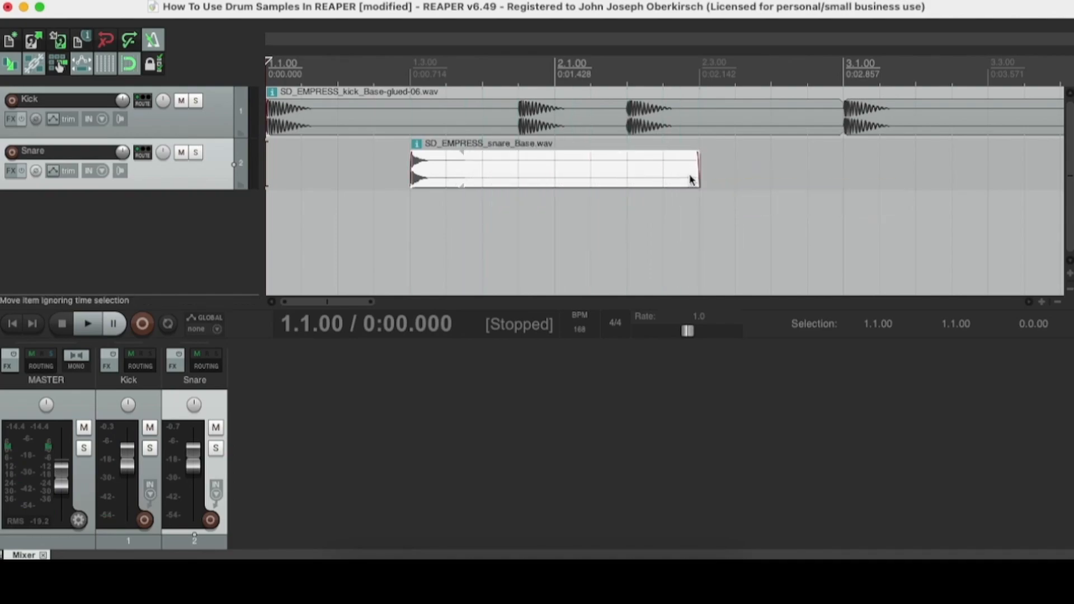
left_click(701, 168)
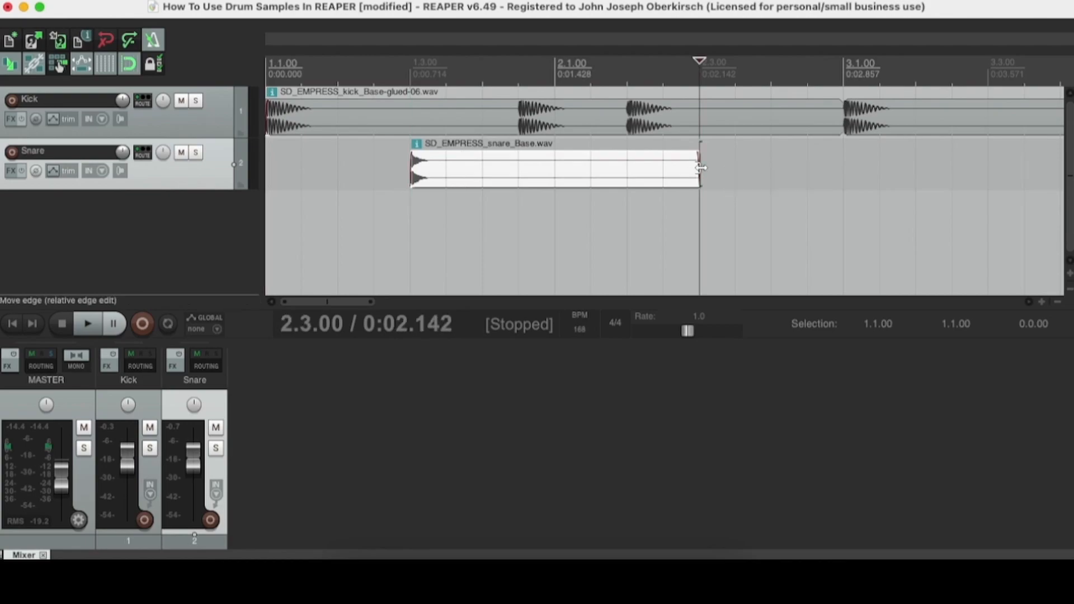
scroll(658, 204, "down", 5)
scroll(659, 203, "down", 1)
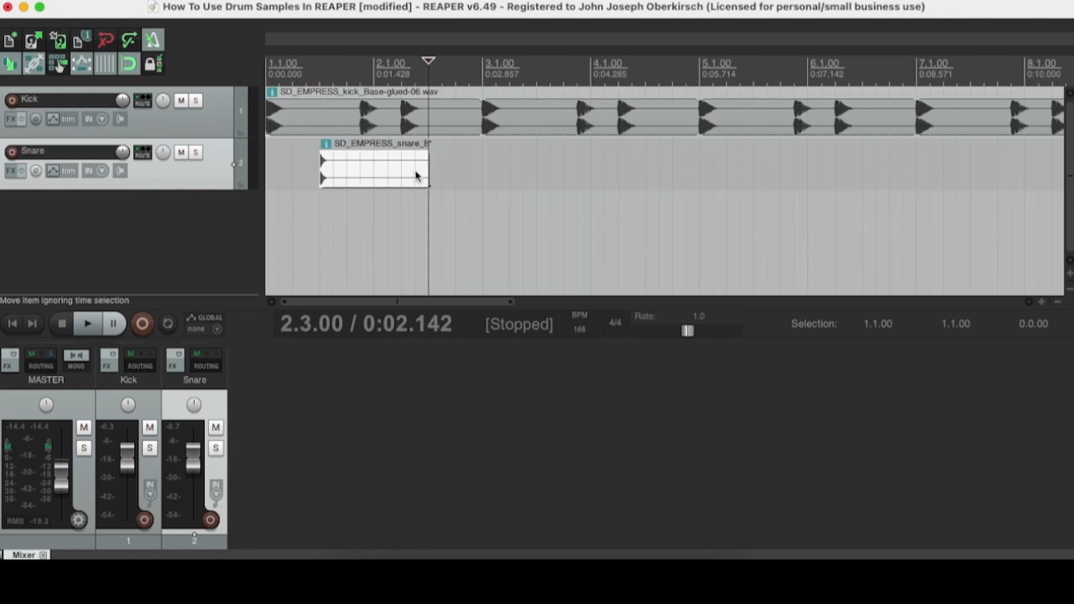
left_click_drag(422, 169, 903, 173)
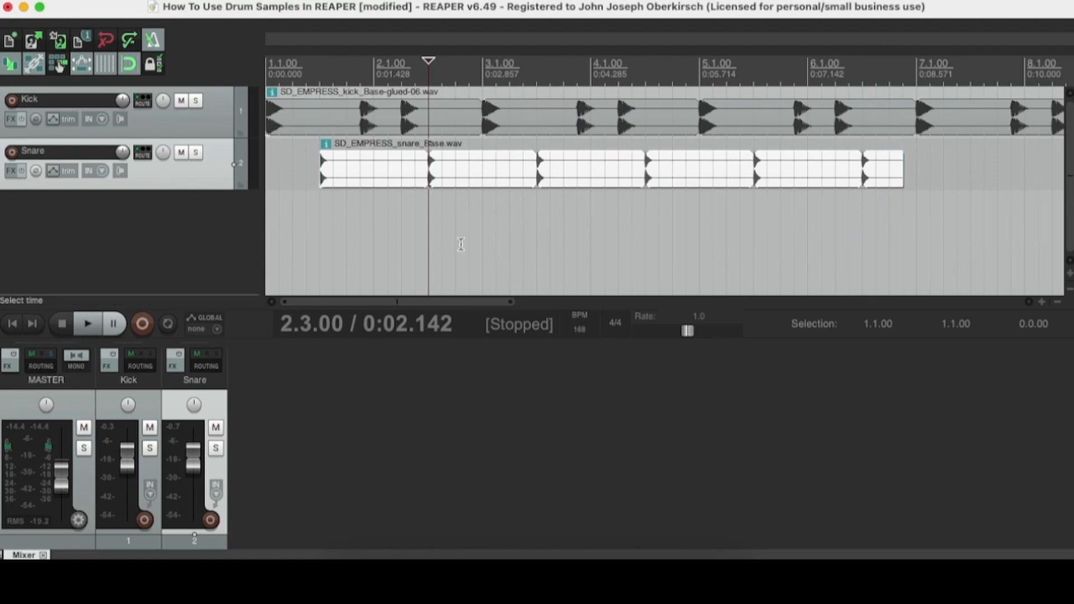
Step: Play the beat from the start and extend the looped snare item to the kick item's end at measure 9
left_click(13, 325)
left_click(87, 323)
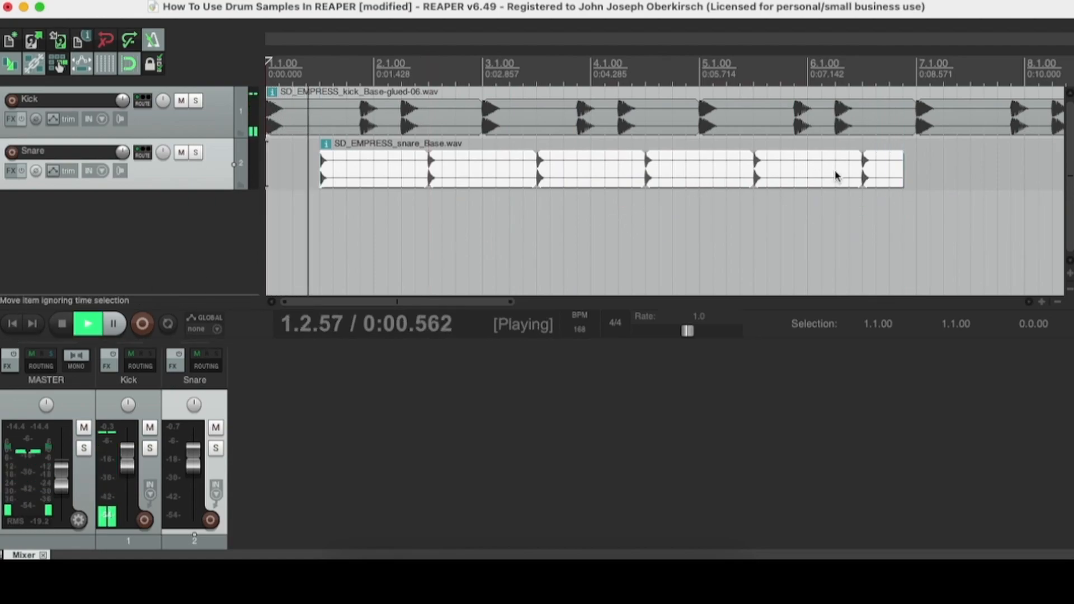
left_click_drag(903, 171, 1063, 193)
scroll(946, 233, "down", 5)
left_click_drag(652, 171, 648, 171)
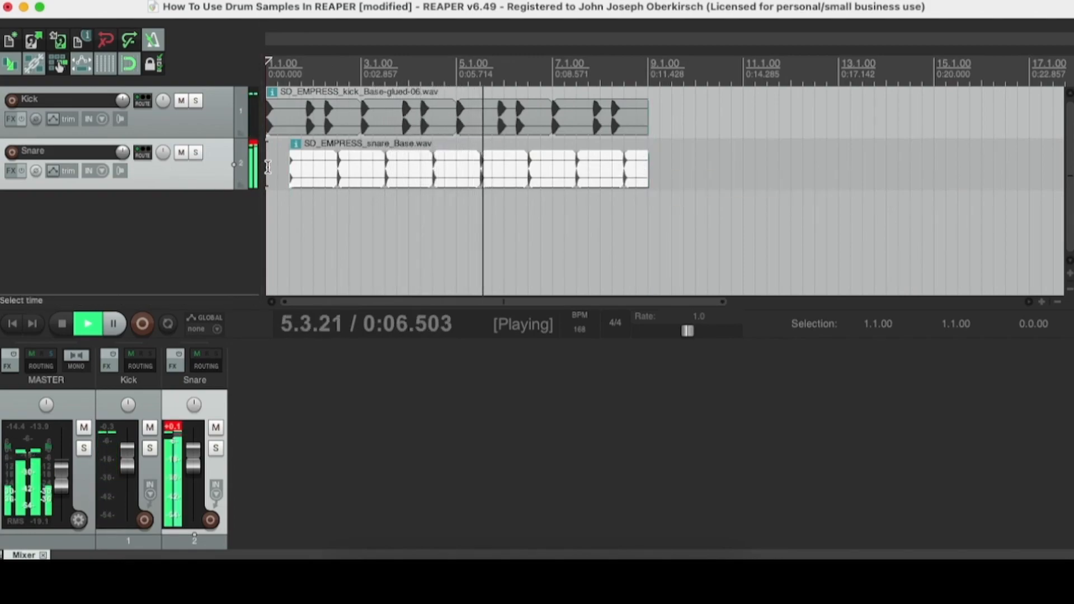
Step: Extend the snare item's start back to the project start, then stop playback and return the cursor to the beginning
left_click(291, 169)
left_click_drag(283, 168, 267, 168)
key("space")
left_click(12, 325)
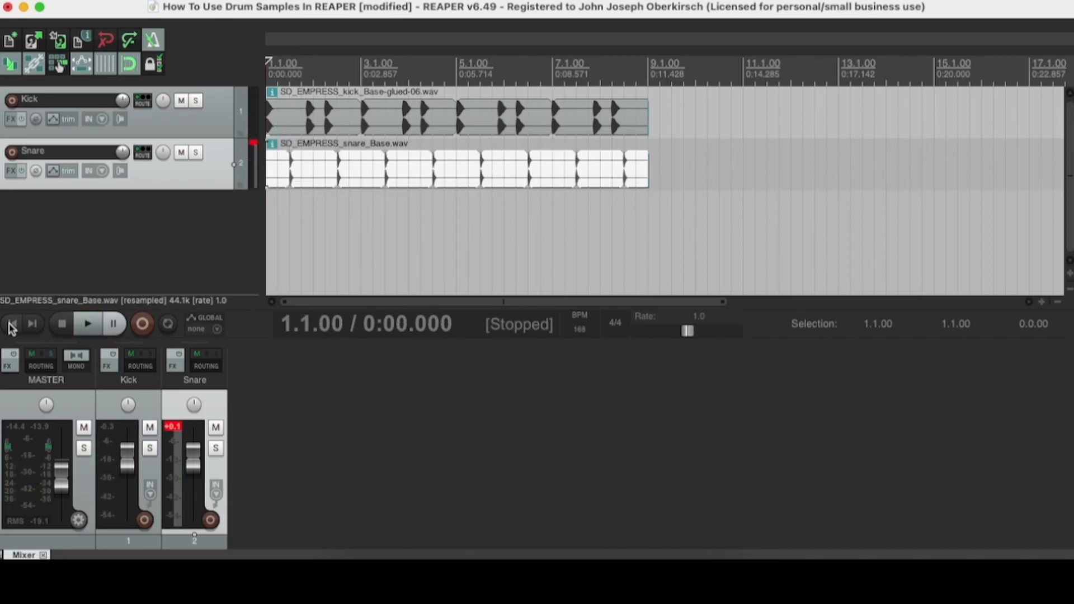
Step: Switch to Finder, open the Clap sample folder and look through its files
left_click(343, 559)
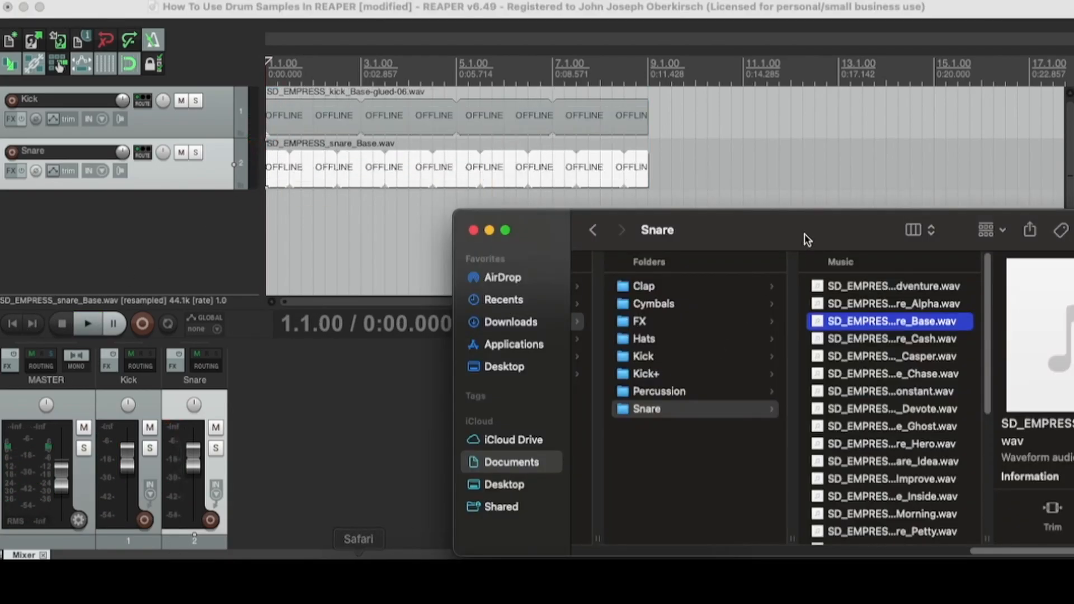
left_click(577, 206)
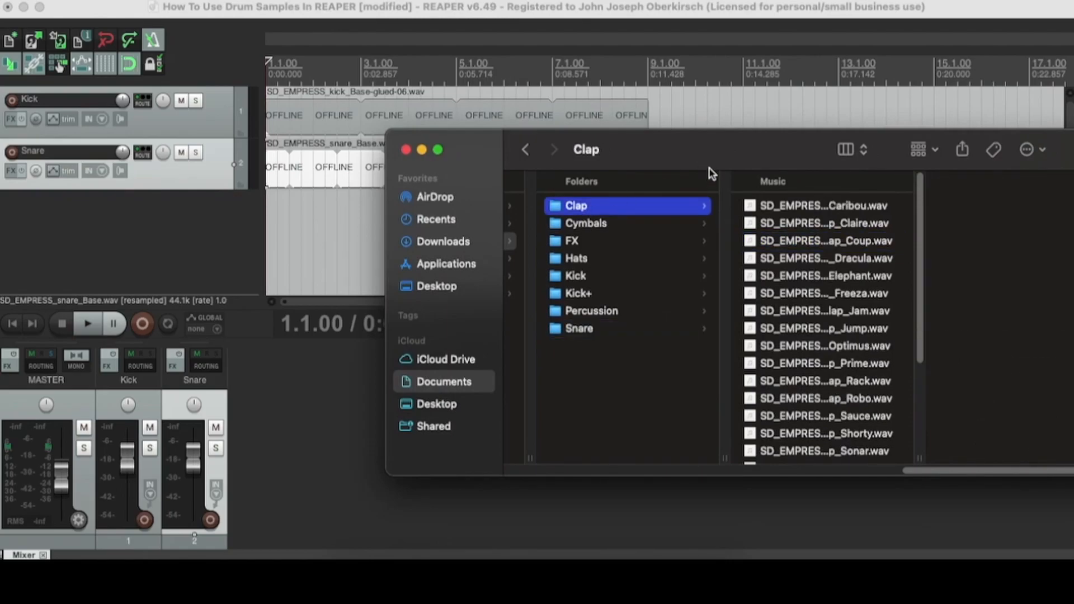
left_click_drag(708, 169, 654, 155)
scroll(779, 273, "down", 5)
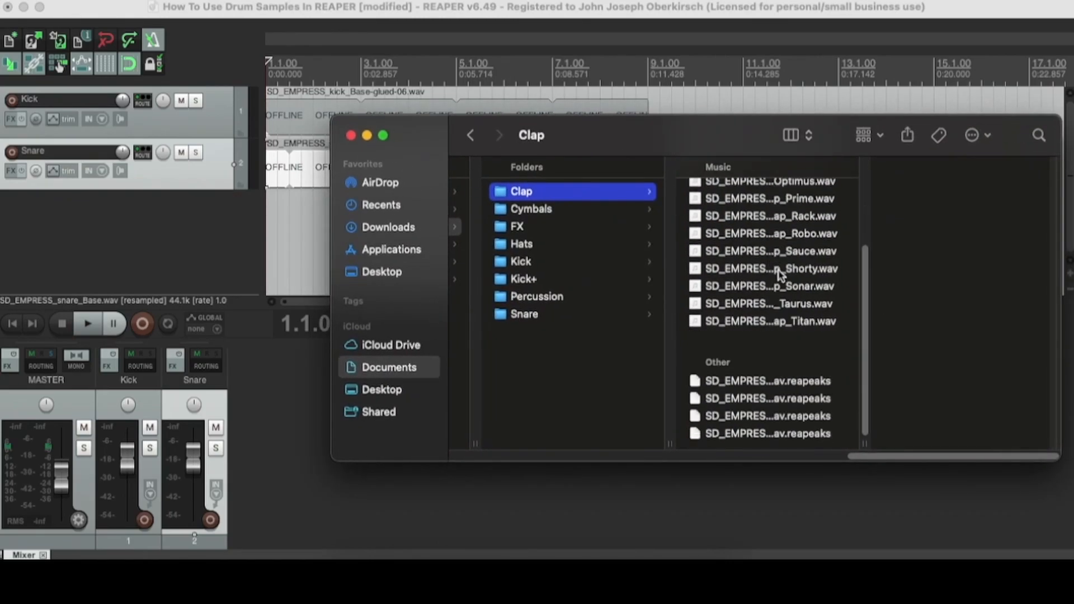
scroll(776, 277, "up", 5)
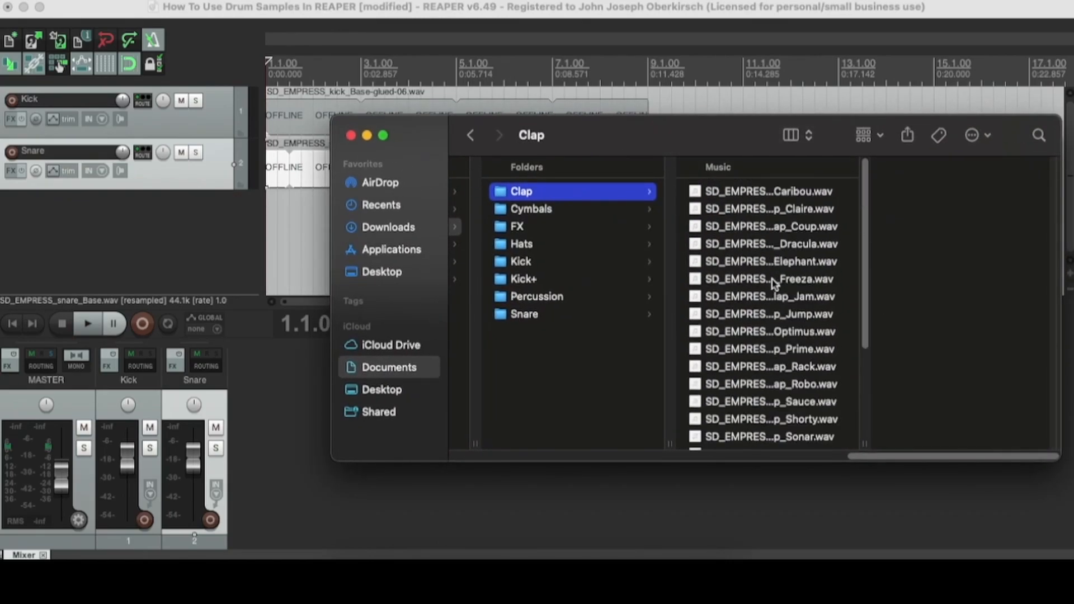
Step: Audition clap samples in the Clap folder, including SD_EMPRESS_clap_Claire.wav and SD_EMPRESS_clap_Freeza.wav
left_click(769, 213)
left_click_drag(711, 142, 648, 129)
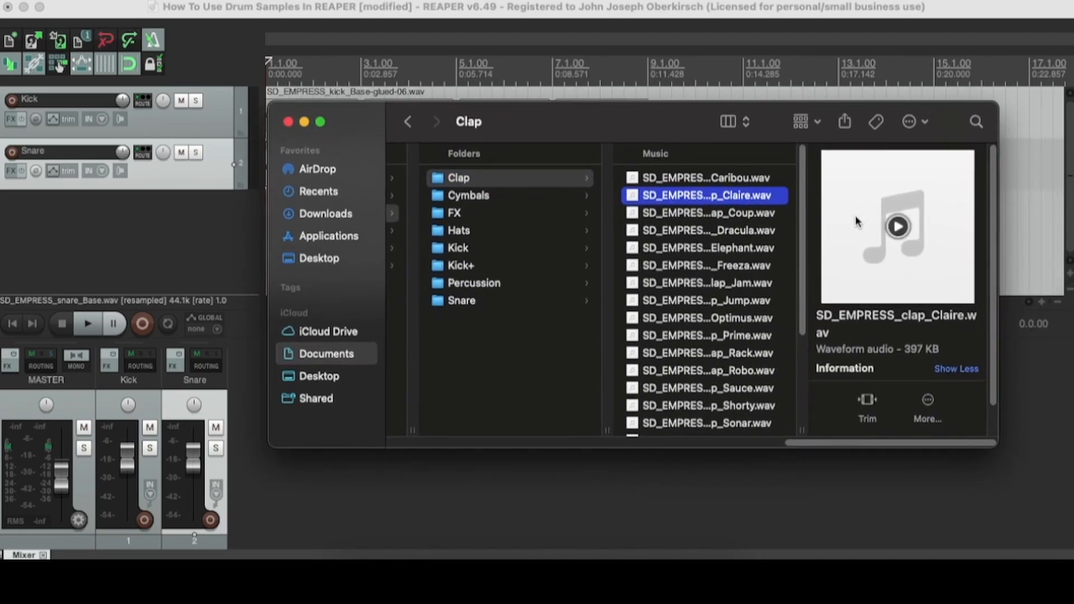
left_click(725, 249)
left_click(711, 267)
mouse_move(897, 227)
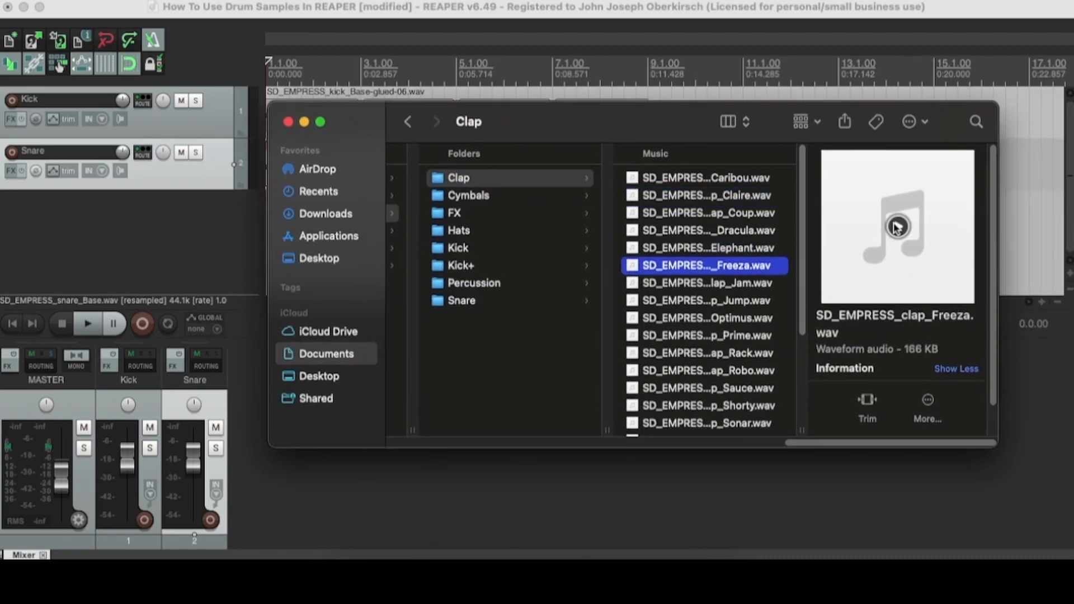
Step: Add SD_EMPRESS_clap_Freeza.wav to the REAPER project on a new track below Snare
left_click_drag(669, 125, 725, 134)
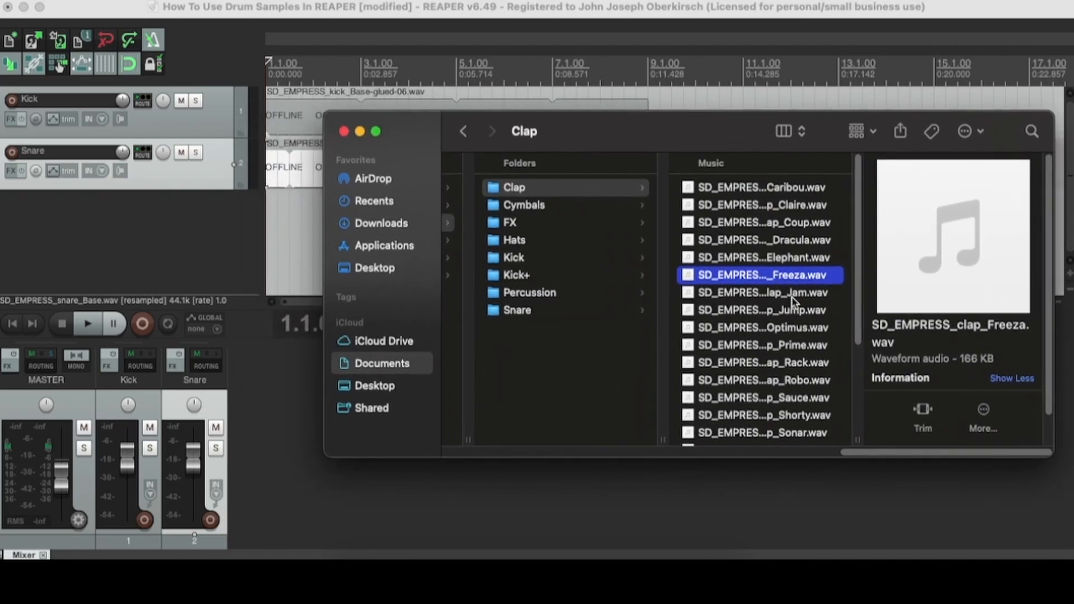
left_click_drag(662, 124, 738, 165)
left_click_drag(811, 316, 282, 215)
left_click_drag(638, 174, 657, 210)
left_click(209, 175)
Step: Snap the clap item to the first snare hit at 1.3.00 and extend its end to 2.3.00
scroll(470, 228, "up", 10)
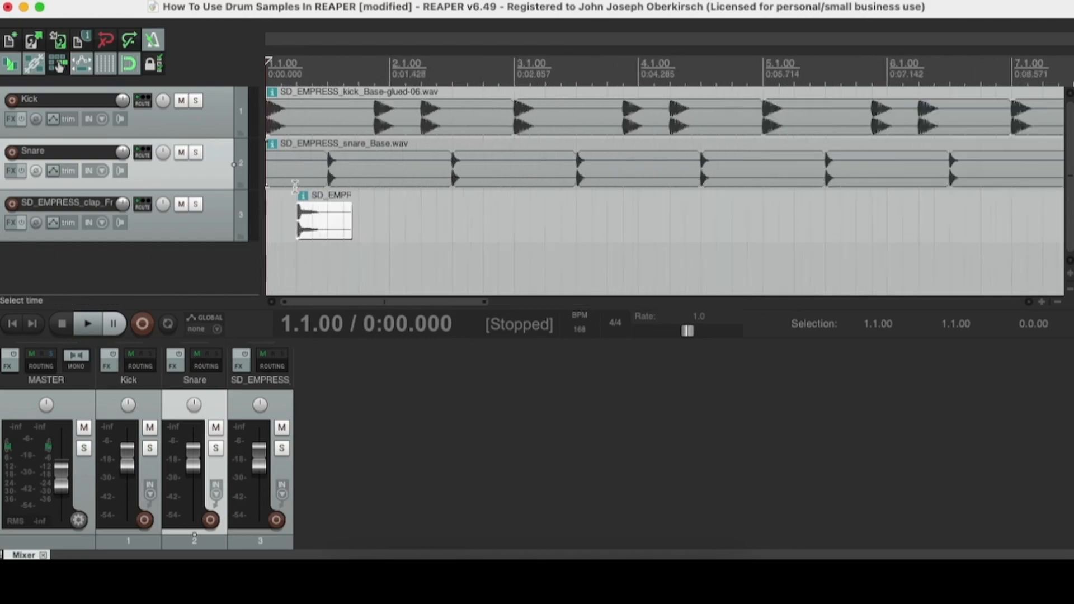
scroll(647, 253, "down", 4)
left_click_drag(579, 204, 727, 224)
scroll(436, 238, "down", 3)
scroll(476, 221, "down", 3)
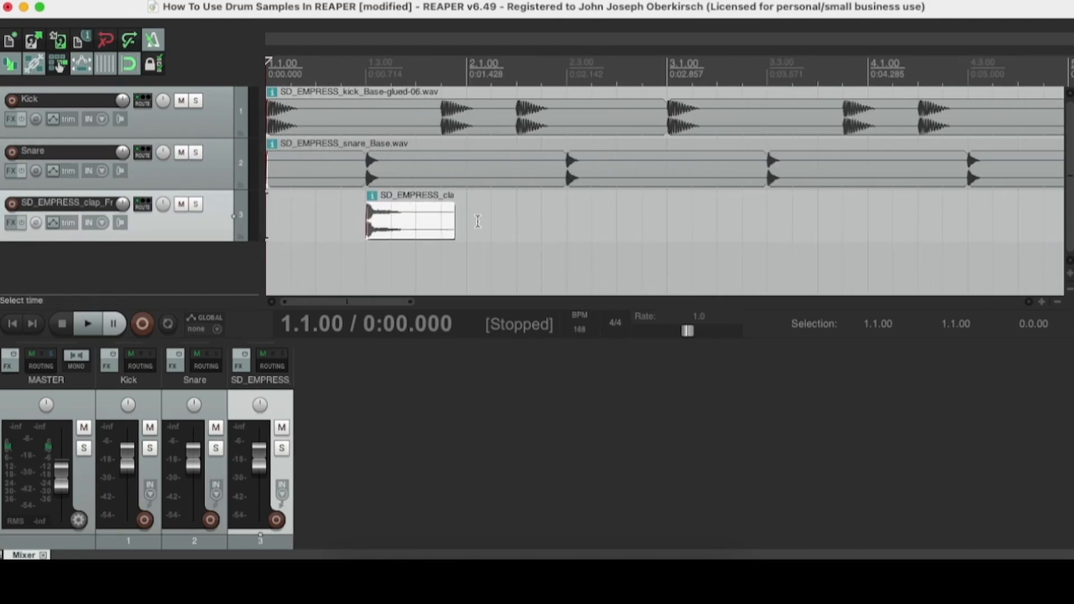
left_click_drag(453, 226, 561, 221)
left_click(565, 222)
scroll(496, 215, "down", 2)
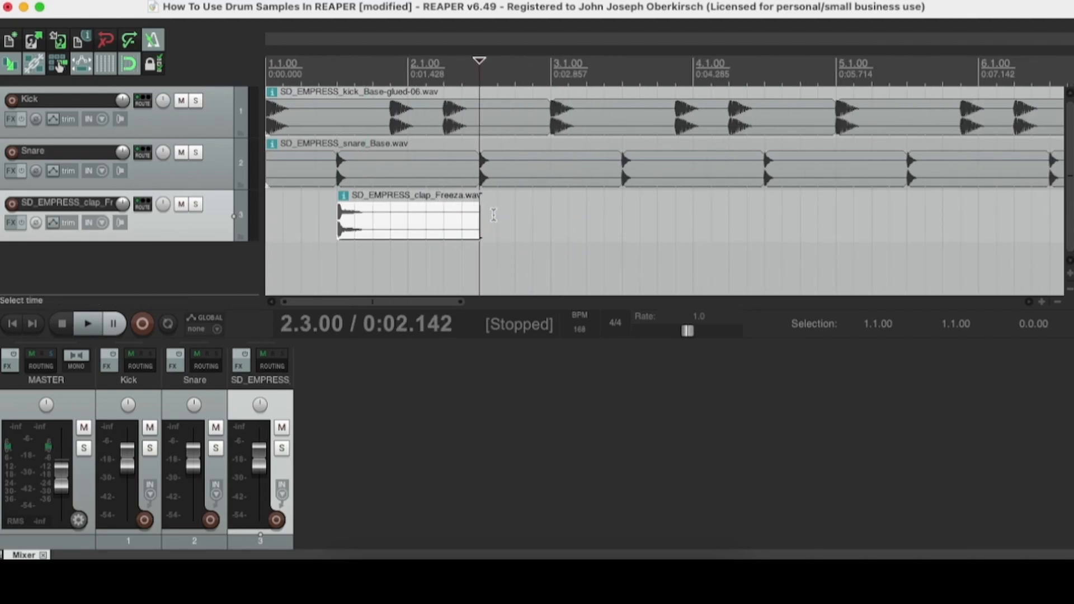
Step: Loop the one-measure clap item out to 9.1.00 and extend its start back to the project start
left_click_drag(478, 228, 888, 222)
scroll(801, 237, "down", 2)
left_click_drag(540, 227, 765, 229)
left_click_drag(305, 224, 230, 225)
Step: Play the kick, snare and clap together from the project start, then stop
key("Home")
left_click(82, 333)
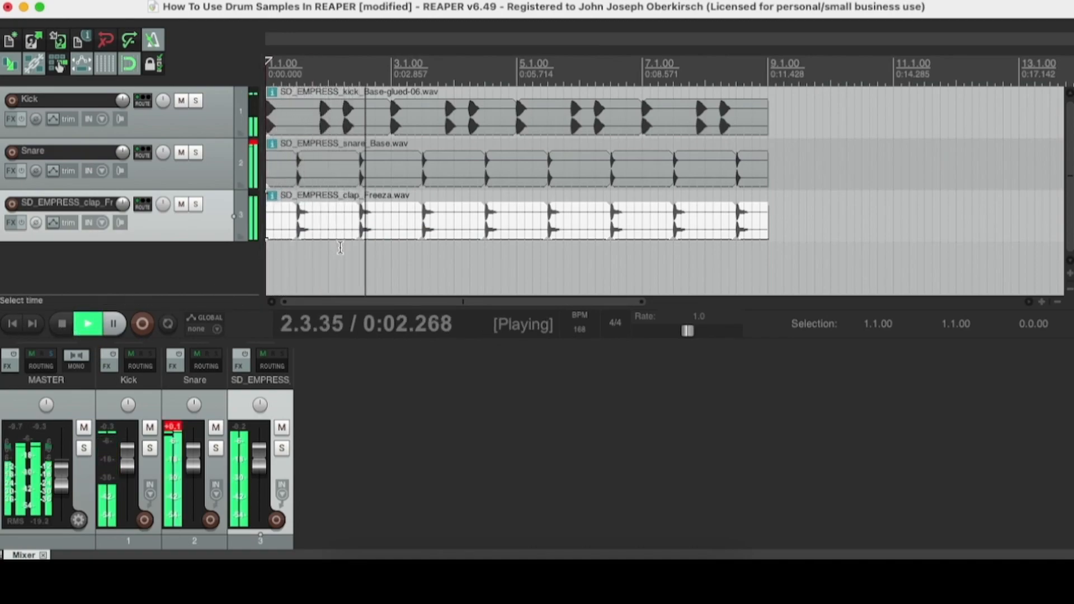
key("space")
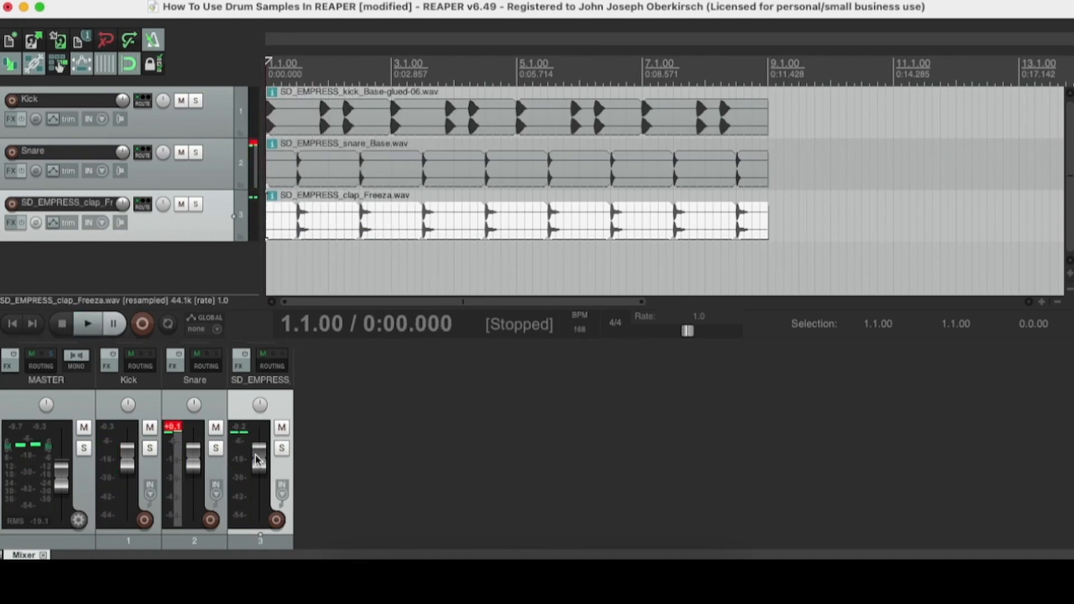
Step: Lower the clap track's volume to -2.50 dB in its routing settings and play the beat
right_click(260, 460)
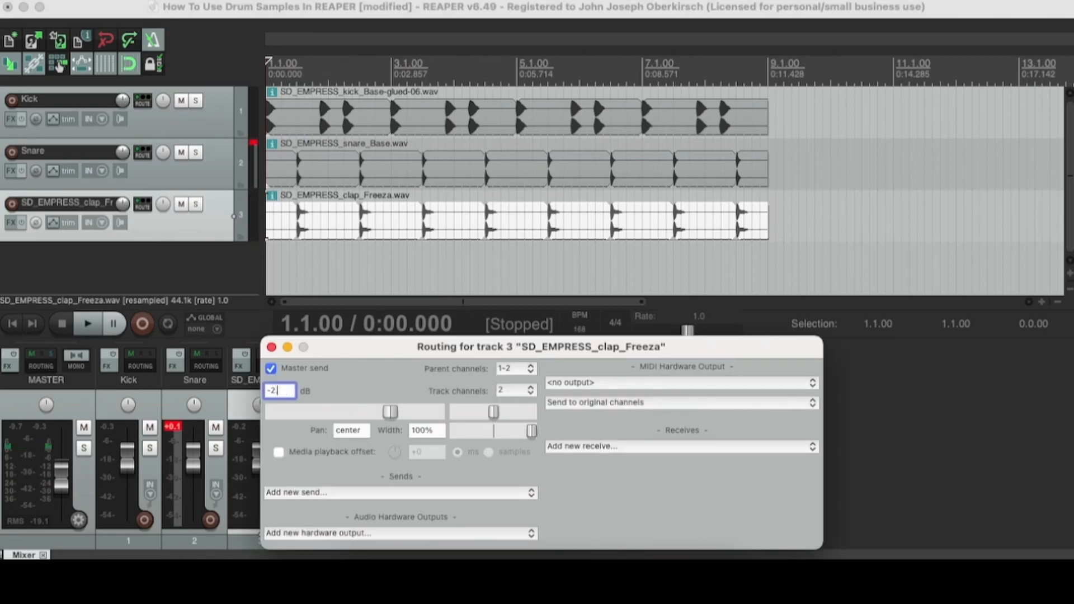
key("space")
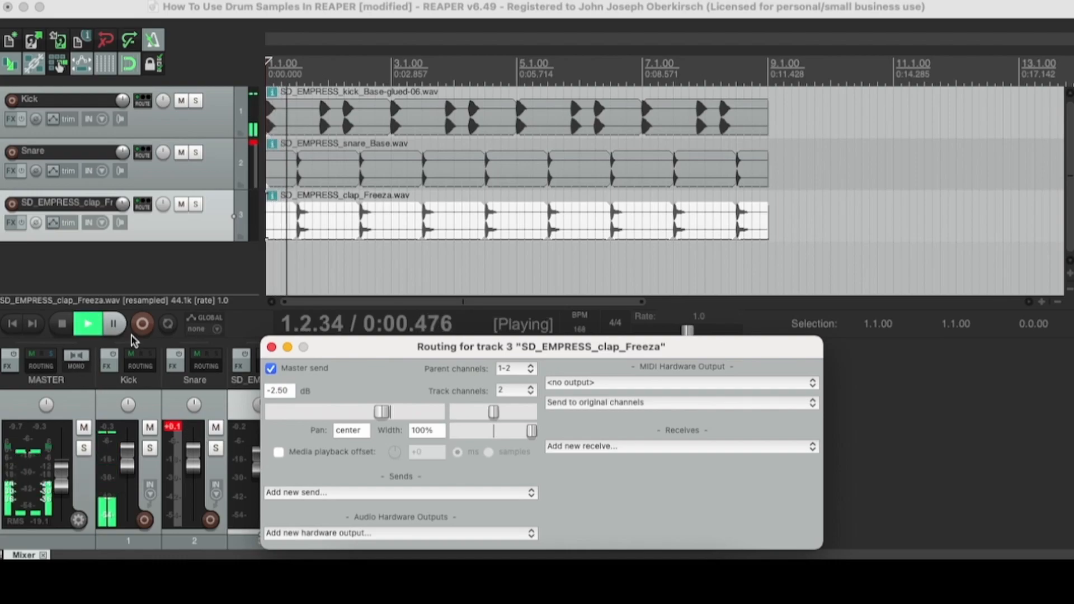
left_click(271, 347)
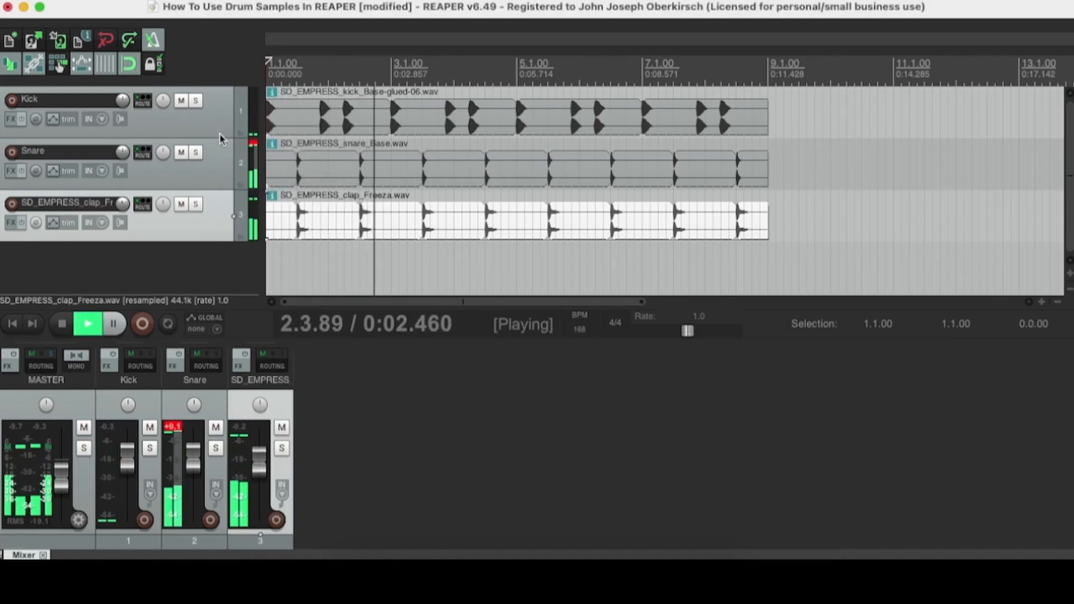
Step: Shrink the kick, snare and clap tracks to minimum height and rename the third track Clap
left_click_drag(215, 137, 207, 112)
left_click_drag(212, 156, 215, 124)
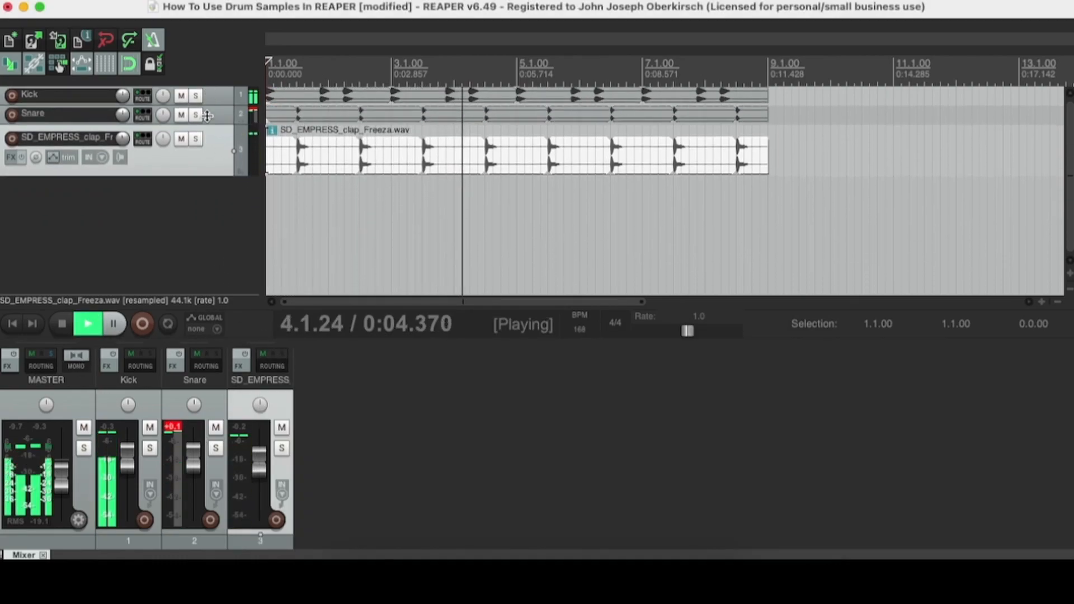
key("space")
left_click_drag(218, 176, 223, 144)
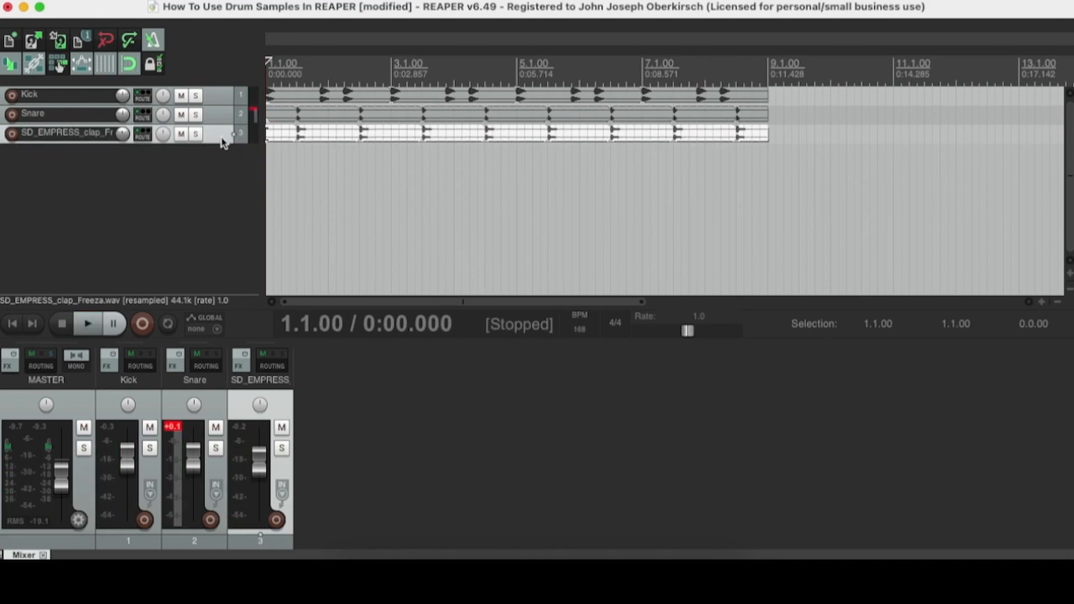
double_click(95, 130)
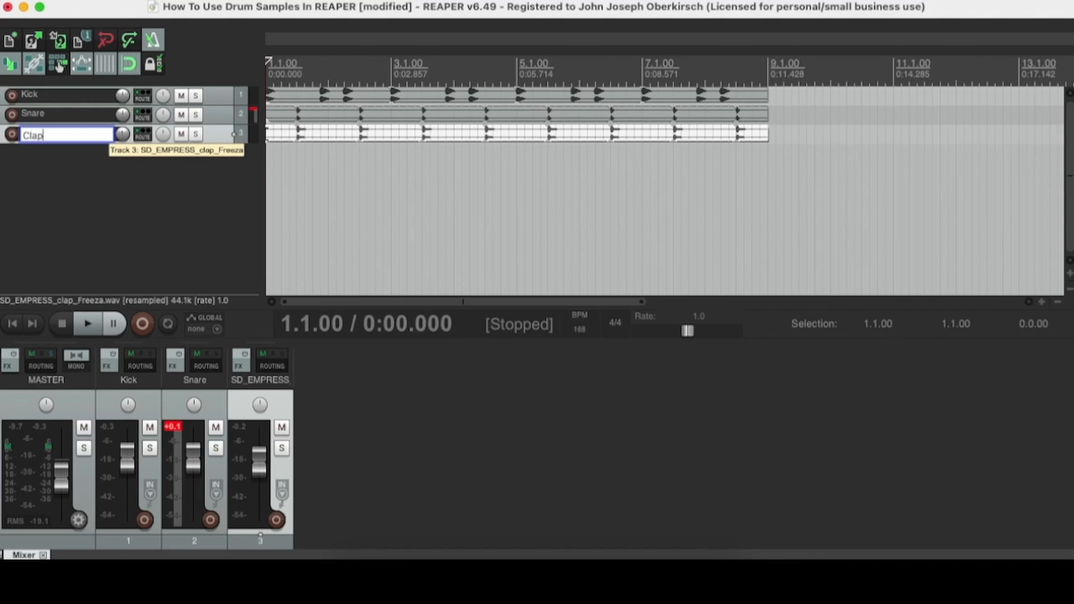
key("Return")
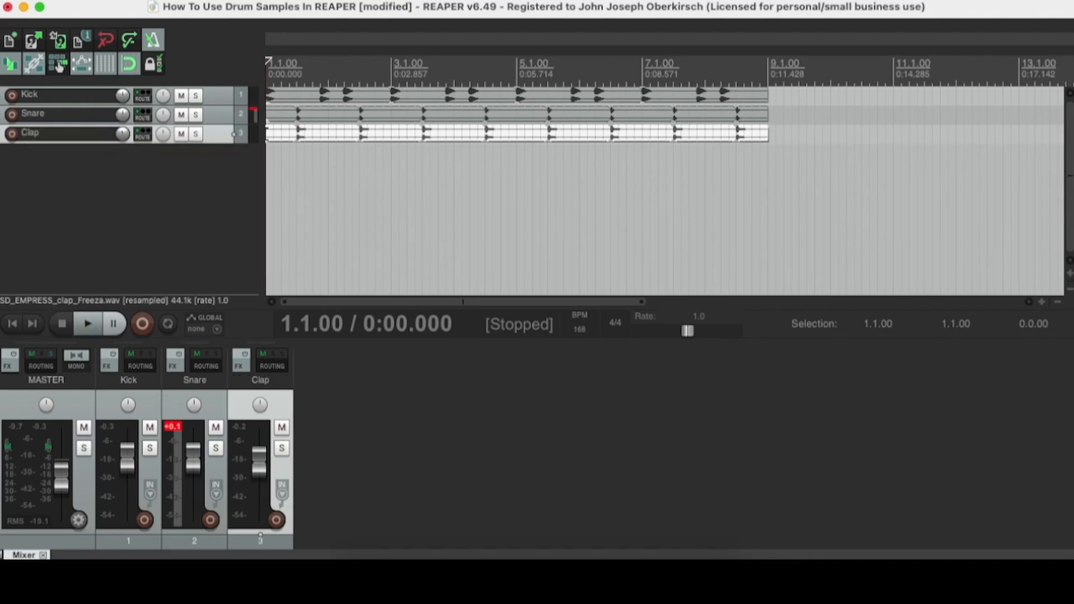
Step: Switch to Finder and open the Closed Hats folder inside Hats
left_click(344, 564)
left_click_drag(805, 212, 759, 184)
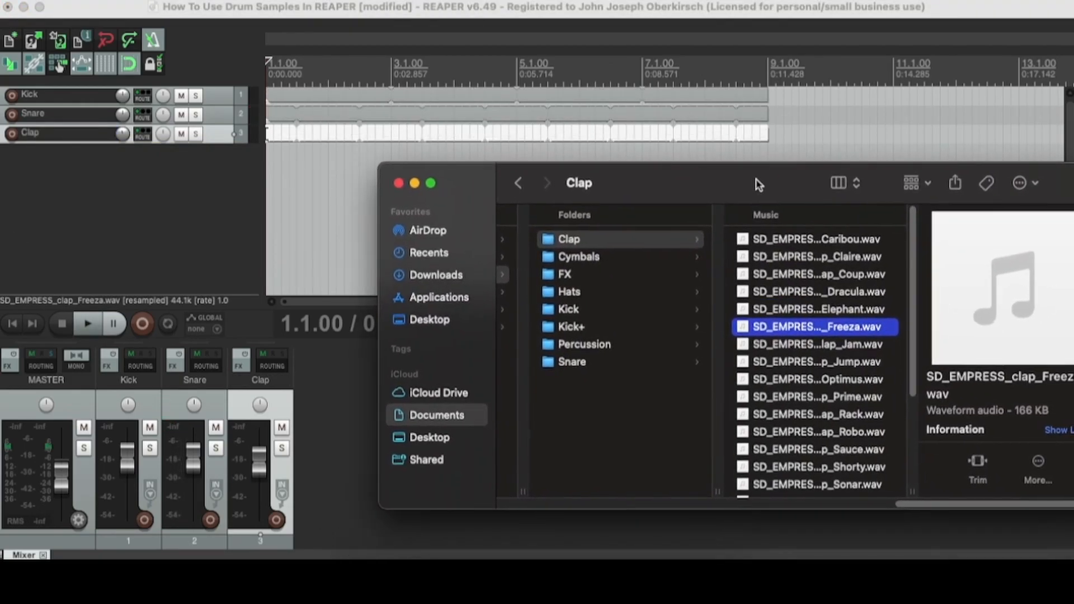
left_click(571, 291)
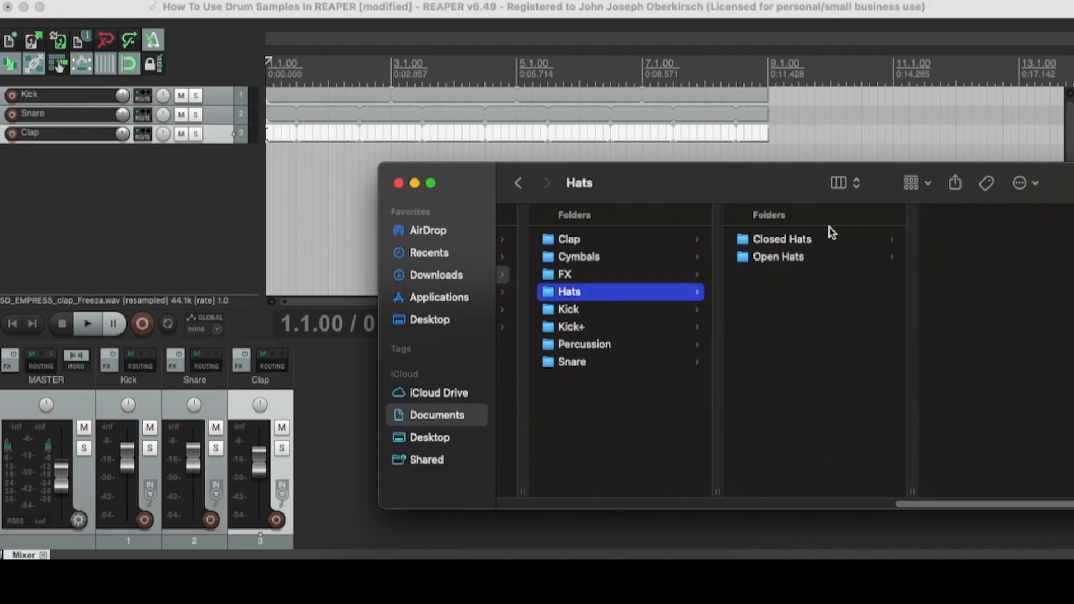
left_click(807, 240)
left_click_drag(760, 186, 651, 177)
Step: Compare the closed hat samples SD_EMPRESS_hat_Beg.wav and SD_EMPRESS_hat_Double.wav
left_click(910, 232)
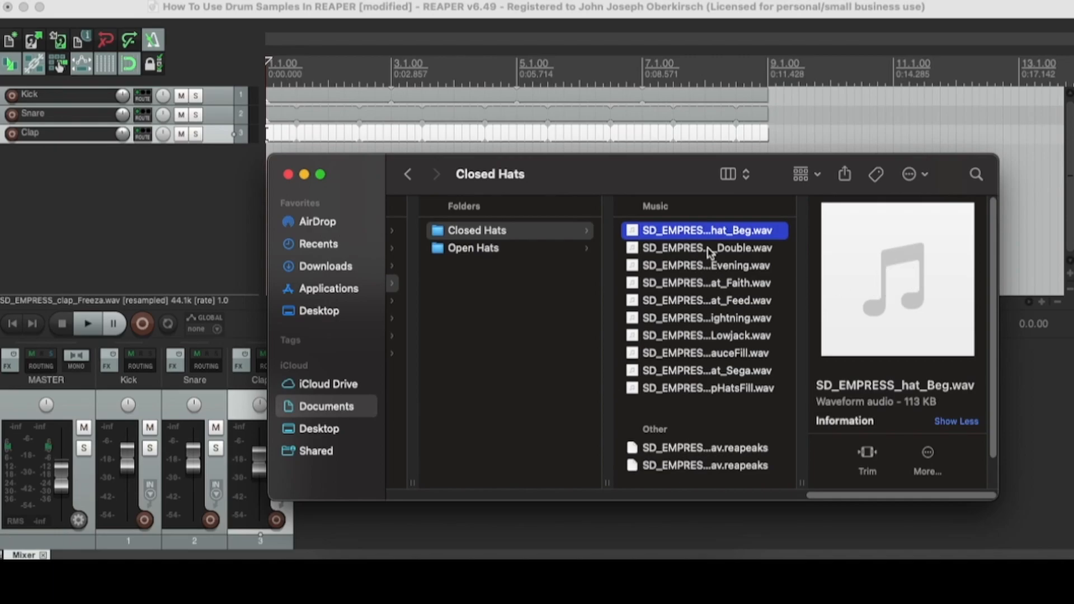
key("Down")
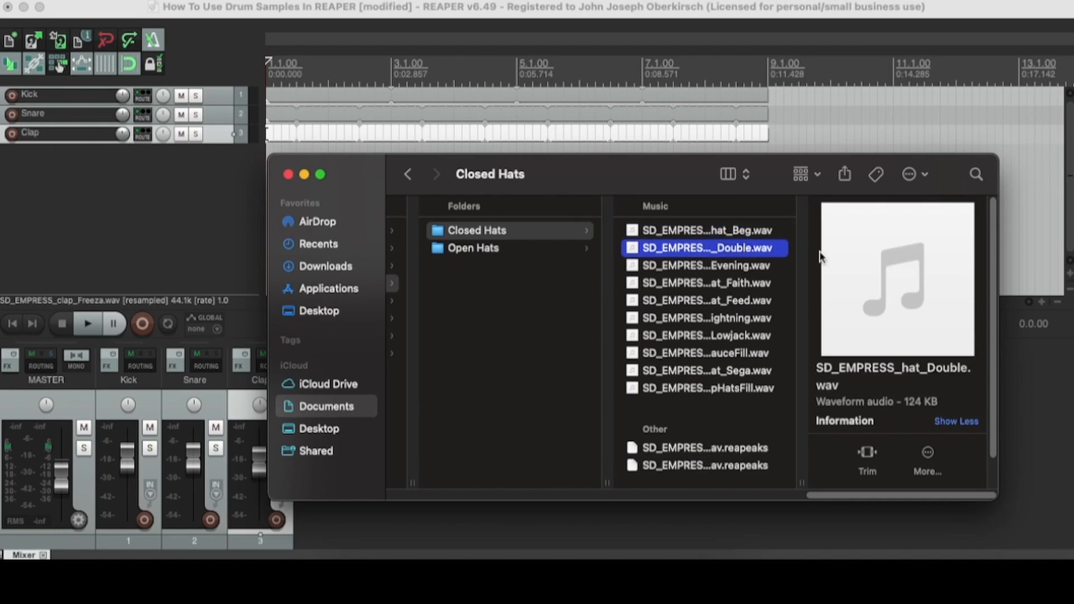
left_click(698, 235)
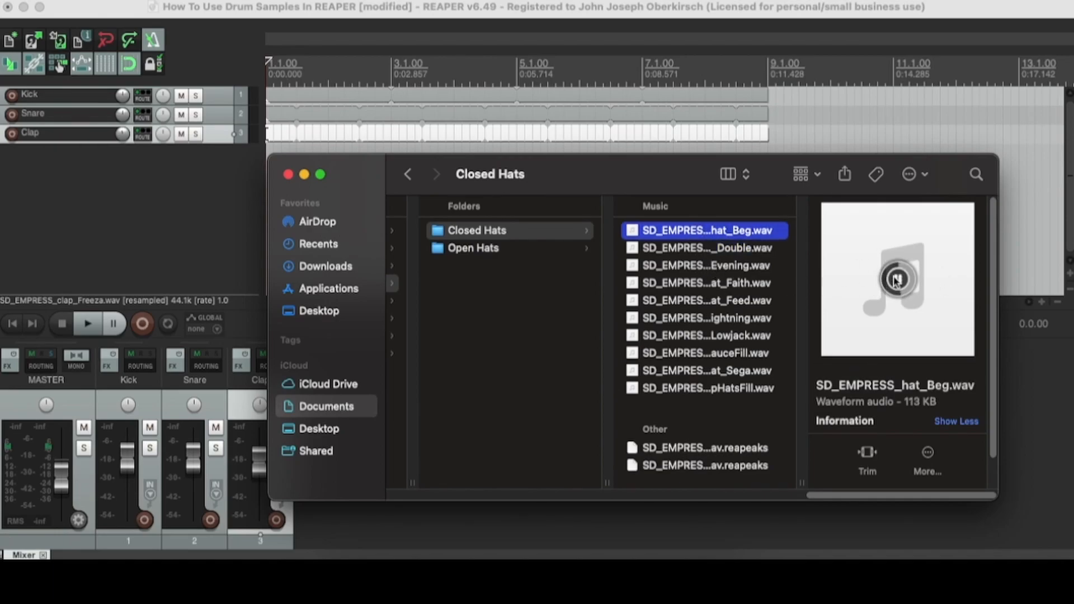
Step: Add SD_EMPRESS_hat_Beg.wav to REAPER on a new track below Clap, starting at 1.1.00
left_click_drag(586, 153, 663, 187)
left_click_drag(760, 264, 271, 164)
scroll(333, 168, "up", 5)
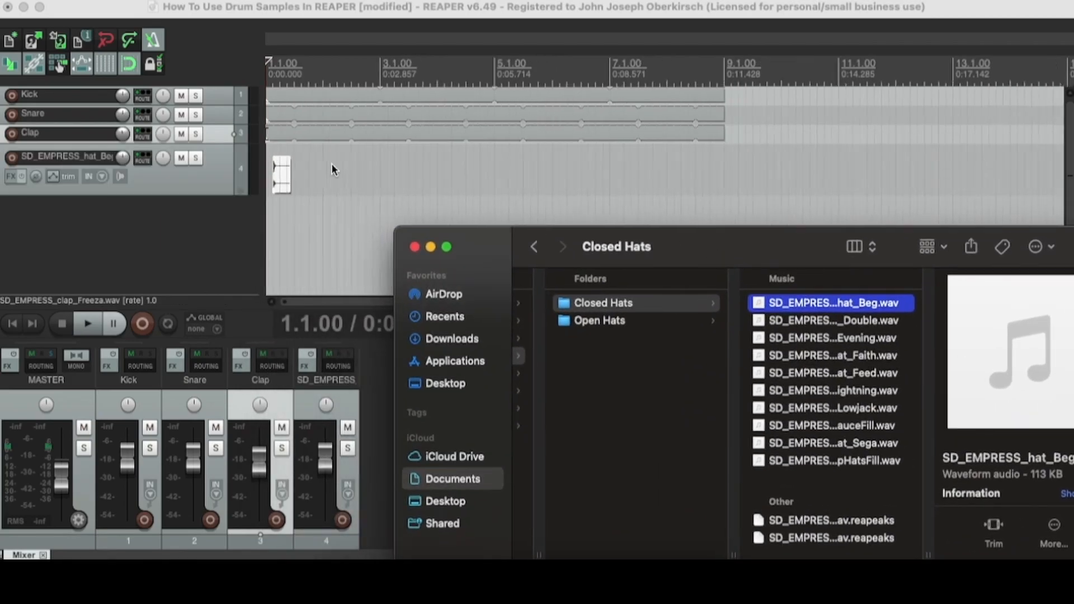
left_click_drag(519, 168, 434, 168)
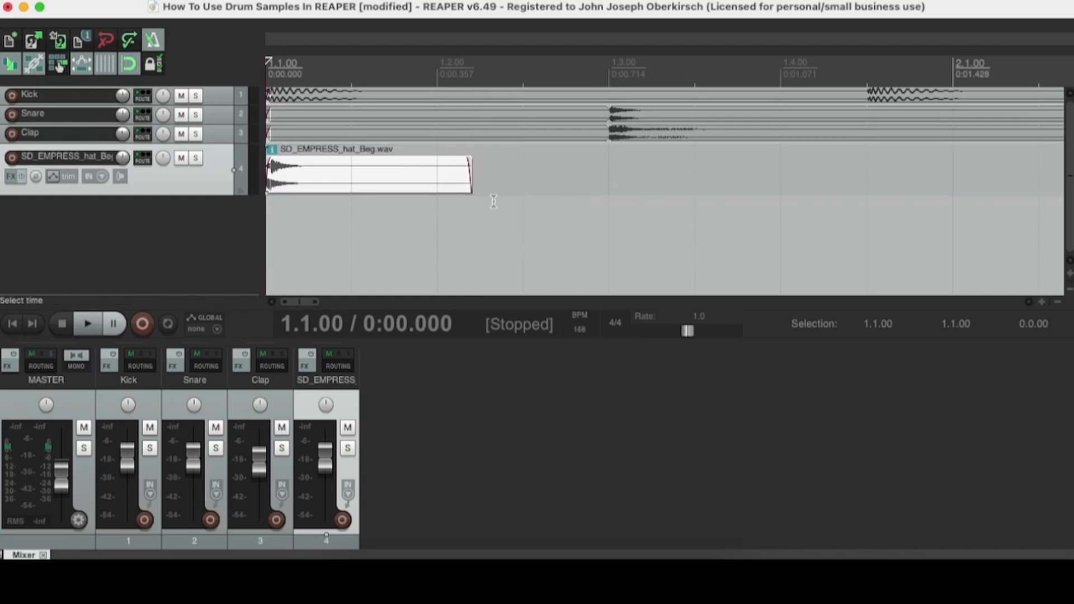
Step: Check the grid line spacing in the Snap/Grid settings
scroll(473, 197, "down", 4)
right_click(108, 65)
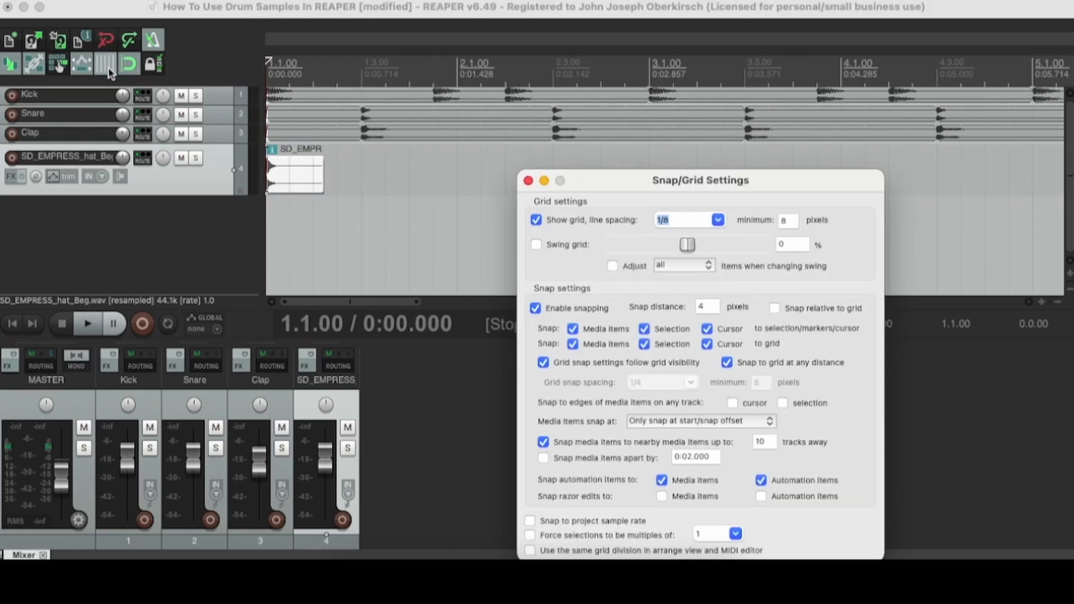
left_click_drag(735, 181, 787, 281)
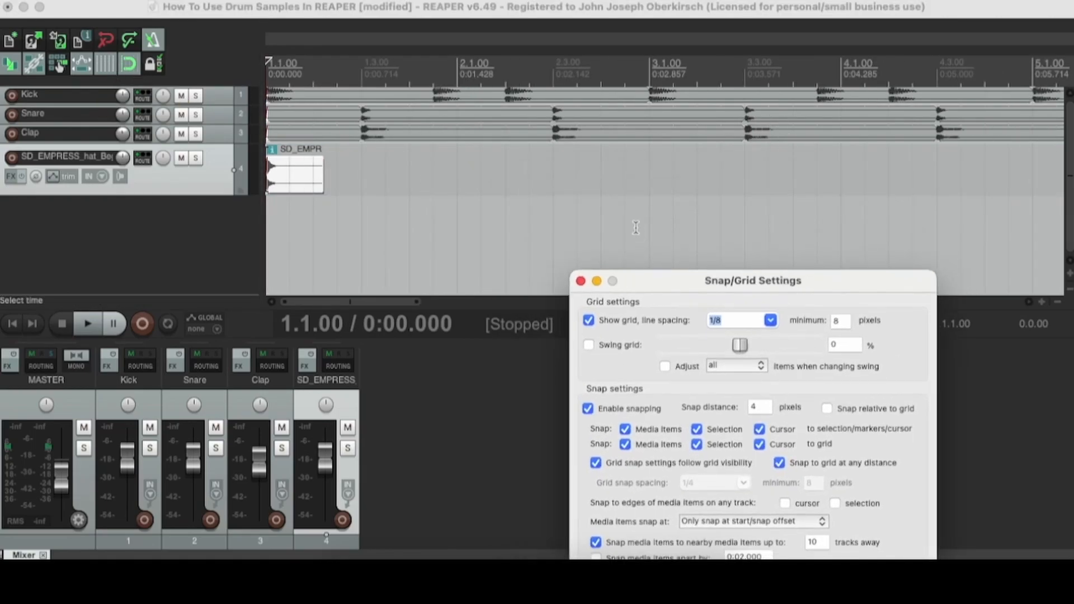
Step: Loop the hat sample with a hit every two beats to about 2.3.50 and play it from the start
scroll(557, 193, "up", 3)
left_click_drag(370, 183, 779, 176)
left_click(14, 327)
key("space")
key("space")
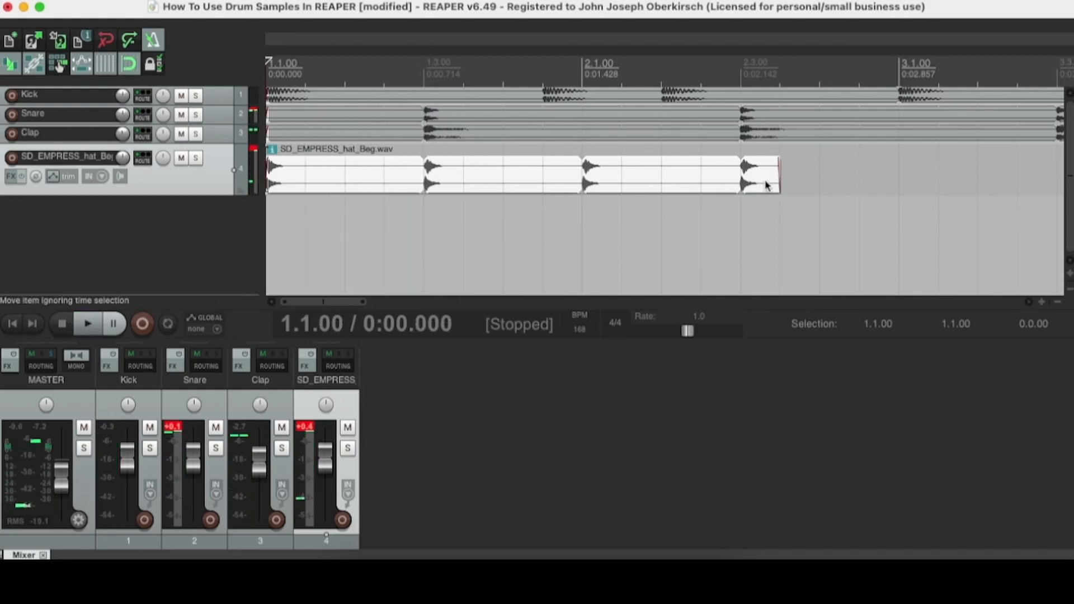
Step: Loop the hat sample with a hit on every beat to about 2.4.50 and play it from the start
left_click_drag(778, 178, 859, 178)
key("space")
key("space")
key("Home")
key("space")
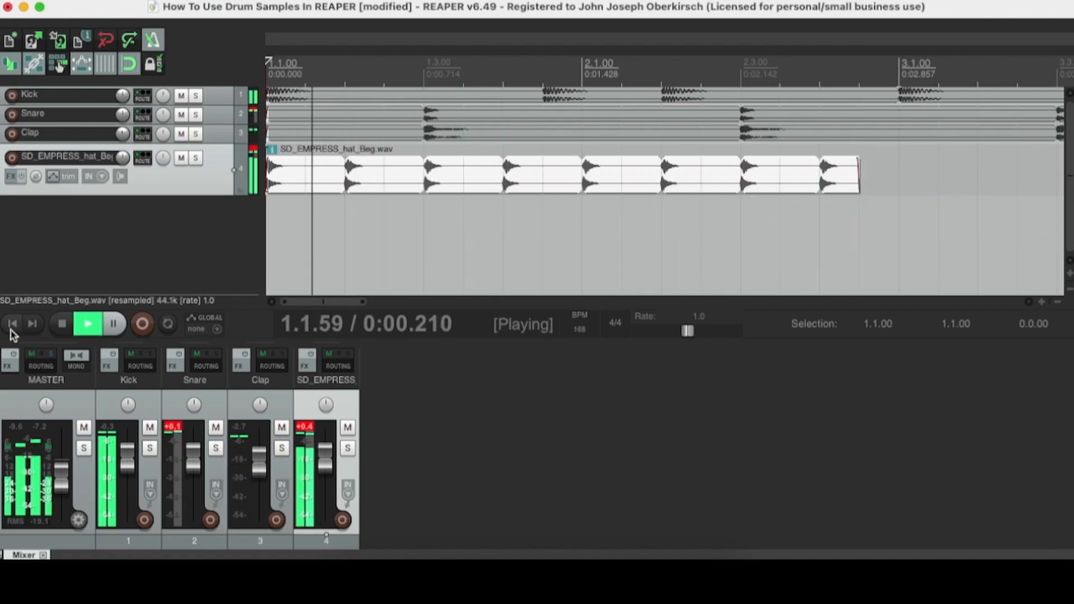
key("space")
Step: Shorten the hat item to an eighth note and loop it out to about 3.3.00
left_click_drag(858, 177, 307, 196)
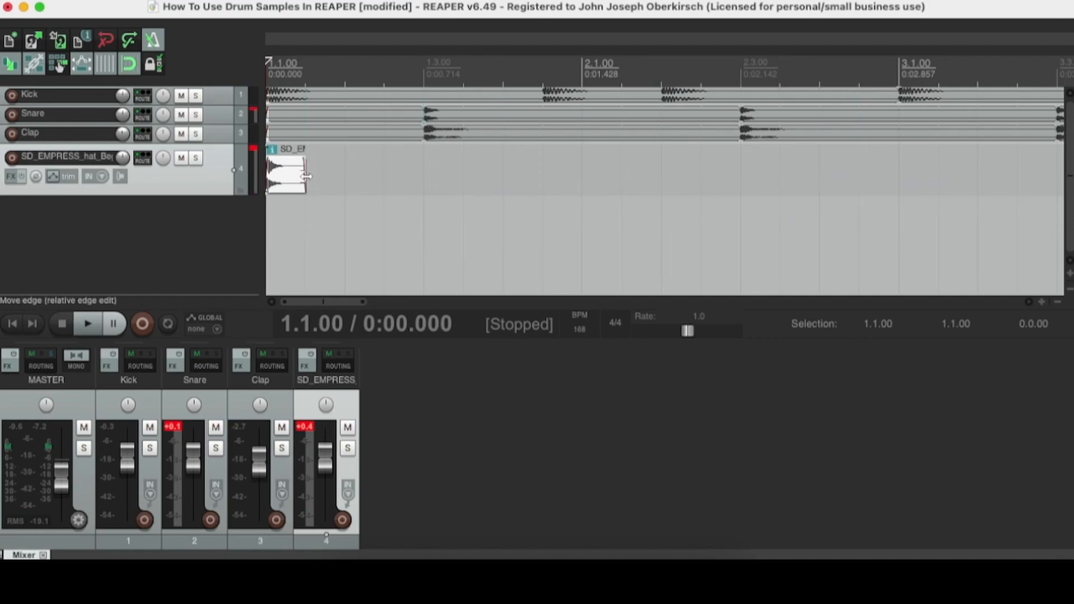
scroll(348, 206, "down", 2)
left_click_drag(293, 178, 804, 175)
key("space")
scroll(798, 188, "down", 3)
key("space")
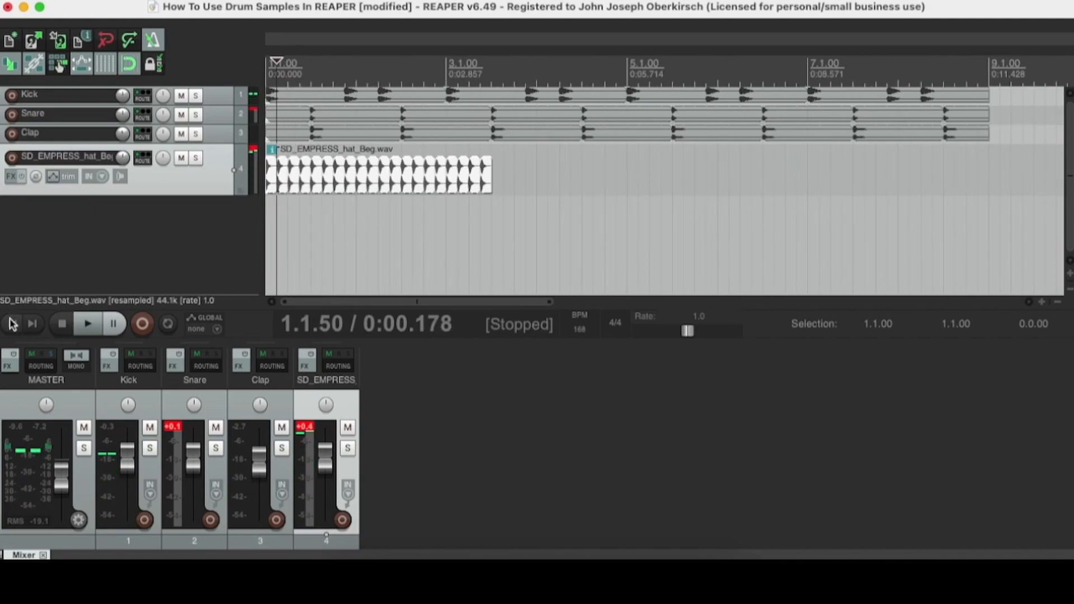
Step: Play the beat from the start and extend the looped eighth-note hat item to 4.3.00
left_click(13, 323)
key("space")
scroll(458, 217, "down", 2)
left_click_drag(429, 190, 480, 188)
left_click_drag(491, 190, 491, 186)
key("space")
Step: Inspect the hat item's end at 4.3.00 against the grid, then play the pattern from the project start
left_click(490, 182)
scroll(492, 183, "up", 5)
scroll(492, 185, "up", 2)
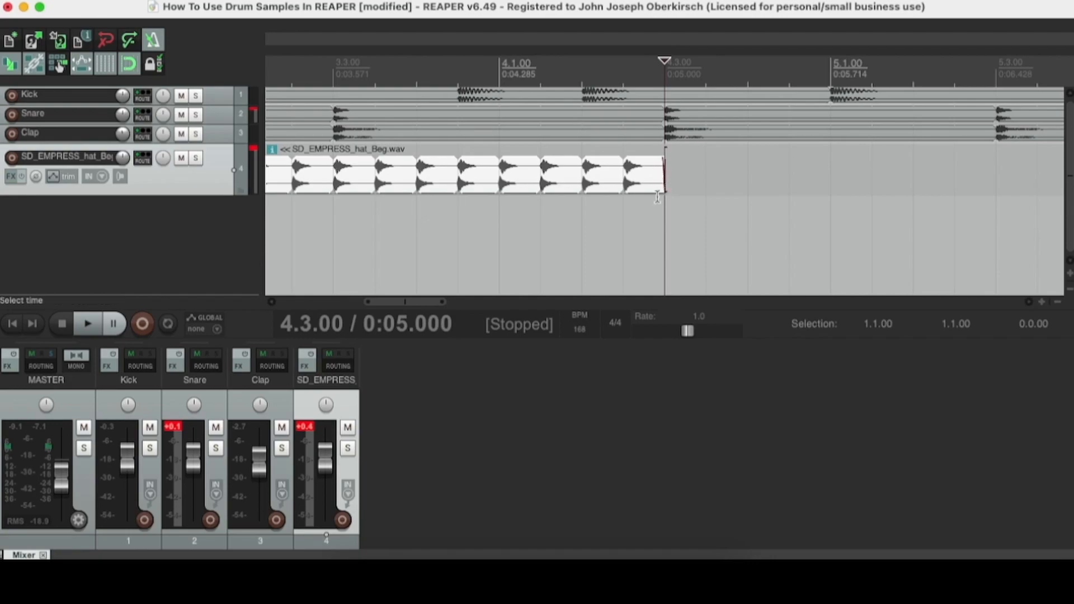
scroll(504, 224, "down", 4)
key("space")
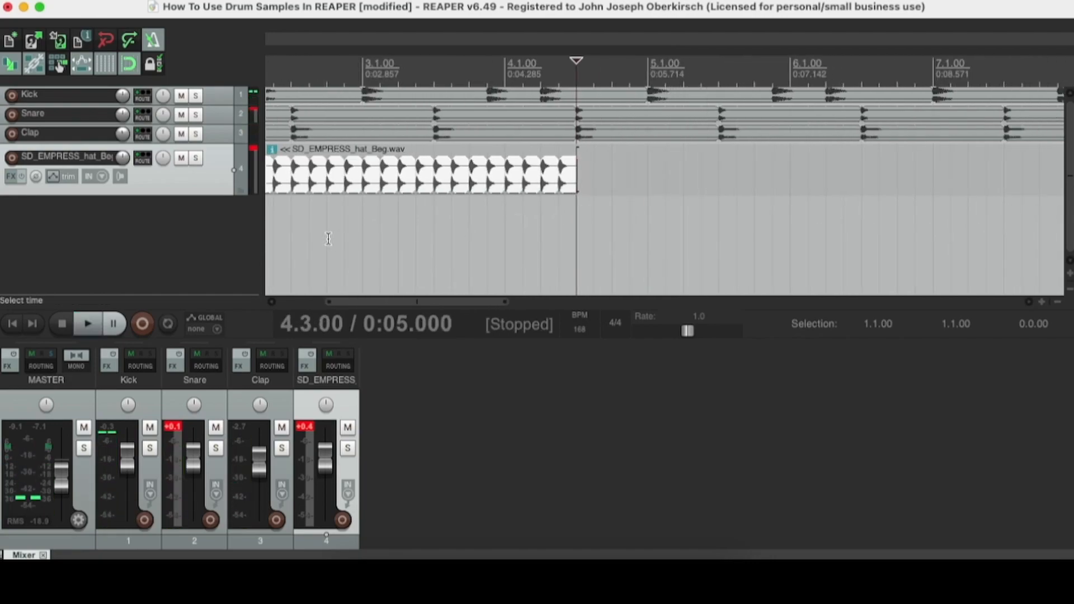
left_click(19, 324)
key("space")
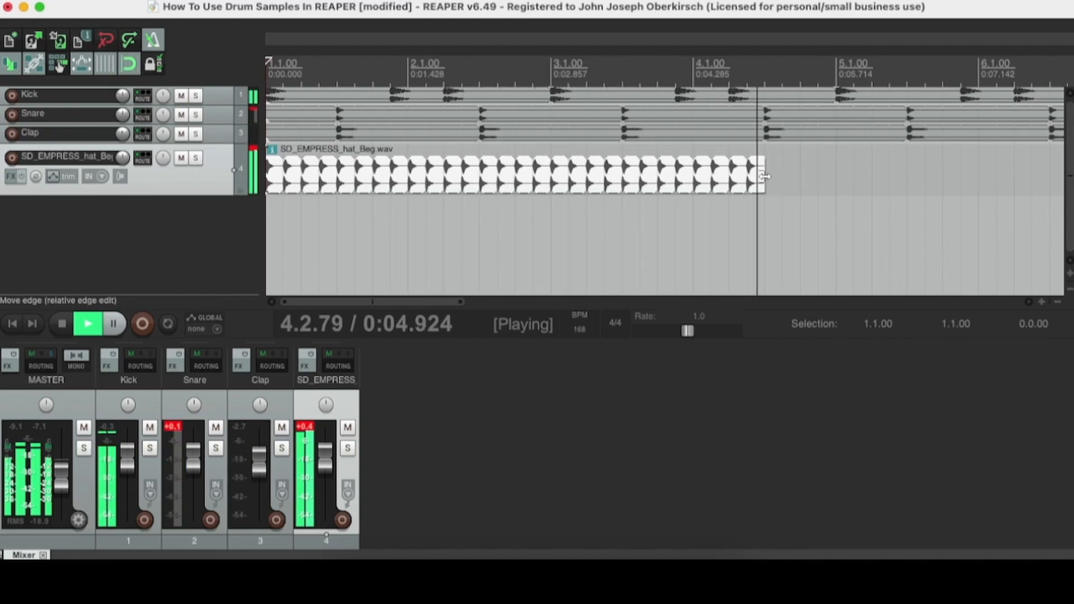
Step: Stop playback and set the grid line spacing to 1/32
key("space")
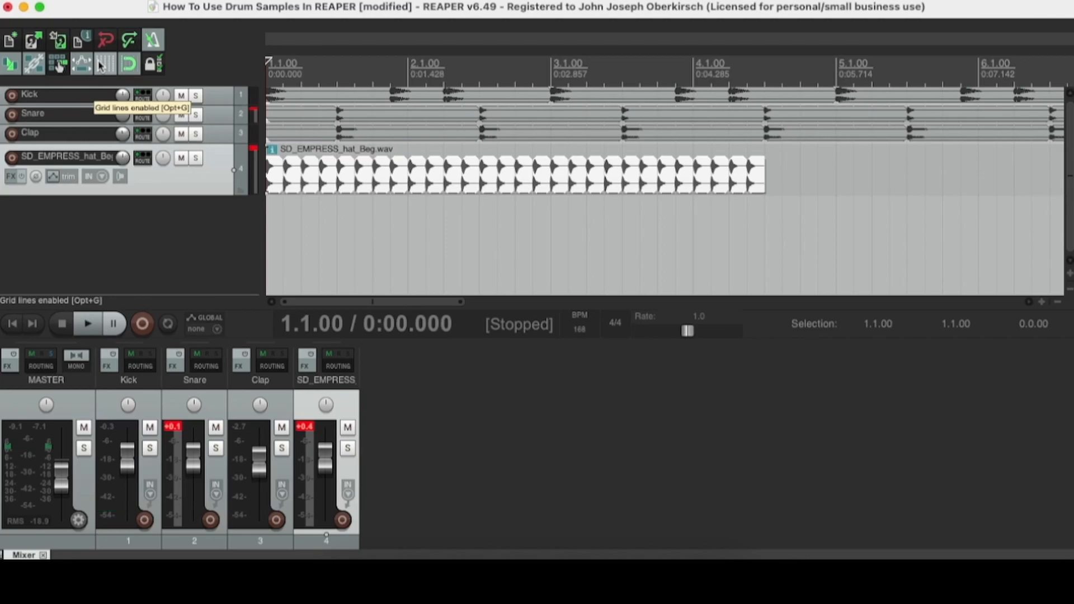
right_click(100, 65)
left_click(771, 221)
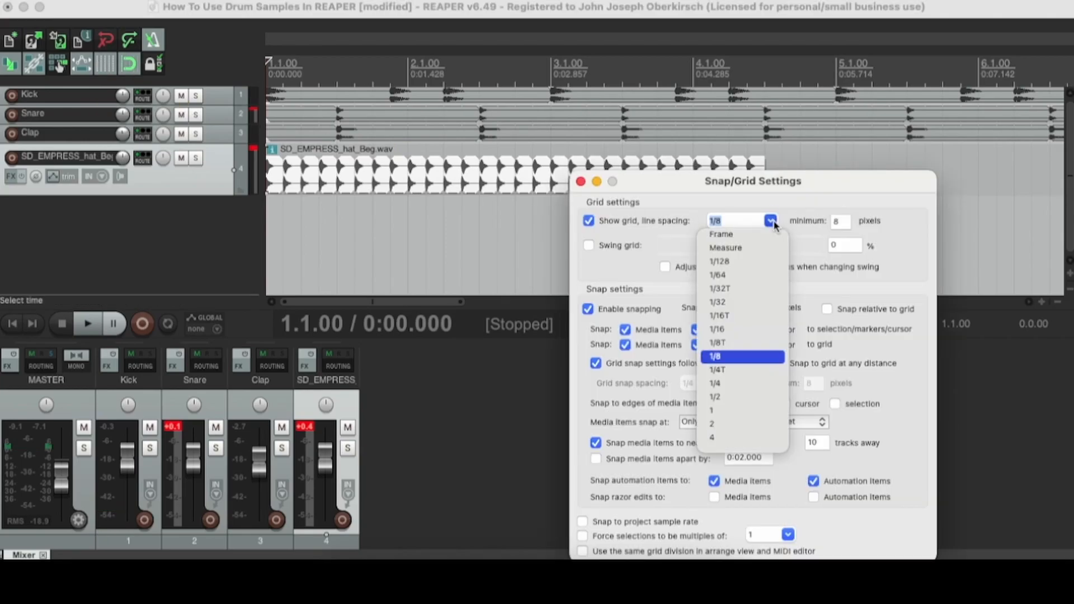
left_click(722, 302)
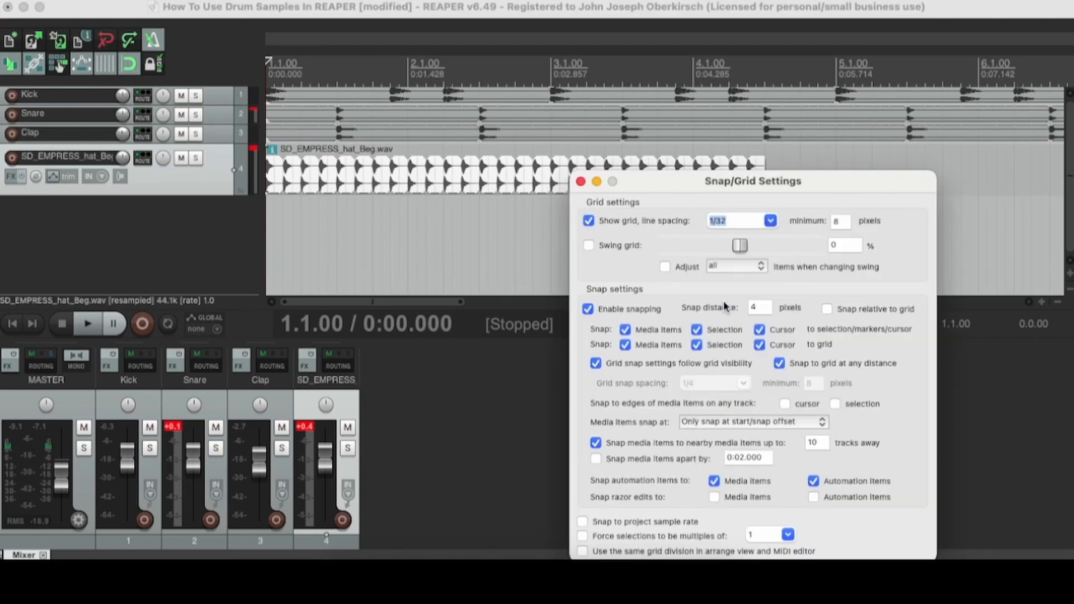
left_click_drag(678, 190, 747, 280)
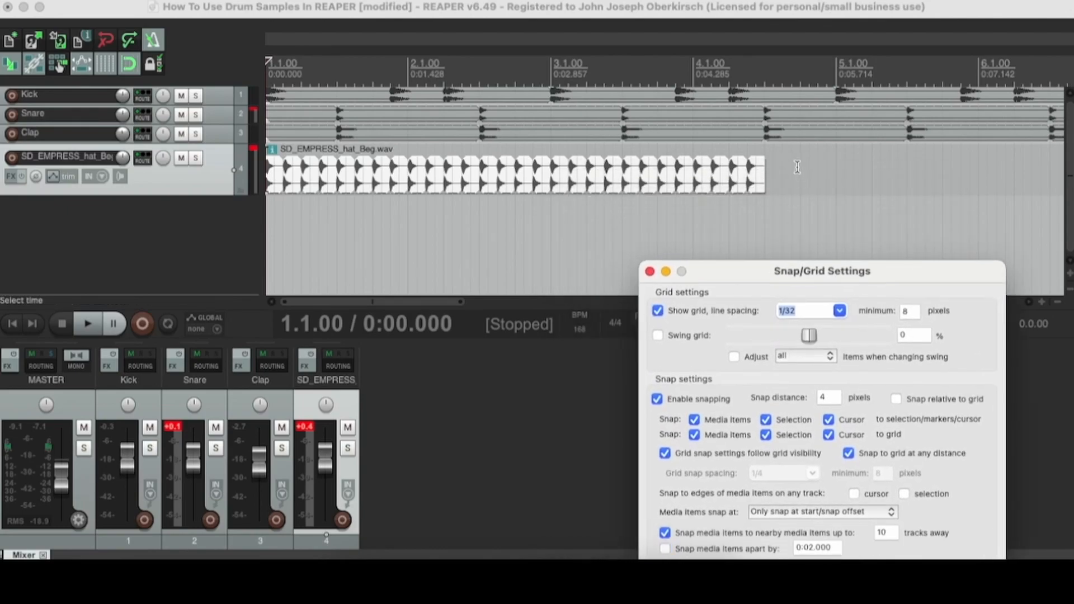
Step: Extend the hat item's end to 4.3.13, then try a further extension and undo it
left_click(764, 174)
scroll(692, 180, "up", 3)
left_click_drag(659, 176, 680, 177)
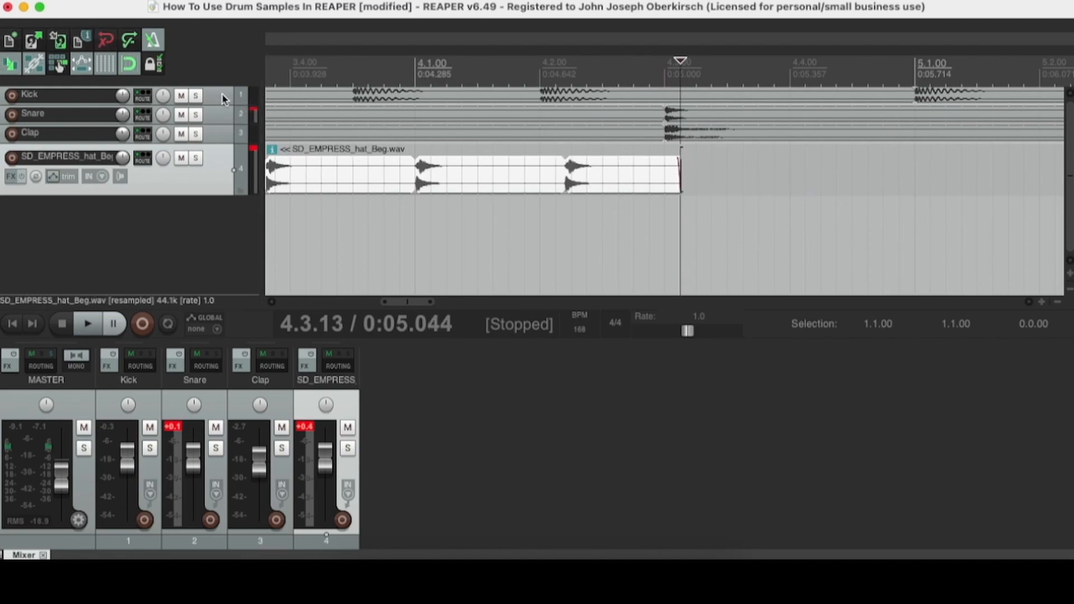
left_click_drag(674, 176, 714, 175)
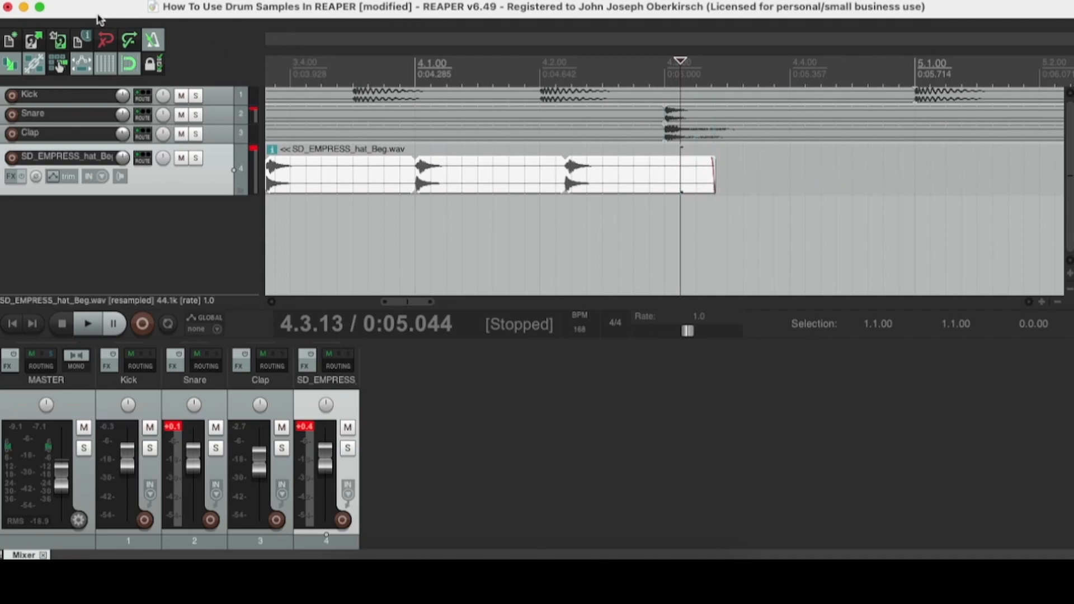
left_click(102, 39)
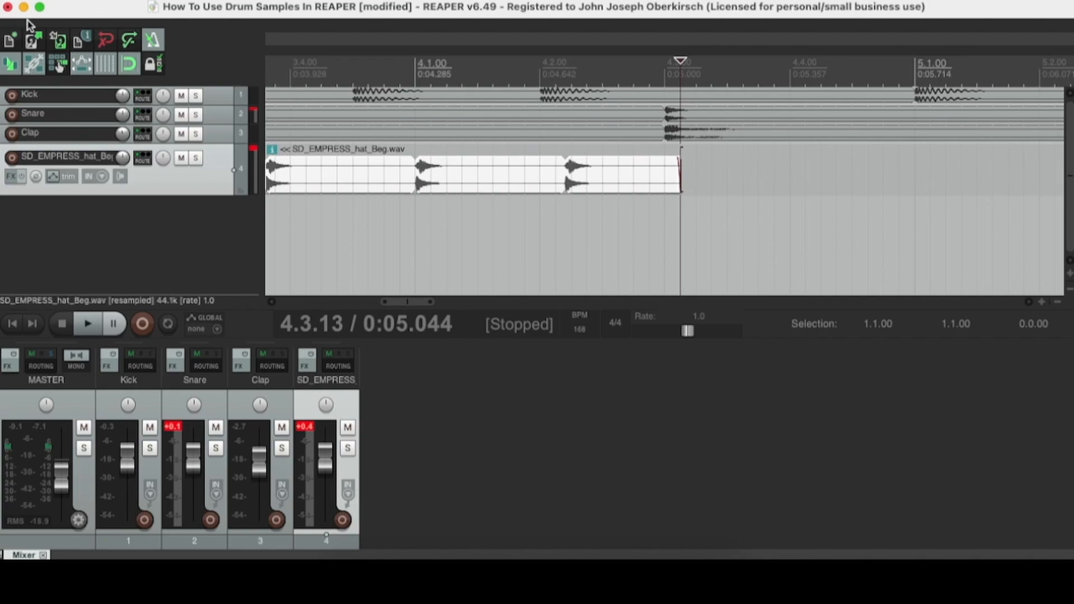
Step: Play the pattern from the project start, undo the last change to the hat loop, and play again
scroll(565, 229, "down", 6)
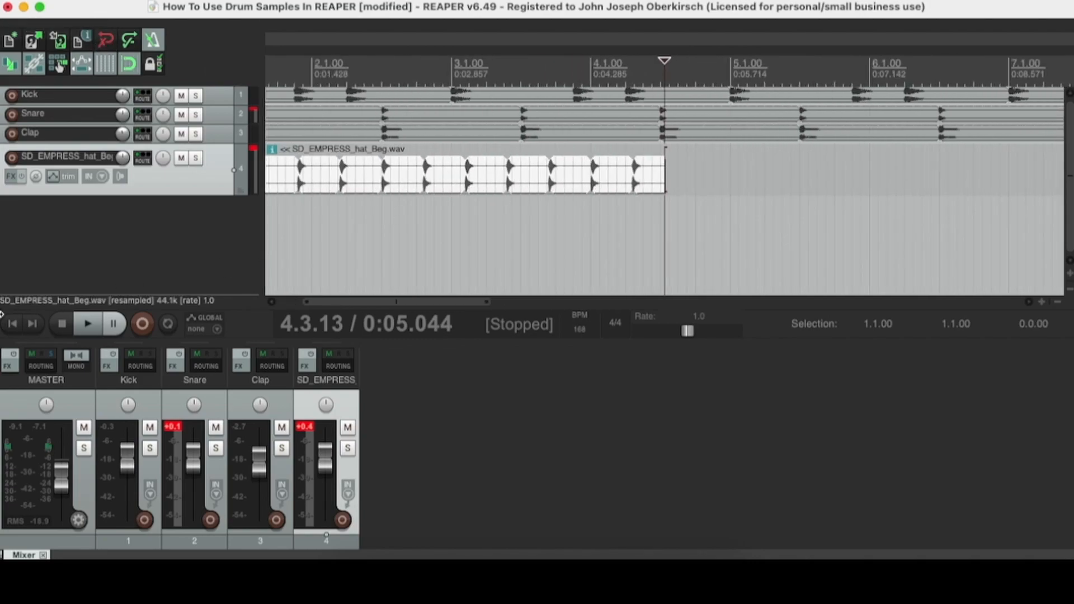
left_click(9, 325)
key("space")
key("space")
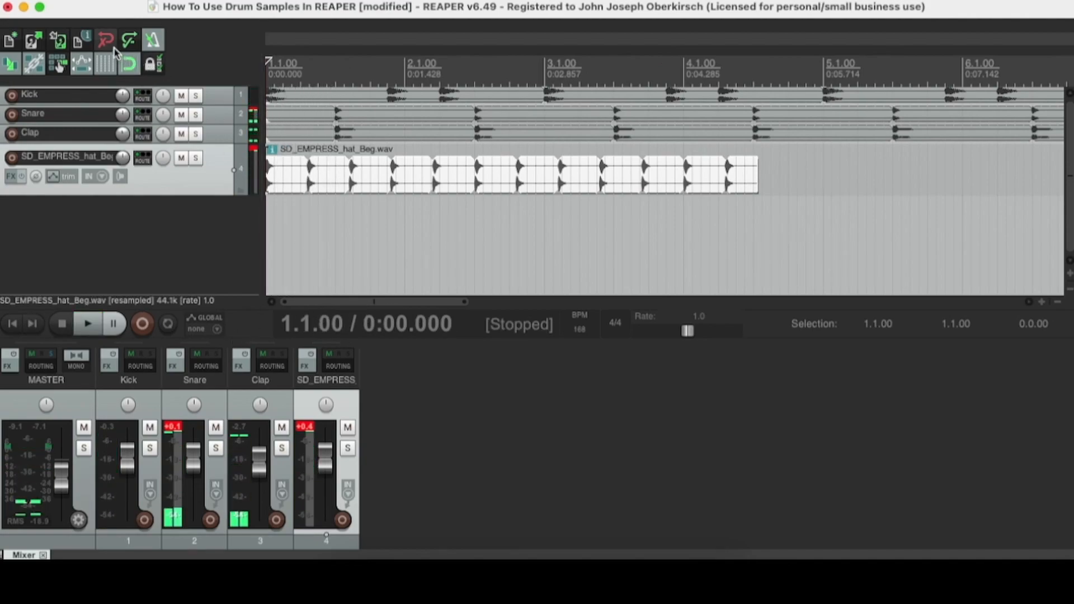
left_click(111, 47)
key("space")
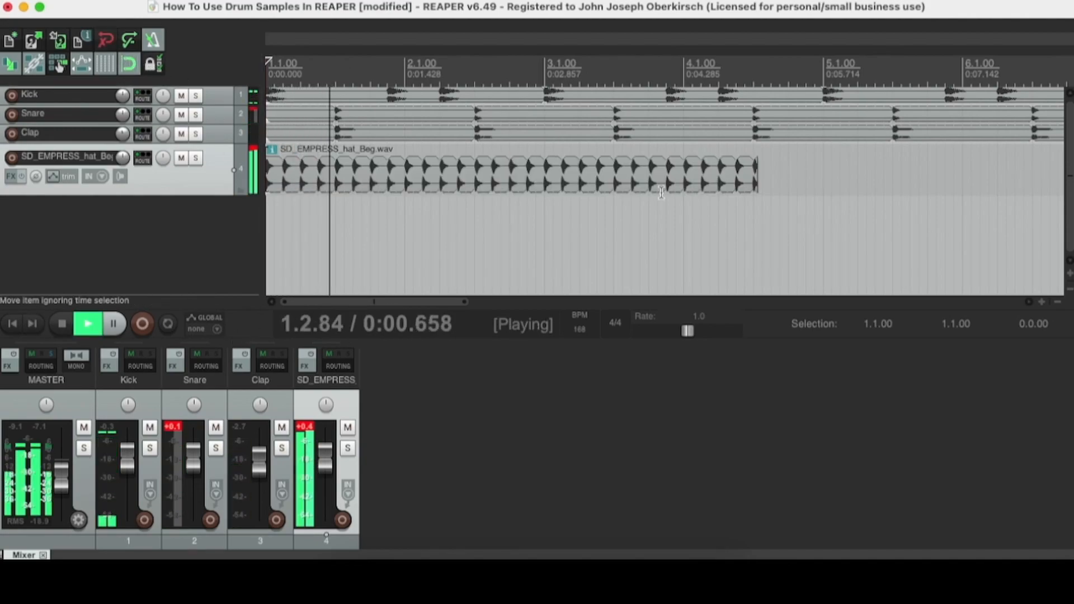
Step: Stop playback, turn snapping off and split the hat item at 4.3.00
key("space")
left_click(752, 185)
scroll(755, 193, "up", 15)
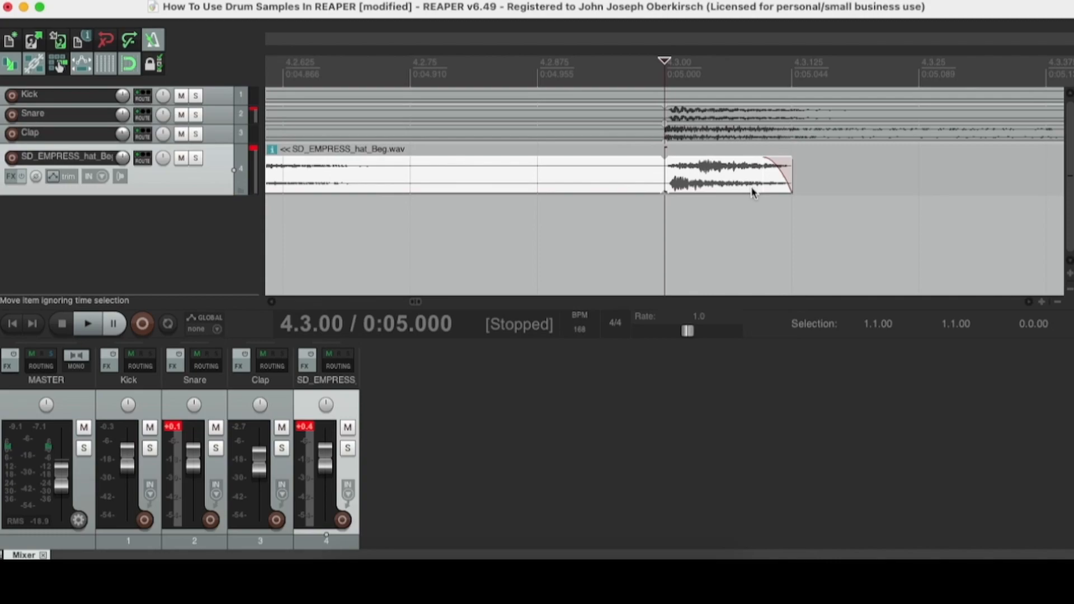
left_click(129, 65)
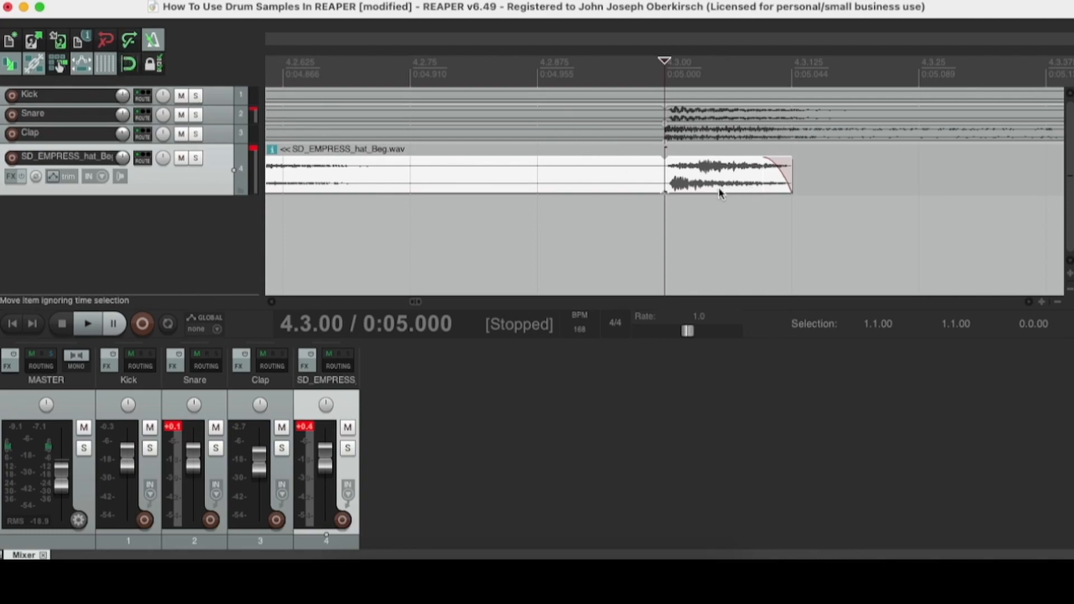
key("s")
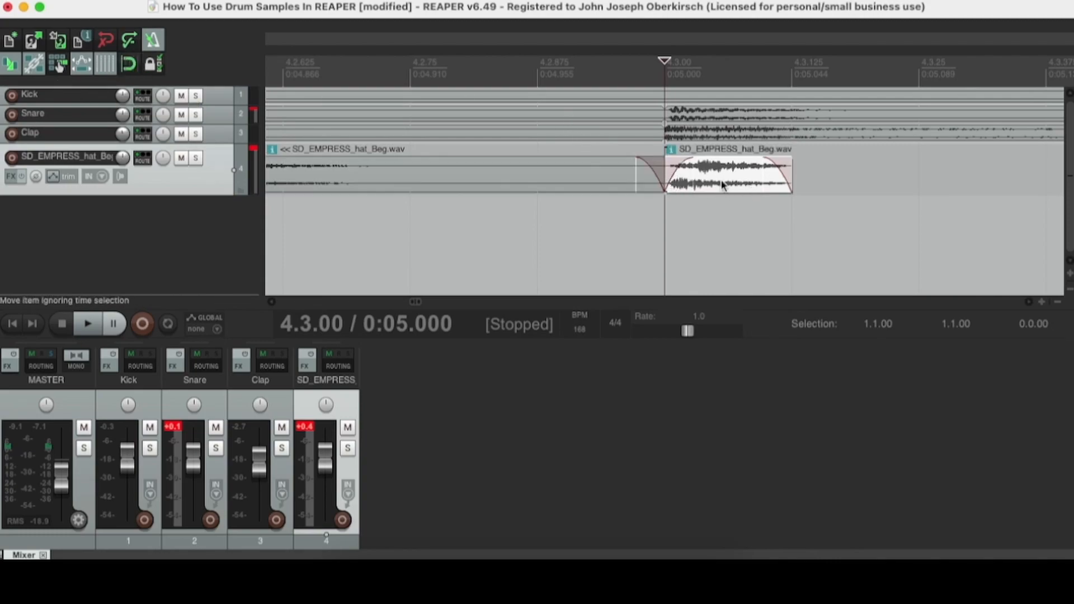
Step: Try looping the short hat piece after 4.3.00 out to about 4.3.34, then delete that piece
left_click(722, 186)
left_click(792, 176)
scroll(792, 175, "down", 4)
left_click(657, 178)
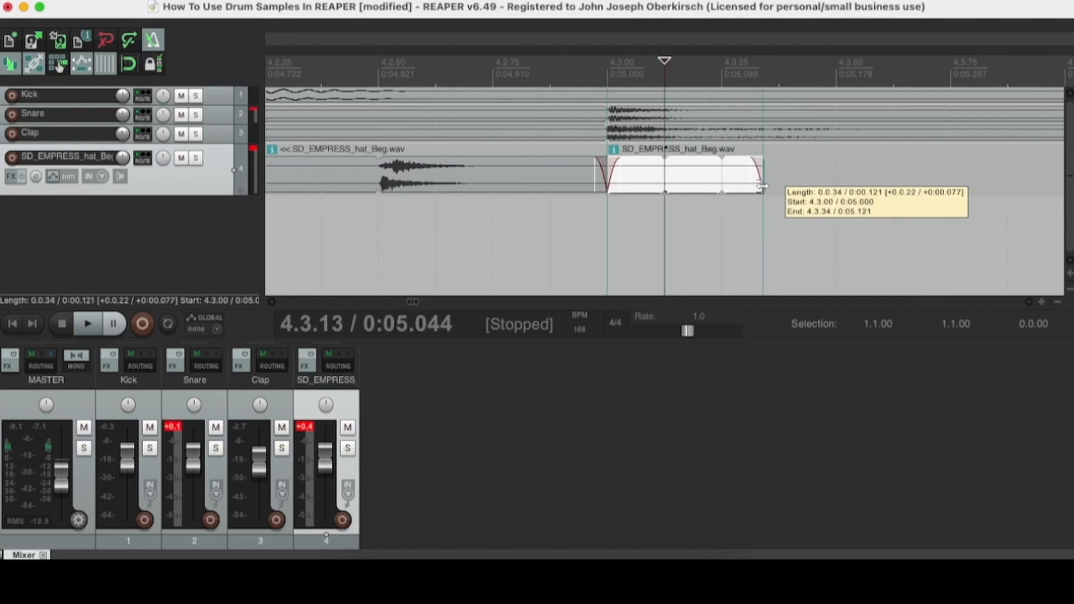
left_click(646, 183)
scroll(646, 180, "down", 1)
scroll(646, 180, "up", 1)
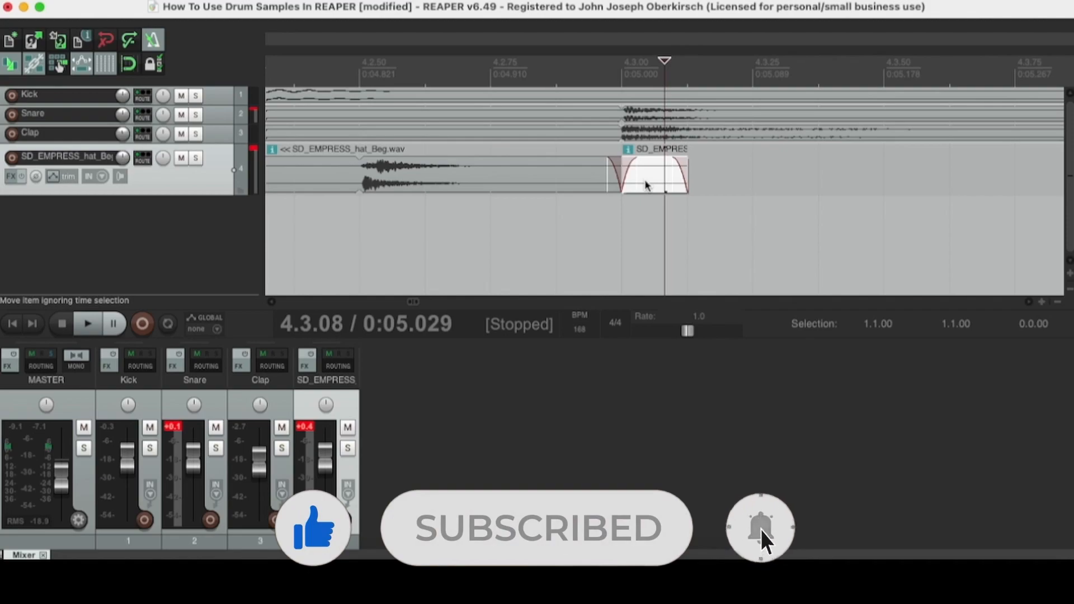
key("Delete")
Step: Add another SD_EMPRESS_hat_Beg.wav sample from the Closed Hats folder to the hat track, snapped to 4.3.00 directly after the looped item
left_click(356, 182)
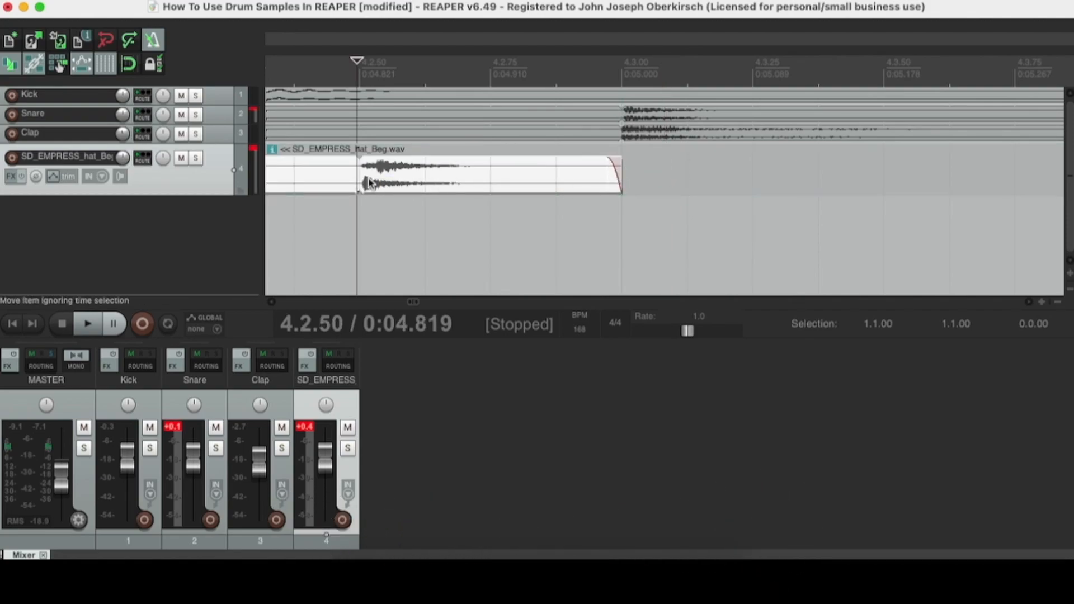
scroll(862, 192, "down", 1)
scroll(775, 193, "down", 1)
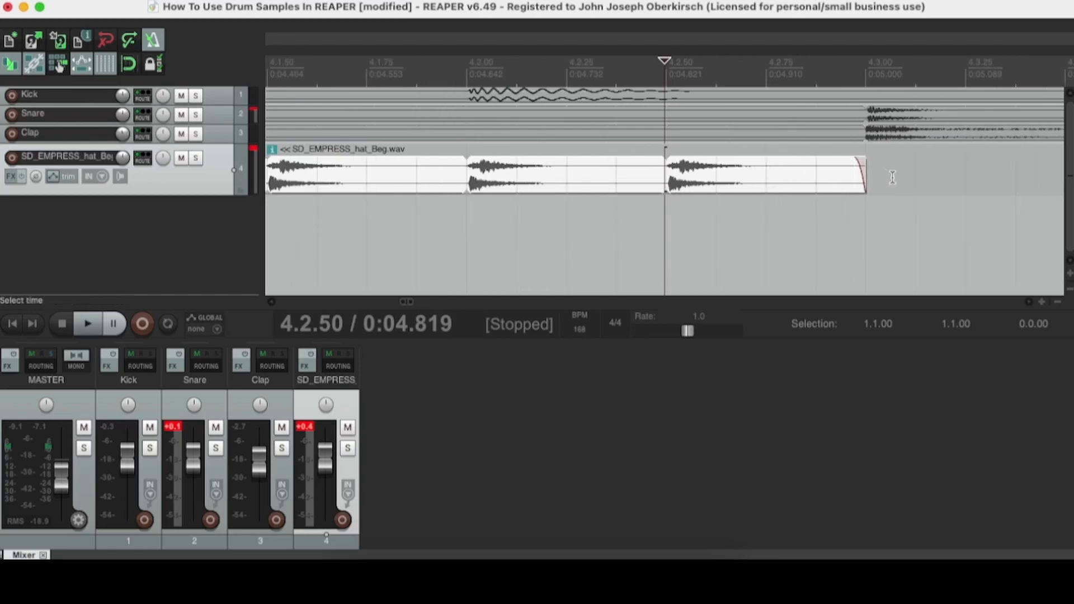
left_click(345, 559)
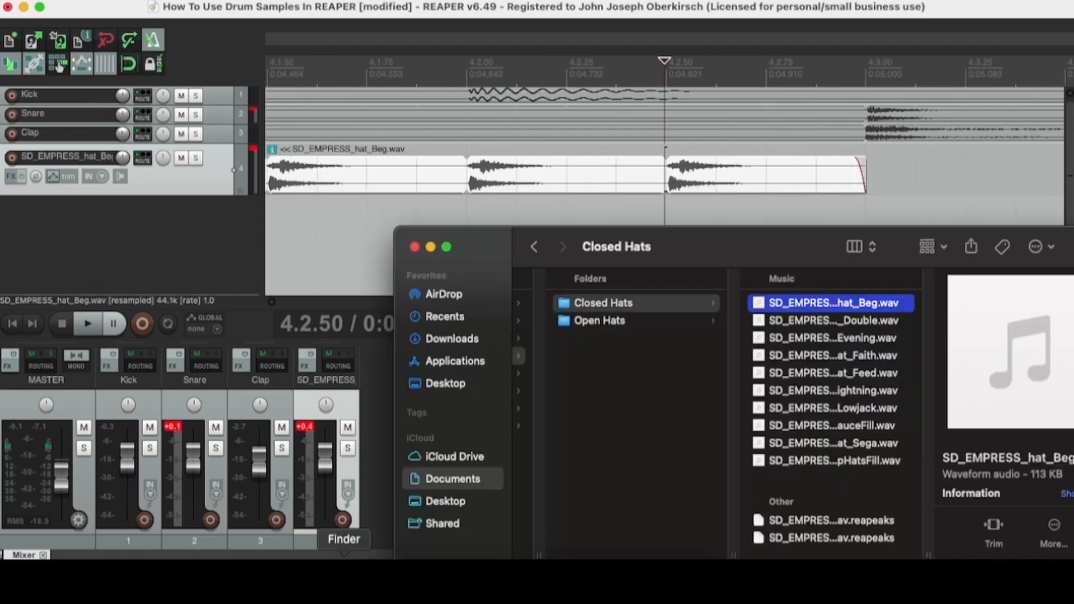
left_click_drag(871, 307, 875, 175)
scroll(880, 180, "up", 3)
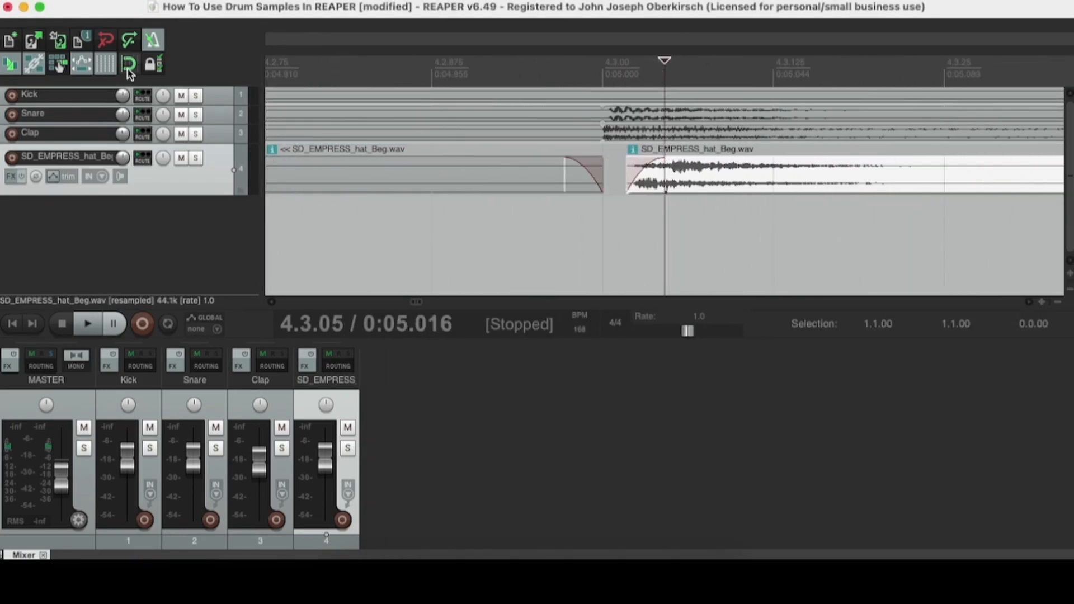
scroll(757, 175, "down", 5)
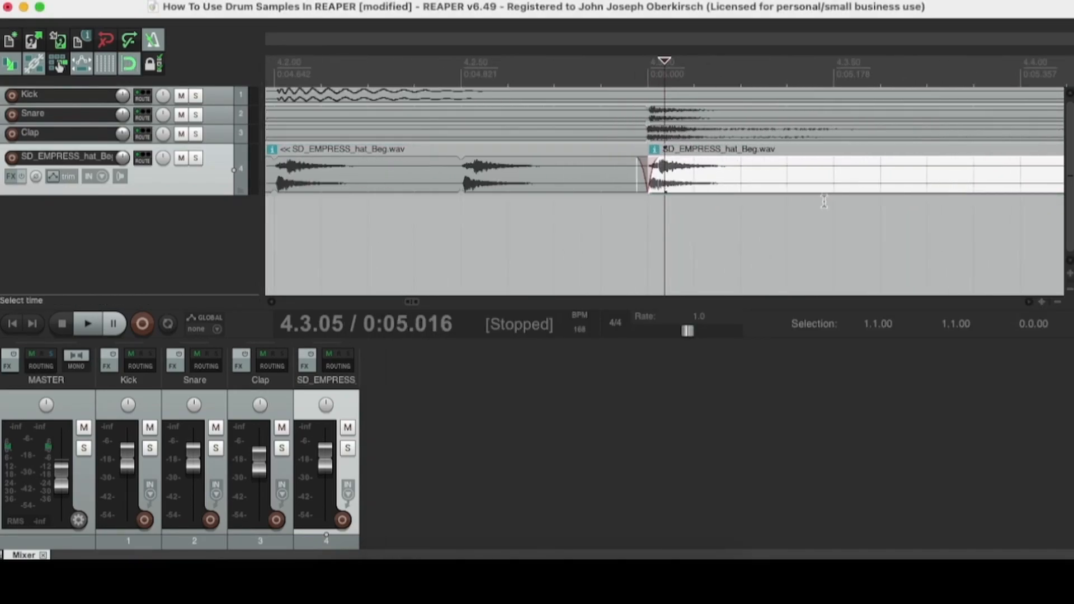
Step: Shorten the new hat item to a thirty-second note, loop it to just past 5.1.00, and play the pattern from the start
left_click_drag(780, 177, 873, 178)
scroll(875, 180, "down", 6)
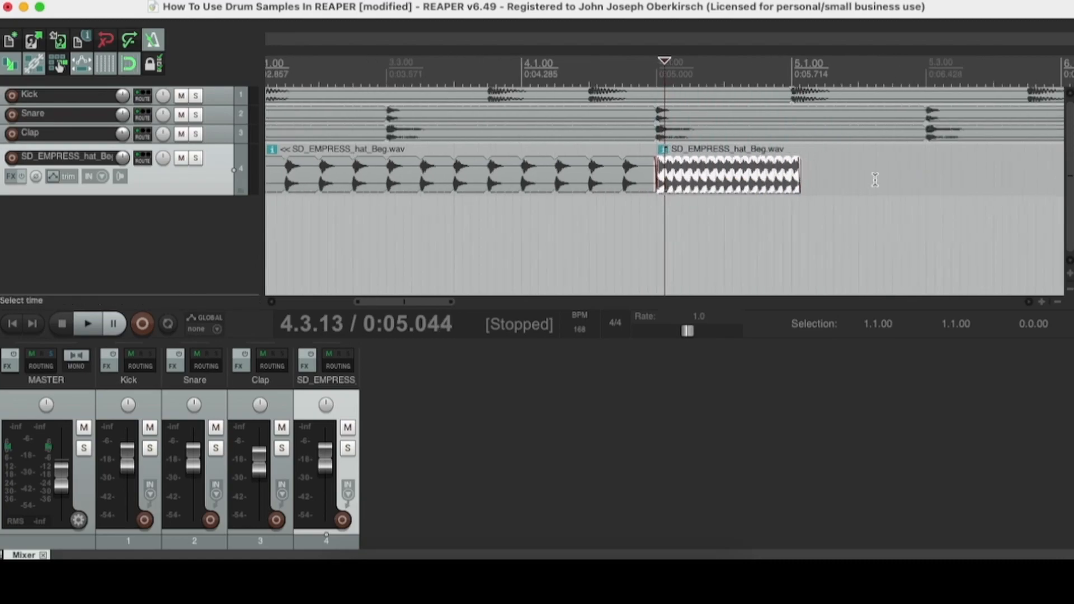
left_click(10, 328)
key("space")
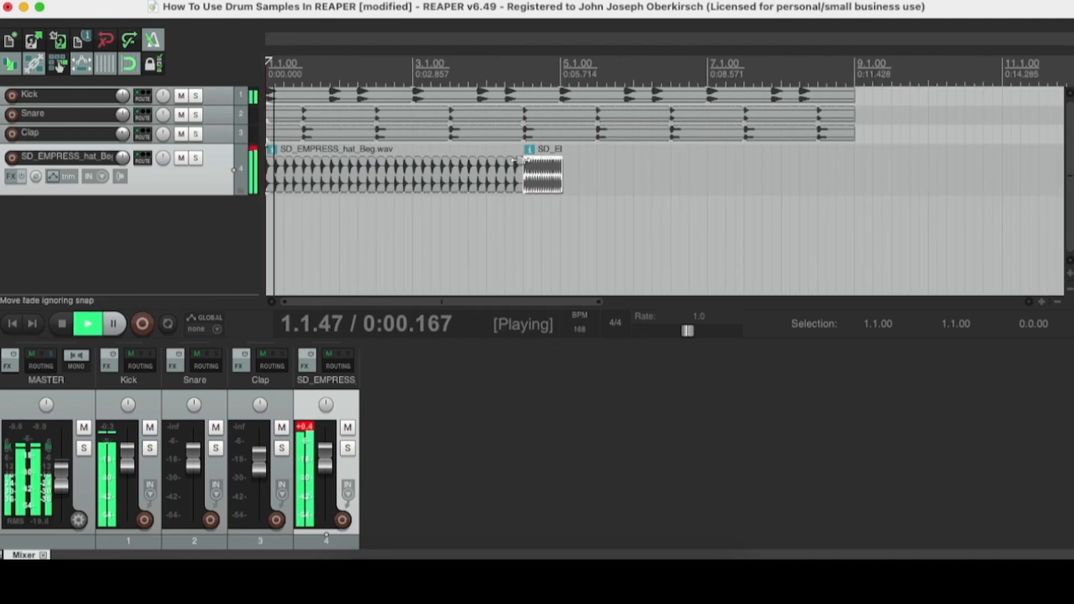
Step: Trim the end of the thirty-second-note hat roll to 5.1.00 and stop playback
left_click(539, 180)
scroll(543, 181, "up", 6)
left_click_drag(795, 178, 785, 181)
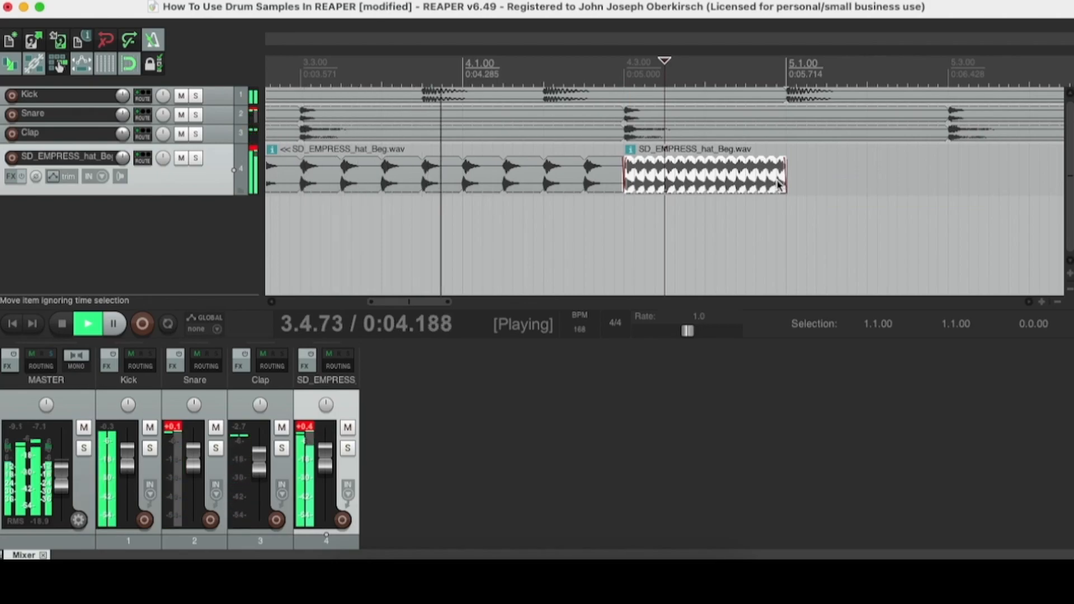
key("space")
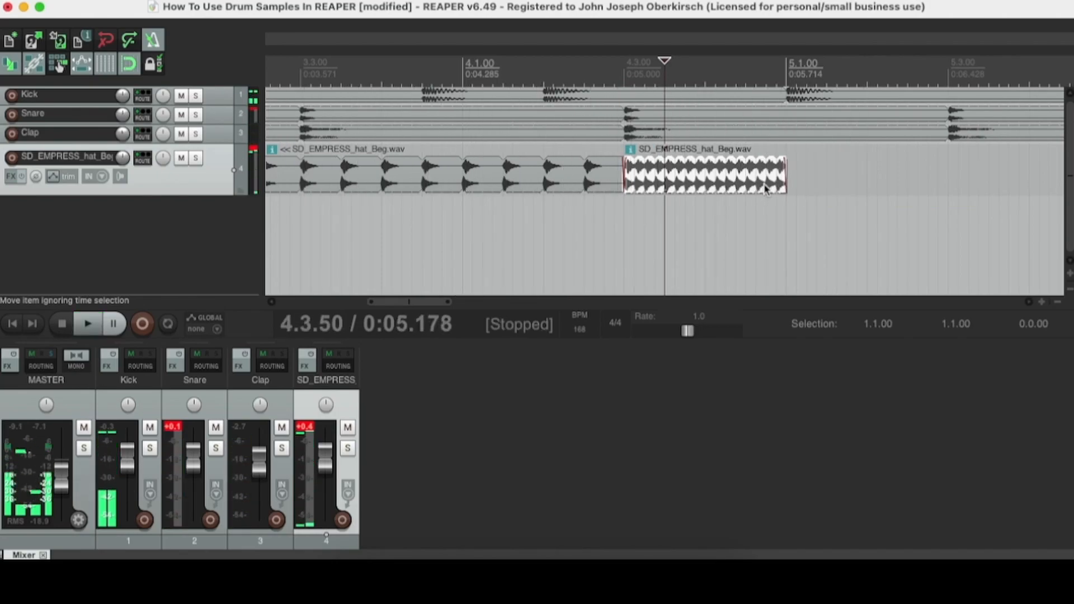
Step: Select both the eighth-note hat item and the hat roll and glue them into one item
left_click_drag(658, 219, 583, 171)
right_click(583, 171)
scroll(621, 498, "down", 3)
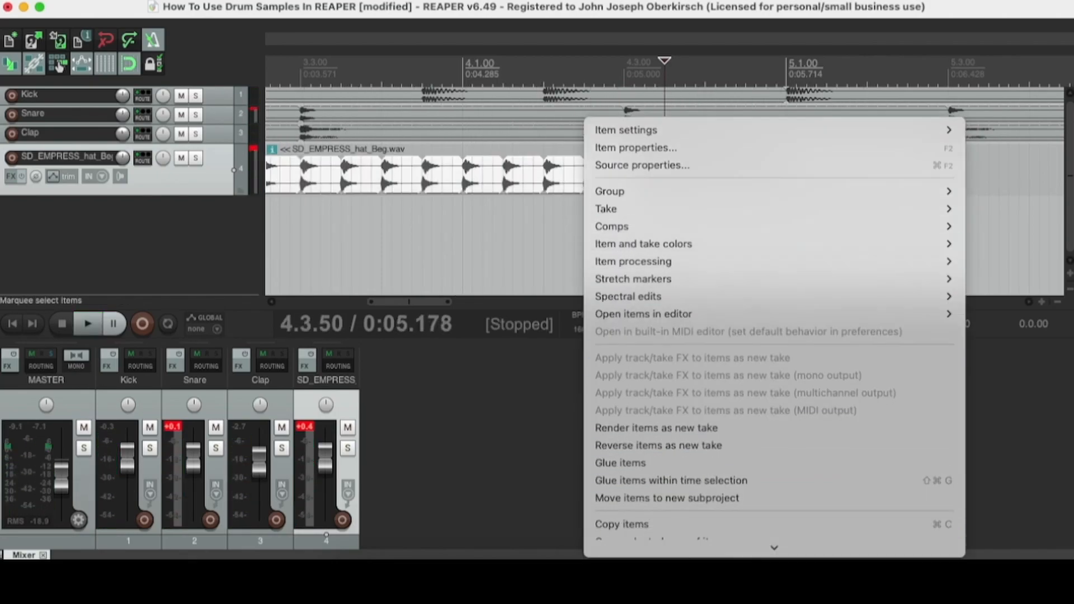
left_click(621, 376)
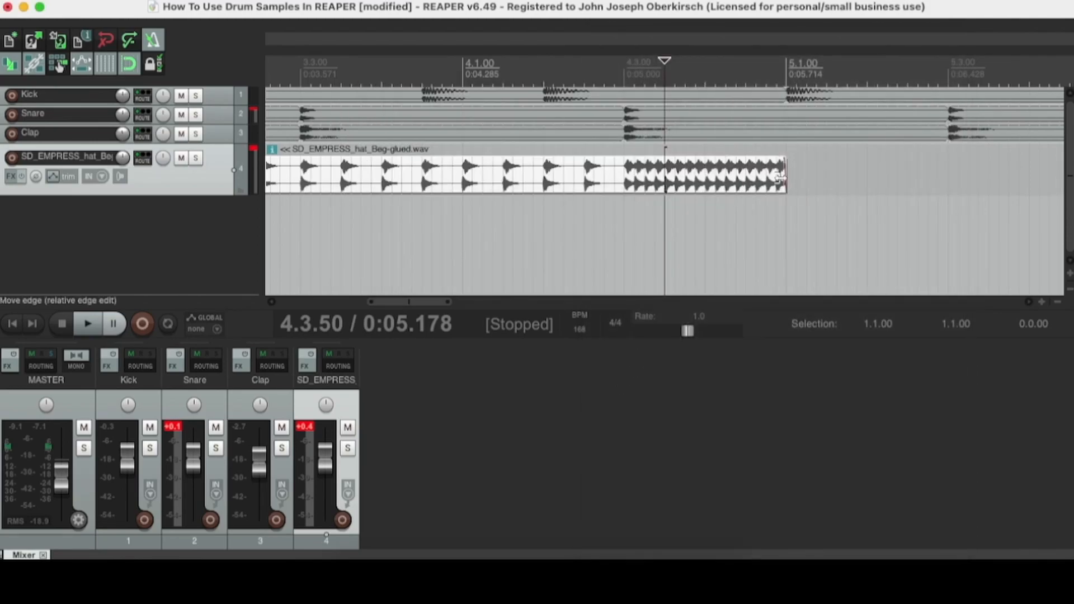
Step: Loop the glued hat item out to 9.1.00 and return to the project start
scroll(788, 191, "down", 3)
left_click_drag(623, 187, 1005, 190)
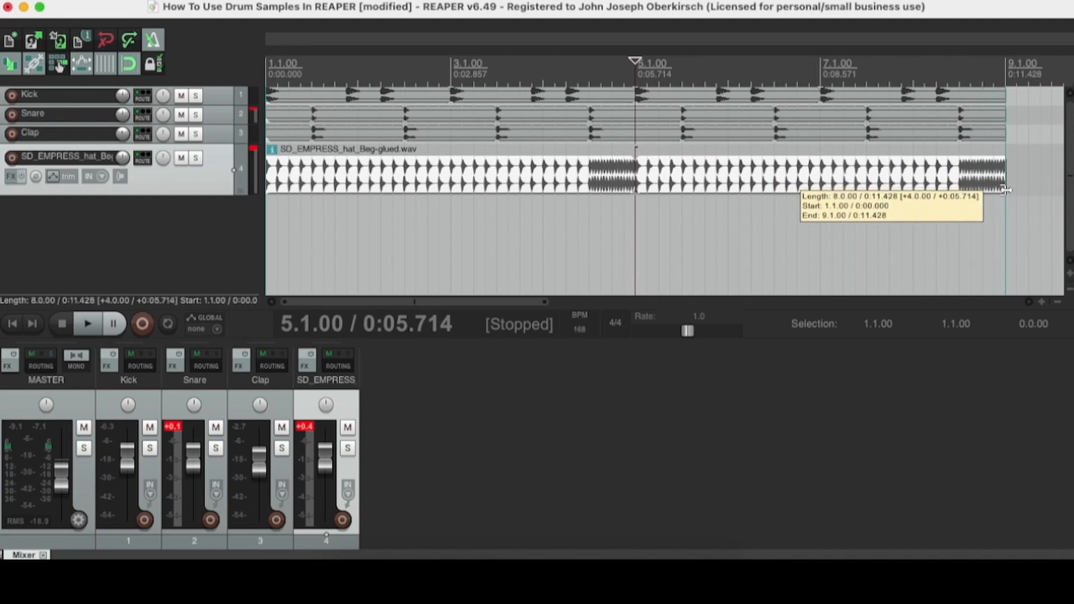
left_click(11, 328)
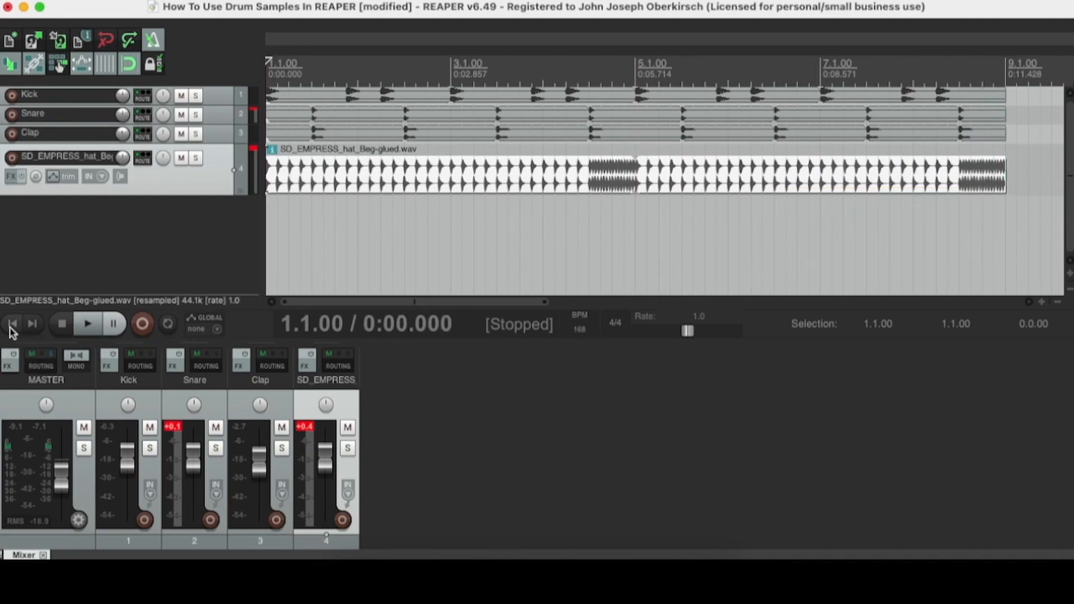
Step: Rename the hat sample track to Hats and add a new track named 808s below it
double_click(59, 156)
key("BackSpace")
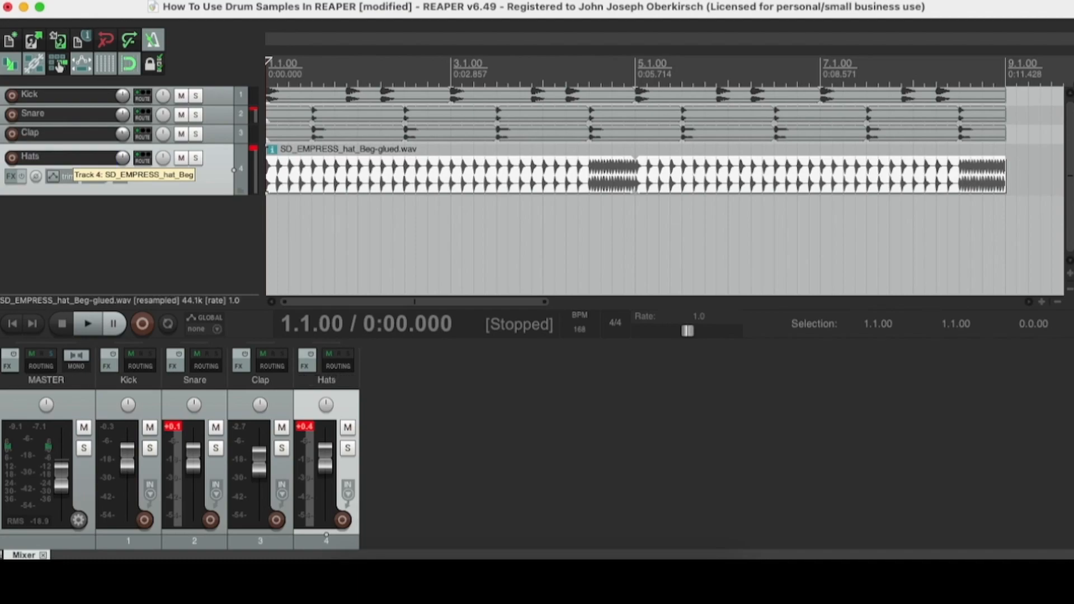
left_click_drag(130, 193, 124, 157)
double_click(102, 208)
type("808s")
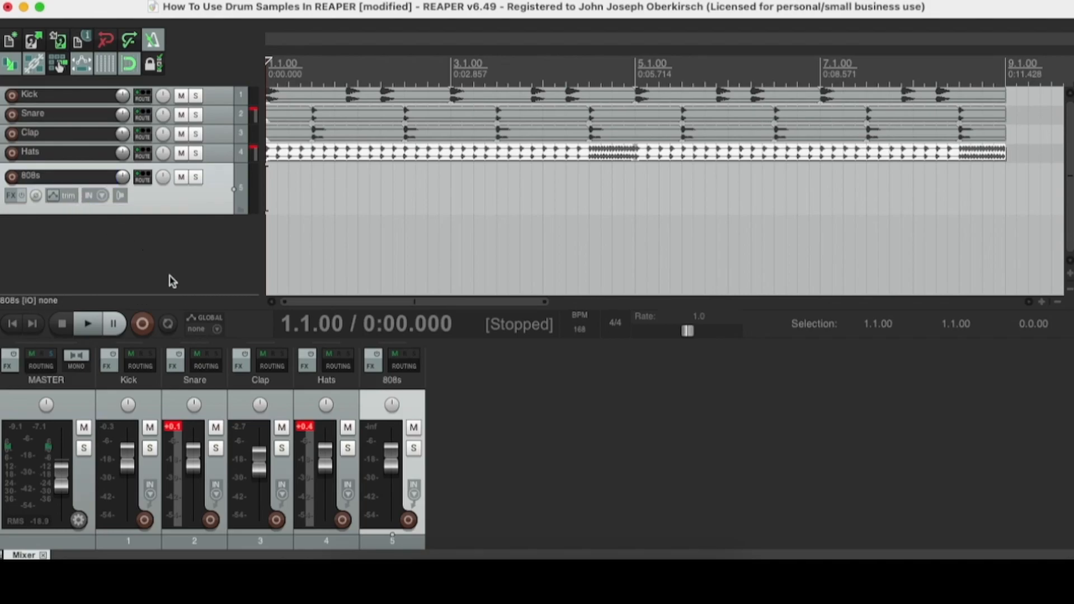
Step: Switch to Finder, open the 808s folder inside the 808 sample folder, and preview SD_EMPRESS_808_Bakeneko_D.wav
left_click(344, 565)
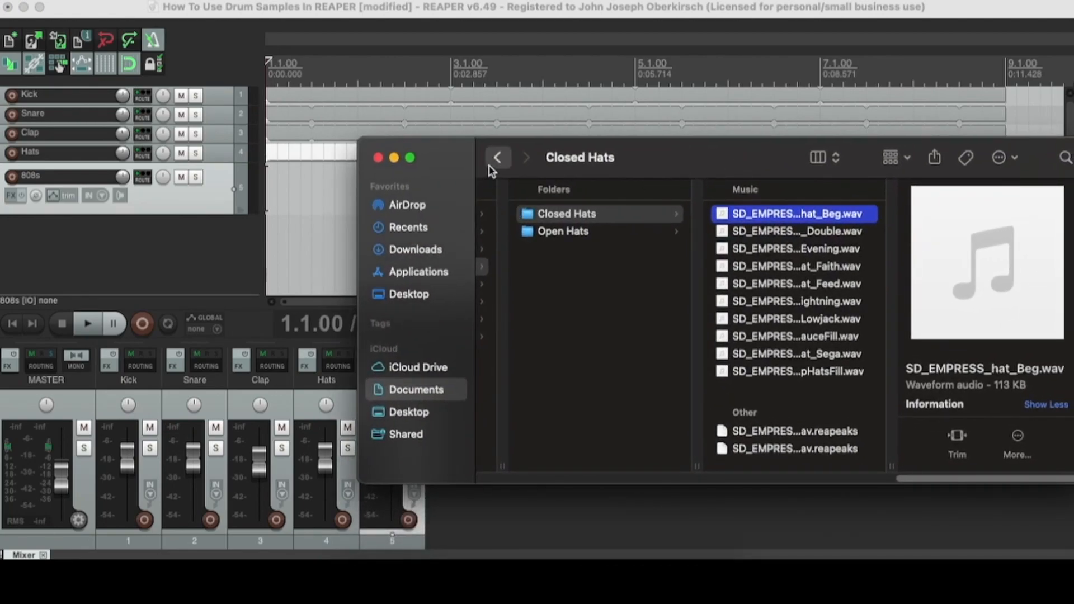
left_click(491, 165)
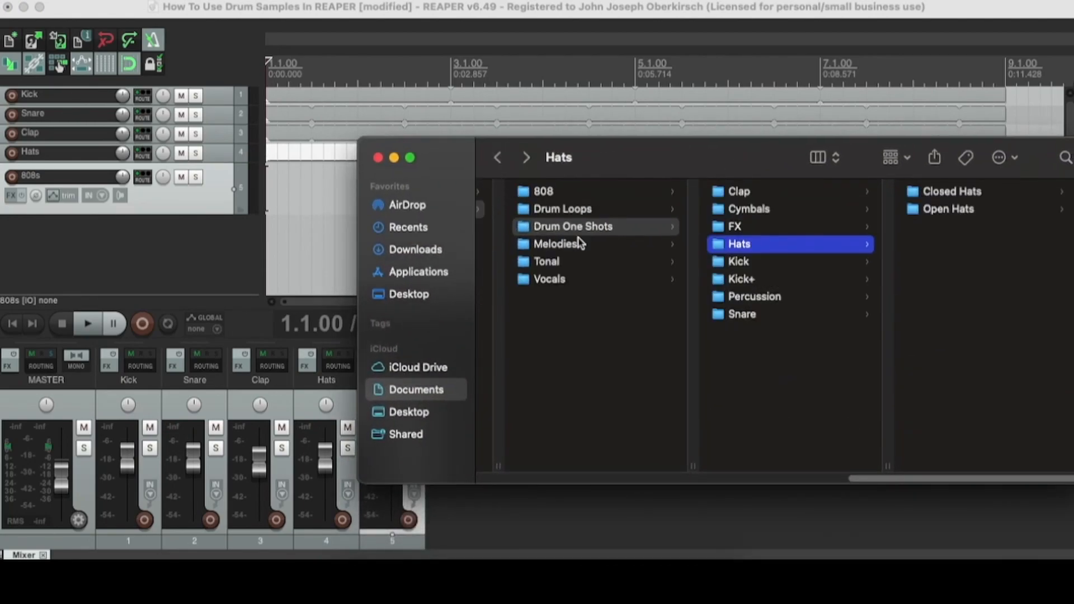
left_click(550, 192)
left_click(776, 197)
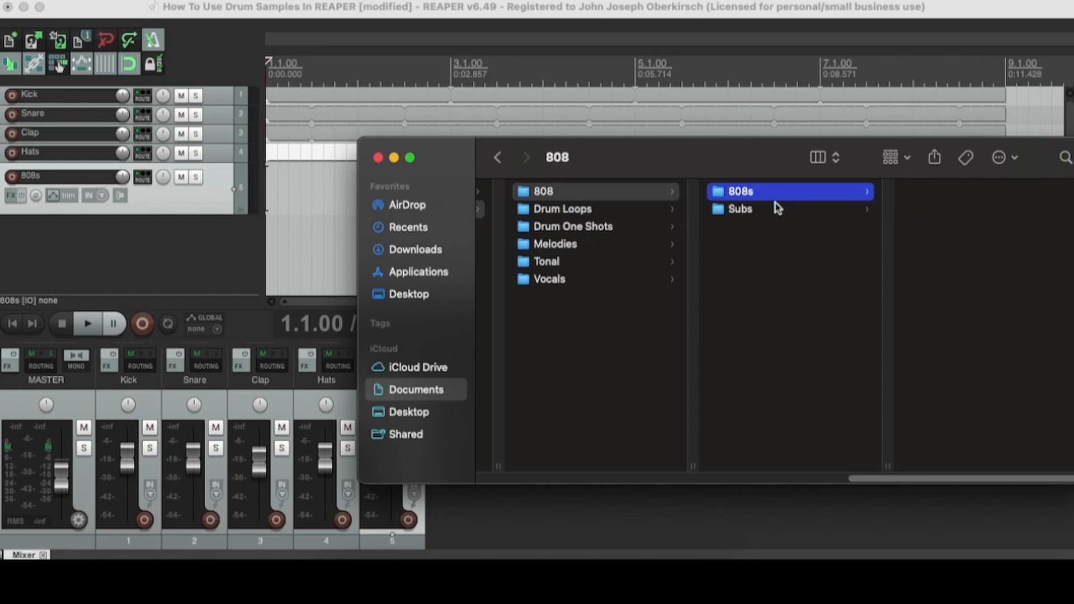
left_click_drag(749, 164, 668, 148)
left_click(931, 211)
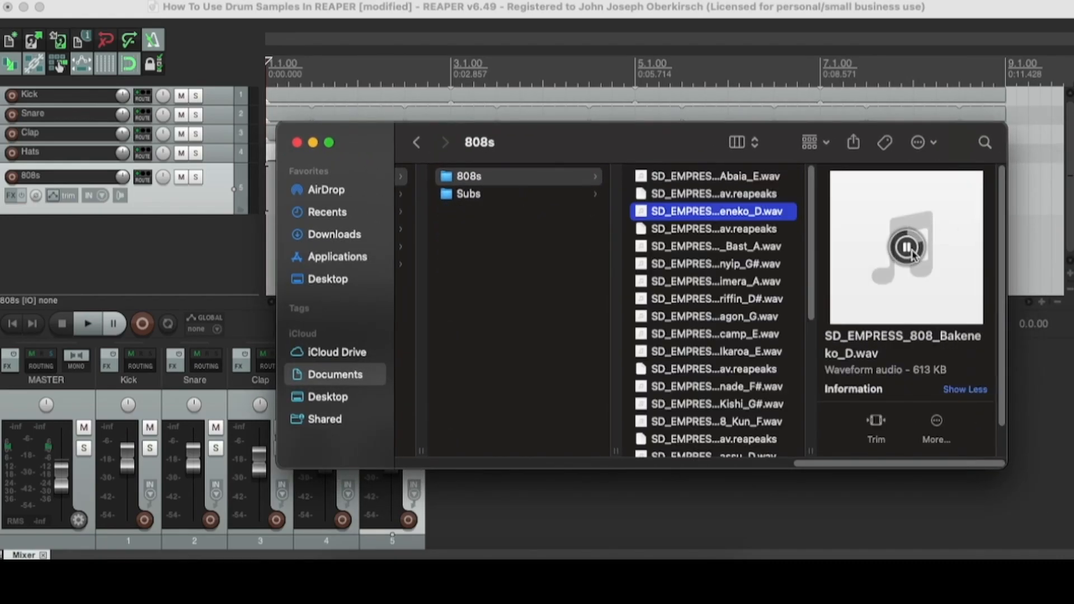
Step: Place the SD_EMPRESS_808_Bakeneko_D.wav sample on the 808s track at the project start
left_click_drag(595, 136, 786, 184)
left_click_drag(862, 263, 241, 197)
left_click_drag(741, 191, 761, 216)
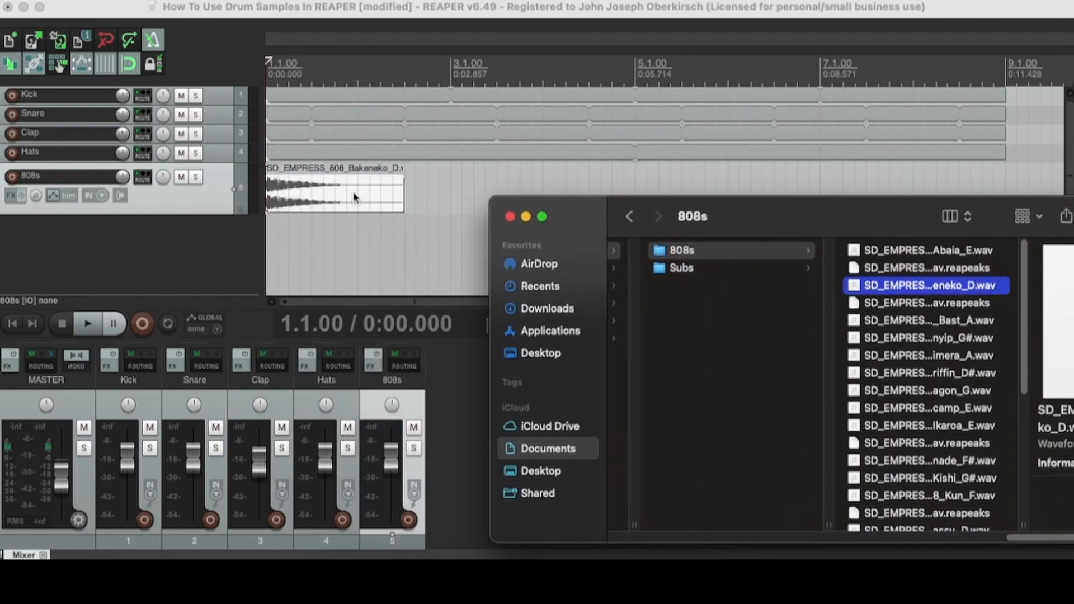
Step: Play the drum pattern from the project start to audition the Bakeneko_D 808 against the other tracks
key("space")
left_click(355, 185)
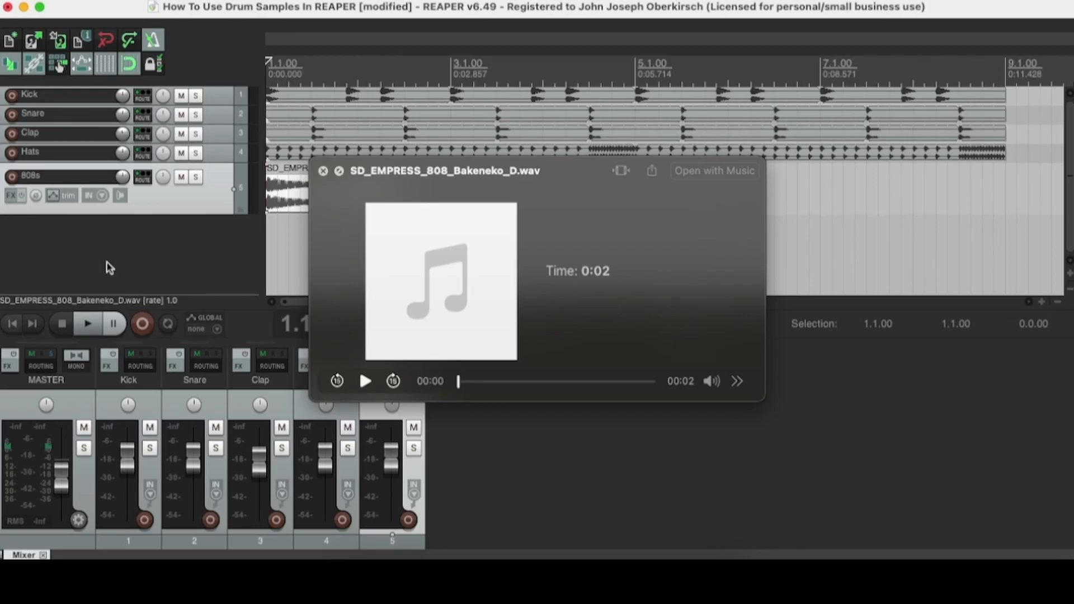
key("space")
left_click_drag(463, 170, 516, 238)
key("space")
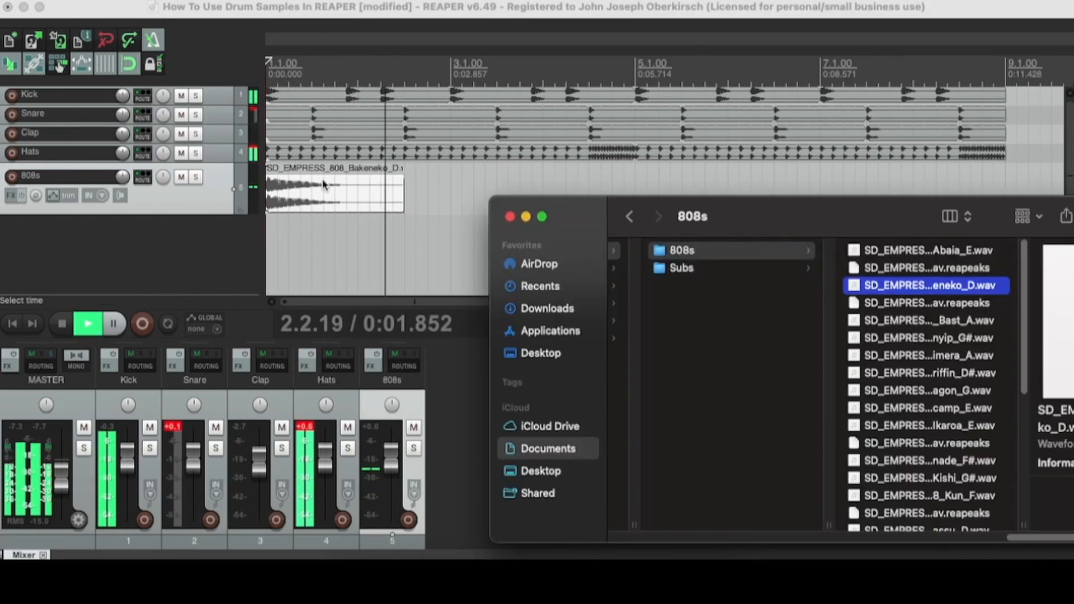
left_click(19, 327)
scroll(567, 183, "up", 3)
key("space")
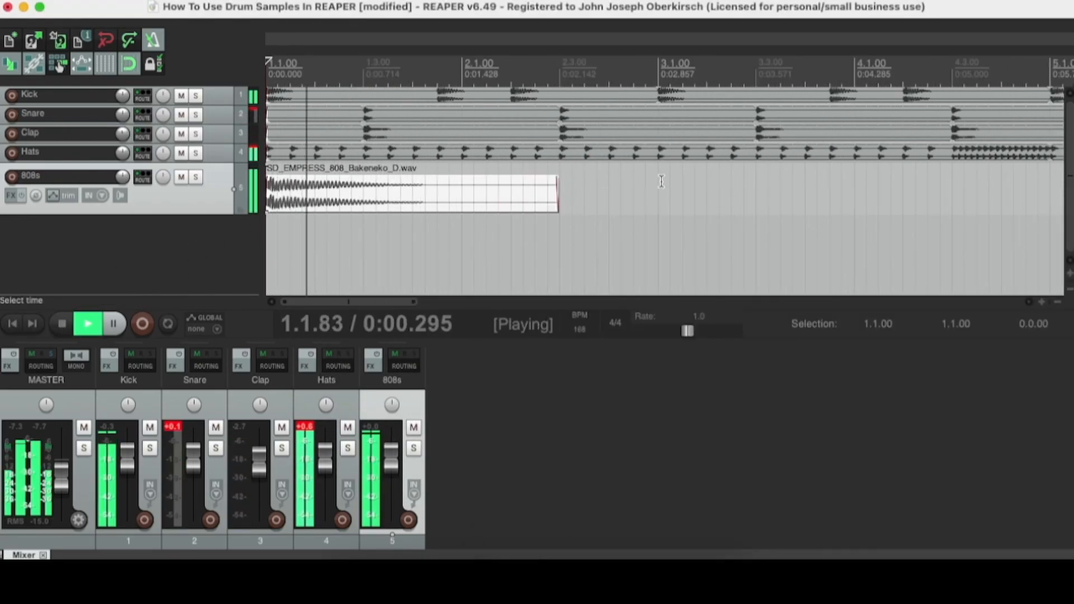
Step: Copy the Bakeneko_D 808 item to 3.1.00 and trim the copy's end to about 3.4.50
left_click(424, 205)
key("space")
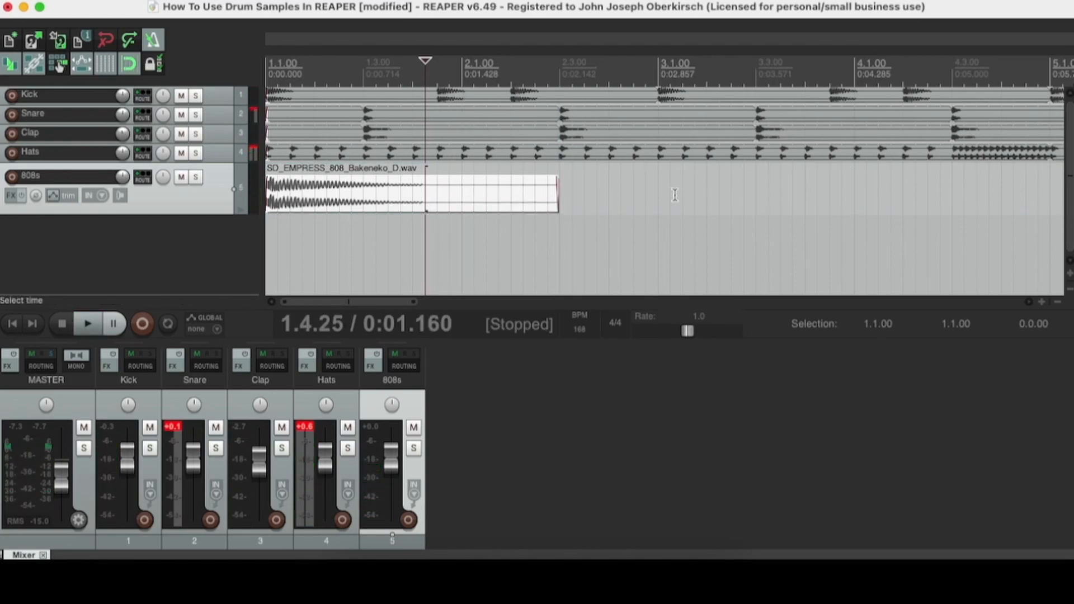
left_click(656, 196)
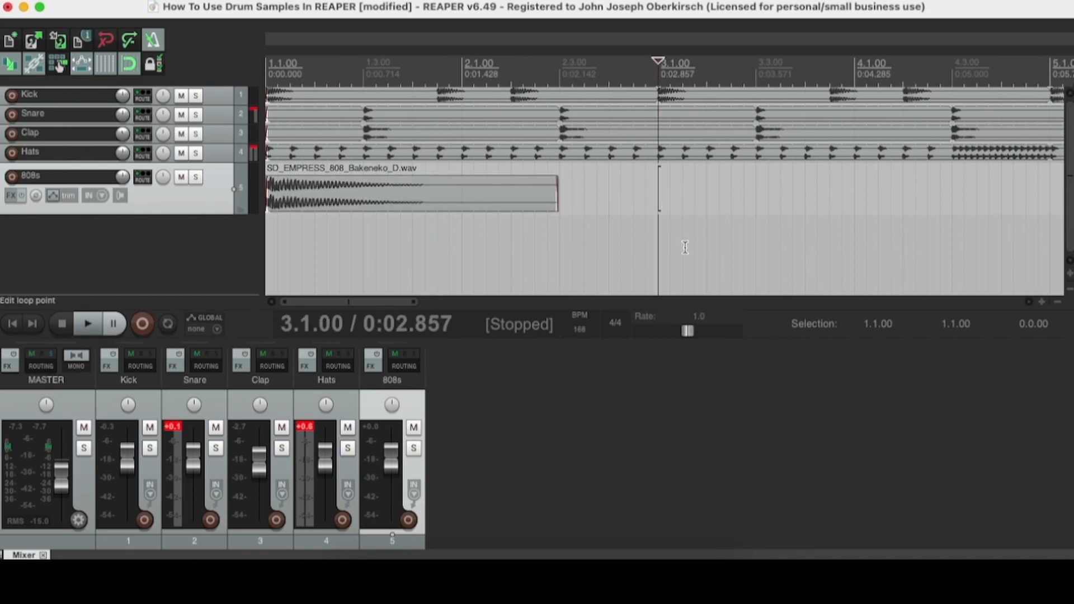
key("super+v")
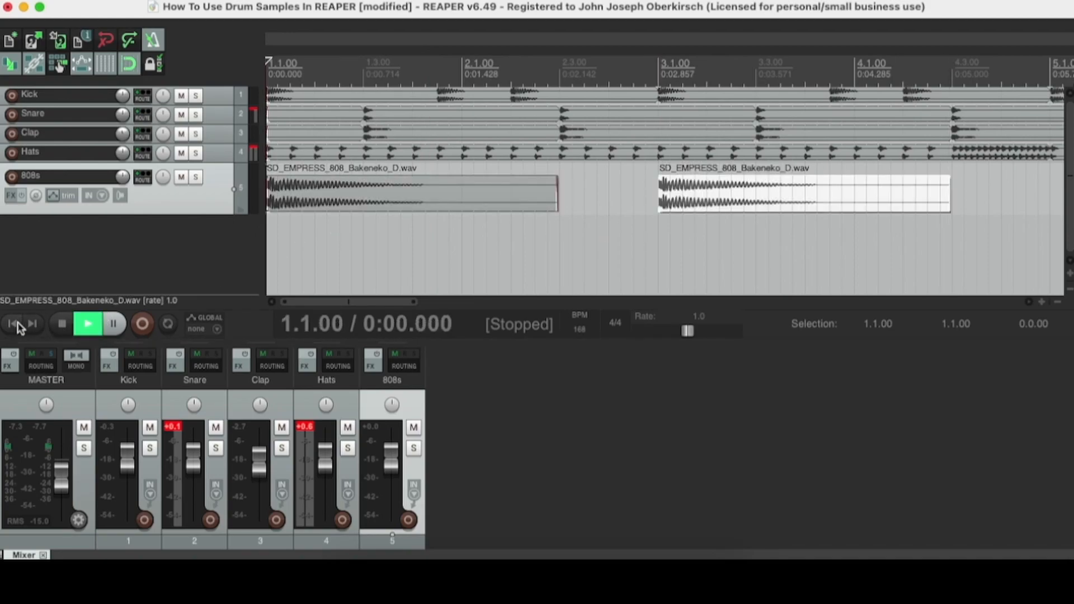
key("space")
left_click(718, 196)
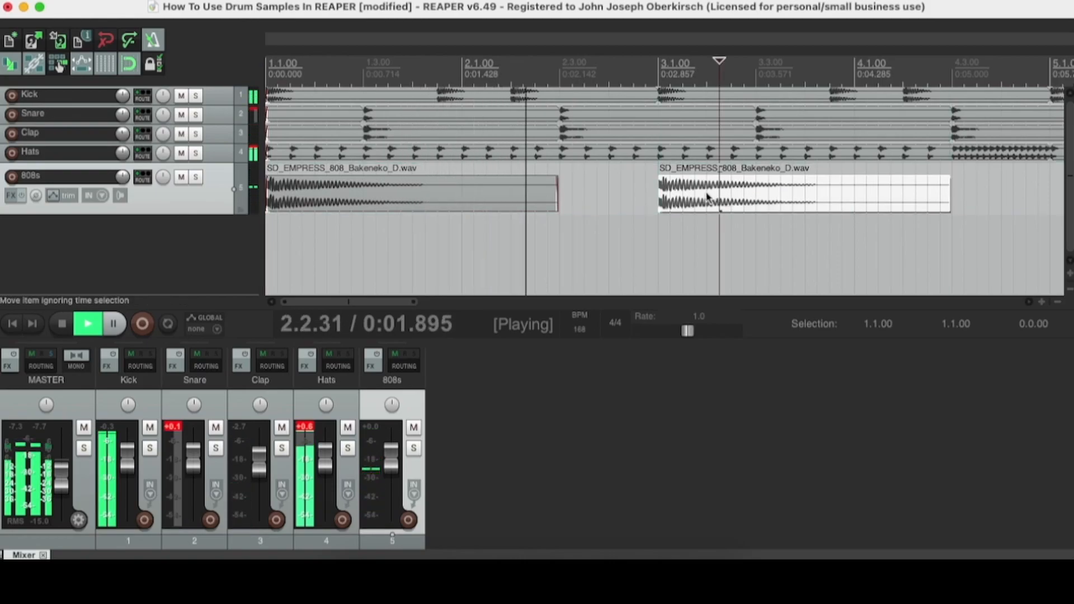
scroll(663, 192, "down", 2)
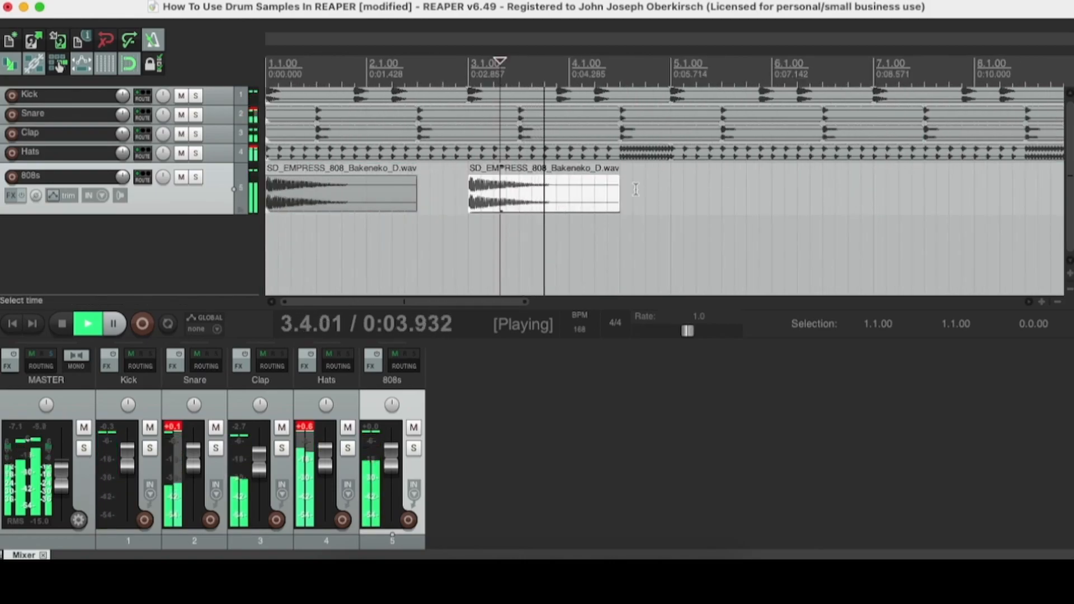
key("space")
left_click(614, 198)
left_click_drag(613, 198, 557, 198)
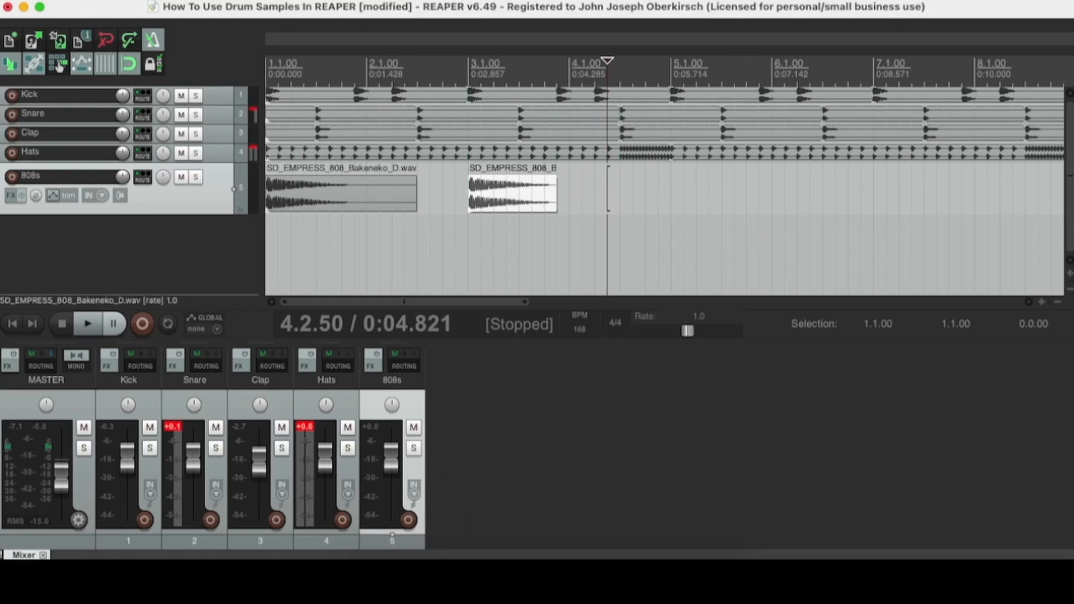
Step: Switch to Finder and preview the Hippocamp_E and Ikaroa_E samples in the 808s folder
left_click(344, 582)
left_click_drag(842, 220, 780, 133)
left_click(886, 319)
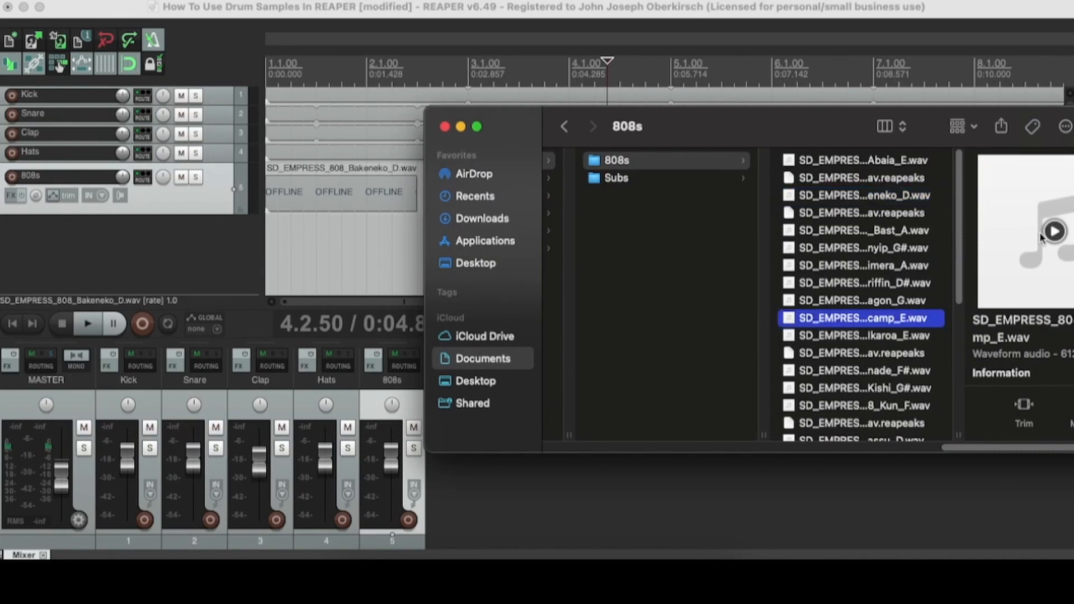
left_click_drag(774, 126, 729, 116)
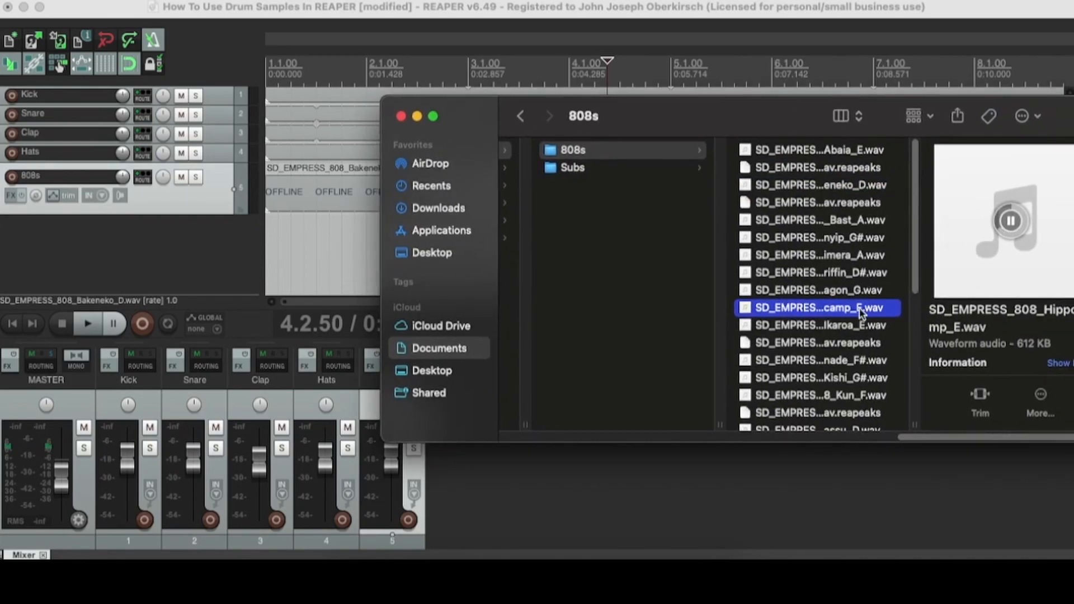
left_click(826, 328)
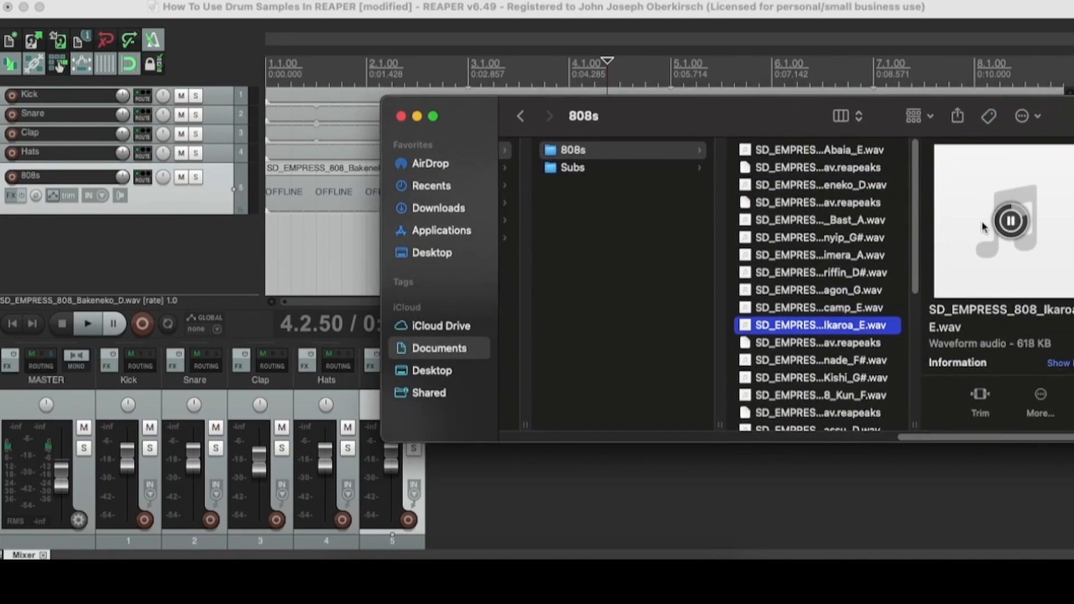
Step: Place SD_EMPRESS_808_Ikaroa_E.wav on the 808s track at about 4.3.50
left_click_drag(775, 123, 897, 251)
left_click_drag(918, 464, 634, 208)
left_click_drag(753, 246, 748, 278)
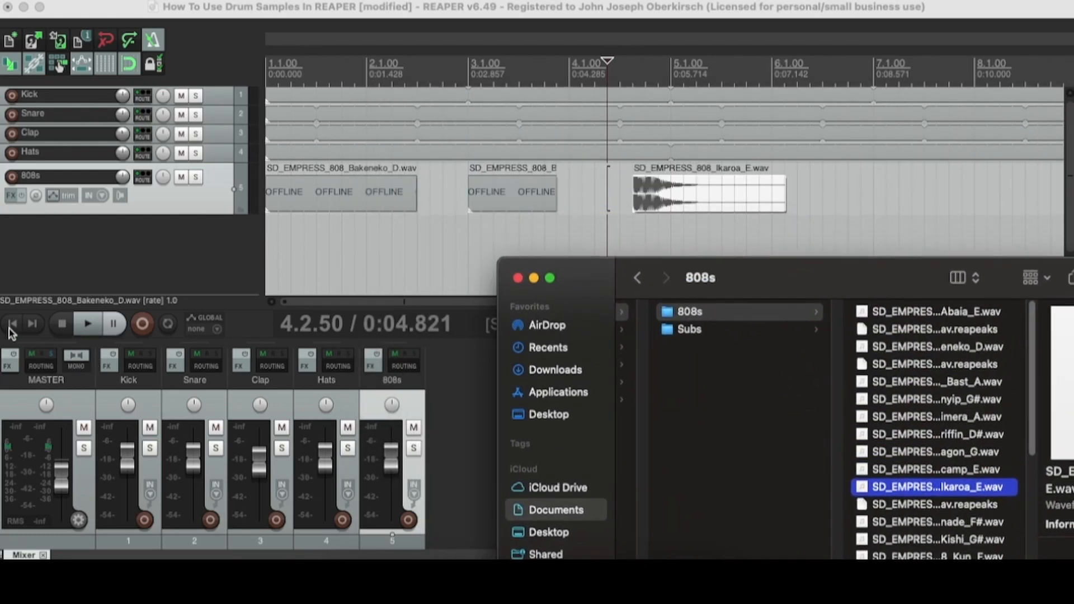
Step: Play the pattern and move the Ikaroa_E item earlier so it starts with the kick at 4.2.00
left_click(11, 323)
key("space")
left_click(683, 200)
scroll(668, 206, "up", 5)
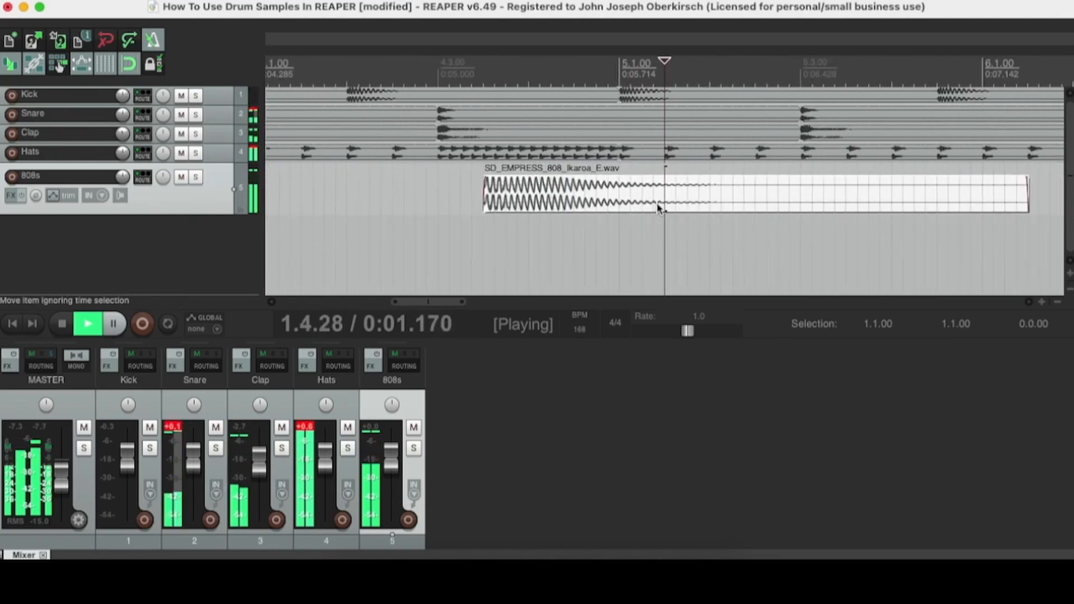
scroll(659, 209, "down", 5)
left_click(520, 196)
scroll(521, 195, "up", 3)
left_click_drag(687, 190, 734, 193)
key("space")
left_click_drag(913, 204, 829, 206)
Step: Add a short fade-out to the first Bakeneko_D item and extend the second one to just before the Ikaroa_E item
left_click(19, 325)
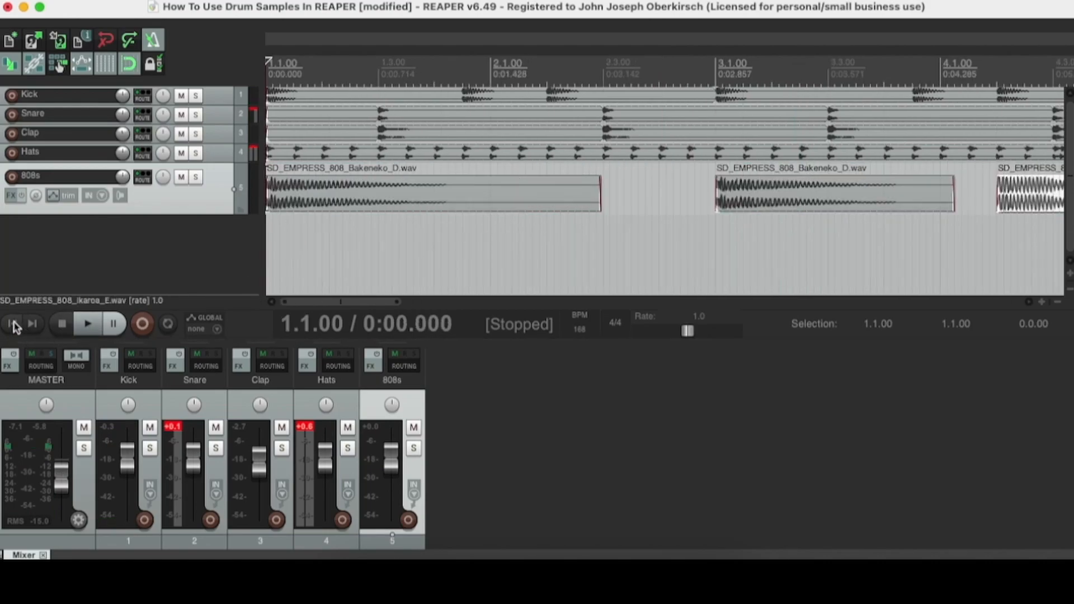
key("space")
left_click_drag(594, 200, 601, 201)
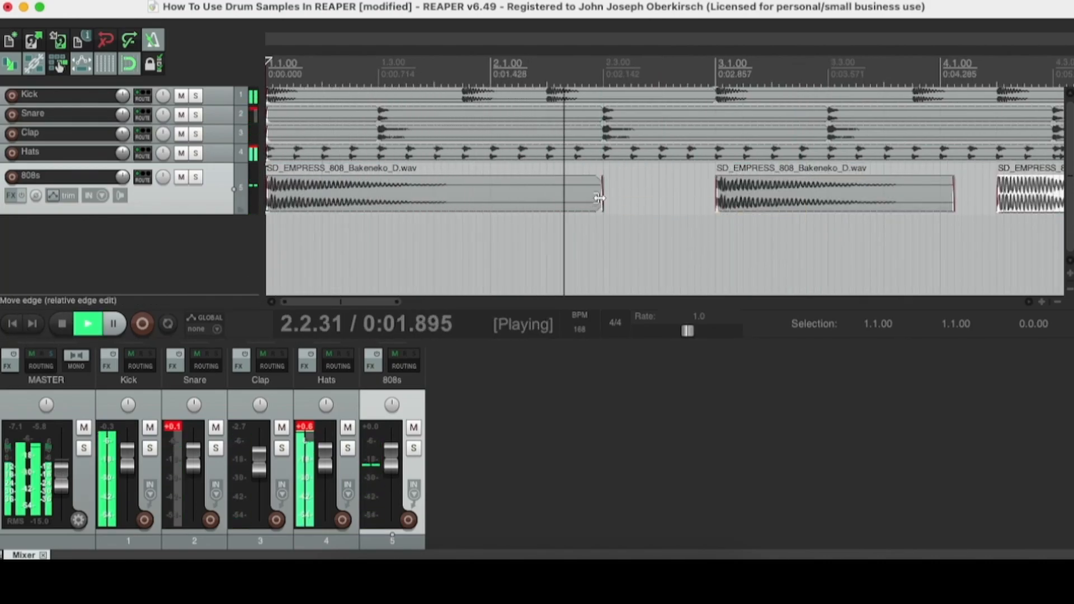
left_click_drag(953, 196, 988, 198)
scroll(986, 207, "down", 3)
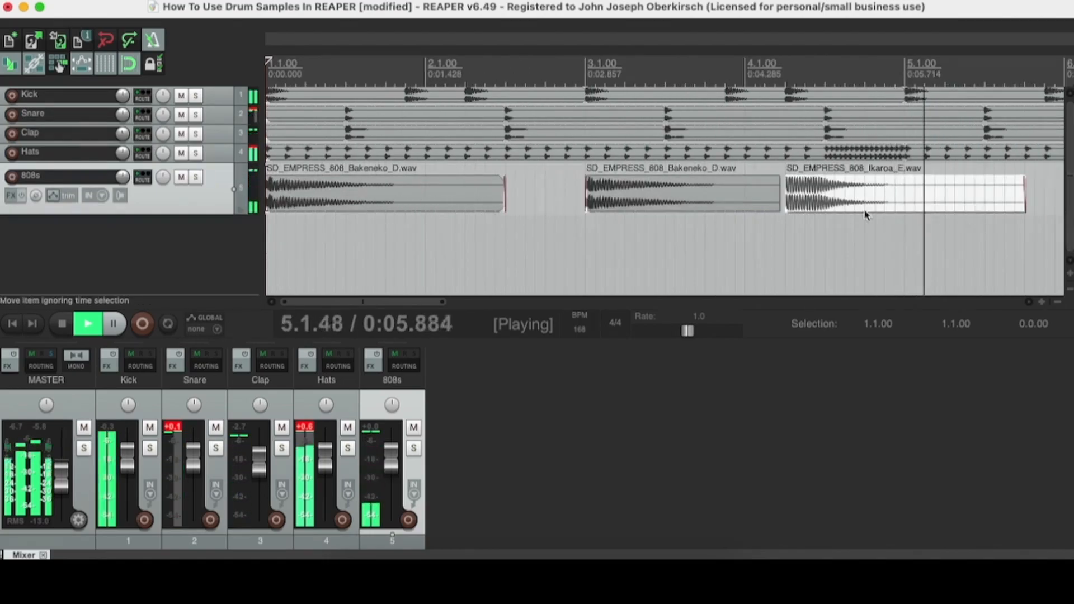
Step: Delete the Ikaroa_E item from the 808s track and preview SD_EMPRESS_808_Sekhmet_E.wav in Finder as its replacement
key("space")
key("Delete")
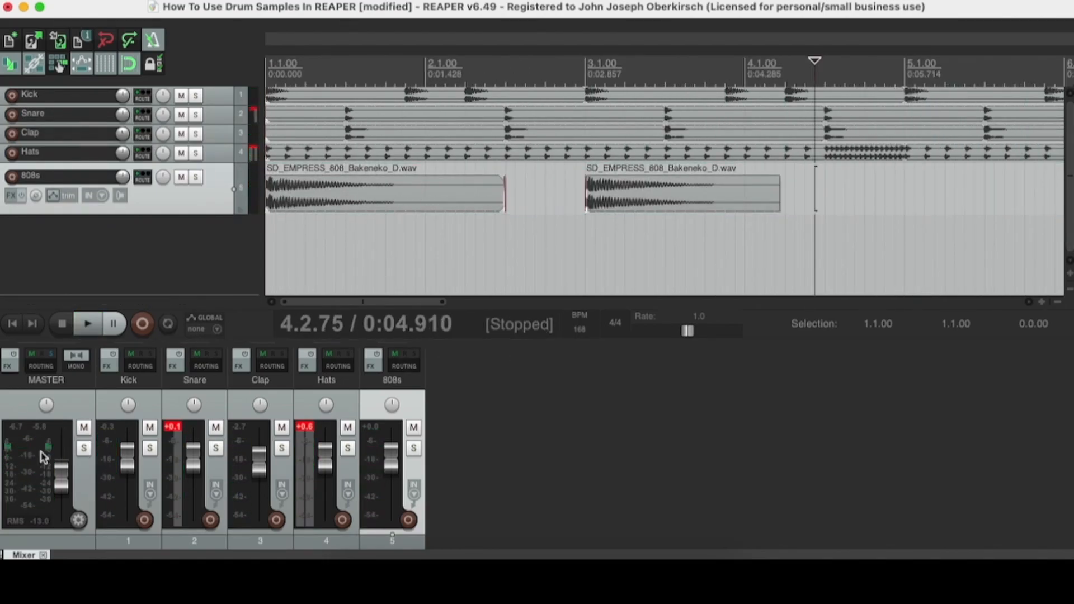
left_click(343, 576)
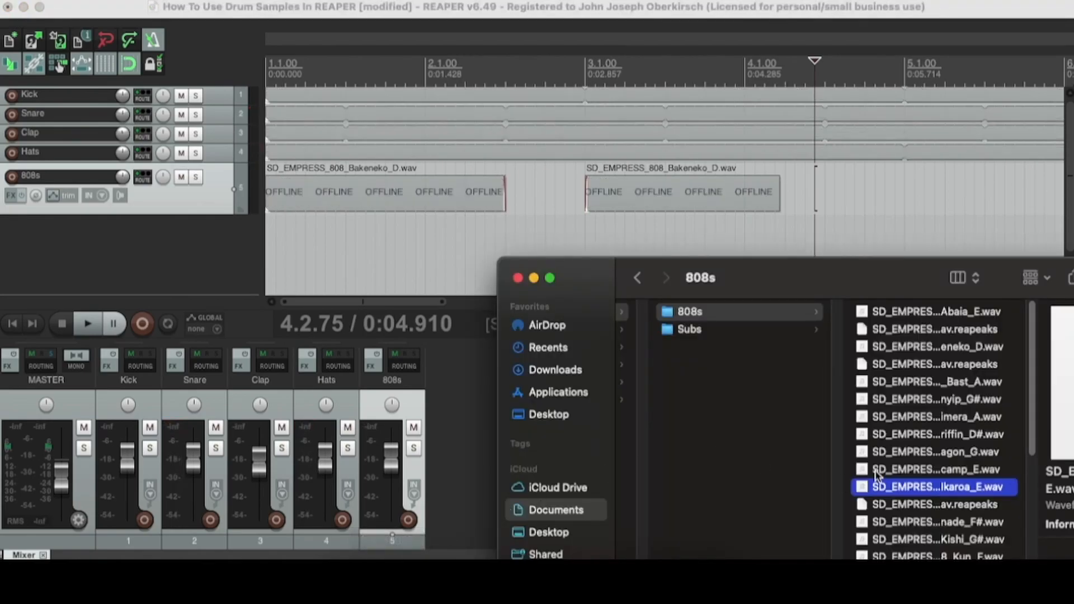
left_click_drag(895, 284, 774, 208)
scroll(839, 357, "down", 10)
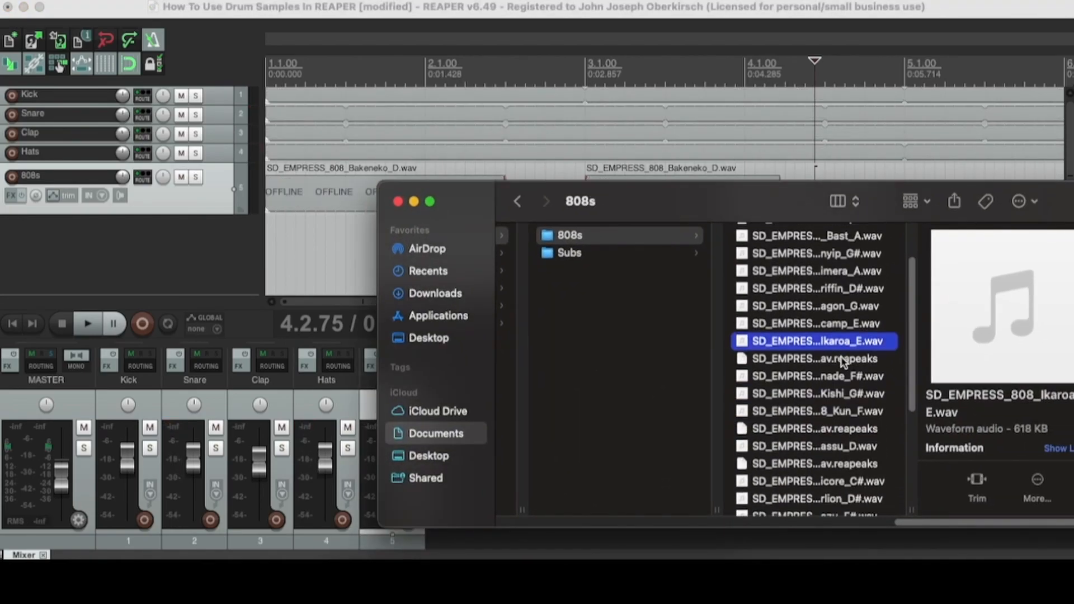
scroll(844, 363, "down", 1)
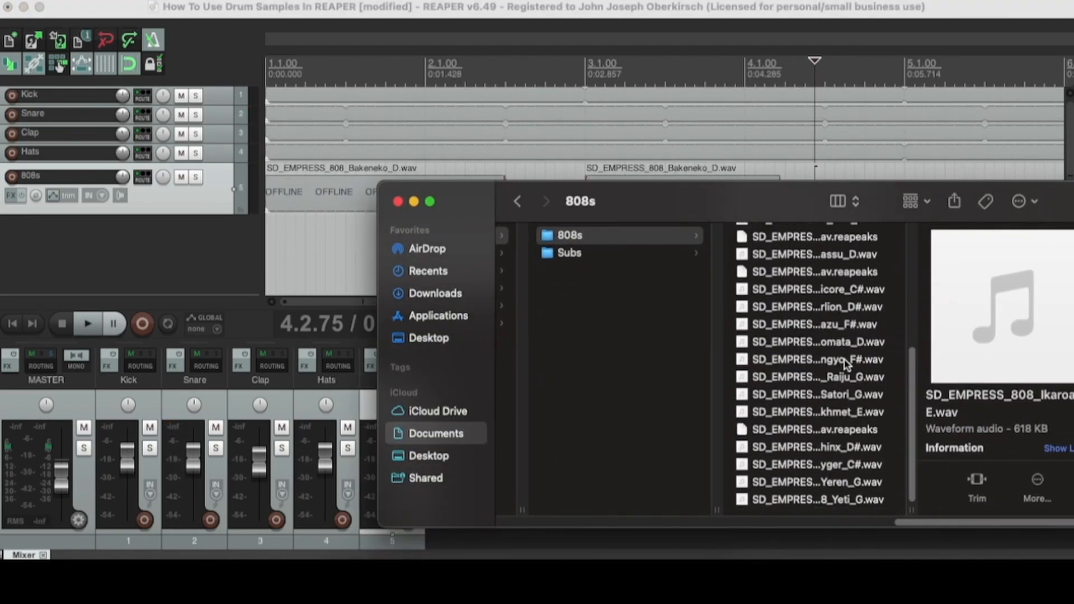
left_click(835, 414)
mouse_move(1018, 310)
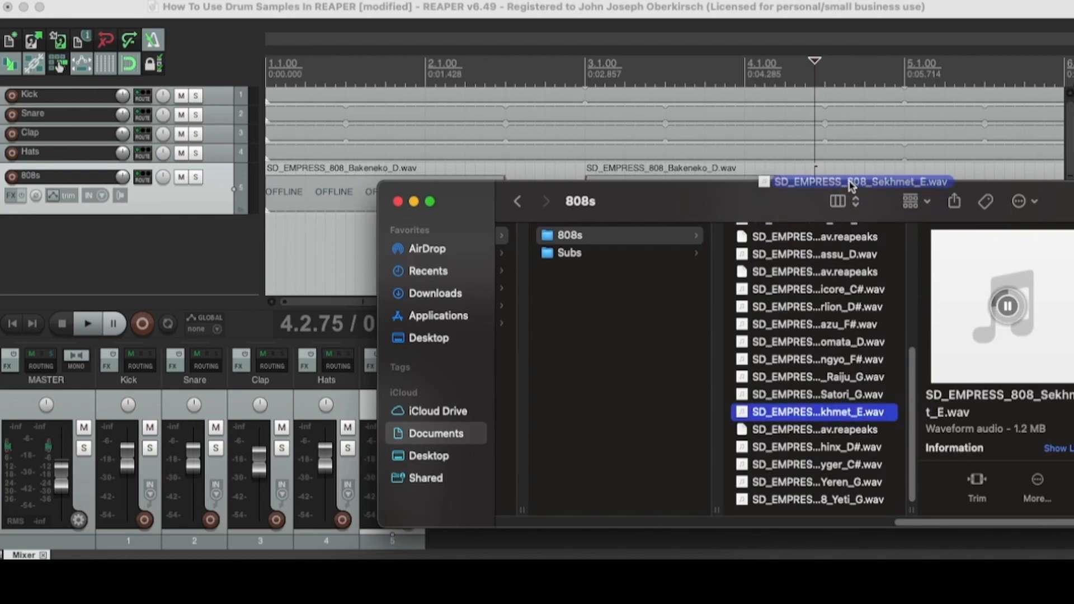
Step: Place SD_EMPRESS_808_Sekhmet_E.wav on the 808s track at about 4.2.75 and extend the preceding 808 item up to it
left_click_drag(850, 184, 814, 178)
left_click_drag(658, 202, 652, 304)
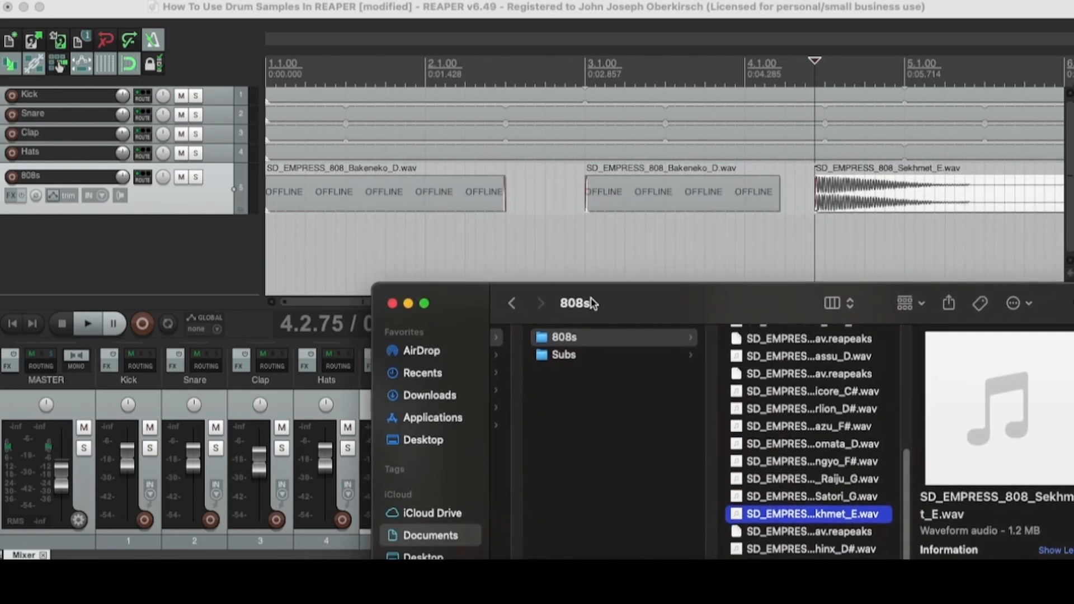
left_click(17, 325)
key("space")
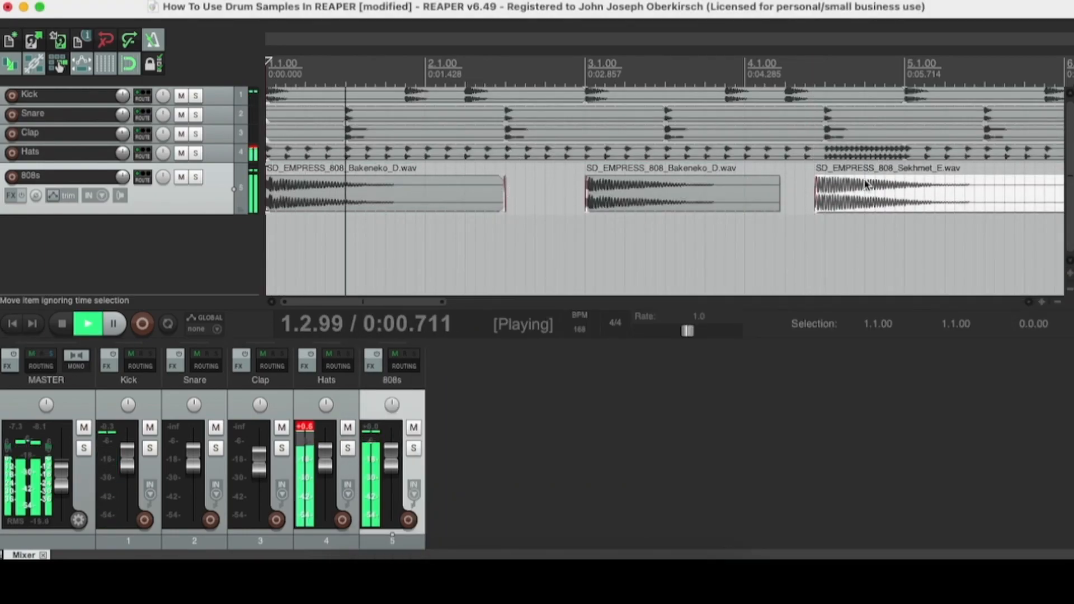
left_click_drag(777, 200, 808, 212)
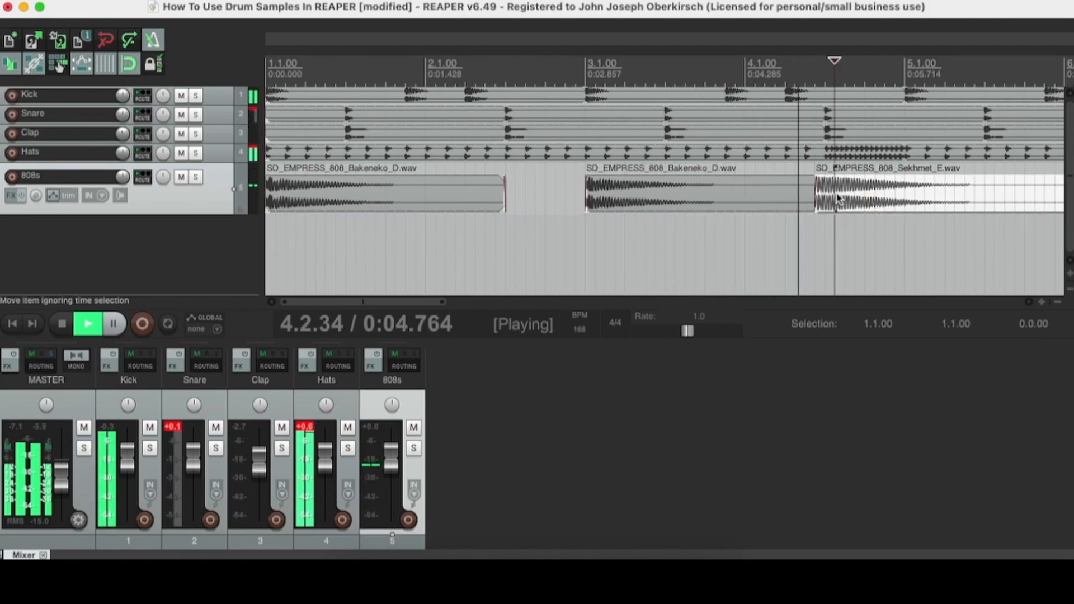
Step: Trim the second Bakeneko_D item's end to 4.1.00 and move the Sekhmet_E item to start with the kick at 4.2.00
key("space")
left_click_drag(815, 200, 735, 205)
left_click(12, 323)
key("space")
left_click_drag(875, 208, 802, 205)
left_click_drag(734, 193, 776, 201)
key("space")
left_click_drag(812, 195, 812, 196)
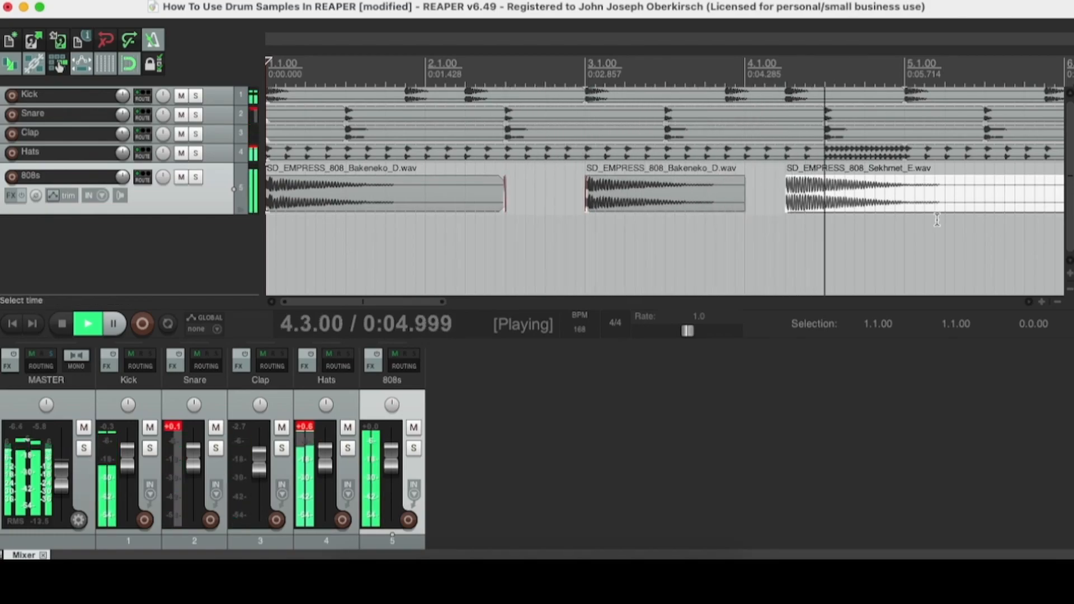
Step: Trim the Sekhmet_E item's end to 5.1.00 and glue the three 808 items into one
scroll(906, 210, "down", 3)
key("space")
left_click_drag(934, 194, 294, 191)
left_click(697, 218)
right_click(295, 192)
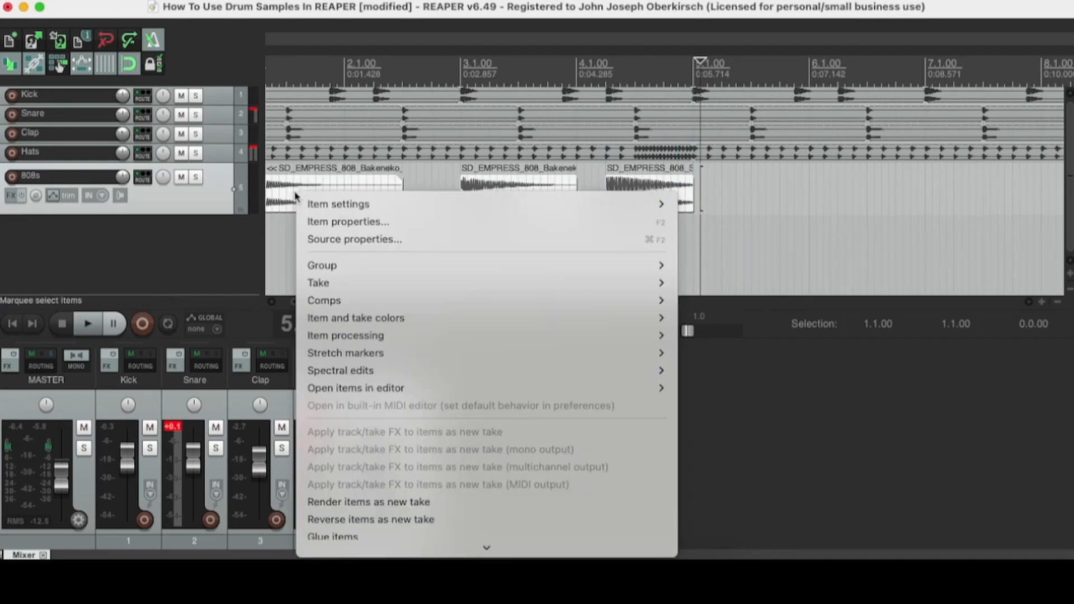
left_click(361, 397)
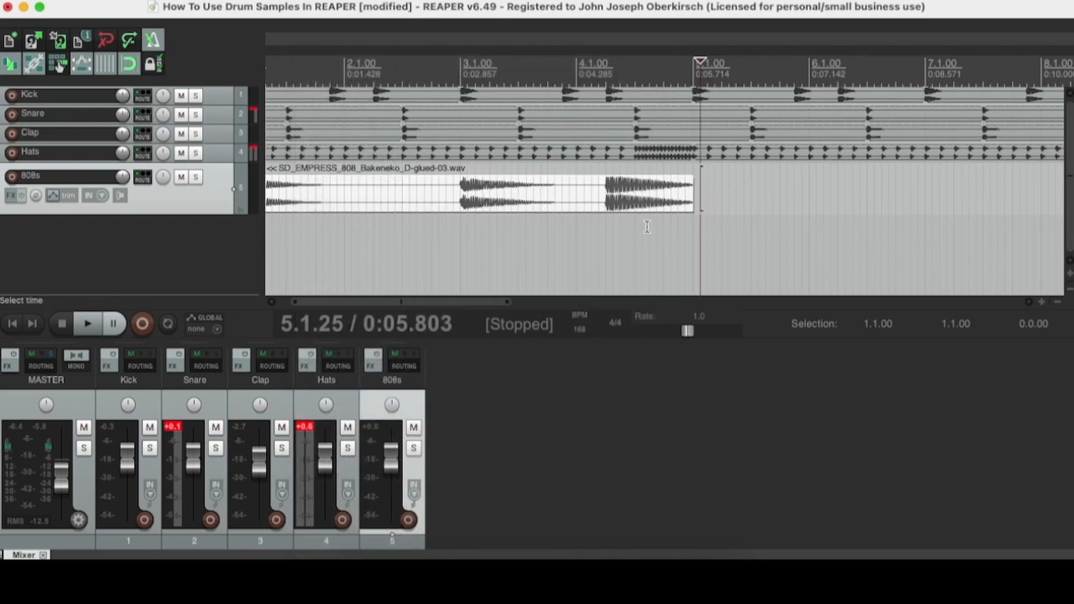
Step: Loop the glued 808 item out to 9.1.00 and reduce the 808s track's height to match the other tracks
left_click(687, 196)
scroll(688, 216, "down", 3)
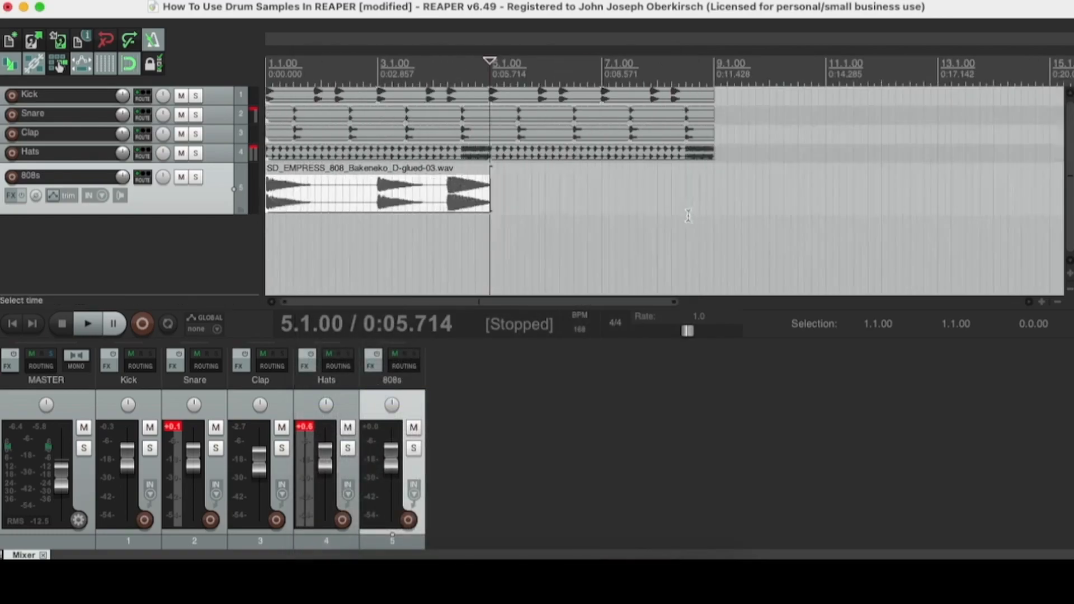
left_click_drag(482, 191, 709, 202)
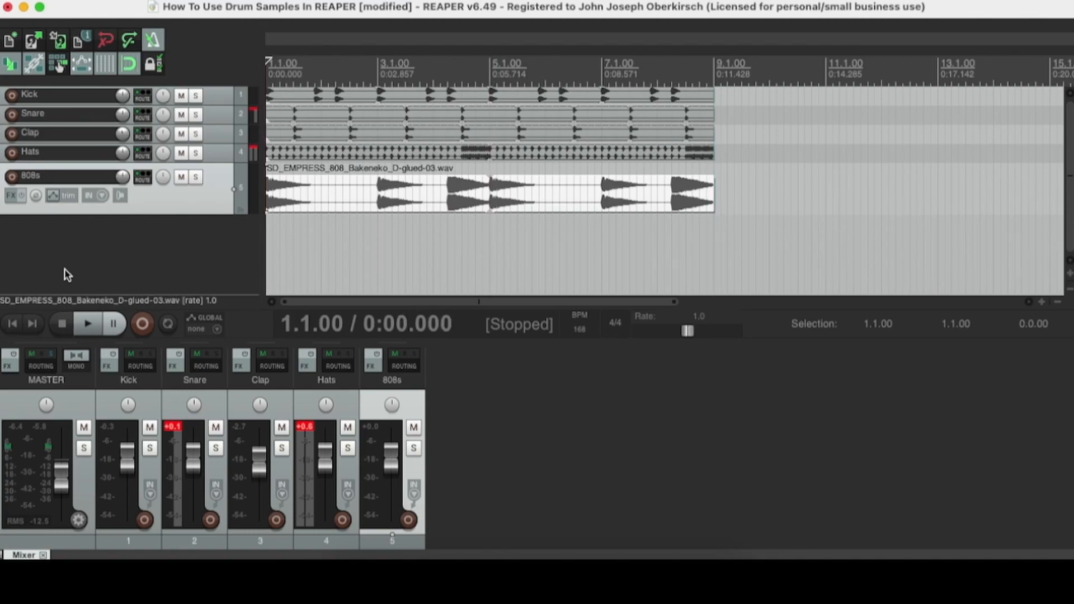
left_click_drag(151, 212, 151, 181)
Step: Play the pattern from the project start to check the looped 808s with the full drum beat
key("space")
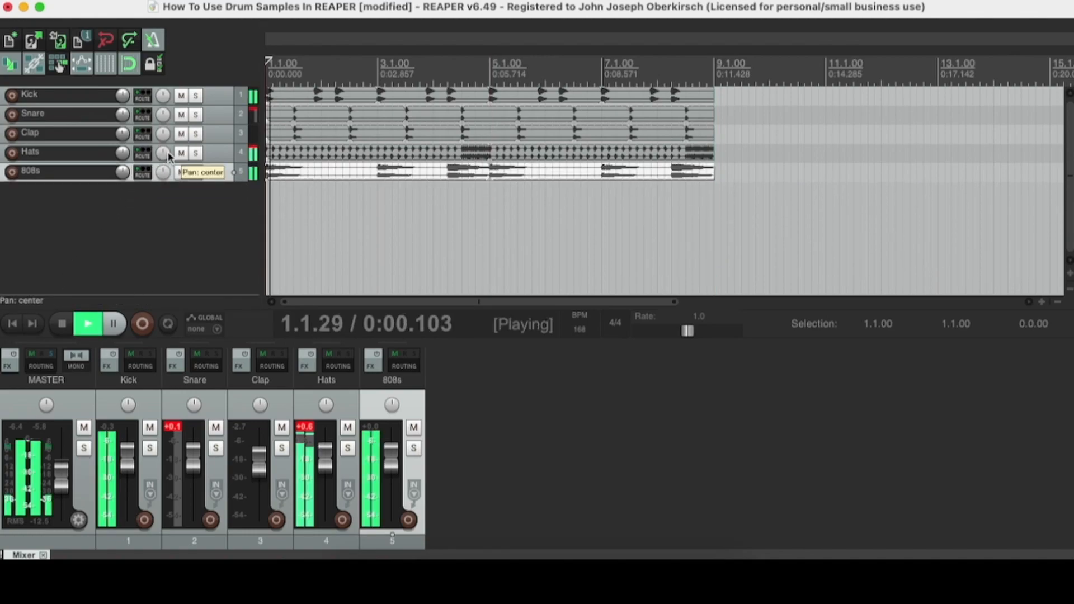
left_click(357, 173)
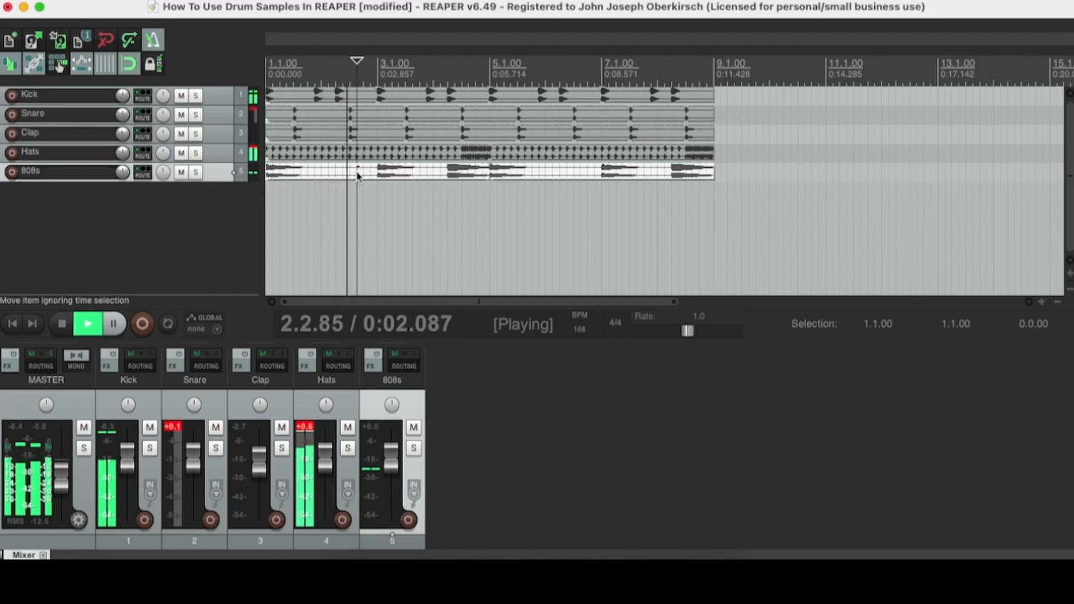
scroll(359, 172, "up", 1)
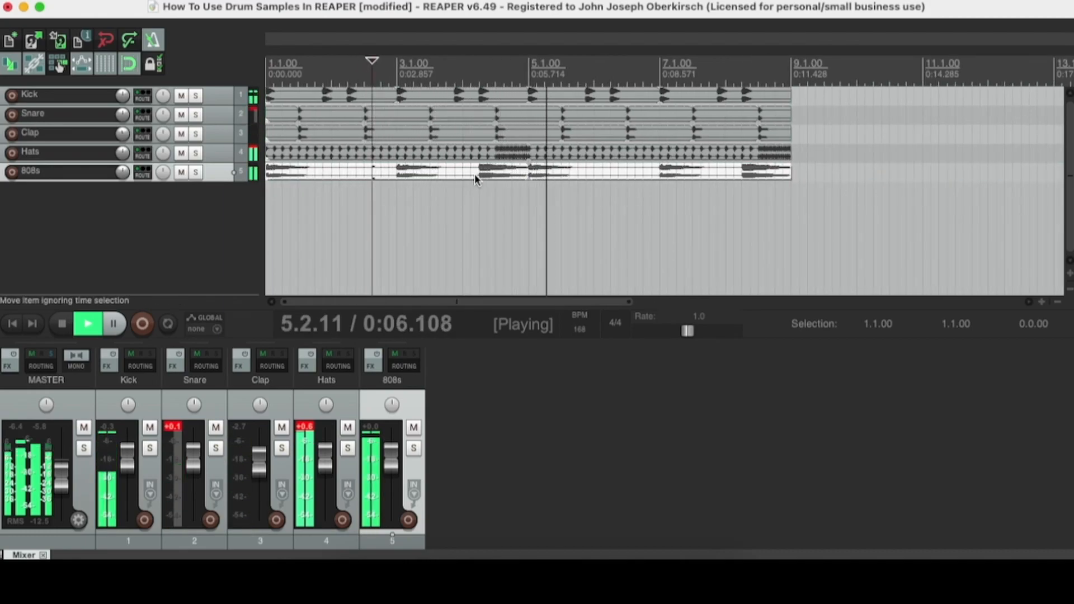
key("space")
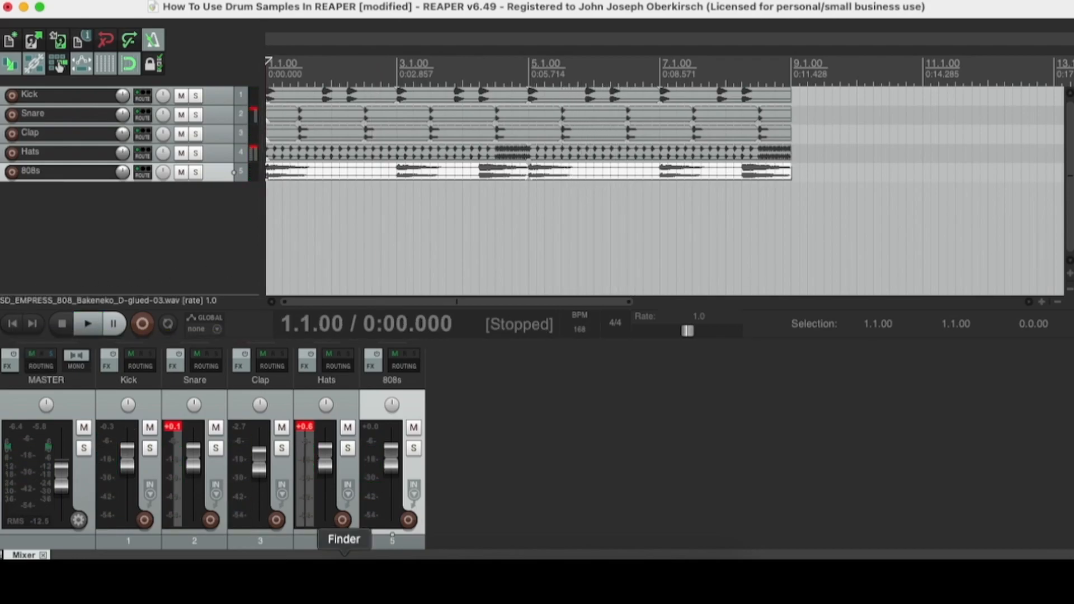
Step: Switch to Finder, open the Cymbals folder inside Drum One Shots and preview SD_EMPRESS_cymbal_Ozone.wav
left_click(343, 579)
left_click_drag(777, 307, 780, 240)
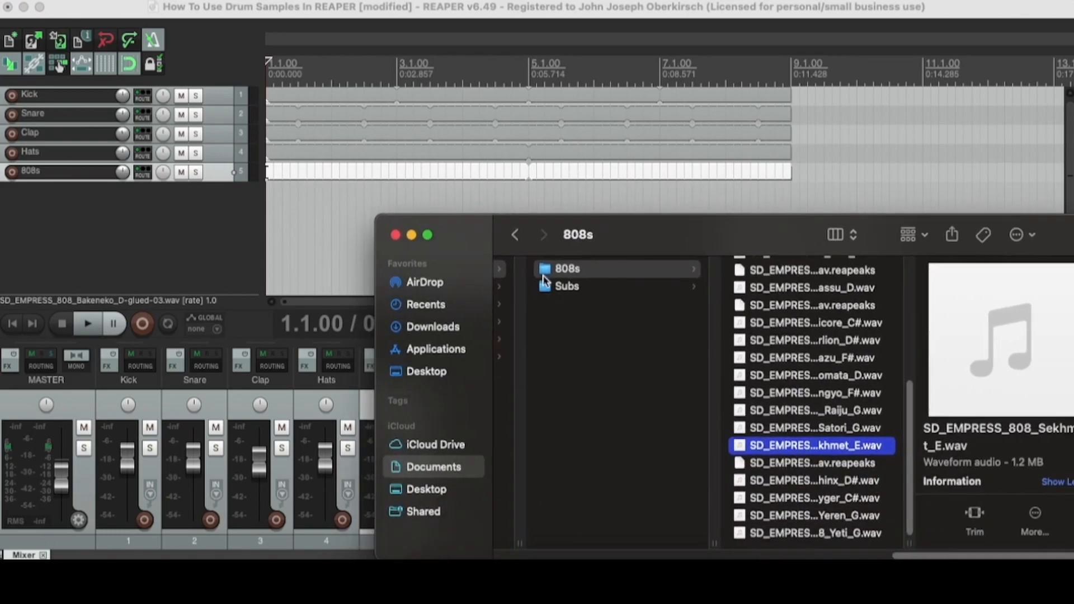
left_click(518, 234)
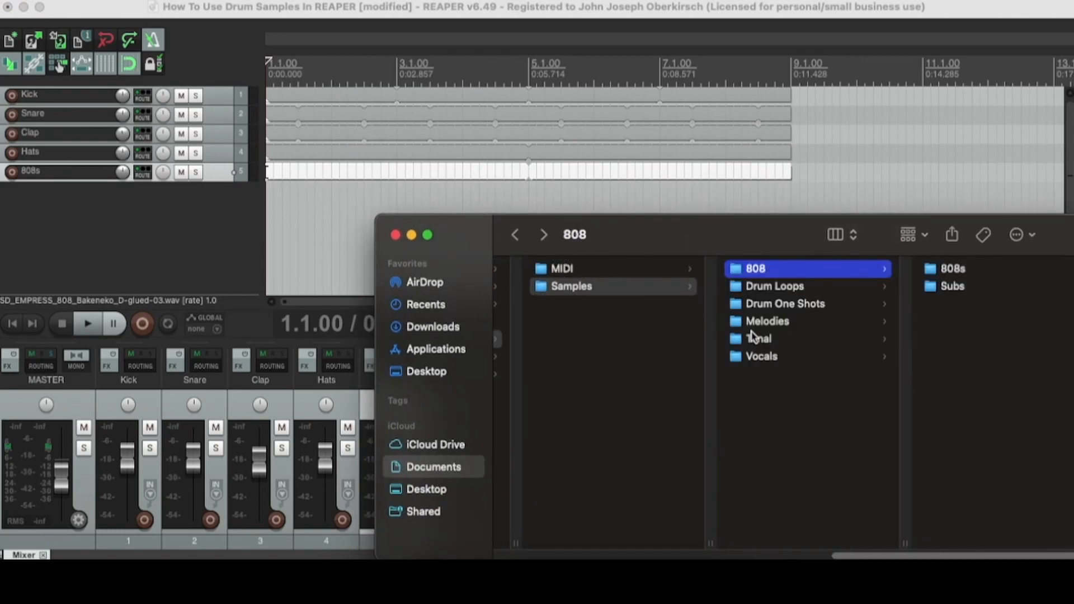
left_click_drag(770, 226, 684, 189)
left_click(753, 251)
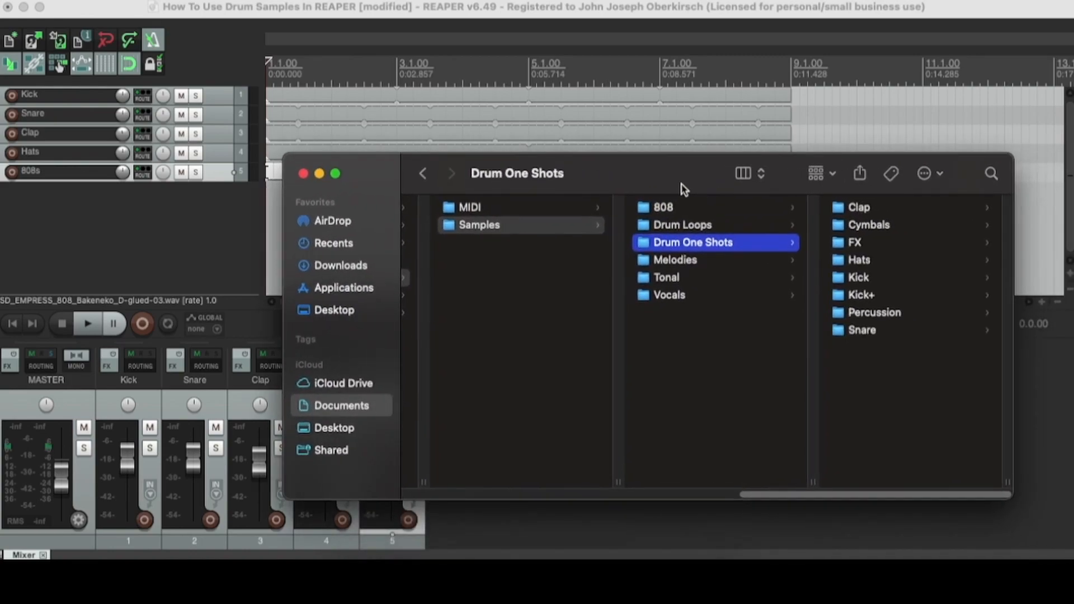
left_click(855, 226)
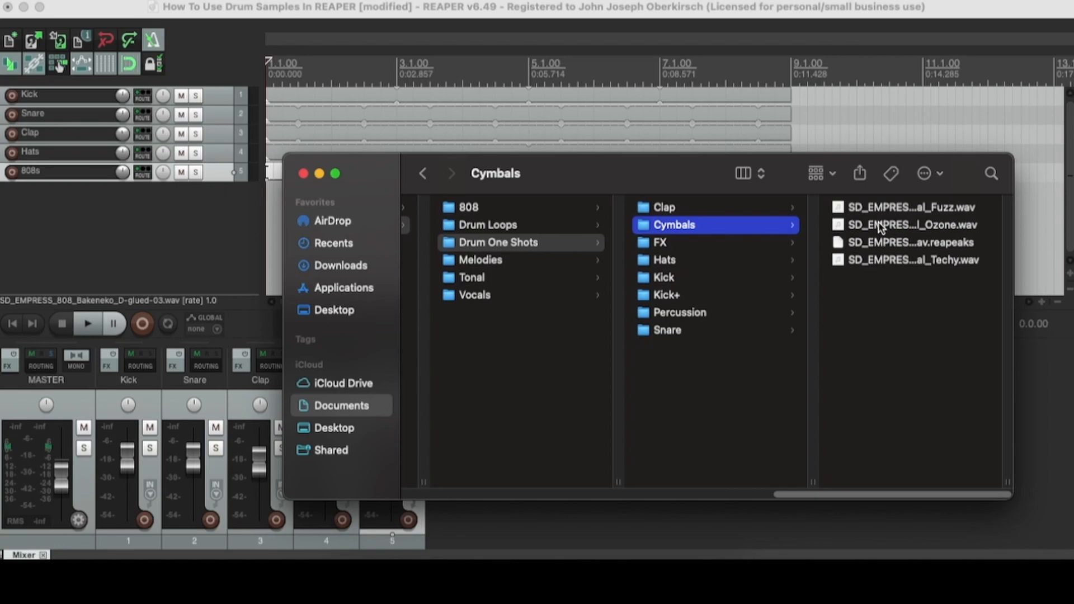
left_click(878, 223)
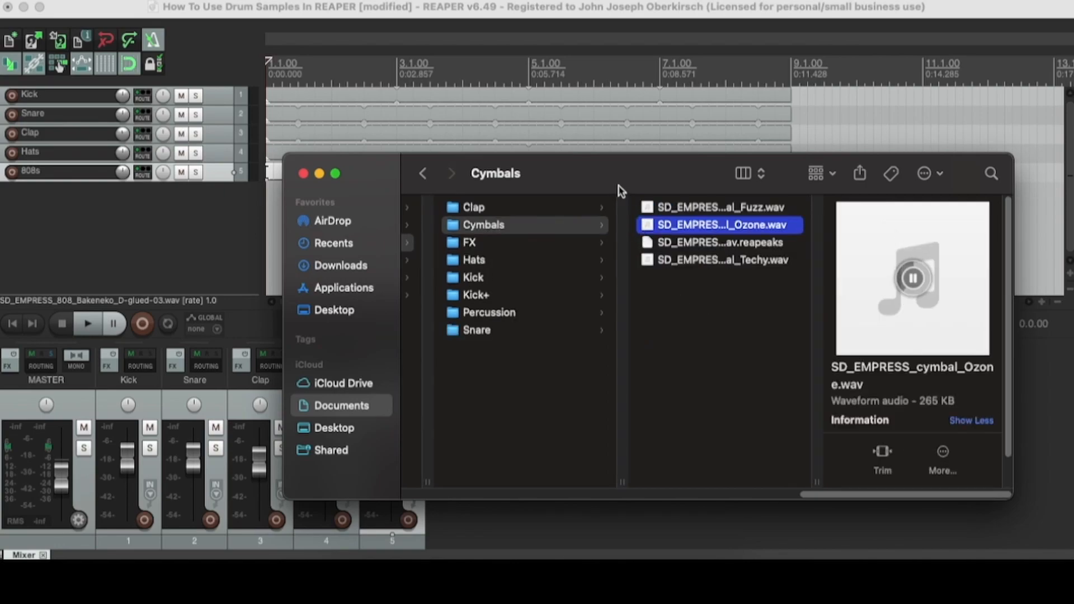
Step: Add the Ozone cymbal sample to a new track below the 808s and align its item with the project start at 1.1.00
left_click_drag(619, 190, 683, 213)
left_click_drag(284, 212, 272, 190)
left_click_drag(630, 188, 695, 248)
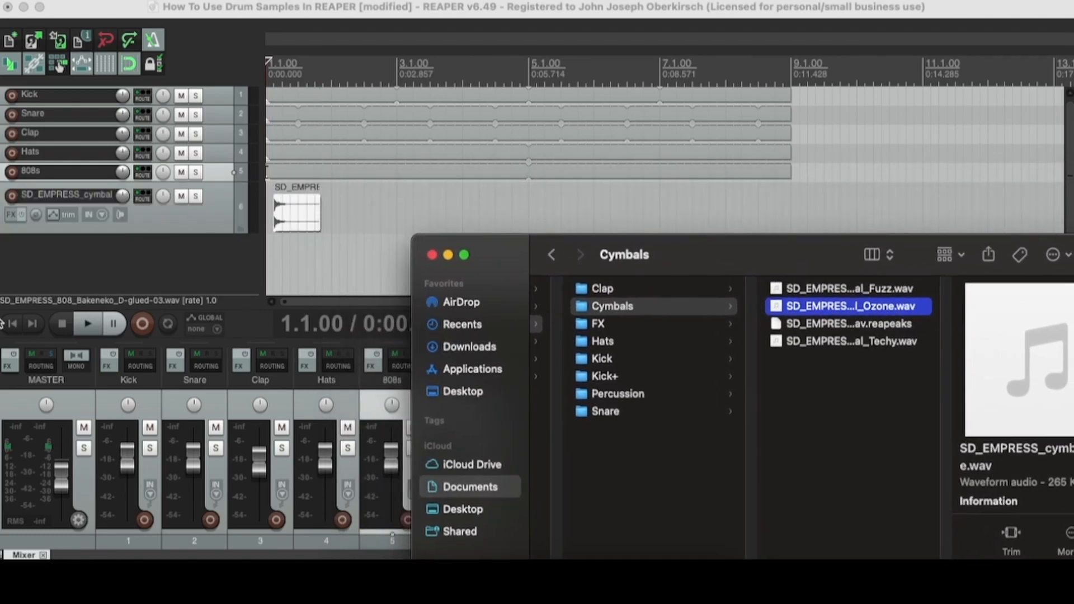
left_click(12, 318)
scroll(340, 220, "up", 10)
key("space")
left_click_drag(462, 214, 387, 219)
key("space")
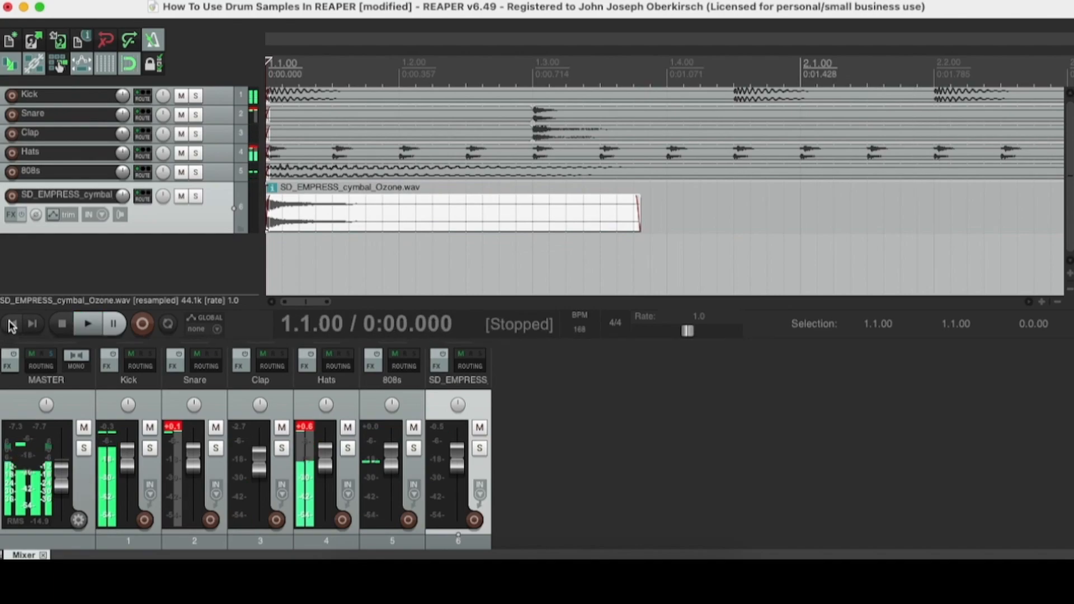
Step: Play the opening to hear the cymbal in the beat, and place a copy of its item at 3.1.00
key("space")
scroll(703, 220, "down", 4)
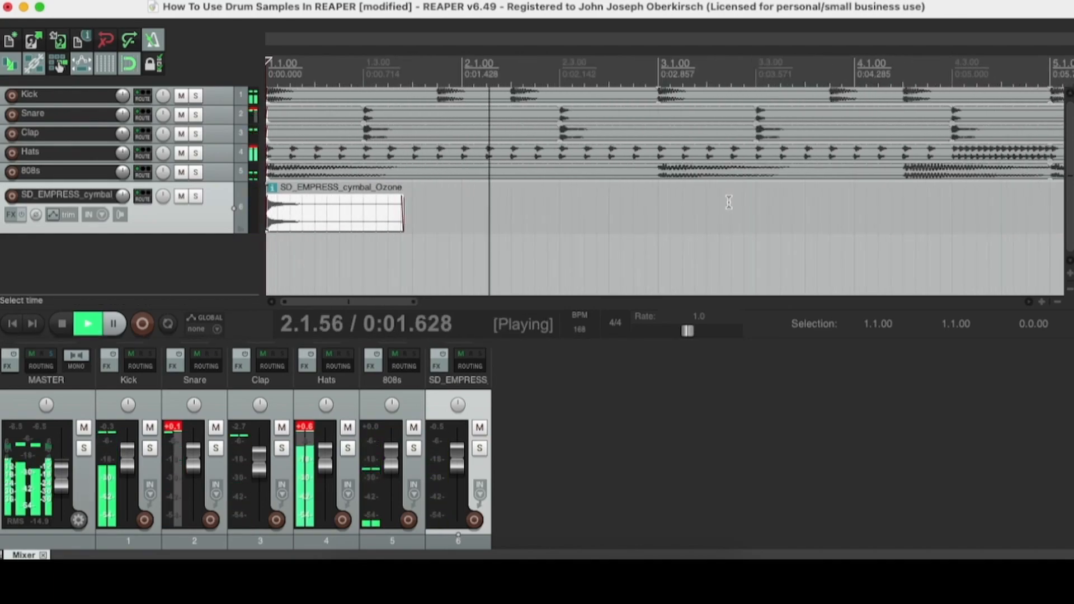
key("space")
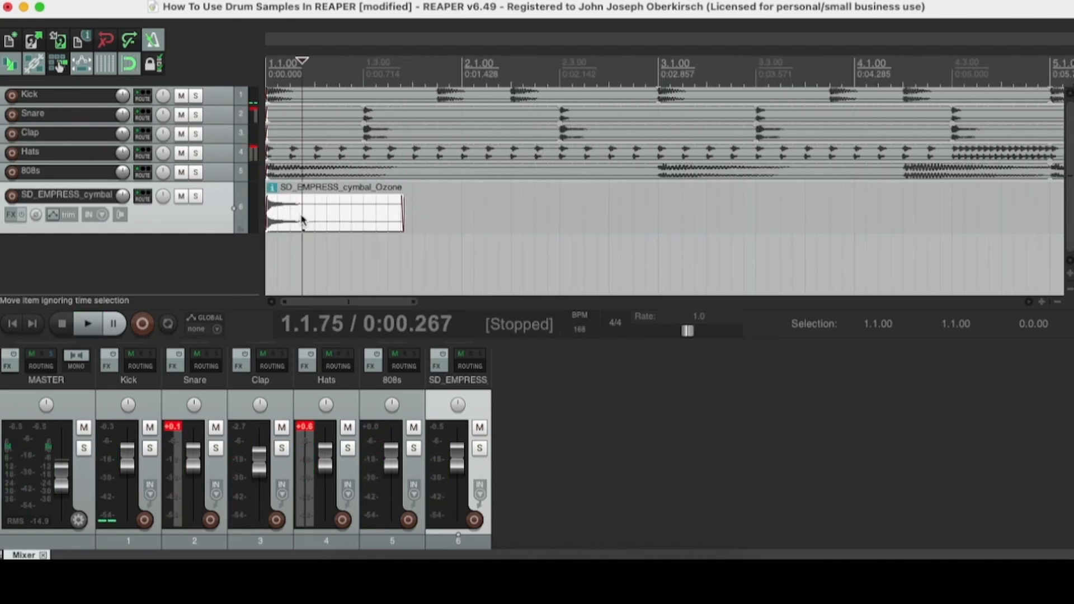
left_click(659, 210)
left_click_drag(660, 215, 796, 216)
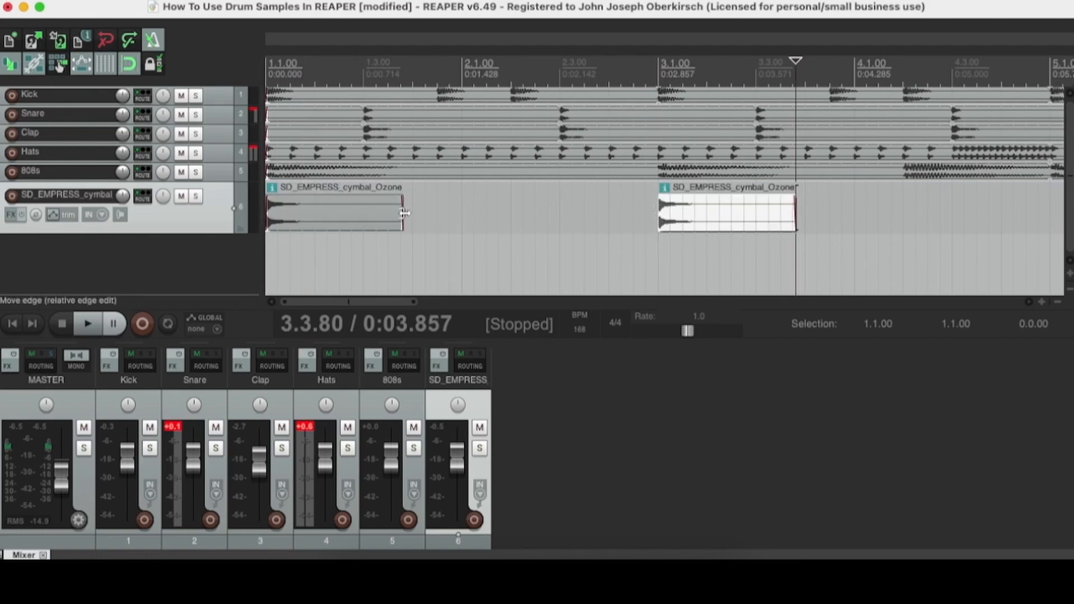
Step: Play the pattern from the project start to check the two cymbal hits against the drums
right_click(720, 200)
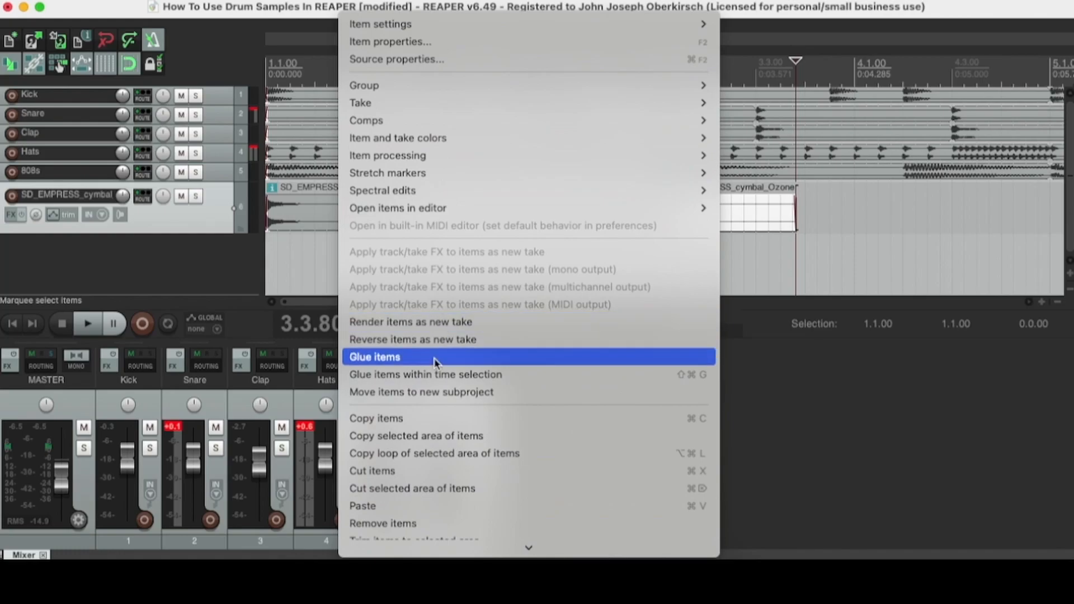
left_click(12, 326)
key("space")
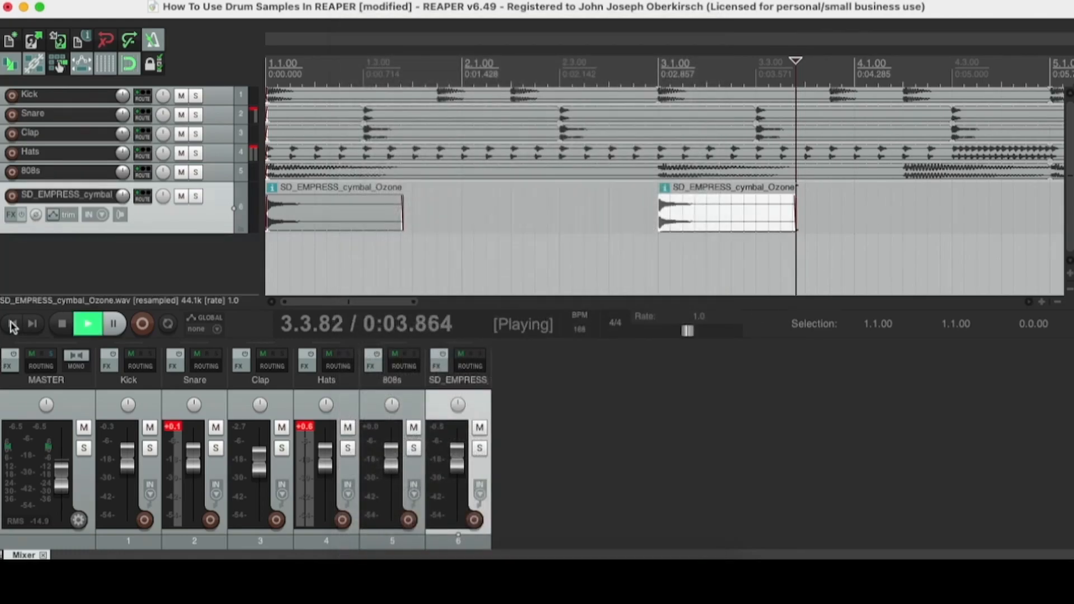
key("space")
left_click(12, 326)
key("space")
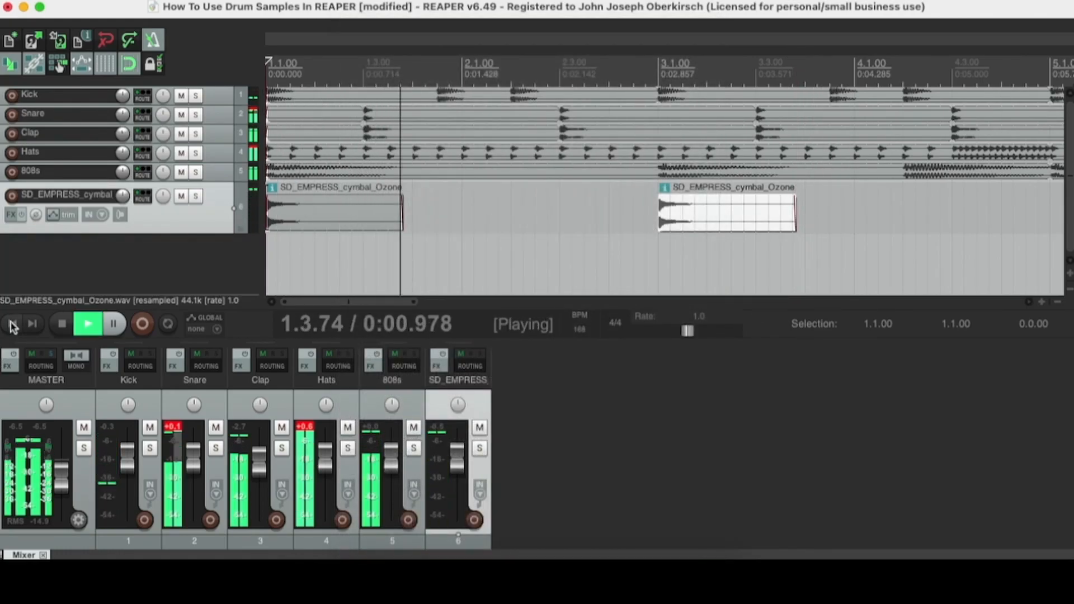
left_click(708, 221)
key("space")
Step: Add two more copies of the Ozone cymbal item, starting at 4.1.50 and 5.1.00
scroll(708, 217, "down", 2)
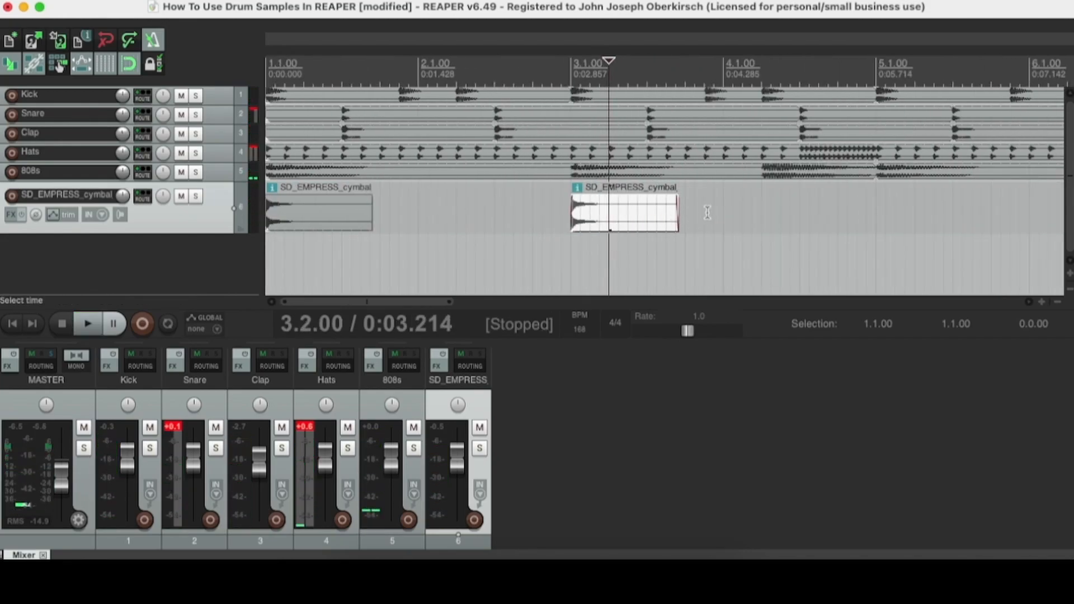
left_click(743, 209)
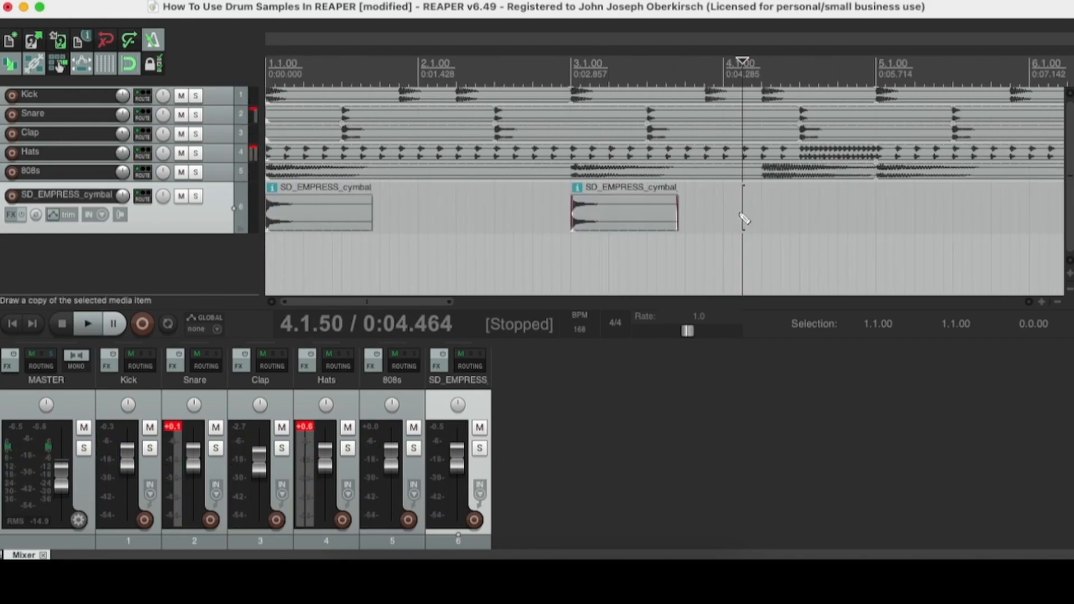
left_click_drag(744, 219, 957, 219)
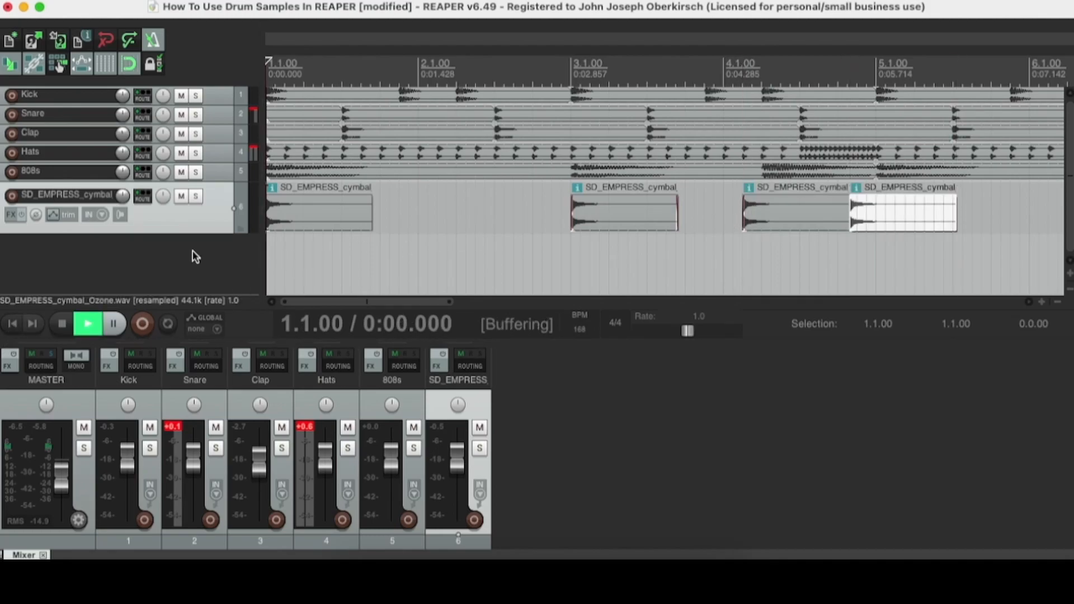
scroll(770, 205, "down", 5)
mouse_move(551, 220)
left_mouse_down()
mouse_move(580, 224)
mouse_move(567, 223)
left_mouse_up()
Step: Move the cymbal copy at 4.1.50 to start with the snare at 4.3.00 and shorten its end
left_click(496, 211)
scroll(496, 212, "down", 1)
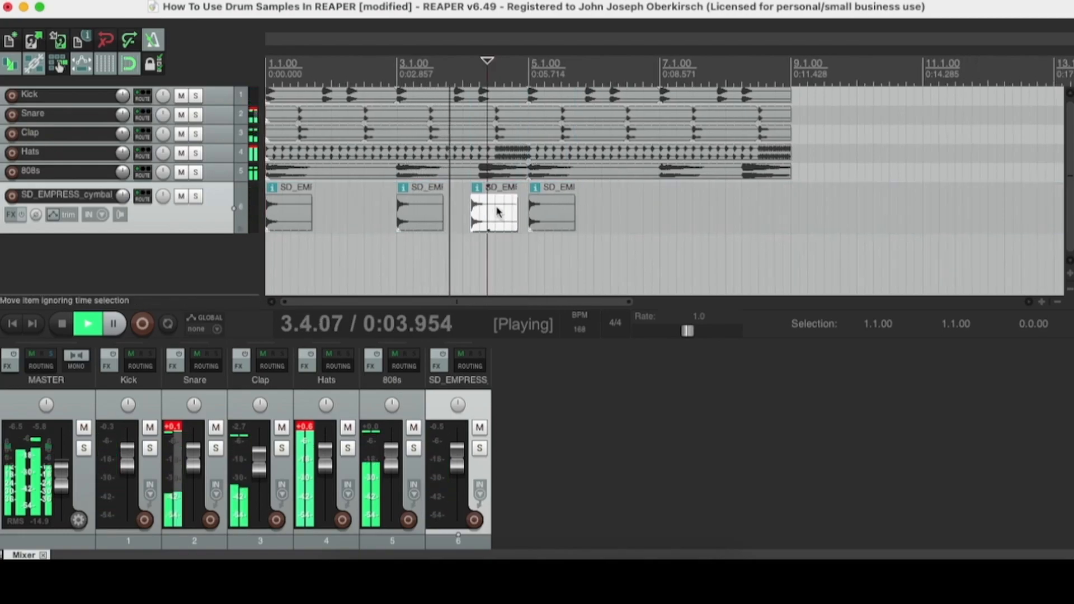
key("space")
scroll(497, 212, "up", 3)
left_click_drag(755, 224, 721, 213)
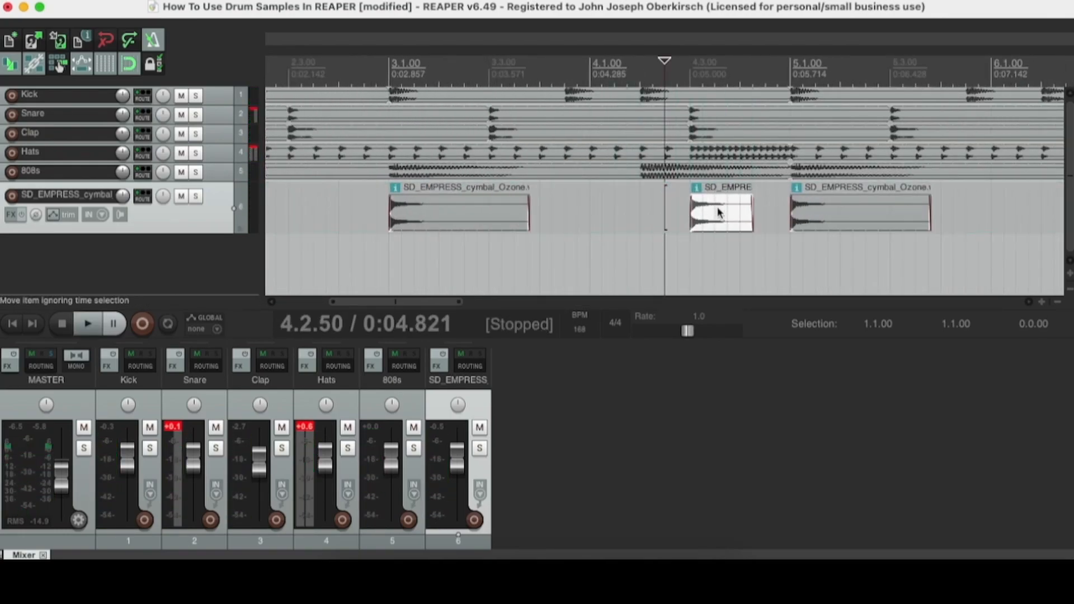
Step: Move the short cymbal item to 4.4.00 so it ends at 5.1.00, and delete the cymbal item starting at 5.1.00
left_click(353, 249)
key("space")
left_click(728, 213)
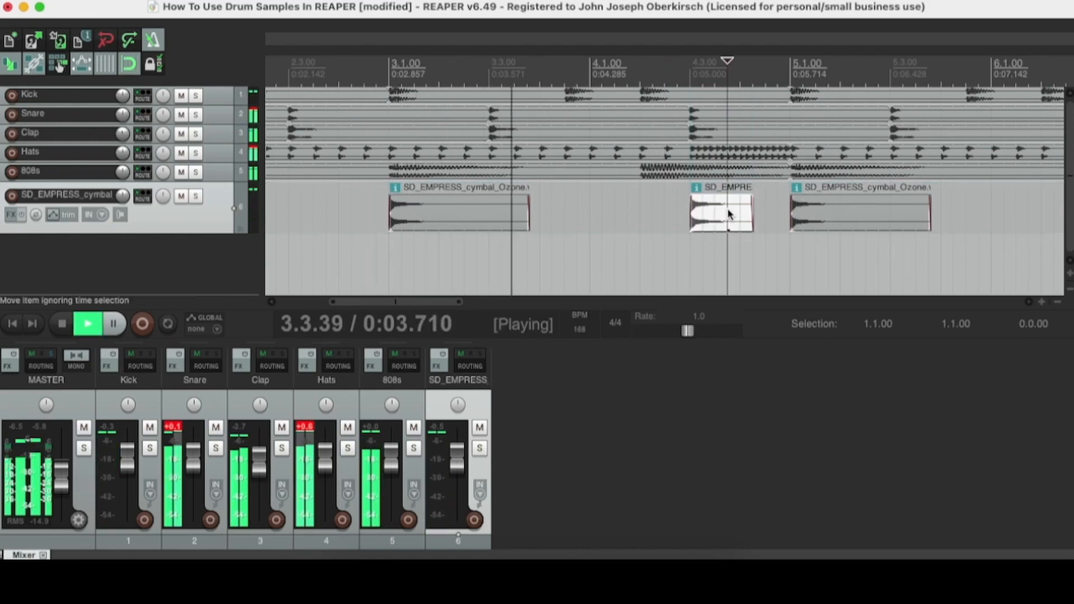
key("space")
left_click_drag(728, 214, 786, 217)
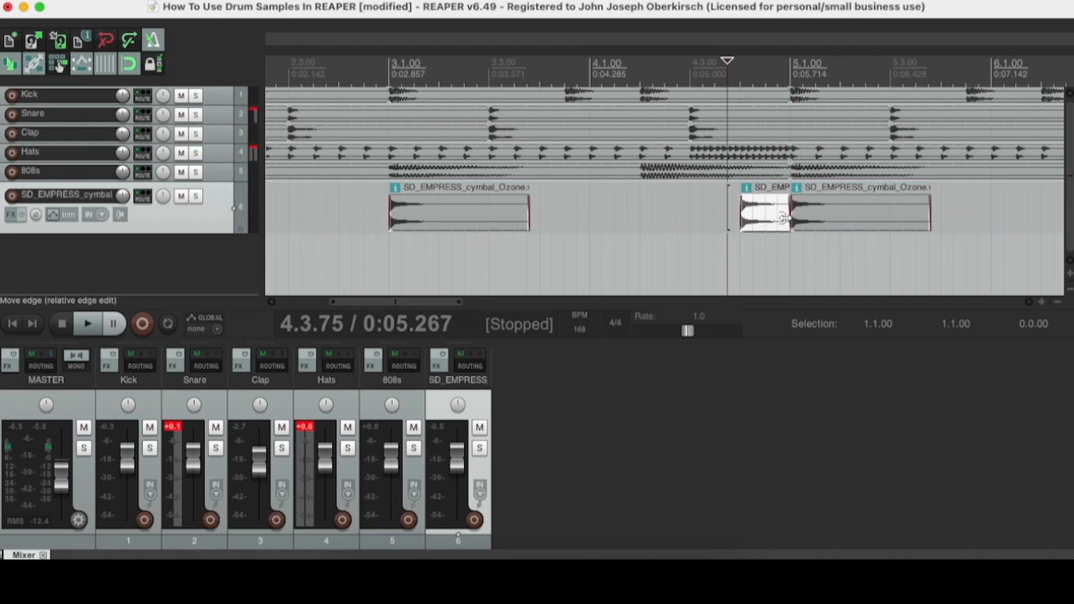
left_click(813, 216)
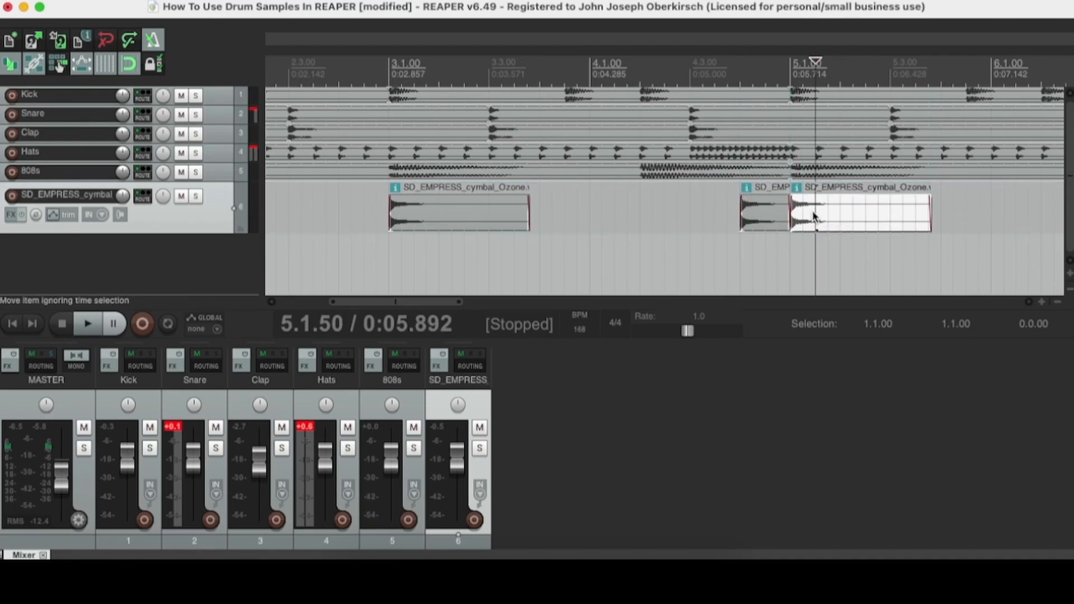
key("Delete")
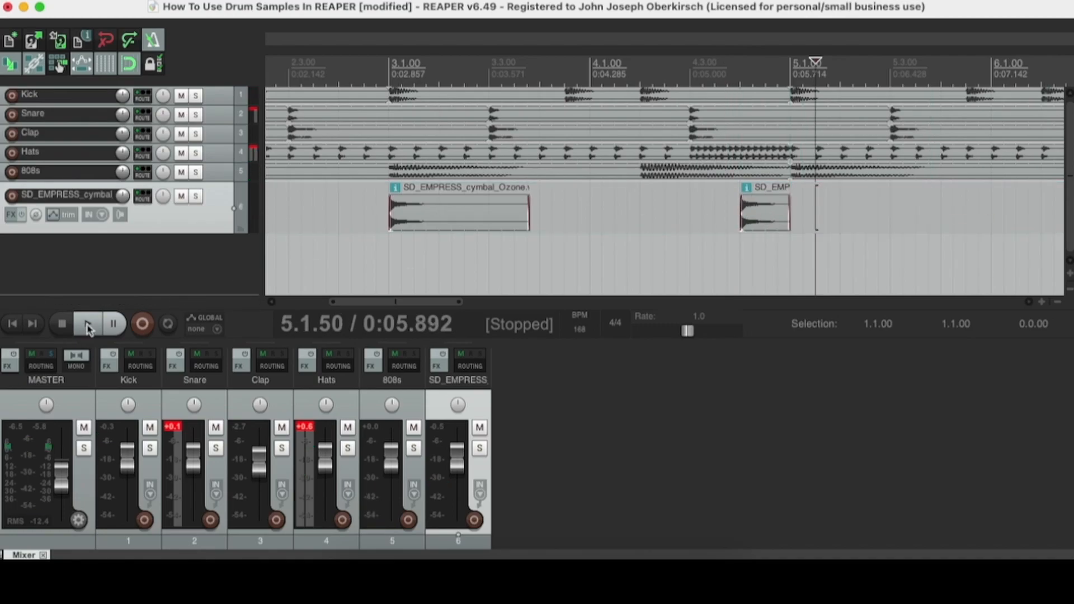
Step: Play the pattern from the project start to check the revised cymbal placement
left_click(15, 323)
key("space")
scroll(669, 222, "down", 2)
Step: Glue the three cymbal items into one and loop the glued item out to 9.1.00
left_click_drag(639, 218, 322, 208)
scroll(665, 258, "down", 2)
key("space")
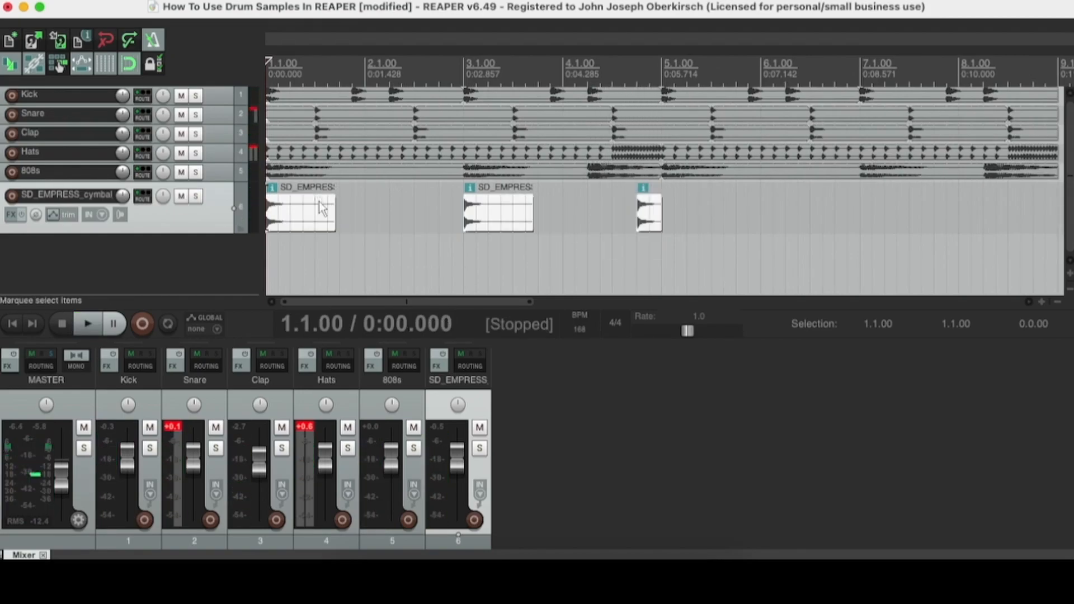
right_click(323, 208)
scroll(383, 426, "down", 1)
left_click(384, 387)
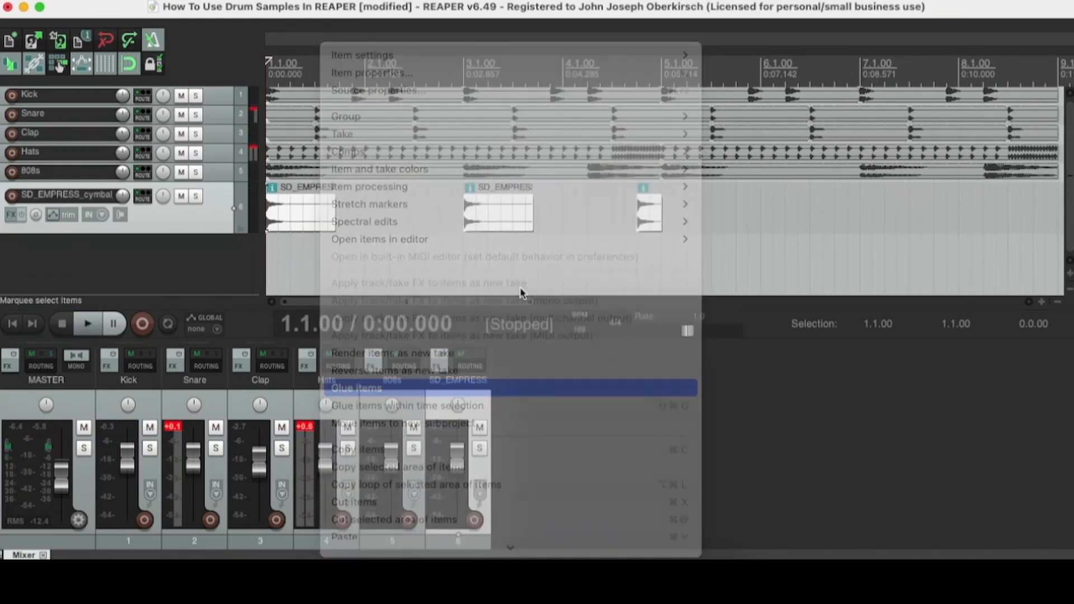
scroll(661, 214, "down", 2)
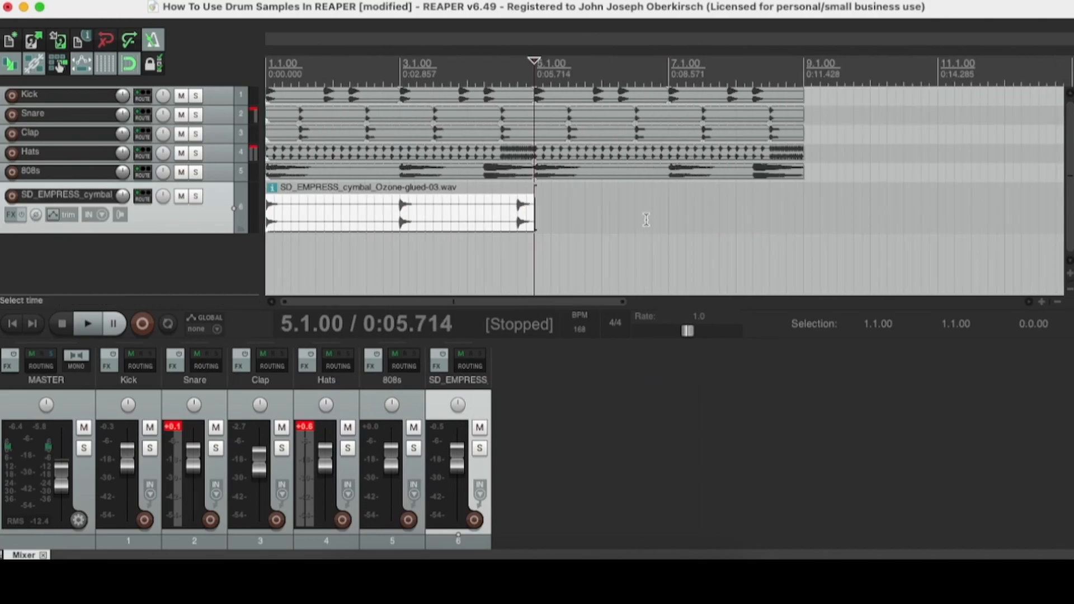
left_click_drag(529, 214, 791, 230)
Step: Rename the cymbal track to Cymbals while playing the pattern, and reduce its height to match the other tracks
key("space")
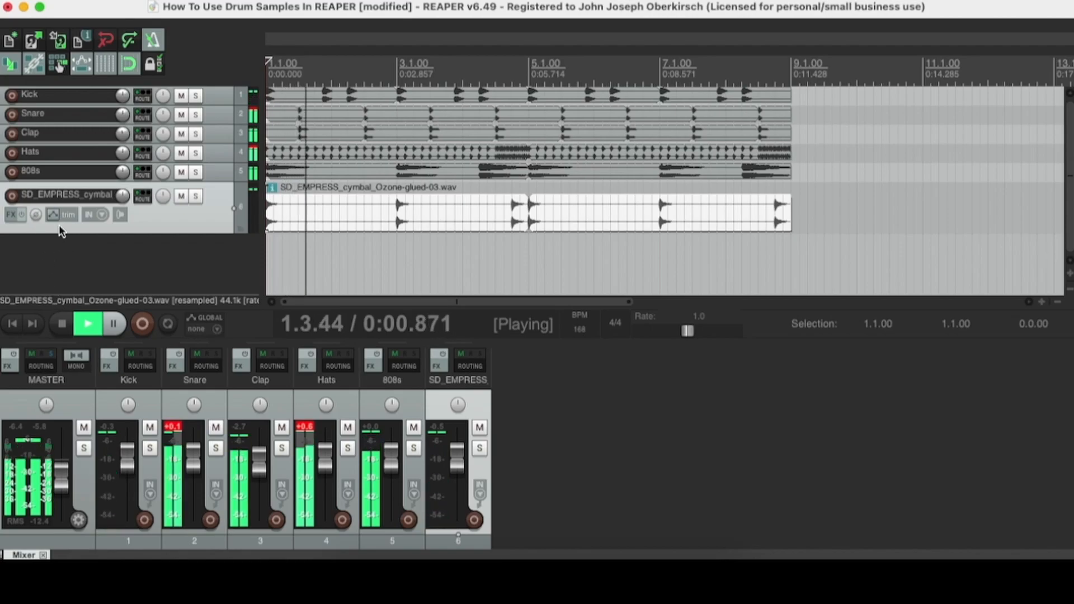
double_click(62, 195)
type("Cymb")
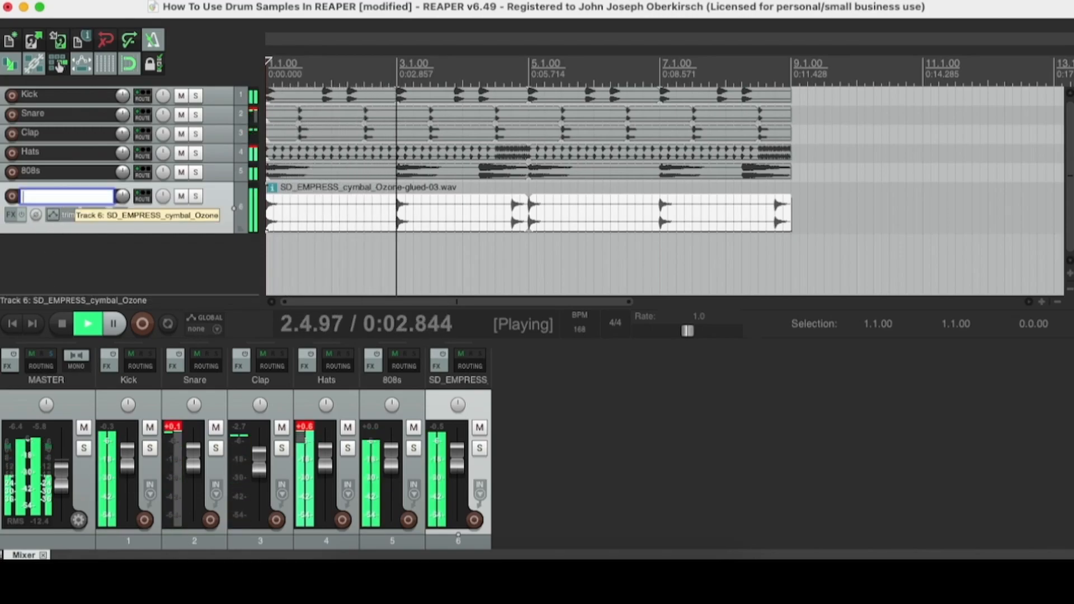
type("als")
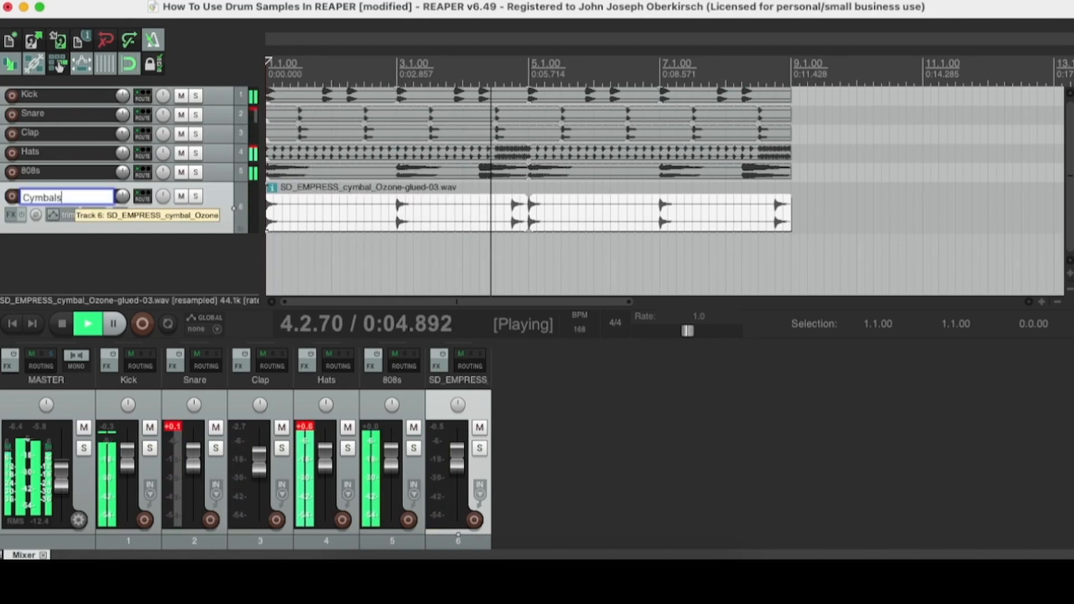
key("Return")
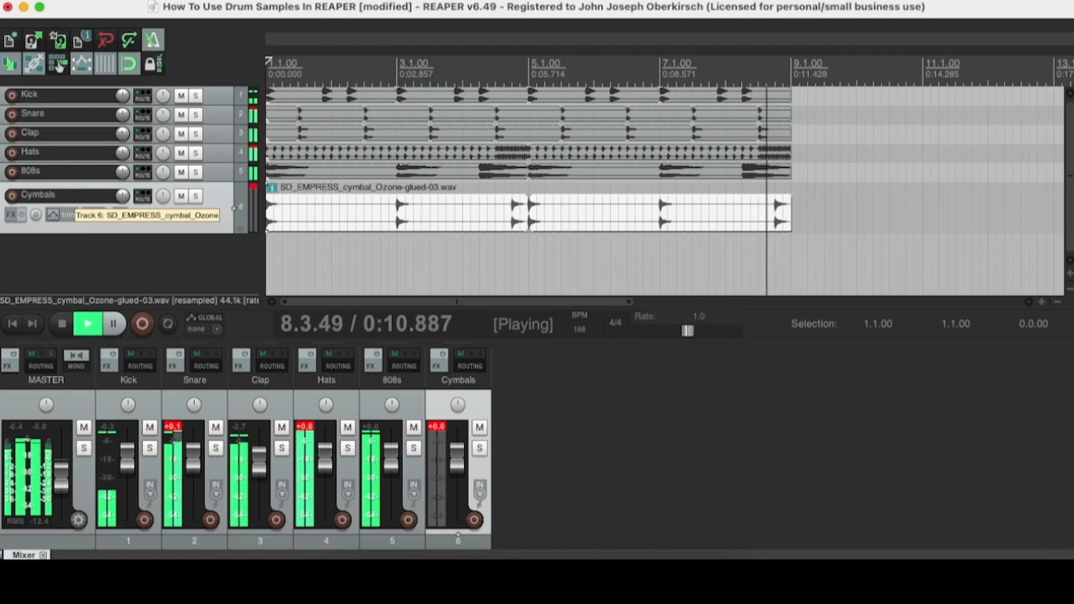
key("space")
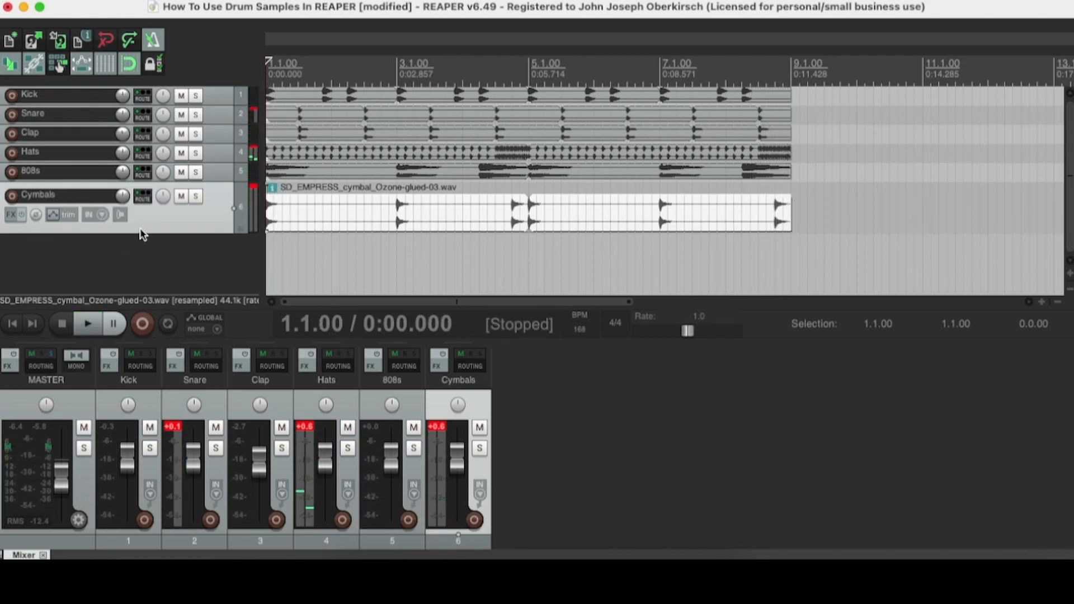
left_click_drag(143, 232, 144, 180)
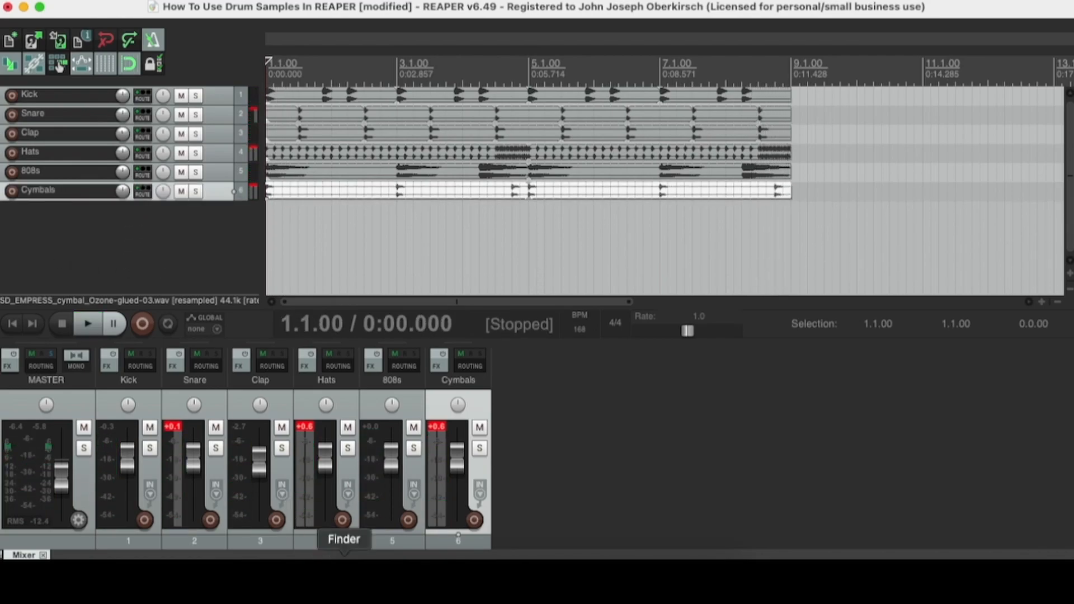
Step: Switch to Finder, open the Snare folder and select SD_EMPRESS_snare_Chase.wav for preview
left_click(344, 568)
left_click_drag(727, 252, 732, 144)
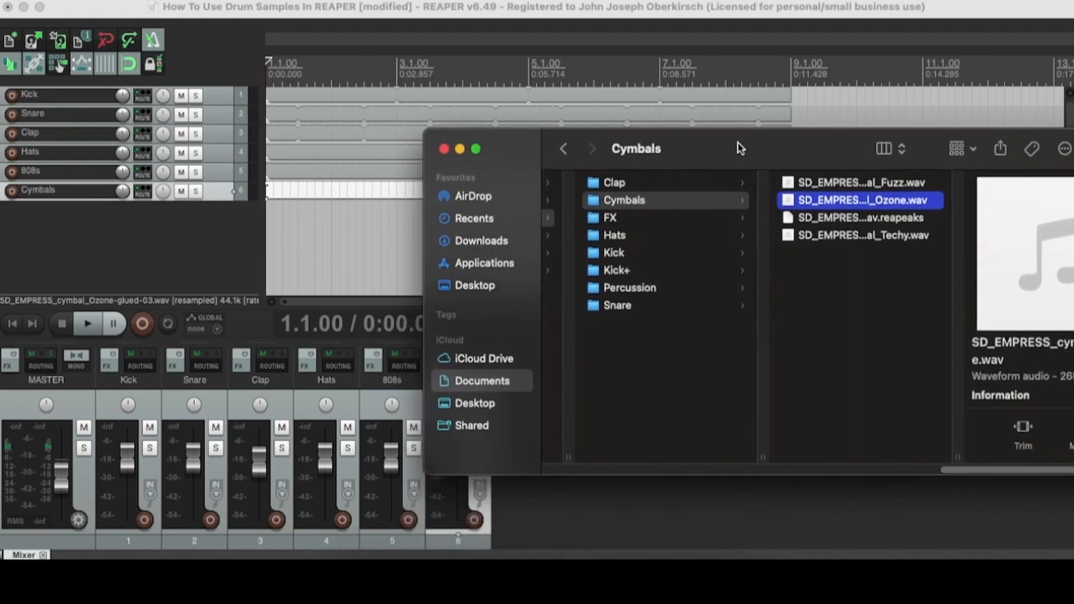
left_click(612, 304)
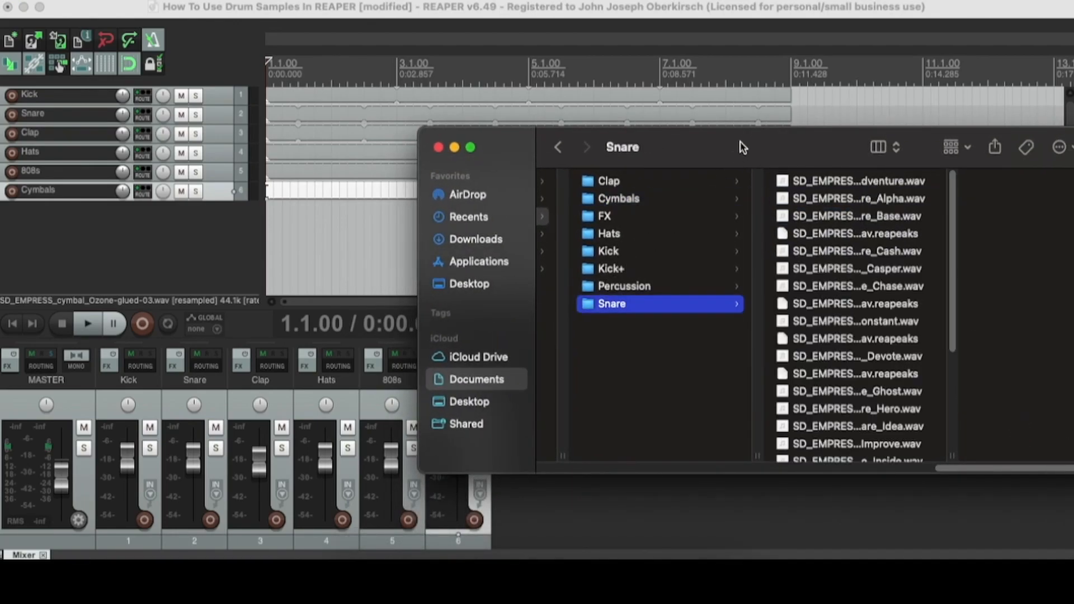
left_click_drag(741, 144, 649, 125)
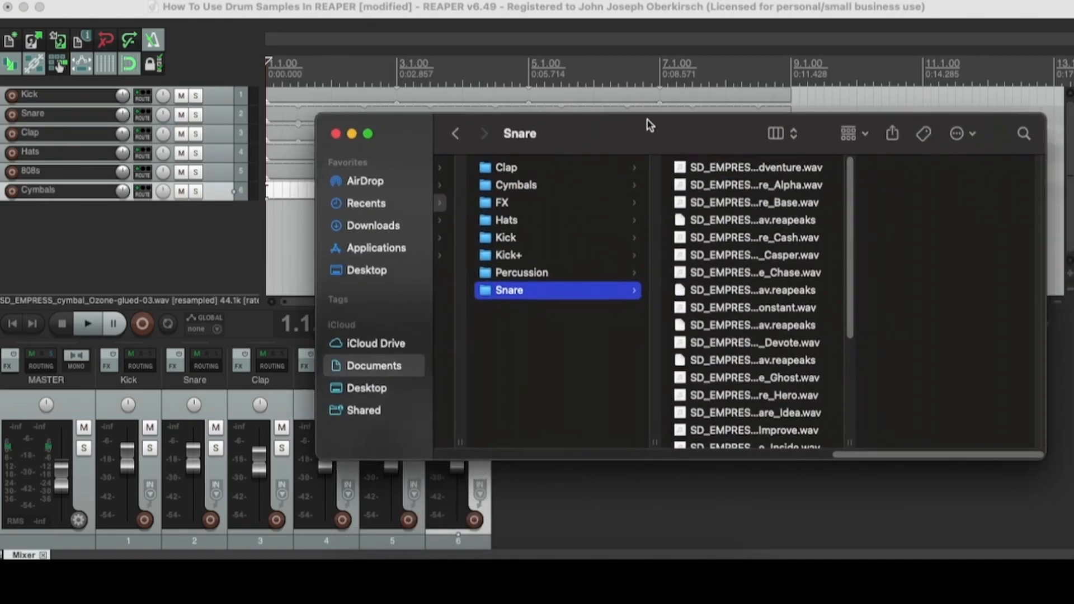
left_click(777, 274)
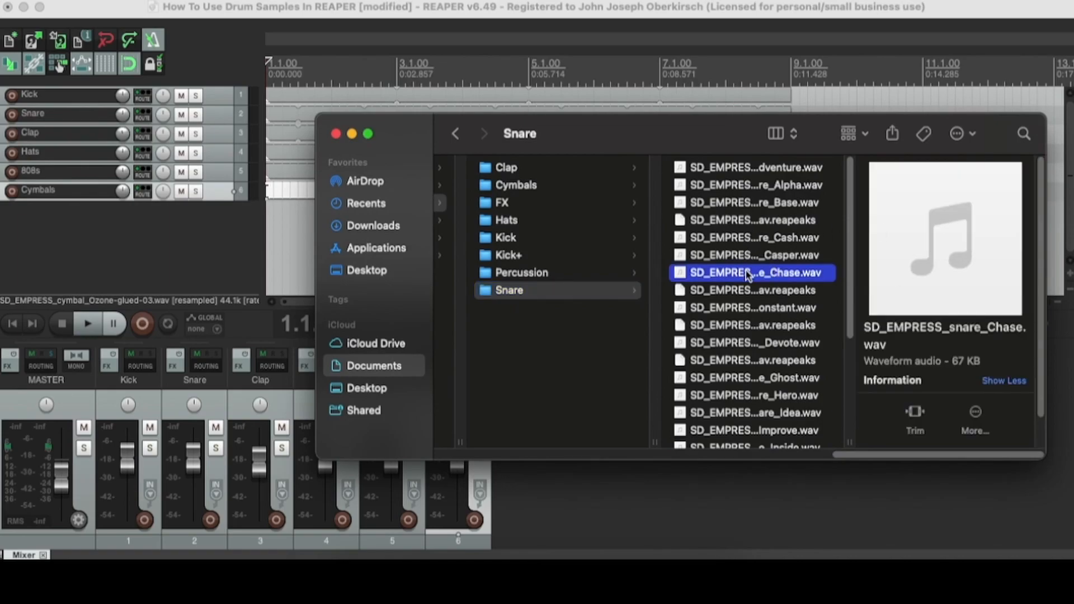
Step: Add SD_EMPRESS_snare_Chase.wav at the project start on a new track below Cymbals and return to REAPER
left_click_drag(750, 275, 311, 216)
left_click_drag(105, 241, 105, 242)
left_click_drag(603, 130, 695, 209)
scroll(326, 167, "up", 5)
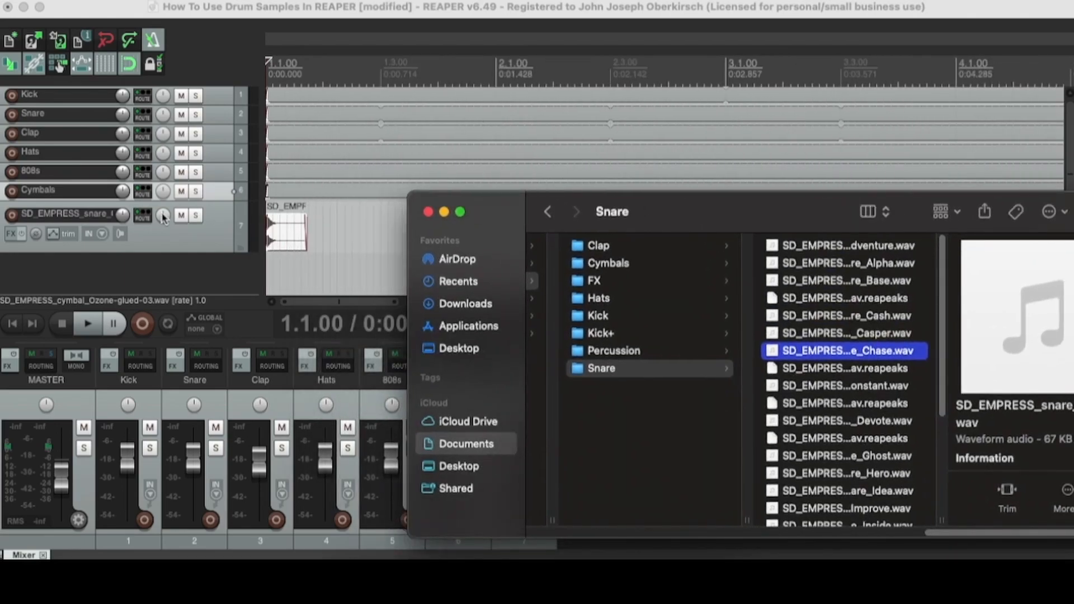
left_click(188, 240)
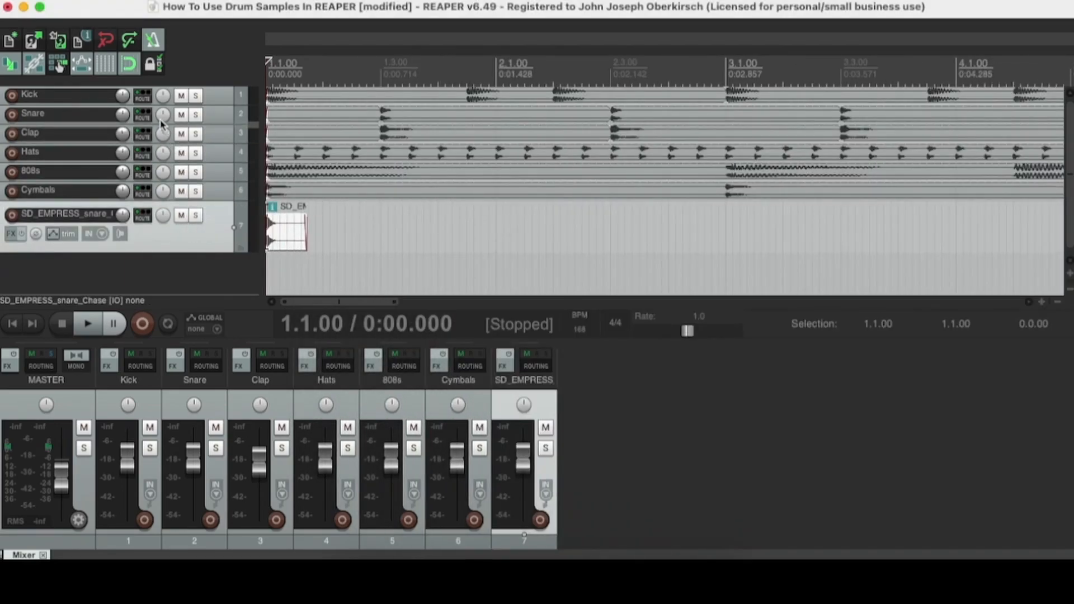
Step: Move the new snare track directly below Snare and rename it Snare 2
left_click_drag(161, 124, 82, 139)
double_click(69, 142)
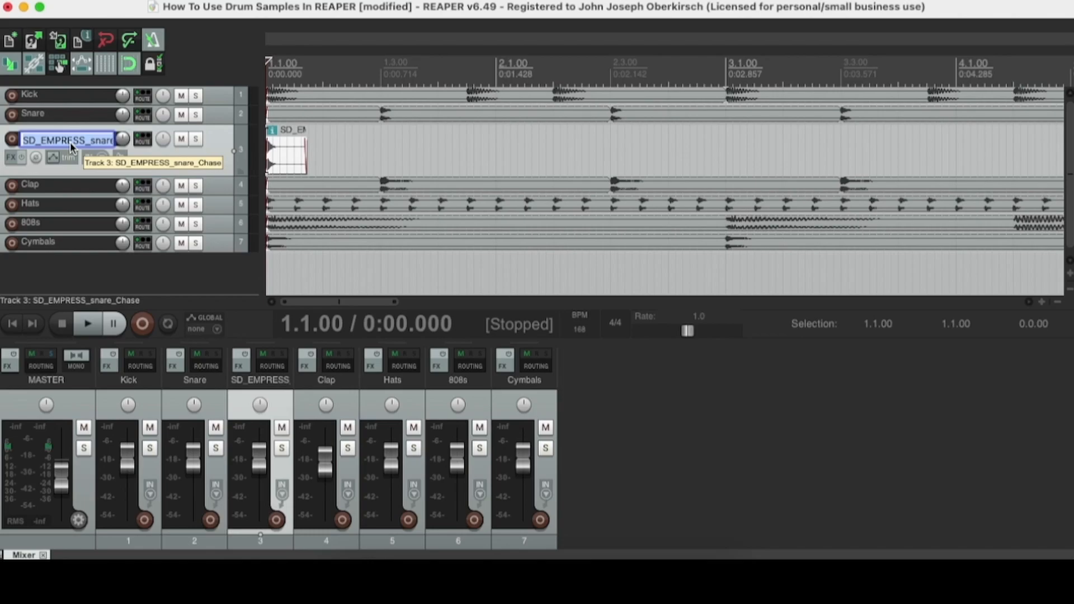
key("BackSpace")
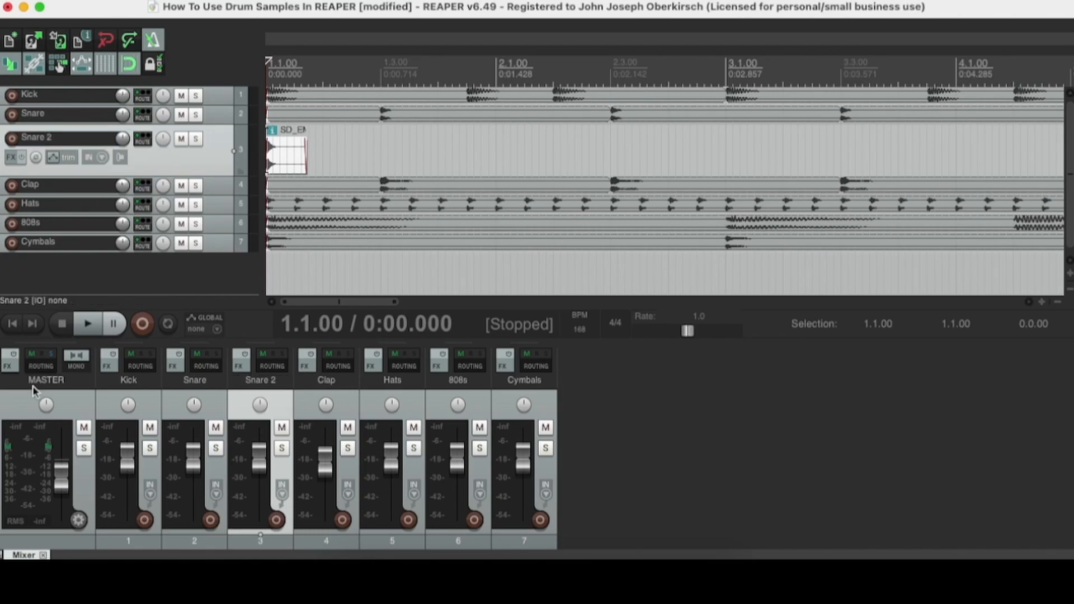
Step: Move the Snare 2 sample from the project start to 1.3.50, playing the pattern to check its timing
left_click_drag(269, 146, 427, 167)
key("space")
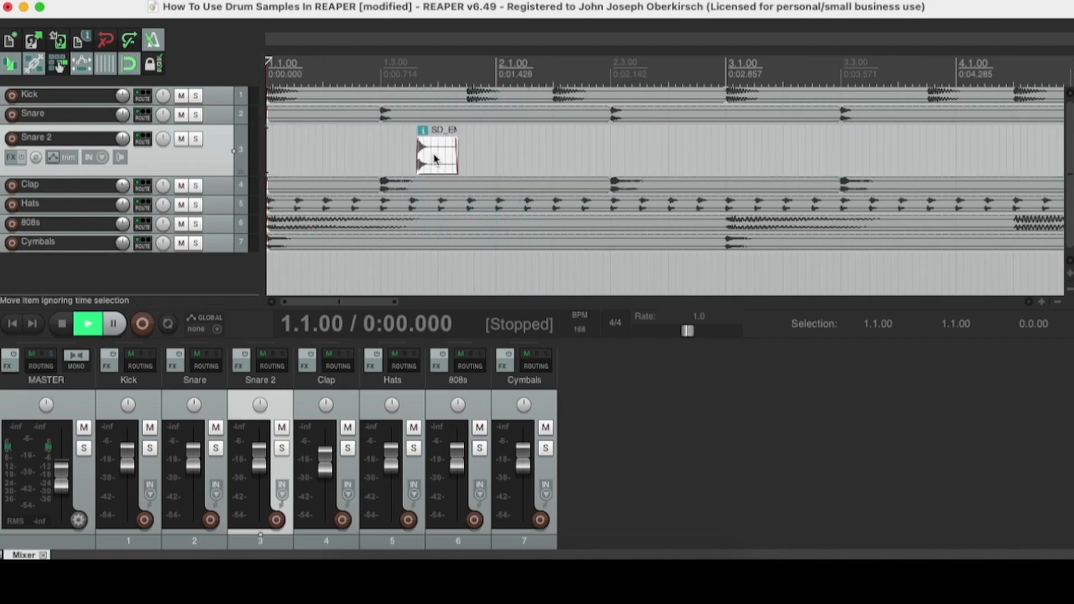
left_click(431, 162)
scroll(430, 162, "up", 5)
key("space")
scroll(533, 165, "down", 3)
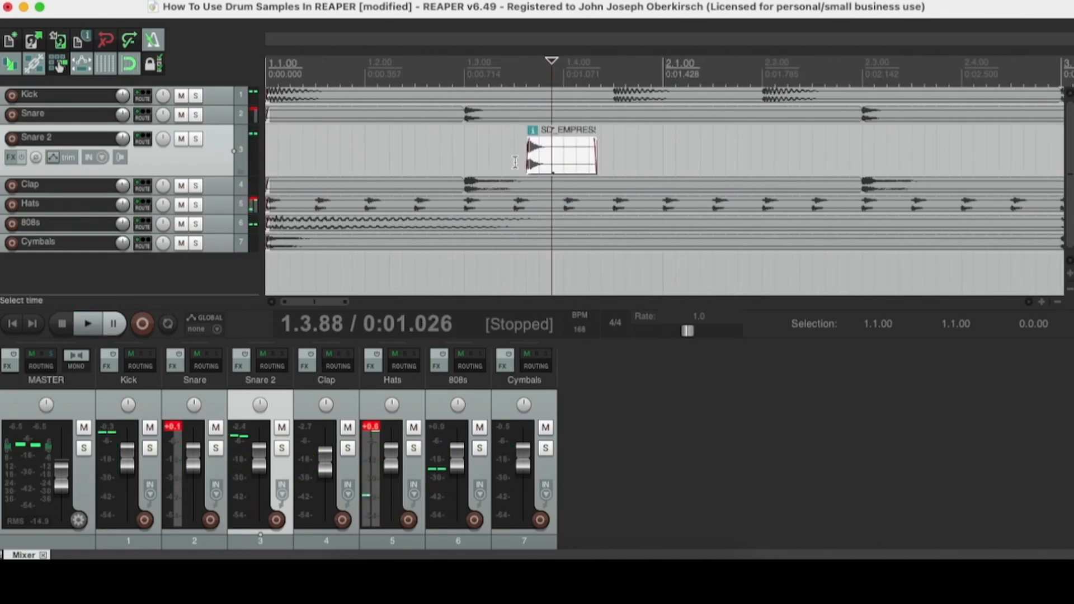
left_click_drag(554, 159, 527, 160)
key("space")
key("space")
key("space")
Step: Set the Snare 2 track volume to 3 dB and play the pattern to check the level
left_click(141, 140)
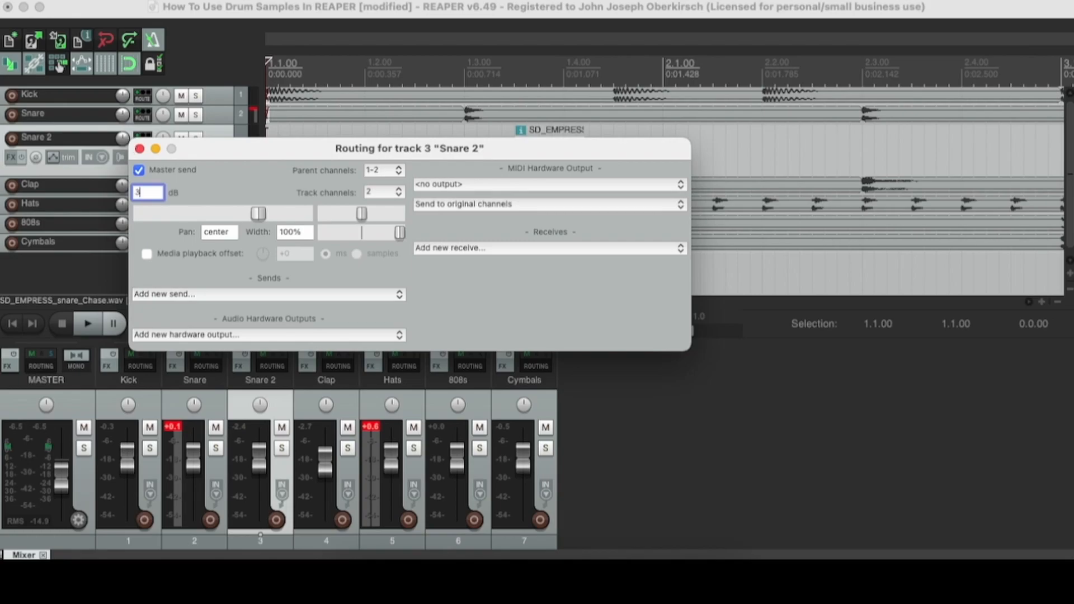
left_click(139, 148)
key("space")
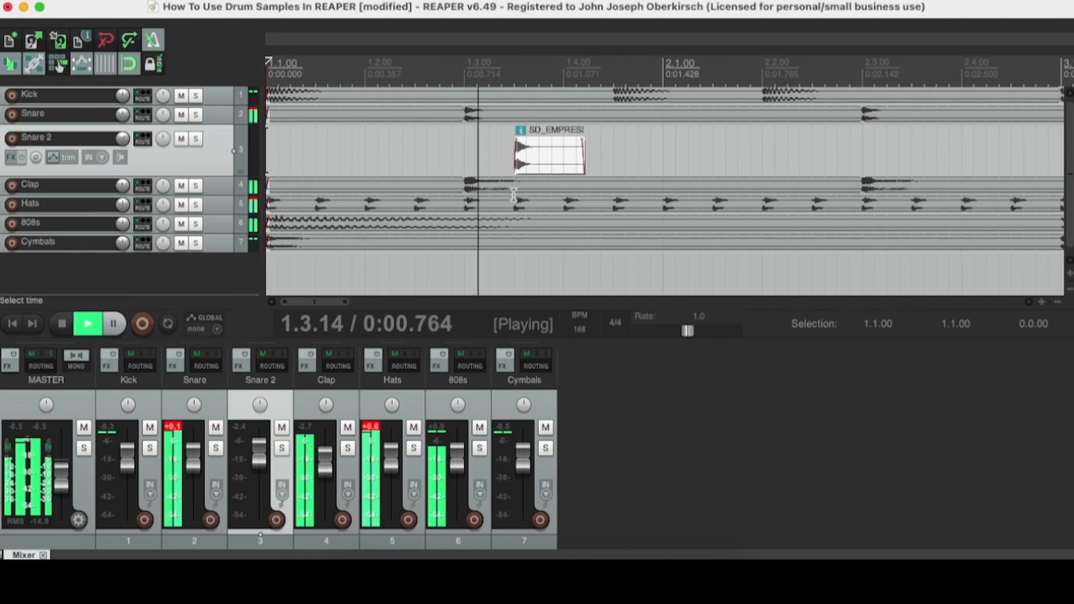
key("space")
Step: Trim the end of the Snare 2 hit to 1.4.00, then copy it and paste the copy at 1.4.00
left_click(549, 154)
left_click_drag(578, 159, 561, 160)
right_click(558, 154)
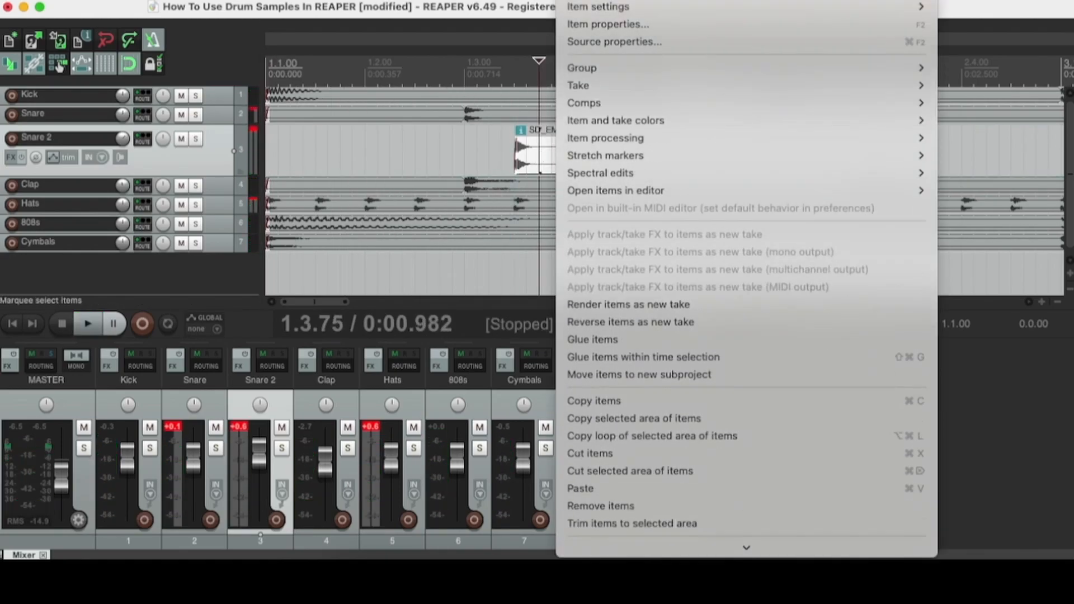
left_click(603, 348)
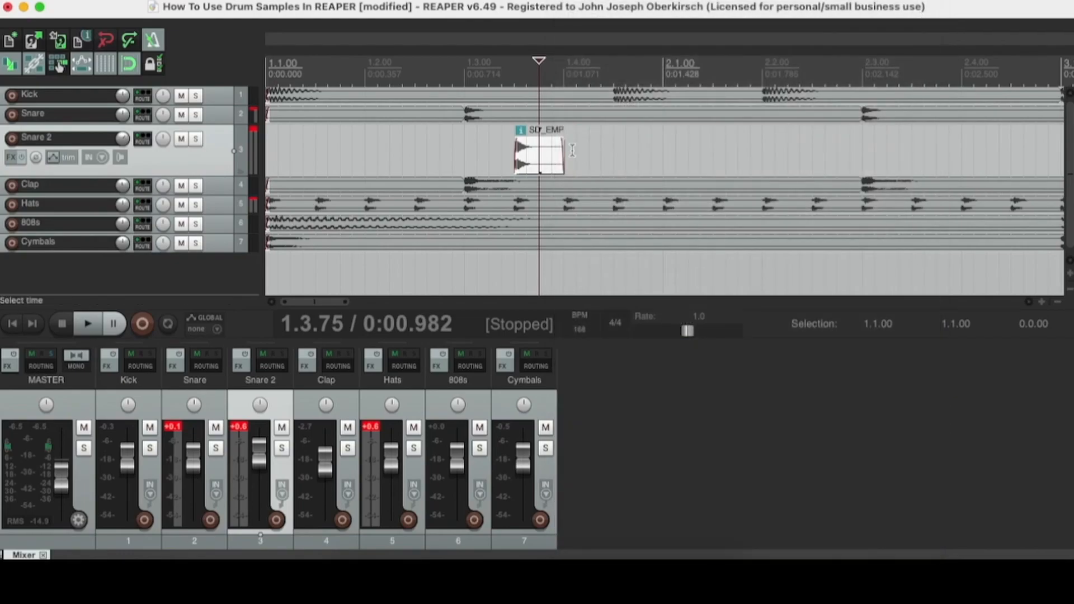
left_click(562, 144)
right_click(568, 164)
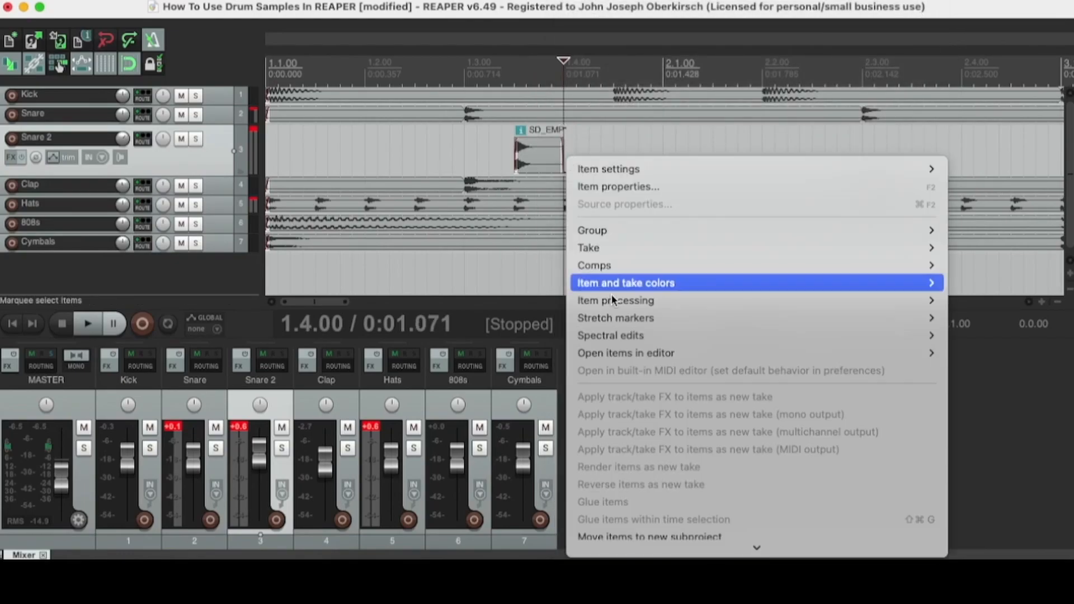
left_click(612, 484)
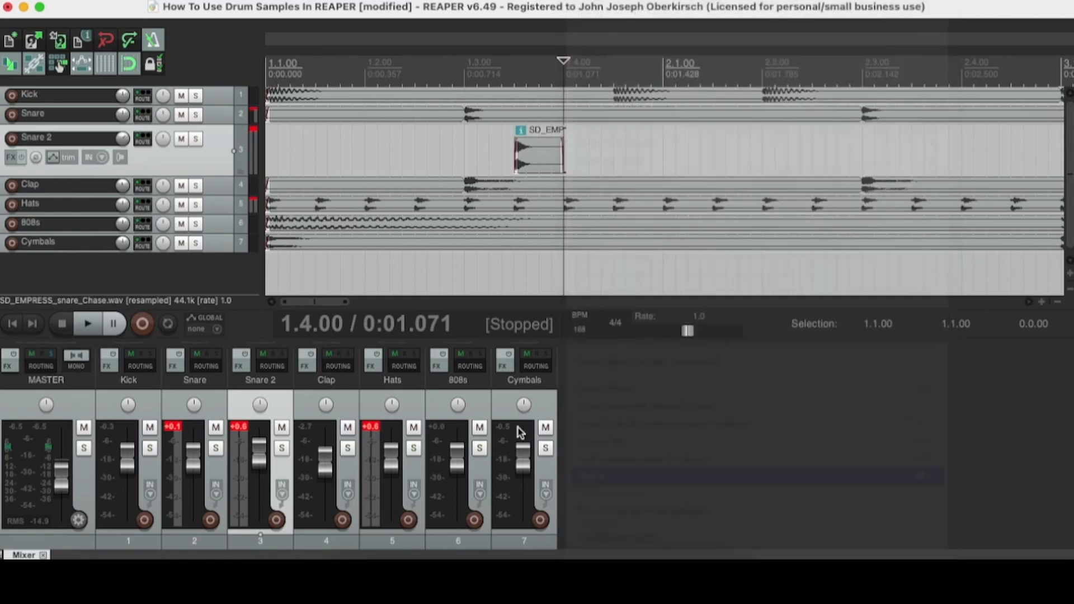
Step: Play the pattern from the project start and move the copied Snare 2 hit to 1.4.50
left_click(11, 325)
key("space")
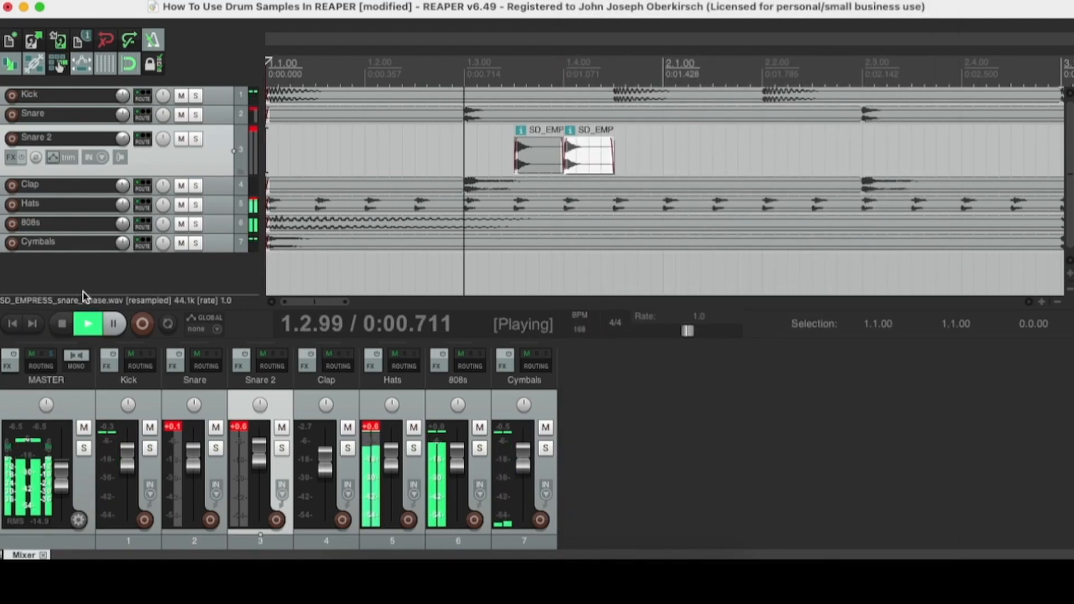
key("space")
left_click_drag(595, 167, 654, 172)
key("space")
key("space")
key("space")
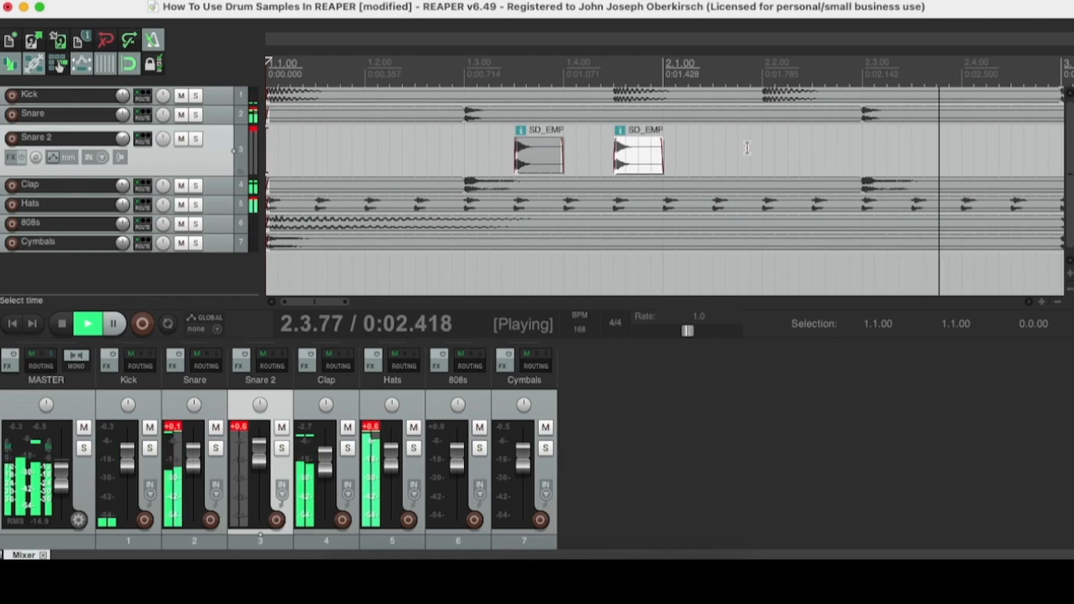
key("space")
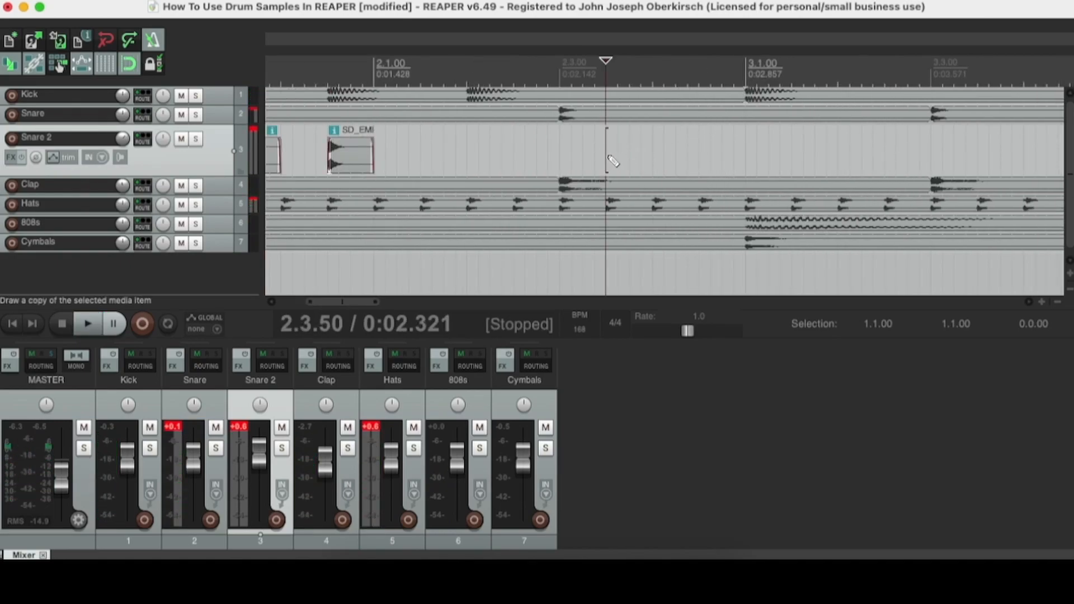
Step: Place two more Snare 2 hits back to back at 2.3.50 and 2.4.00, and play the pattern
key("ctrl+d")
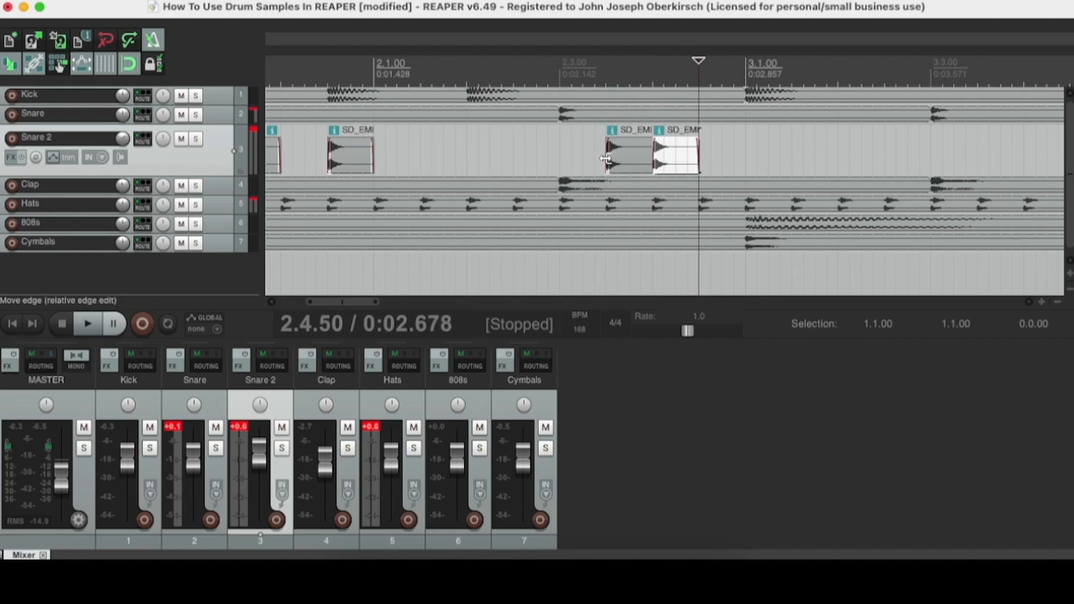
left_click(5, 326)
key("space")
scroll(776, 134, "up", 5)
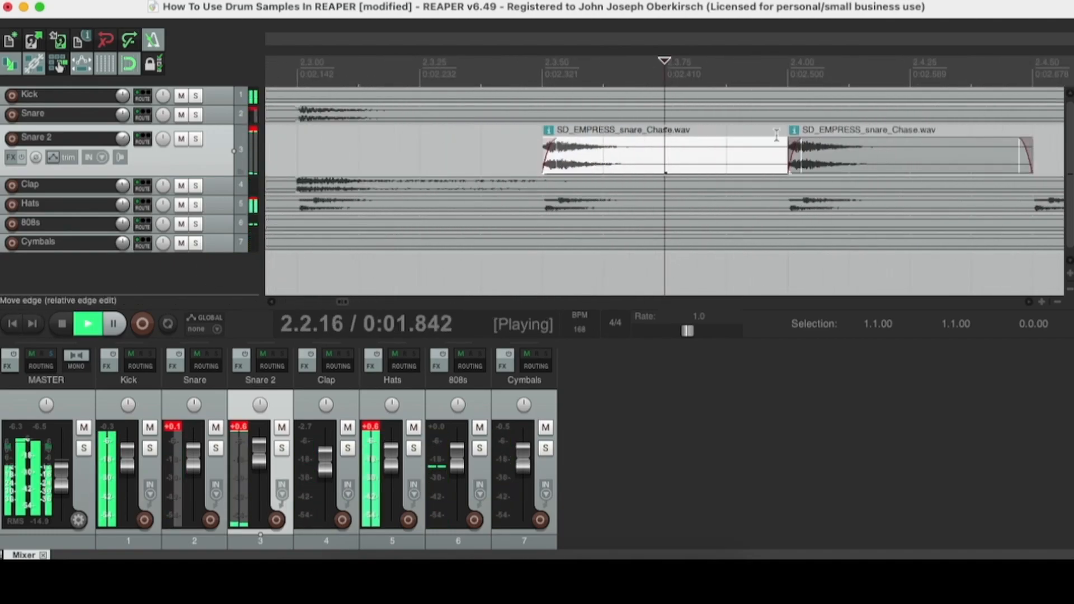
scroll(707, 151, "down", 5)
key("space")
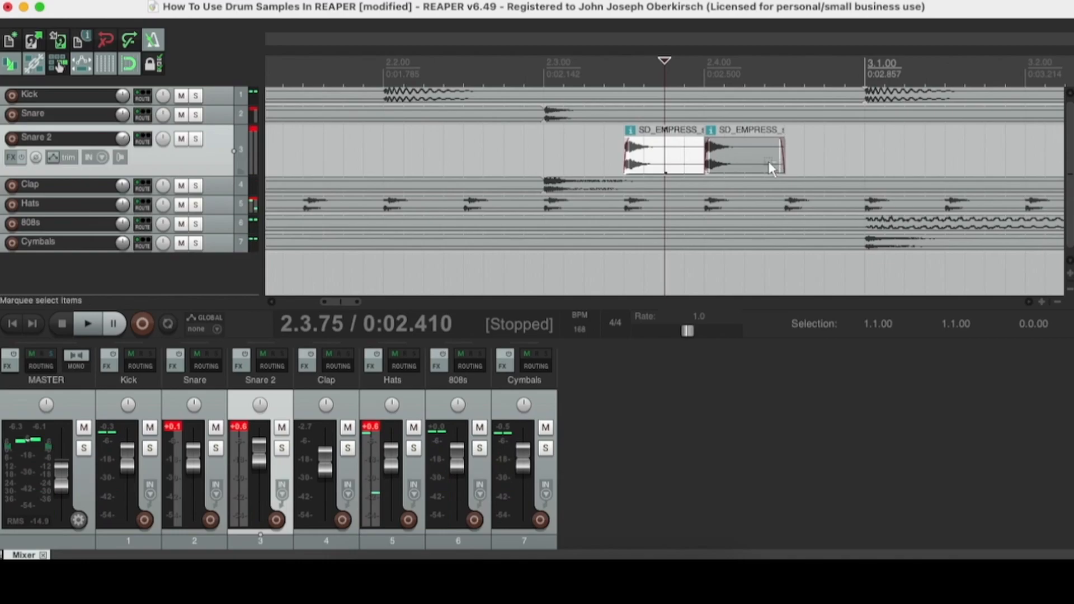
Step: Shift the two bar-two Snare 2 hits to 2.4.00 and 2.4.50, playing the pattern to check them
left_click_drag(664, 150, 744, 150)
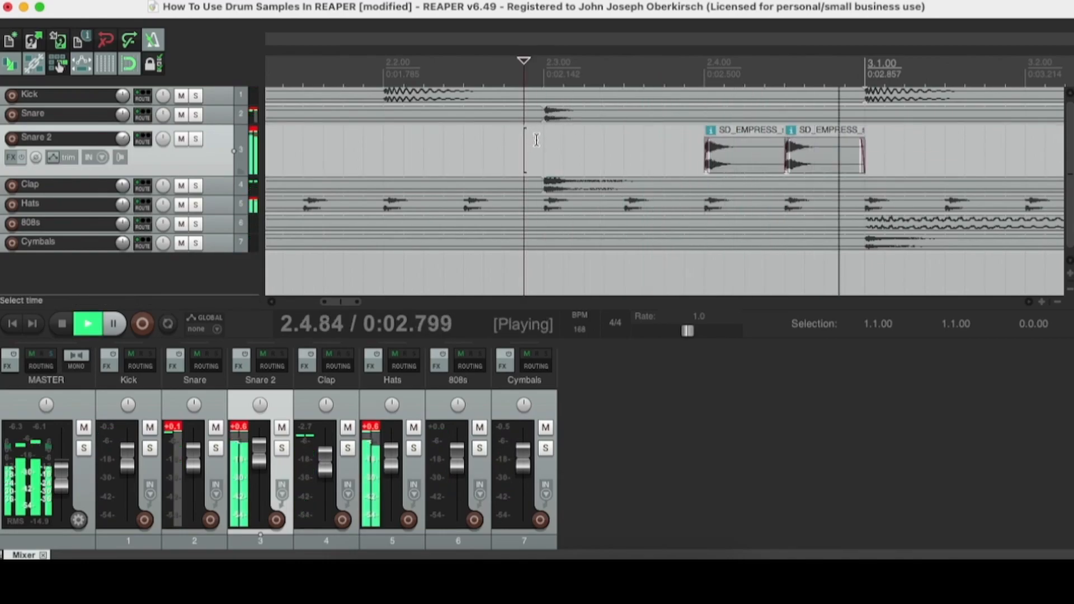
key("space")
left_click(376, 141)
key("space")
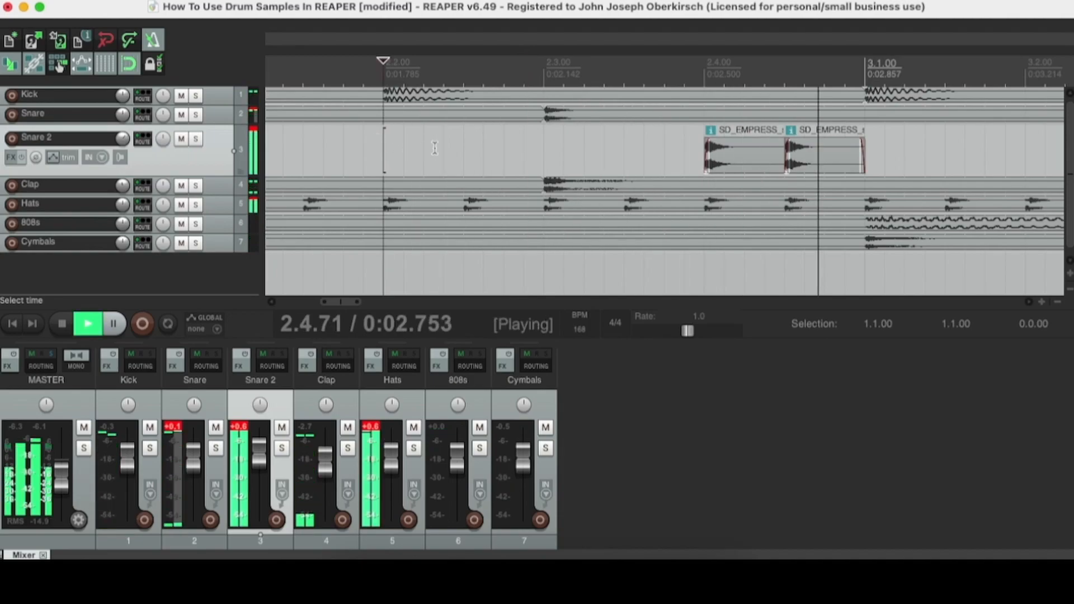
scroll(376, 142, "down", 8)
key("space")
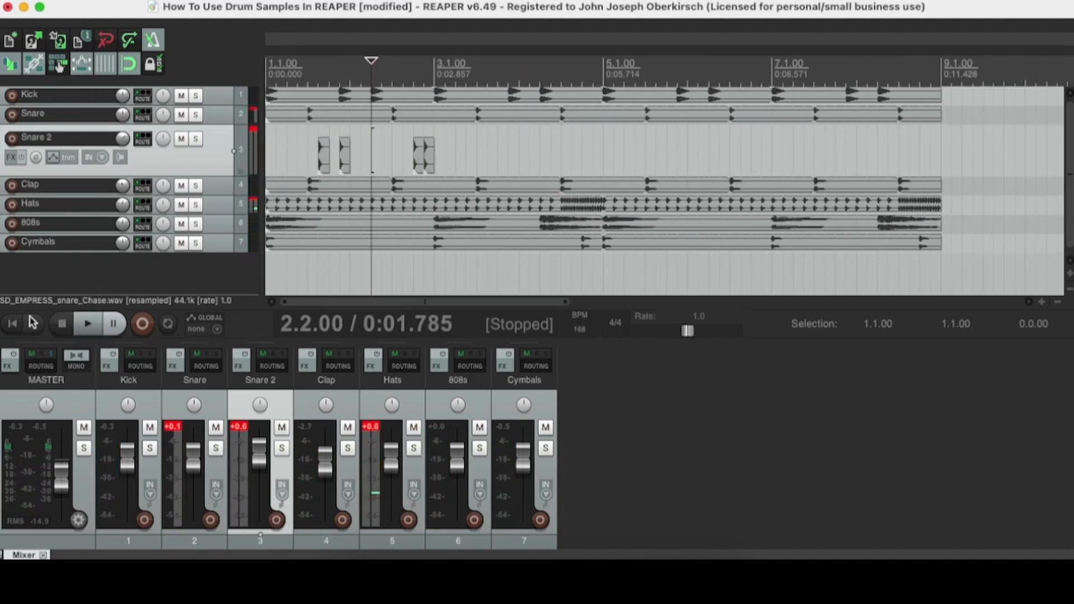
key("space")
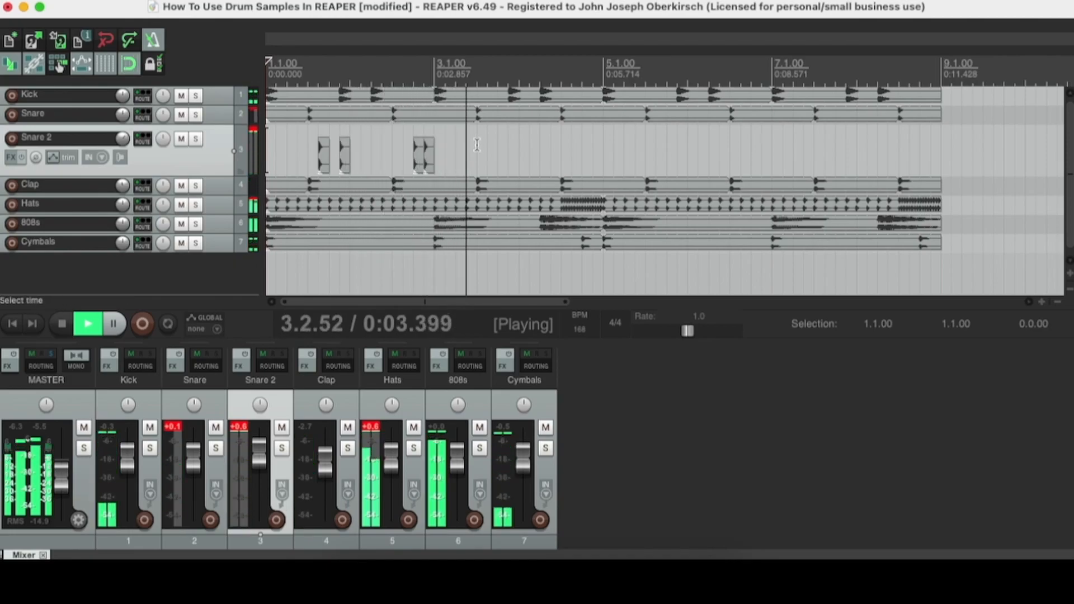
key("space")
Step: Select all four Snare 2 hits and glue them into a single item
scroll(335, 157, "up", 6)
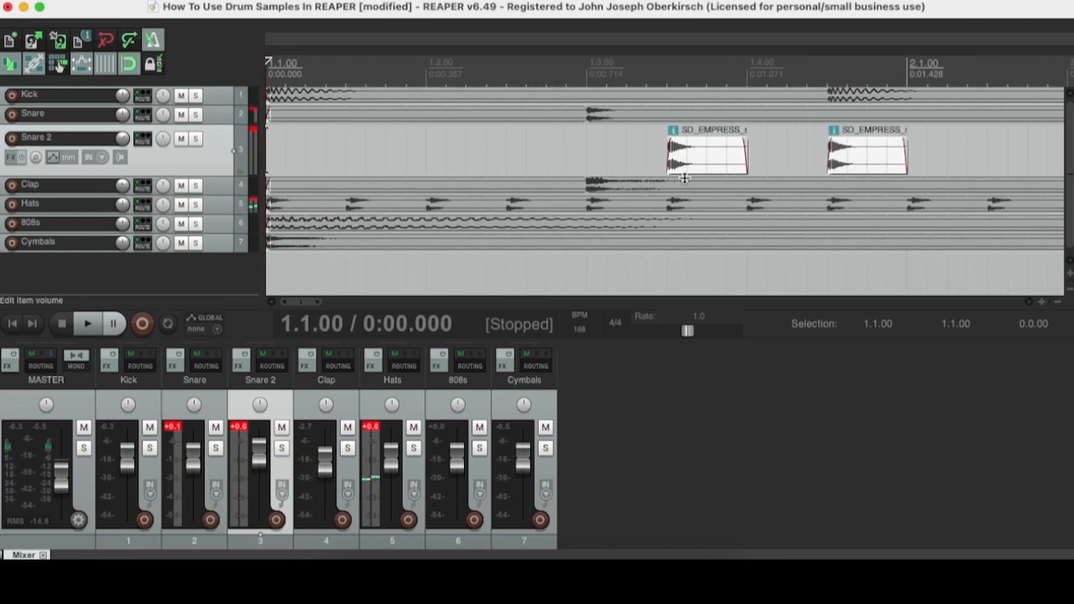
scroll(847, 152, "down", 2)
right_click(596, 165)
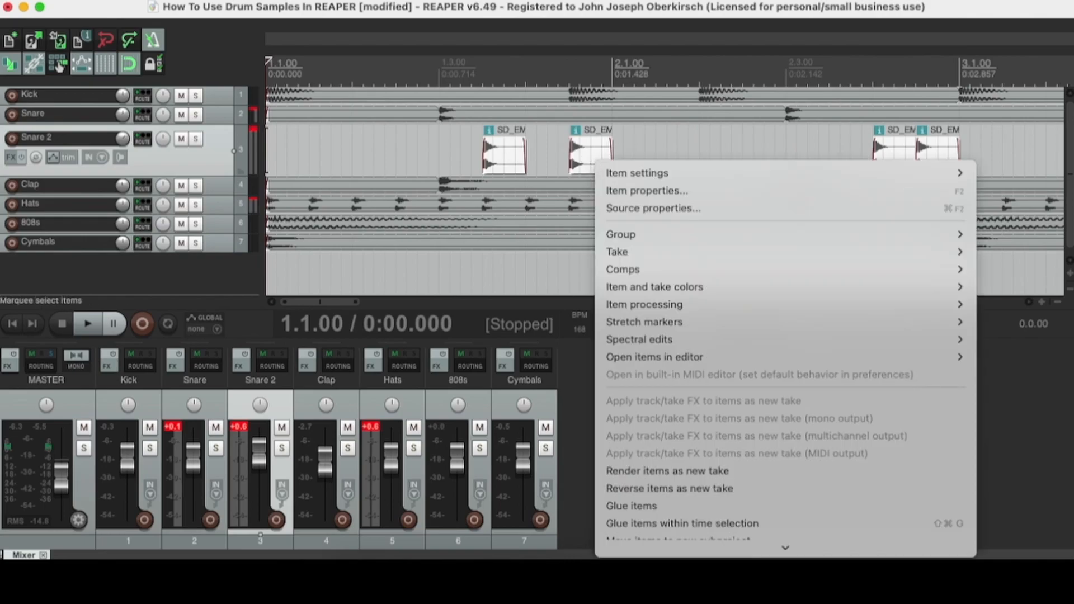
left_click(664, 384)
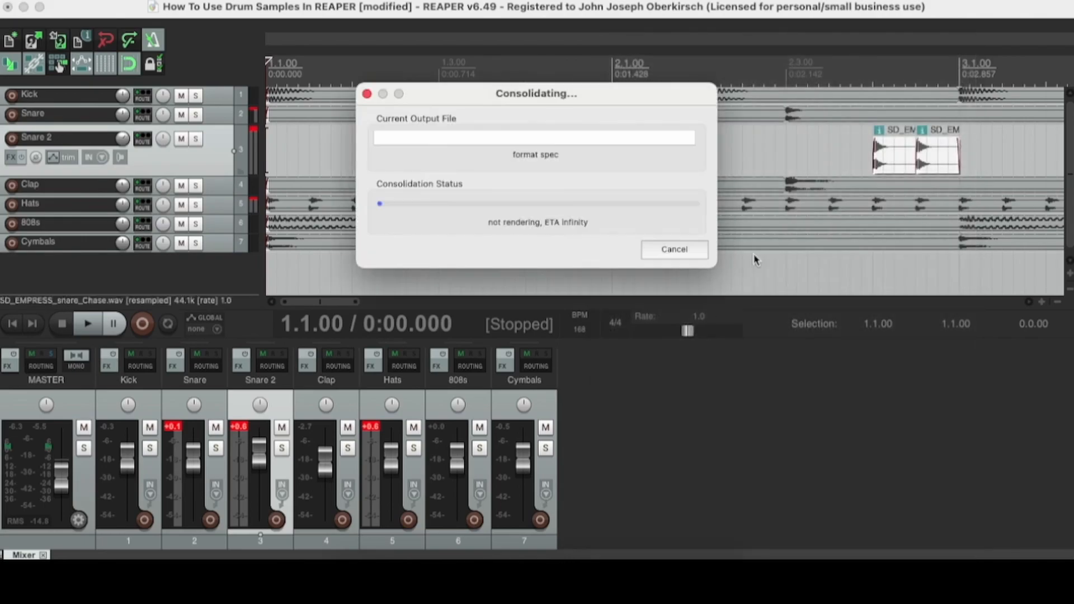
scroll(816, 173, "down", 3)
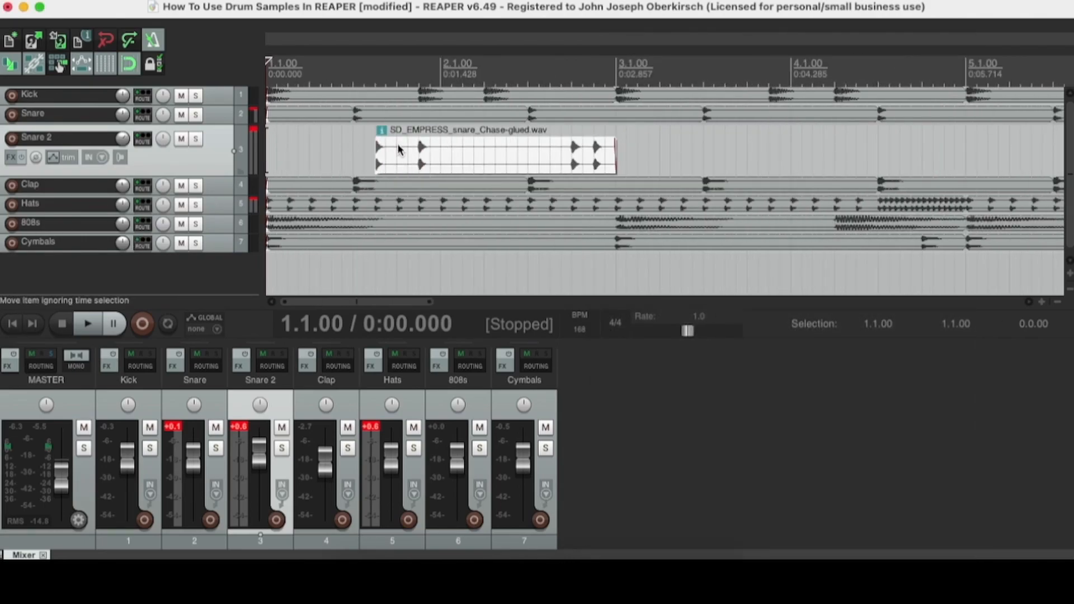
Step: Extend the start of the glued Snare 2 item back to 1.1.00 and glue it again as a two-bar item
left_click_drag(374, 156, 267, 156)
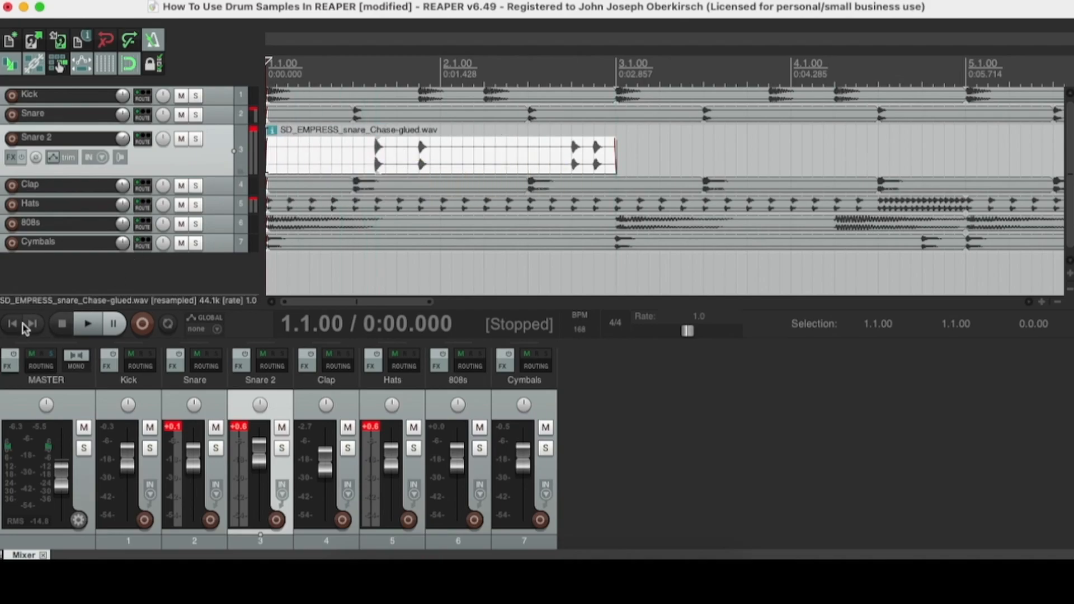
right_click(457, 177)
scroll(494, 474, "down", 5)
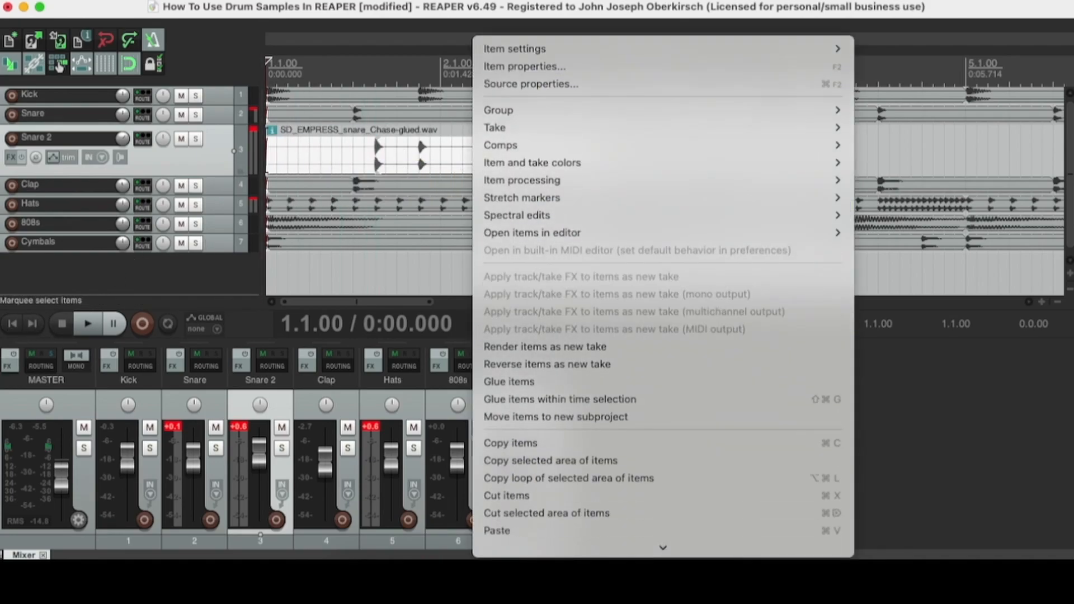
left_click(526, 330)
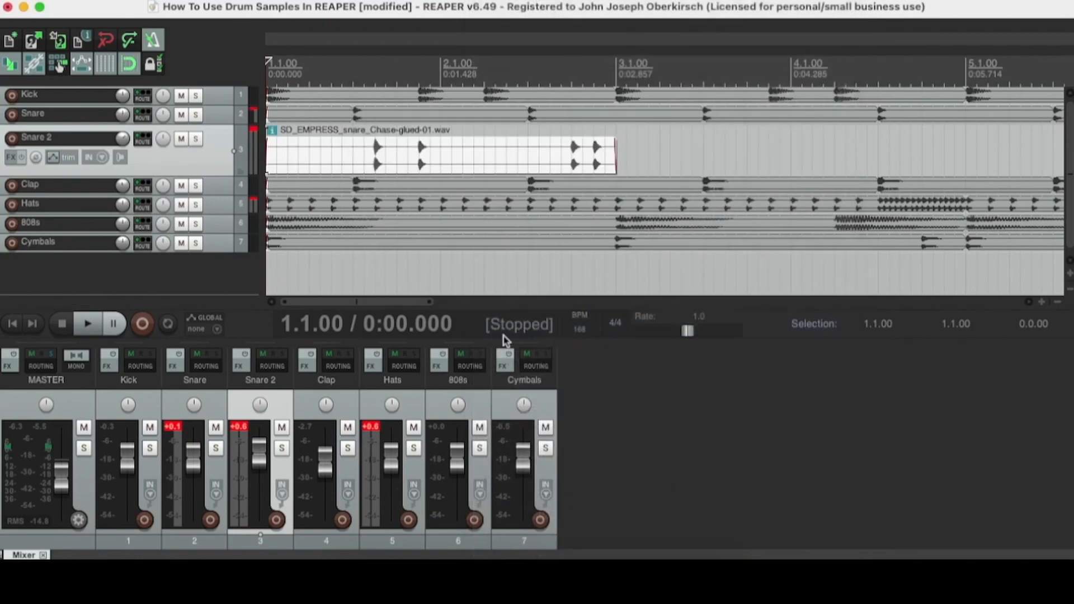
Step: Play the two-bar pattern to check the reglued Snare 2 item
key("space")
left_click(596, 168)
scroll(614, 160, "down", 2)
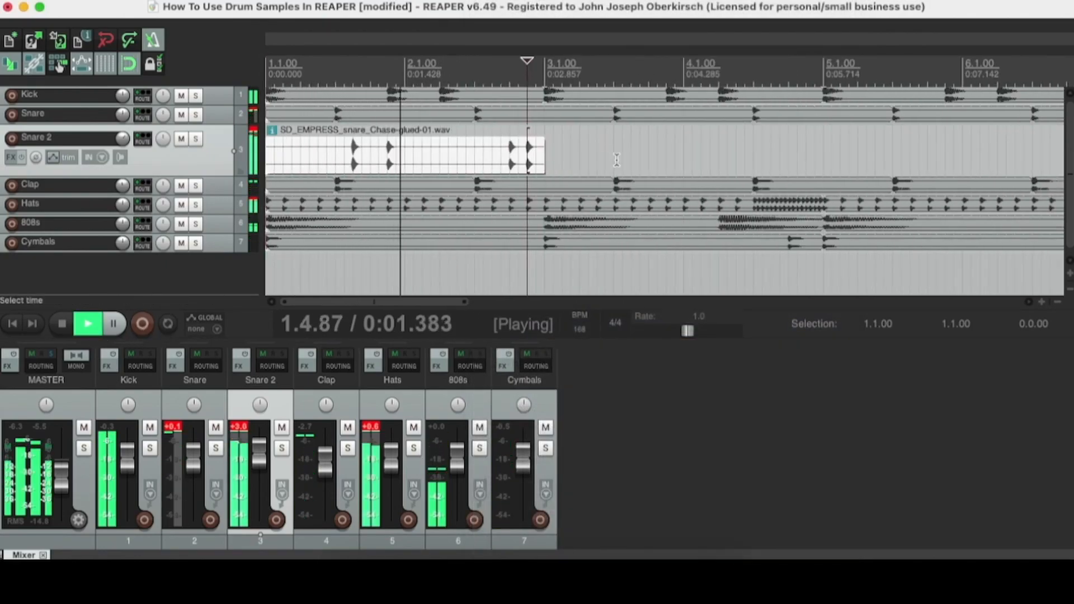
scroll(660, 165, "up", 5)
scroll(707, 176, "down", 3)
key("space")
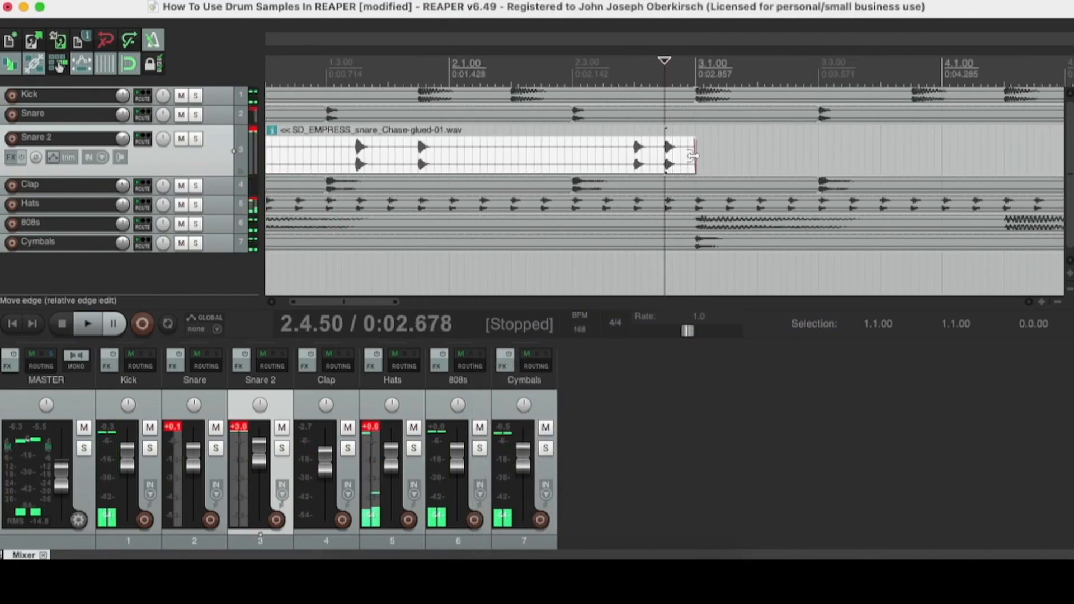
Step: Loop the glued Snare 2 item out to 9.1.00 by extending its end, playing the pattern meanwhile
left_click(695, 155)
left_click_drag(695, 155, 1066, 159)
scroll(783, 186, "down", 3)
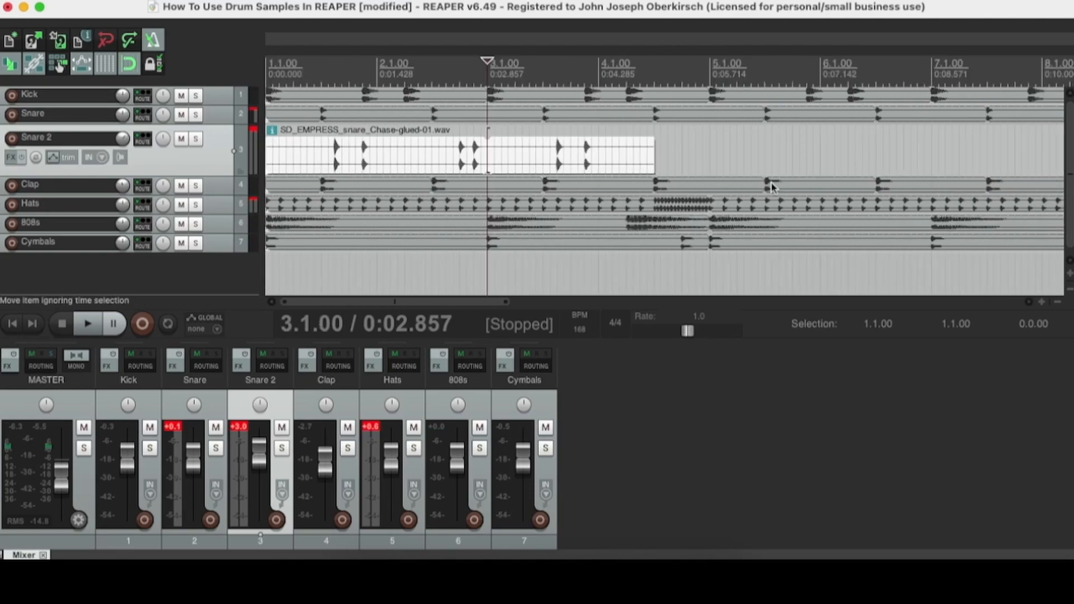
key("space")
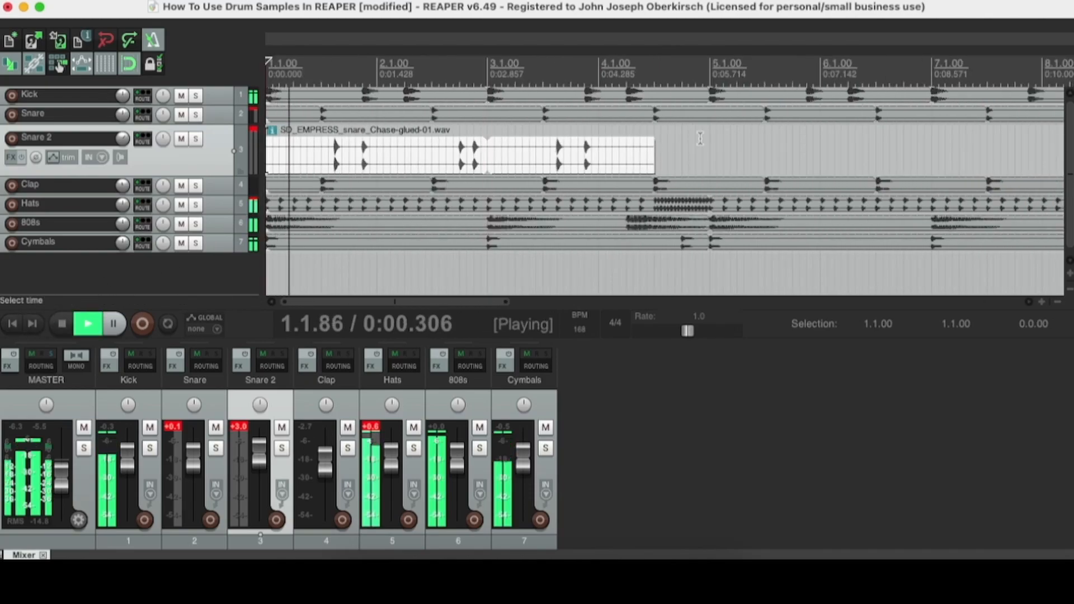
left_click_drag(655, 160, 777, 162)
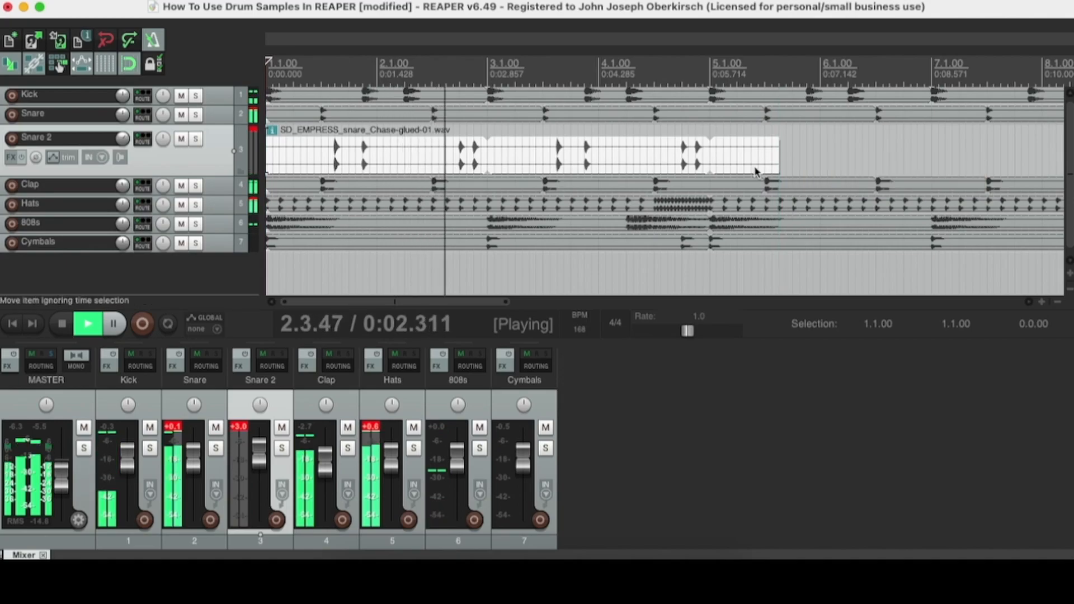
scroll(729, 177, "down", 2)
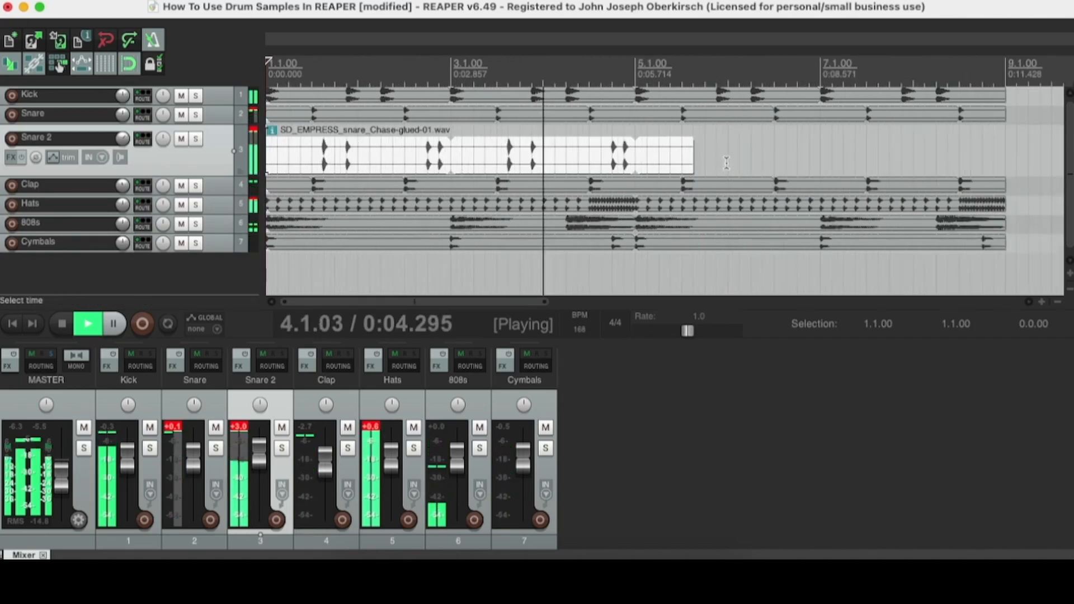
left_click_drag(695, 161, 1006, 163)
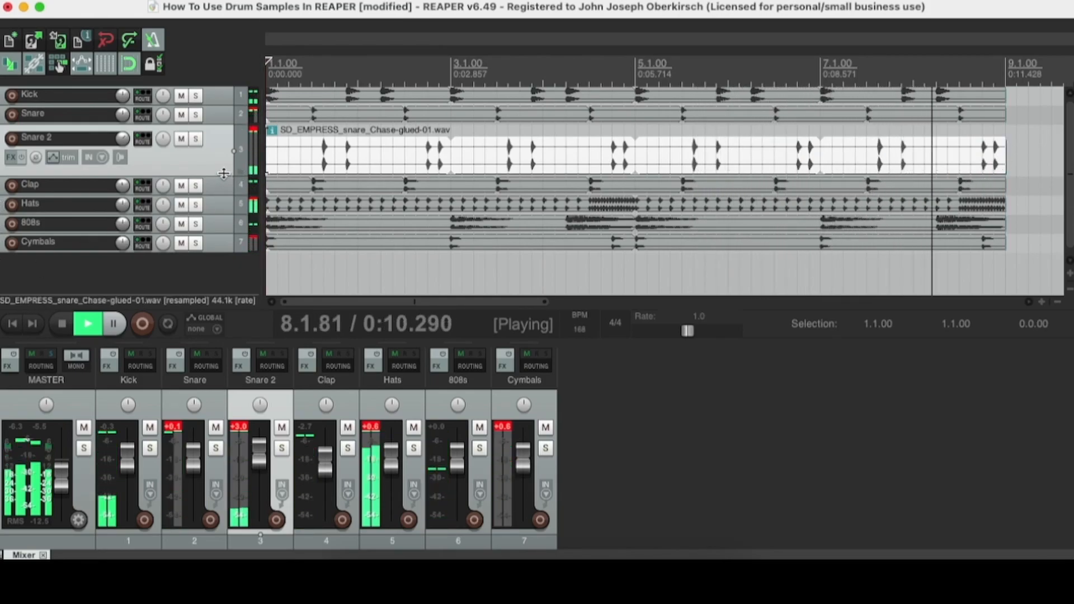
Step: Shrink the Snare 2 track to minimum height and play the full eight-bar pattern from the start
left_click_drag(223, 175, 218, 136)
key("space")
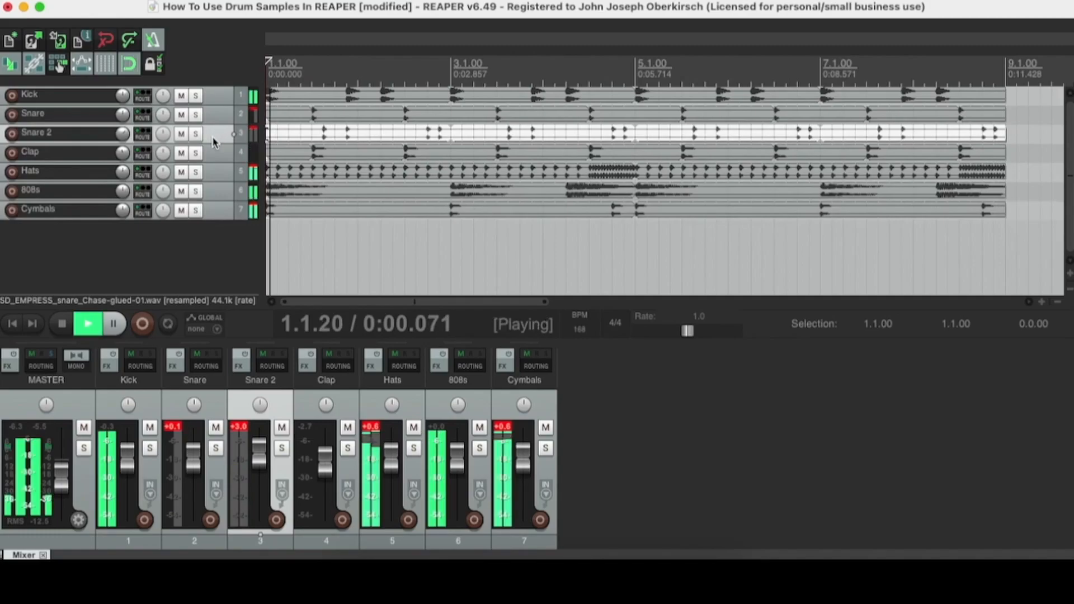
key("space")
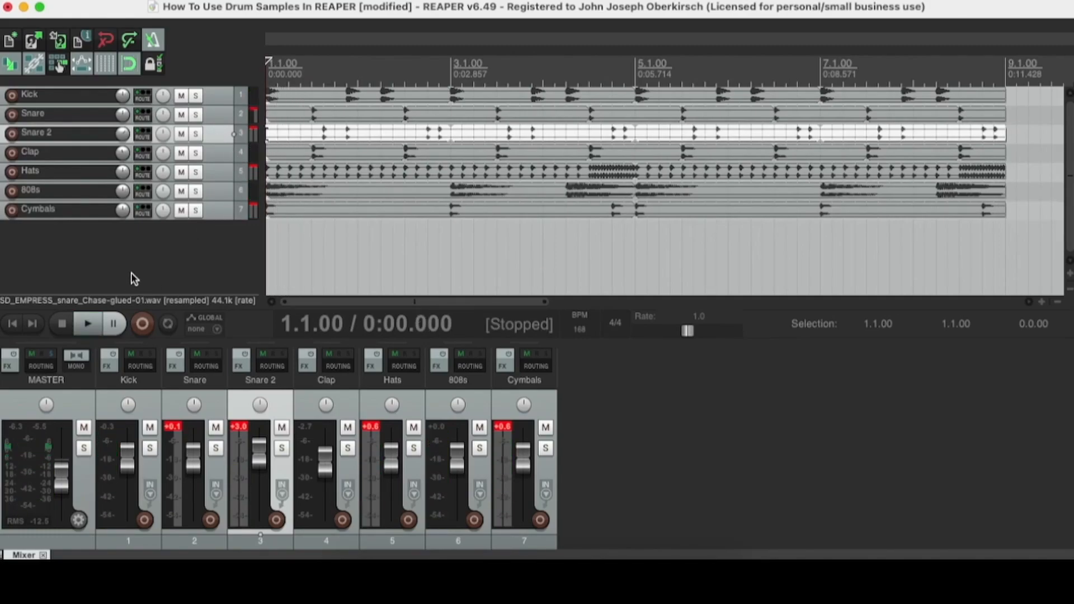
Step: Add a new track named Bleep below Cymbals and bring up the Finder window with the Snare sample folder
double_click(133, 279)
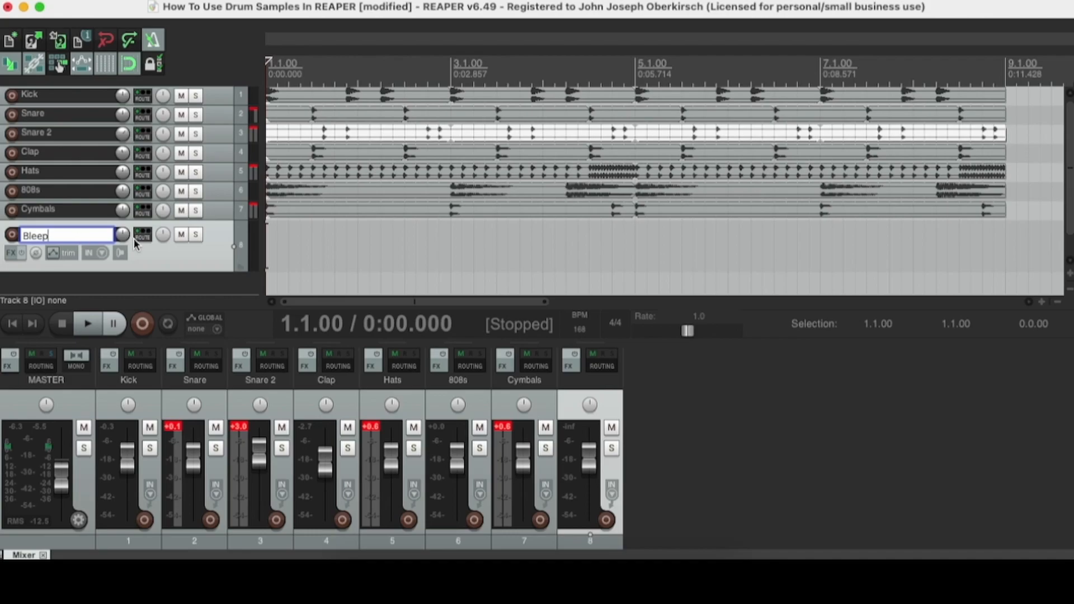
left_click(344, 559)
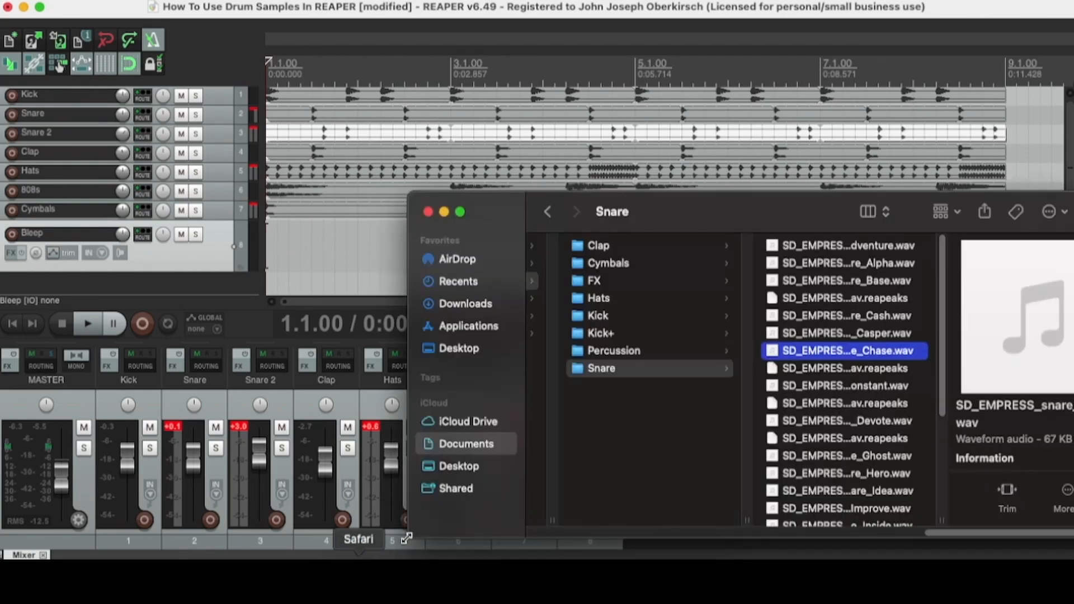
left_click_drag(791, 204, 702, 79)
scroll(806, 345, "down", 1)
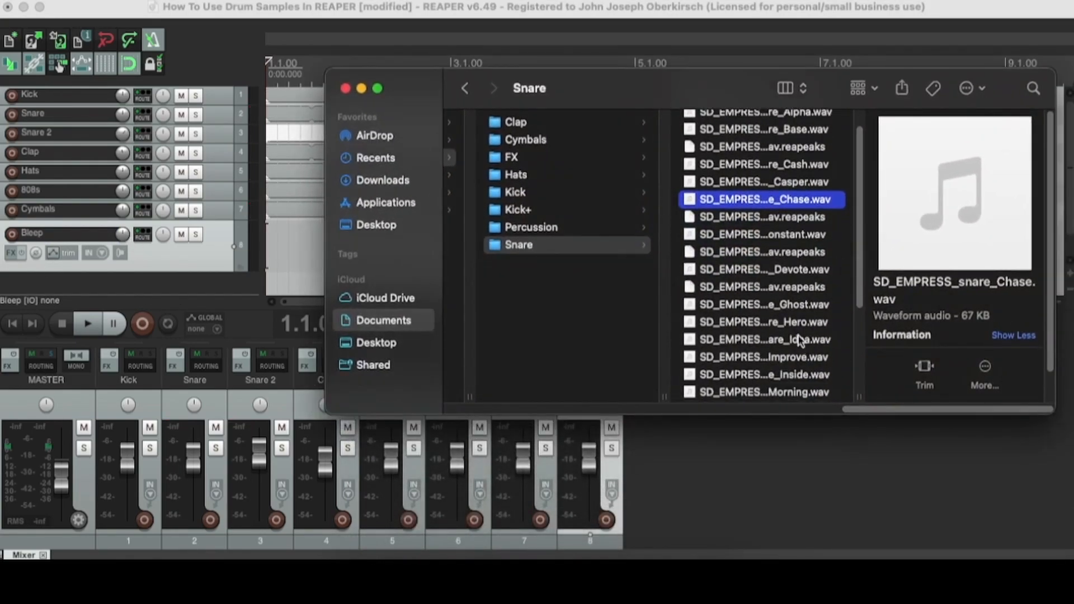
Step: Audition the Ghost, Hero, Titan, Tension and Story snare samples to find a sound for the Bleep track
left_click(781, 307)
mouse_move(974, 189)
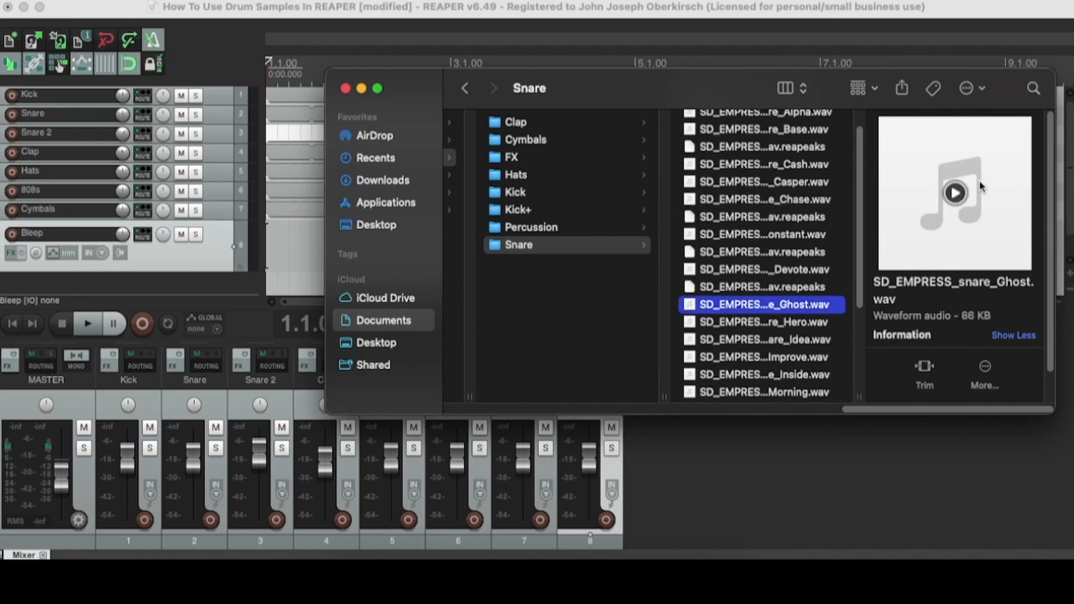
left_click(769, 324)
mouse_move(912, 217)
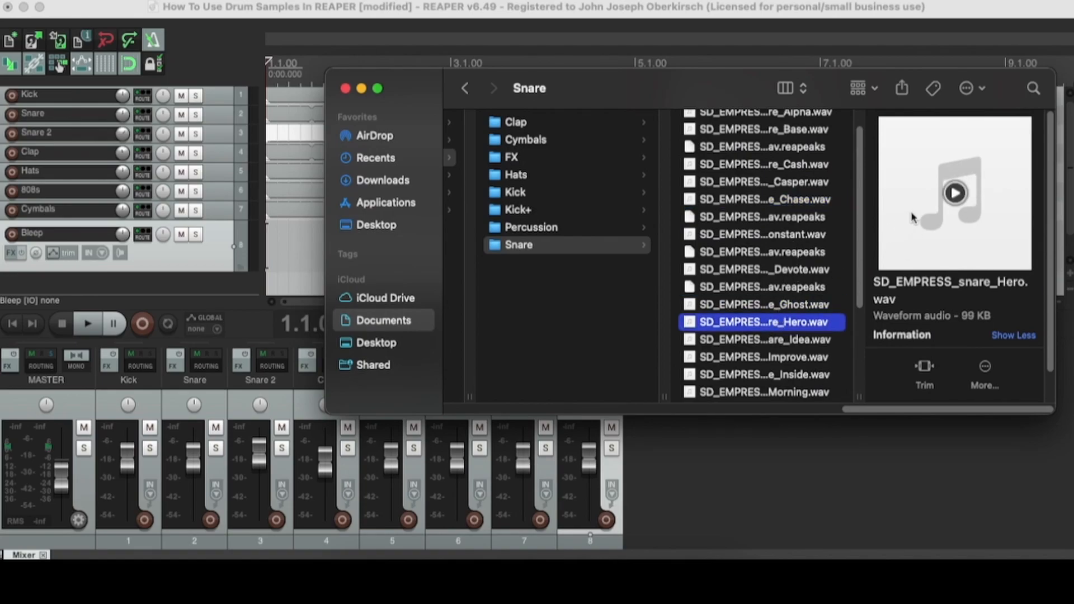
scroll(759, 309, "down", 5)
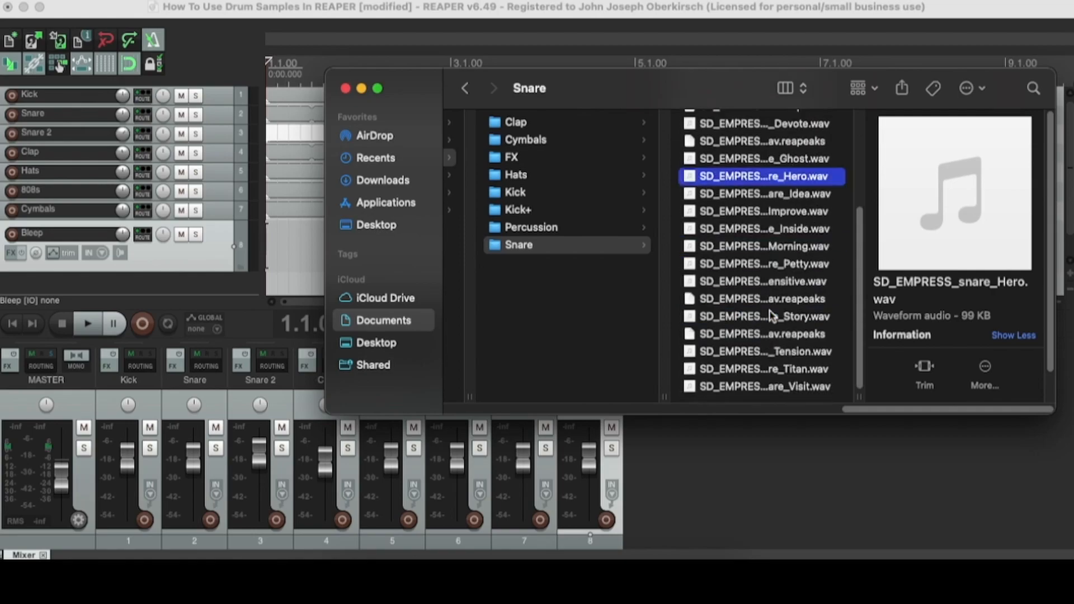
left_click(764, 369)
mouse_move(926, 220)
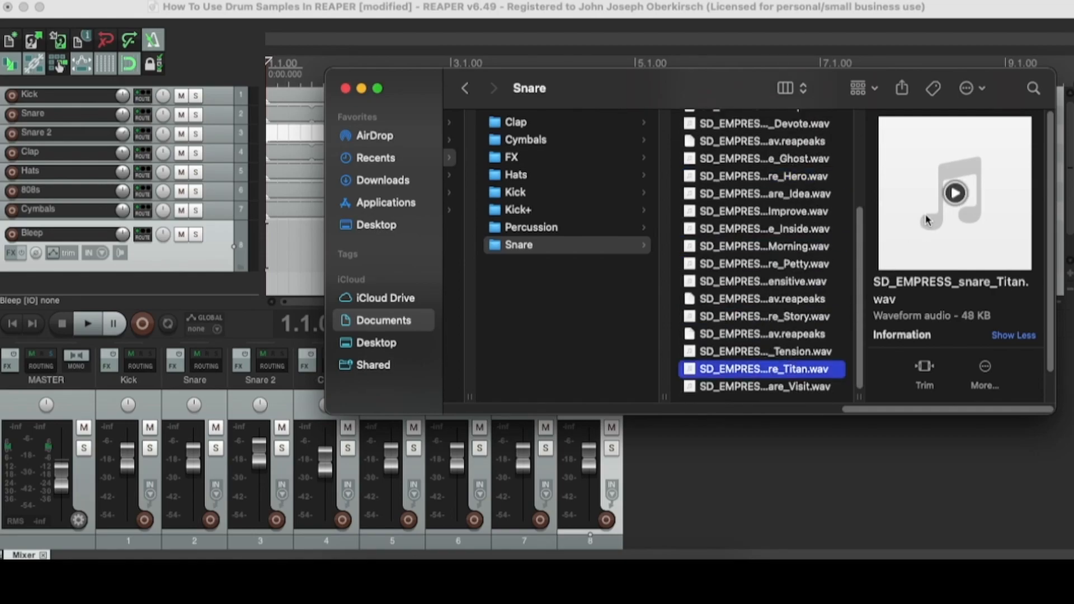
left_click(781, 352)
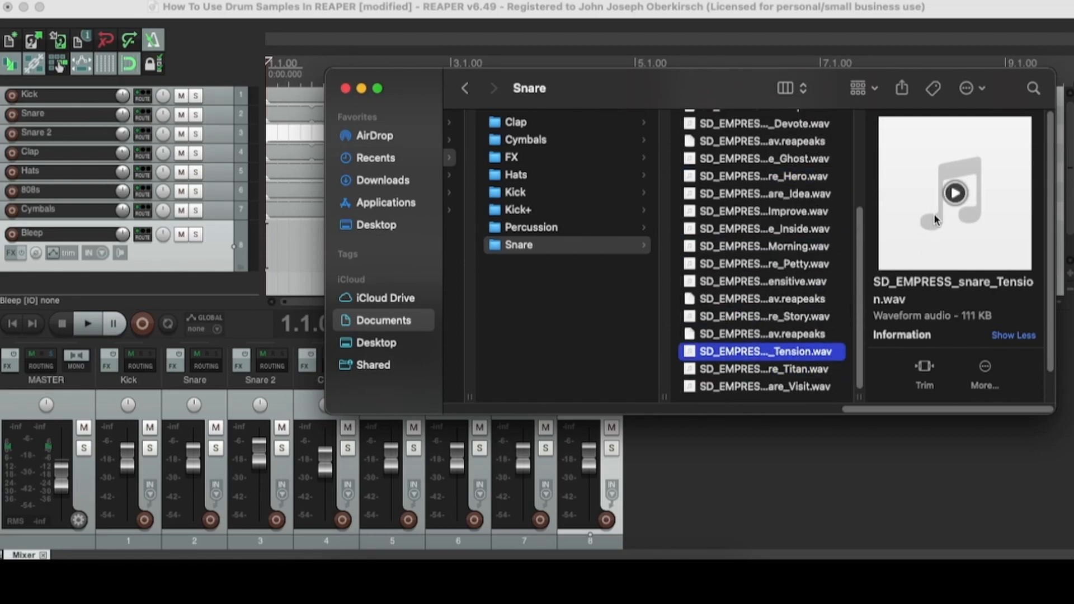
left_click(772, 318)
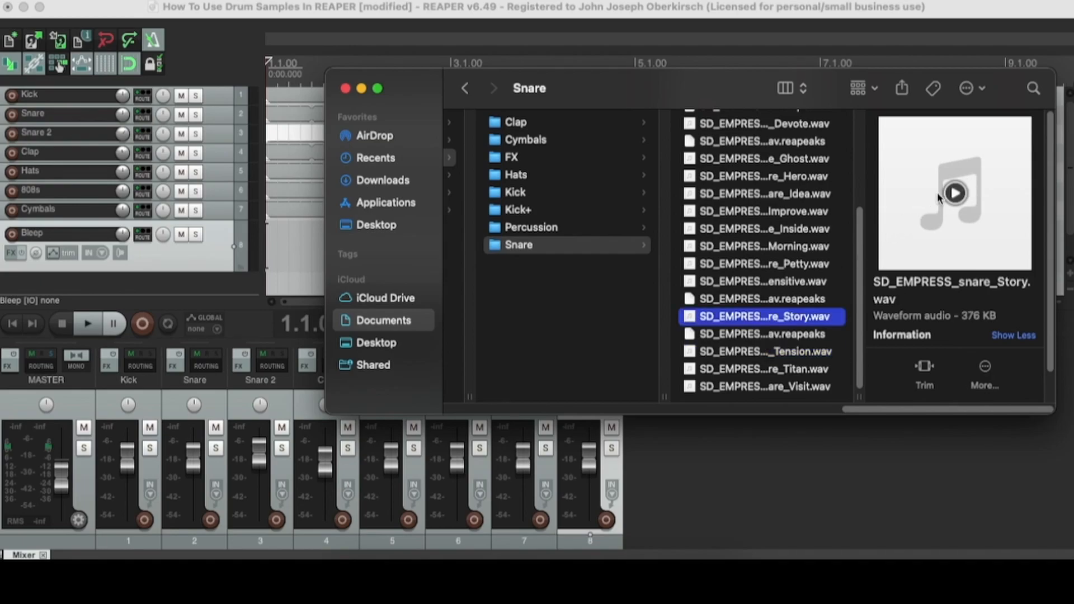
Step: Place SD_EMPRESS_snare_Story.wav on the Bleep track and shift it to 2.1.00
left_click_drag(747, 93, 945, 181)
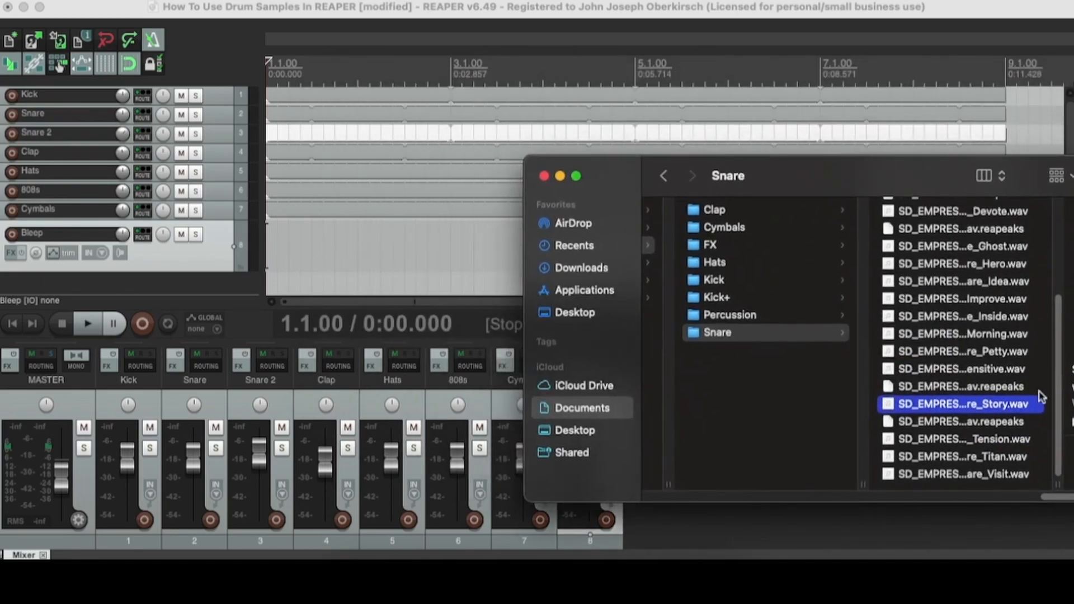
left_click_drag(611, 330, 451, 251)
scroll(621, 220, "up", 3)
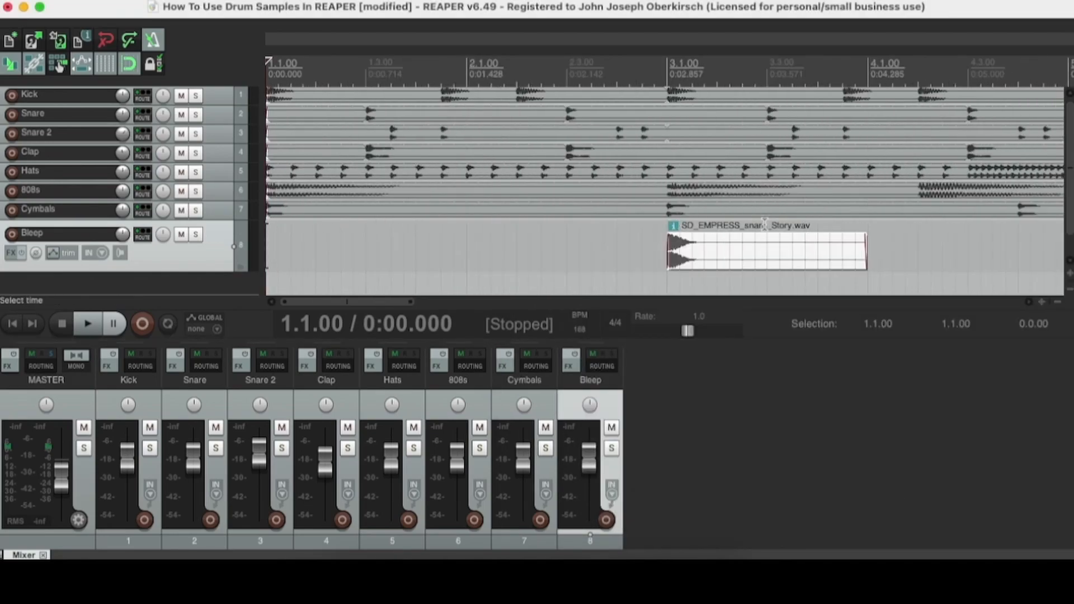
key("space")
key("space")
left_click_drag(731, 244, 522, 250)
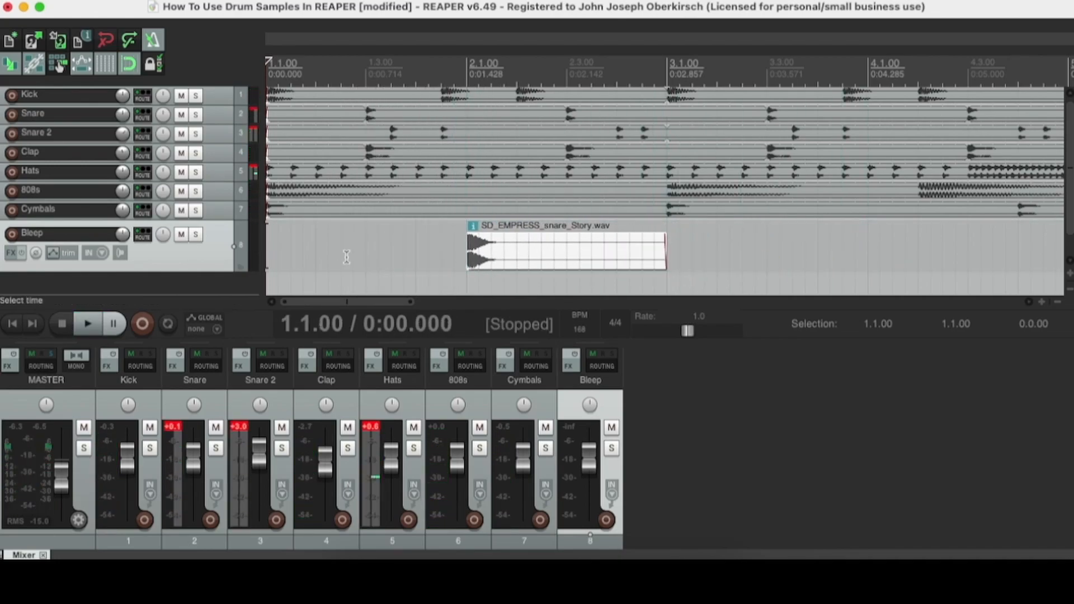
Step: Add the VST VerbSuite Classics reverb to the Bleep track's effects chain
left_click(8, 254)
left_click(73, 206)
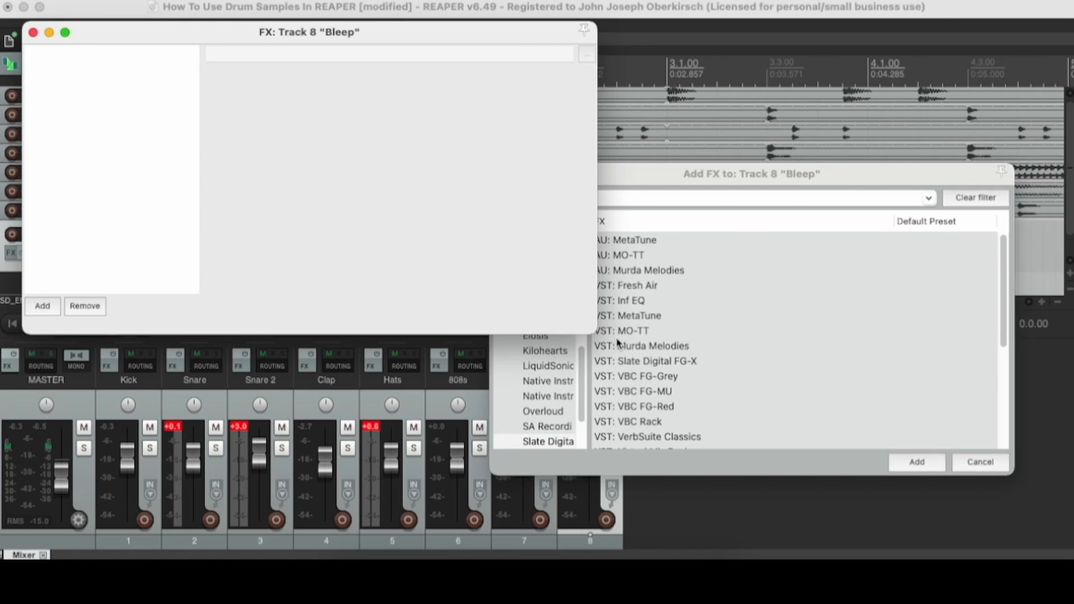
left_click(656, 435)
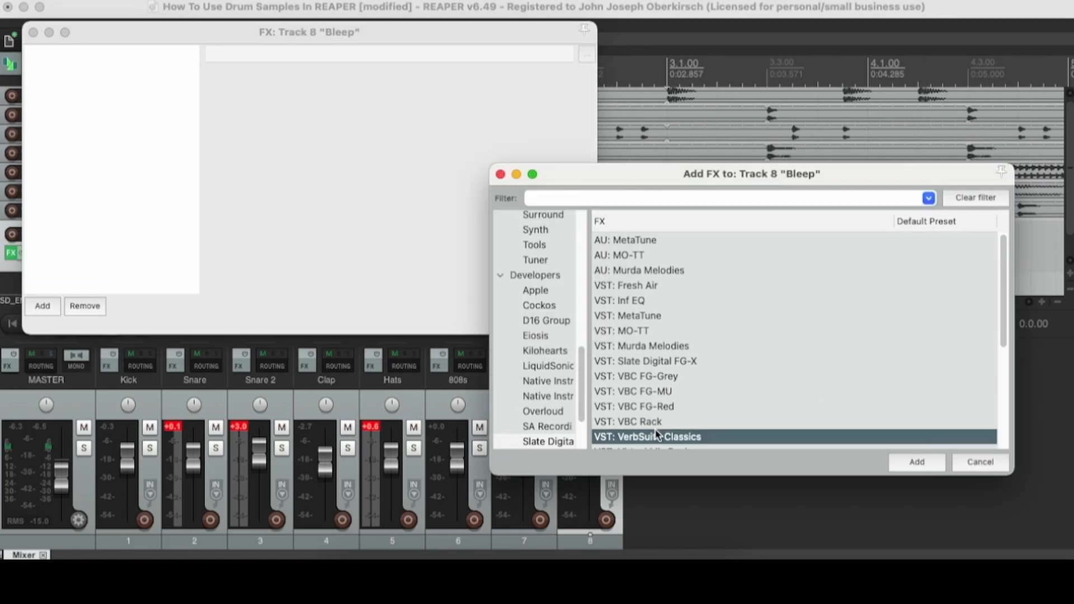
double_click(656, 436)
Step: Load the Dark String Cathedral preset from the Strings category in VerbSuite Classics
left_click(502, 99)
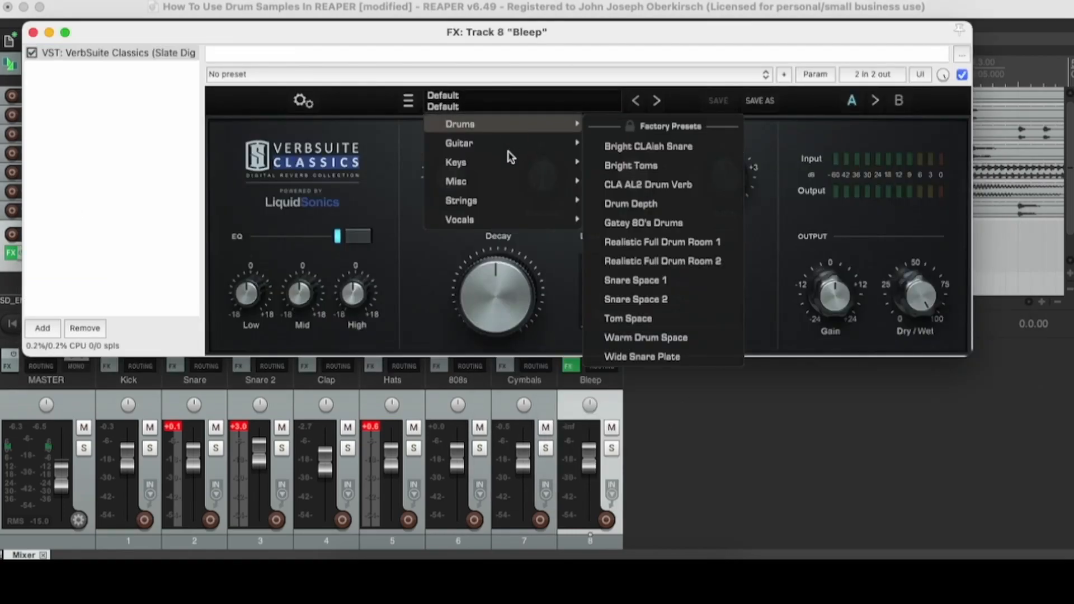
mouse_move(543, 205)
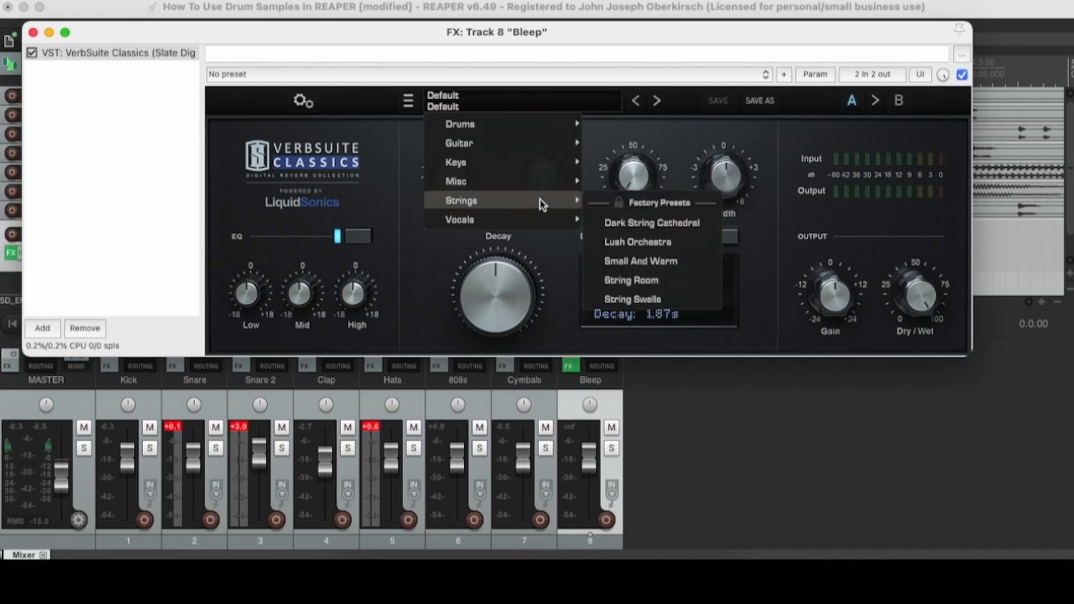
left_click(635, 223)
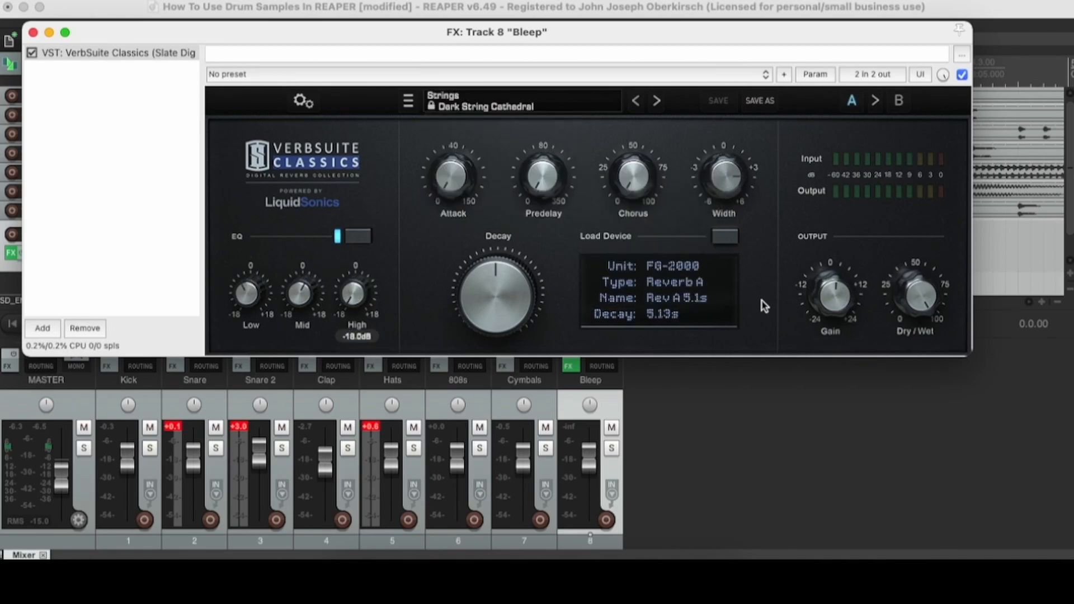
left_click_drag(692, 31, 693, 35)
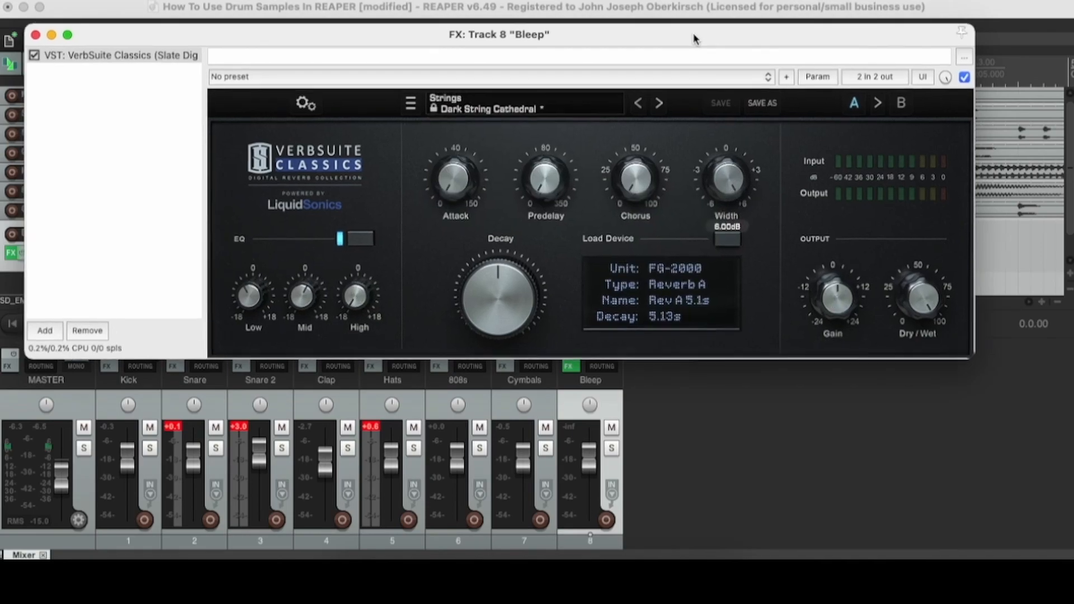
Step: Set the reverb's Dry/Wet mix to 36% while playing the pattern
key("space")
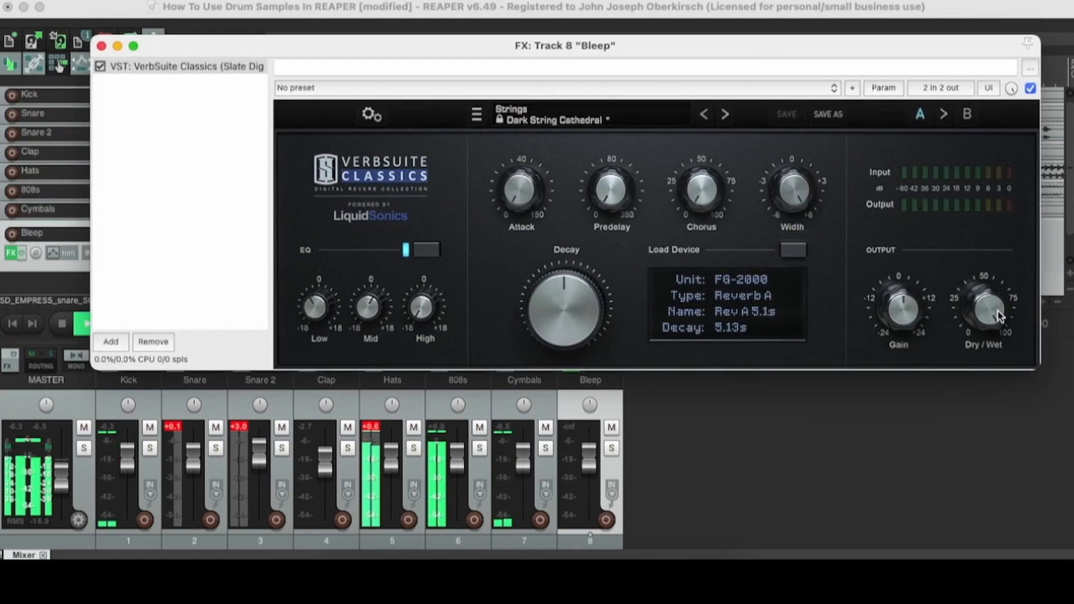
left_click_drag(993, 307, 979, 341)
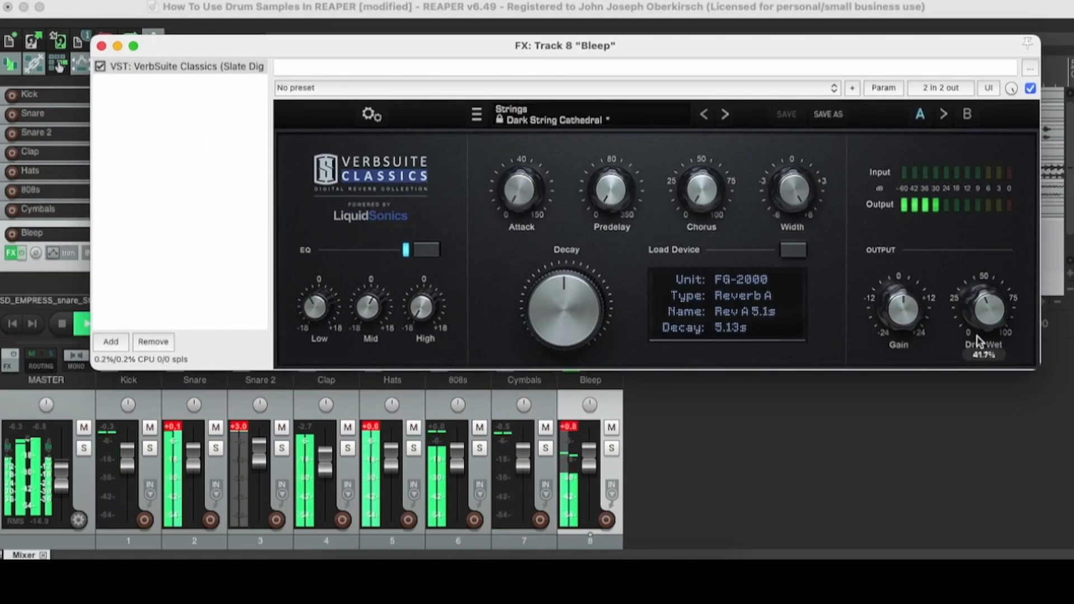
key("space")
key("space")
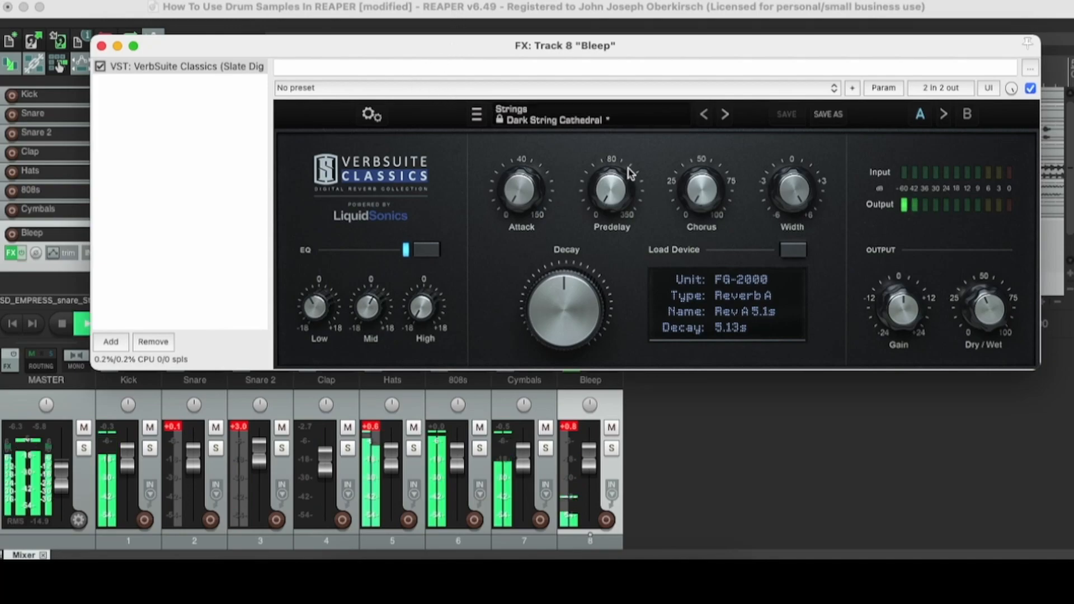
double_click(984, 355)
type("38")
key("Return")
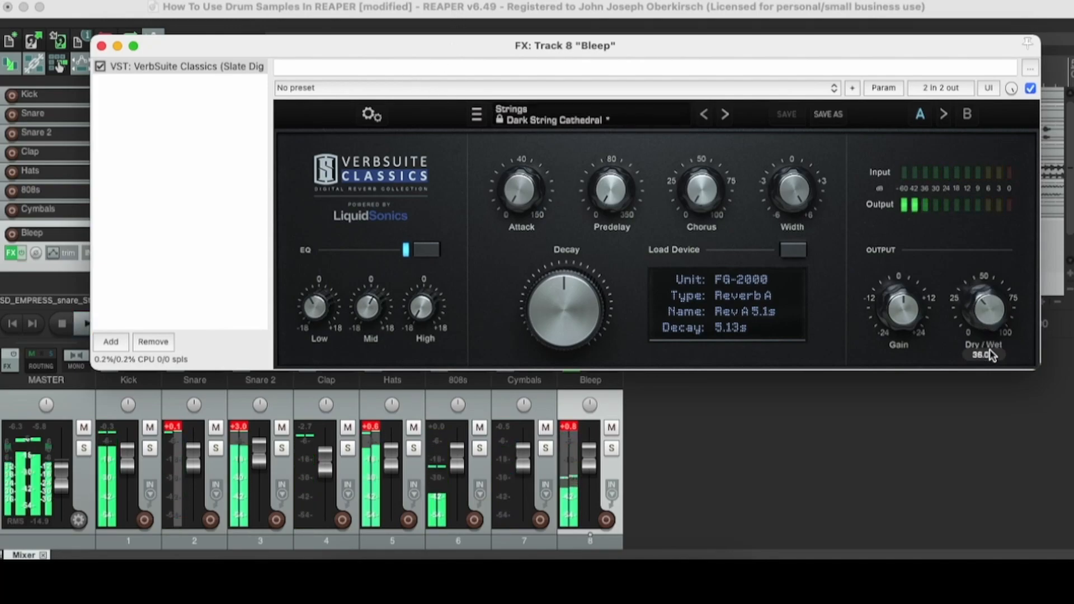
Step: Set the reverb's Chorus to 50% while listening to the pattern
key("space")
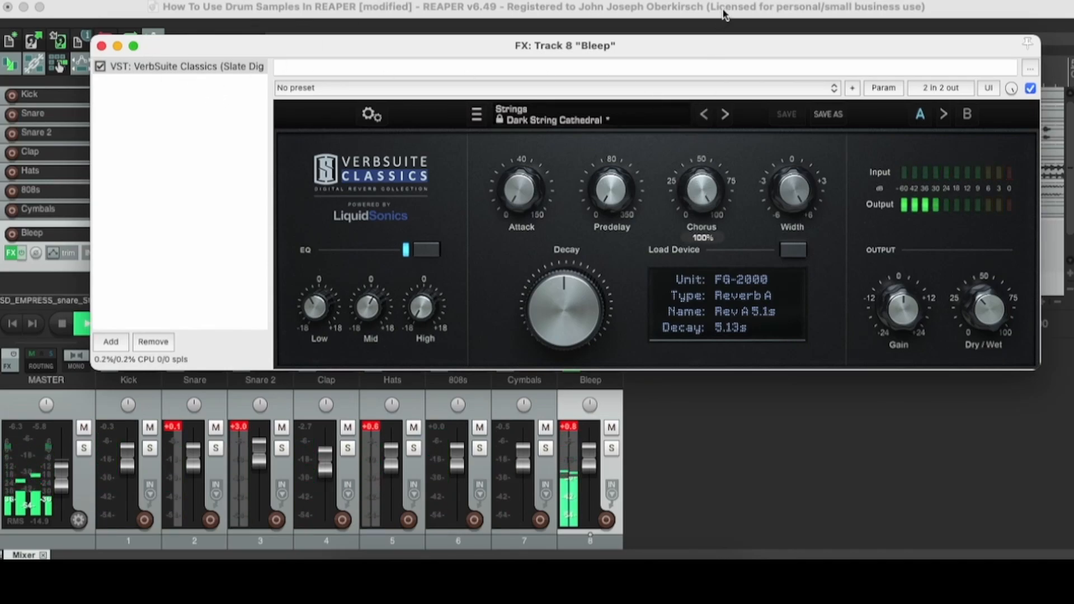
key("space")
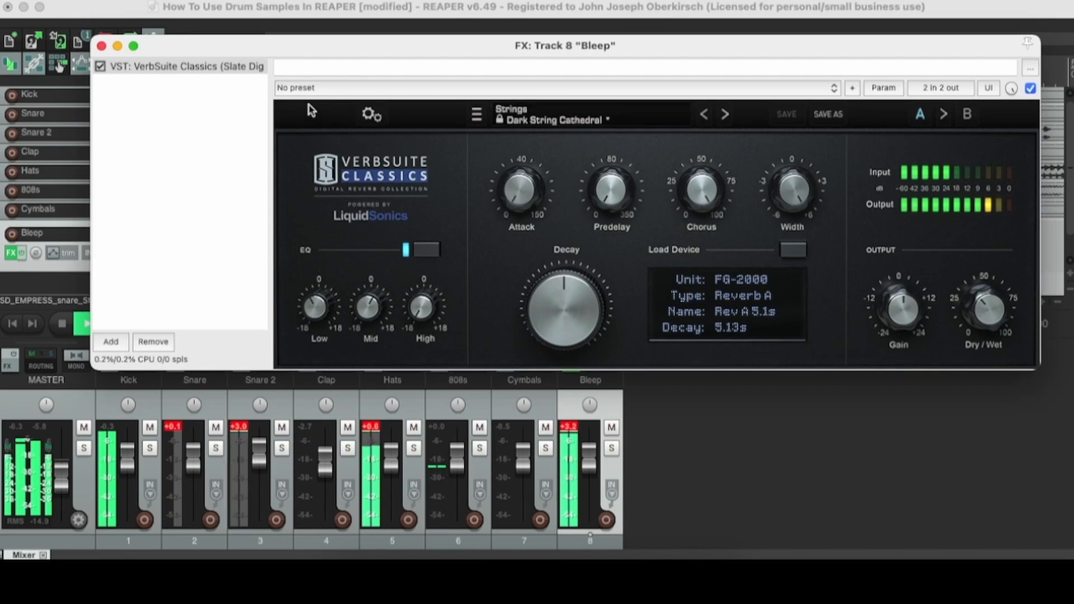
left_click_drag(700, 193, 699, 226)
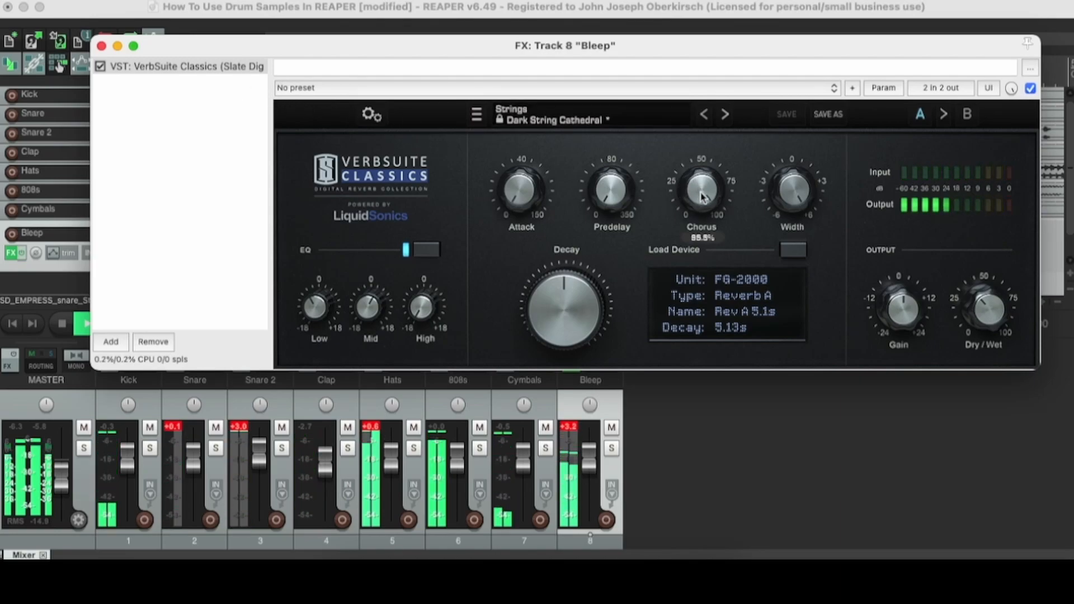
left_click(703, 238)
key("BackSpace")
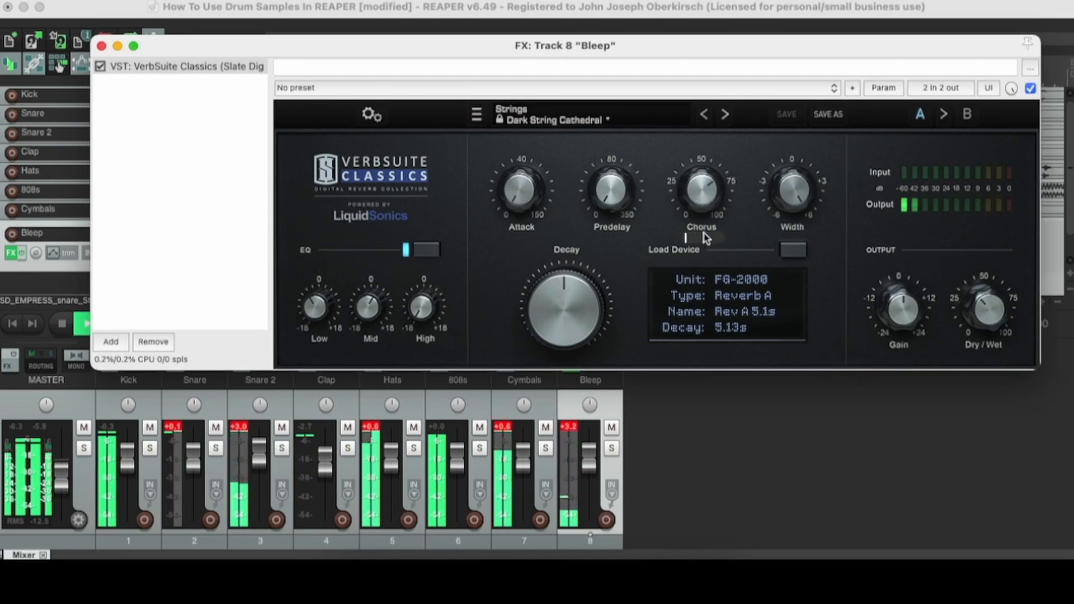
type("50")
key("Return")
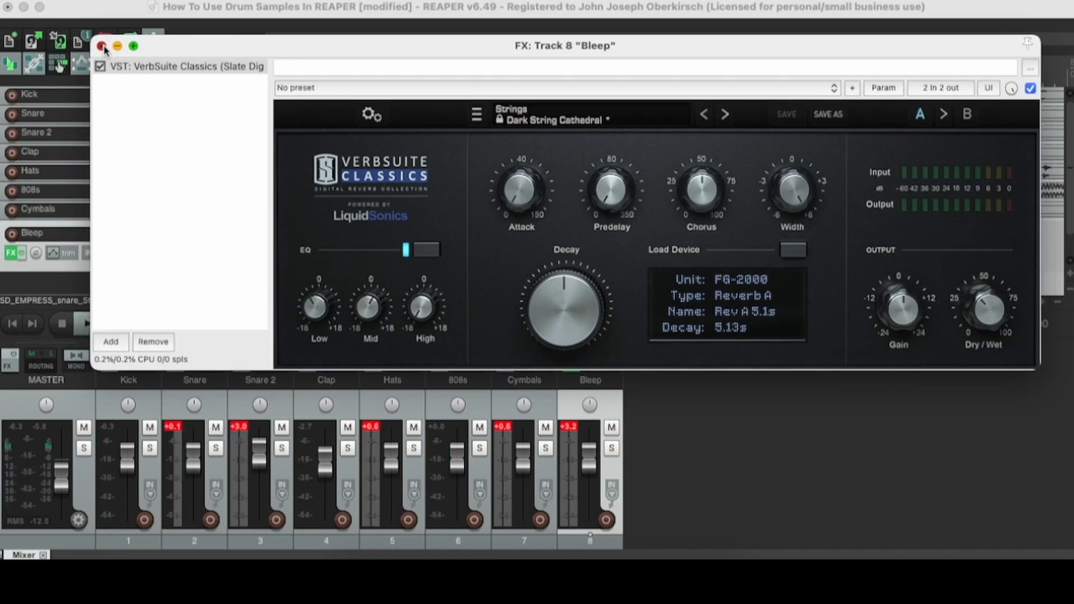
Step: Close the Bleep effects window and play the pattern to check the reverb on the sample
left_click(102, 46)
key("space")
scroll(693, 123, "down", 1)
scroll(671, 209, "up", 1)
scroll(769, 207, "down", 2)
scroll(560, 260, "up", 1)
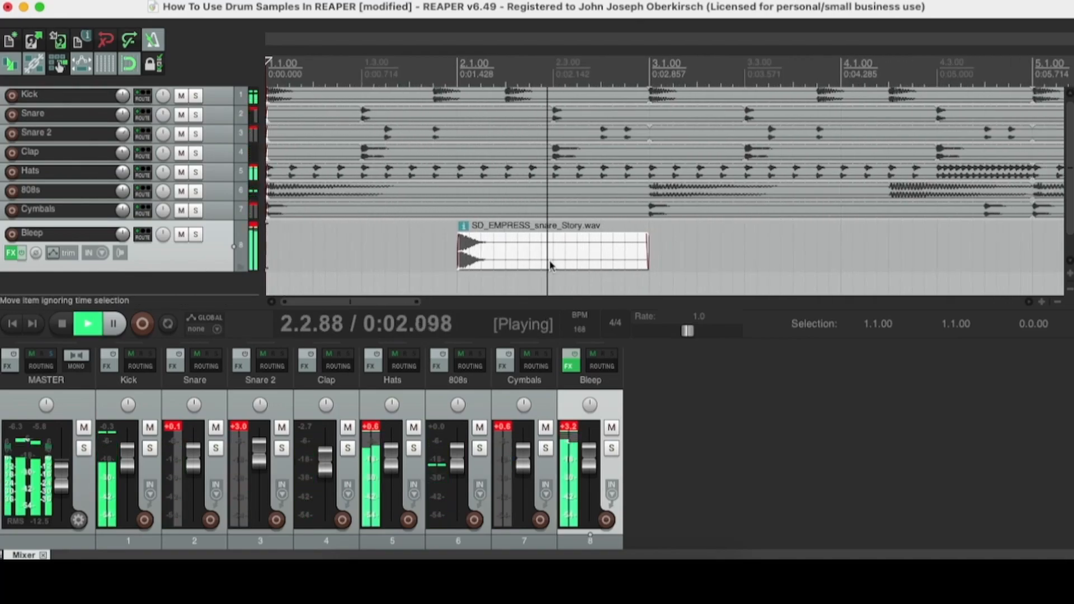
Step: Stop playback and extend the start of the Bleep item back to bar 1
left_click(546, 262)
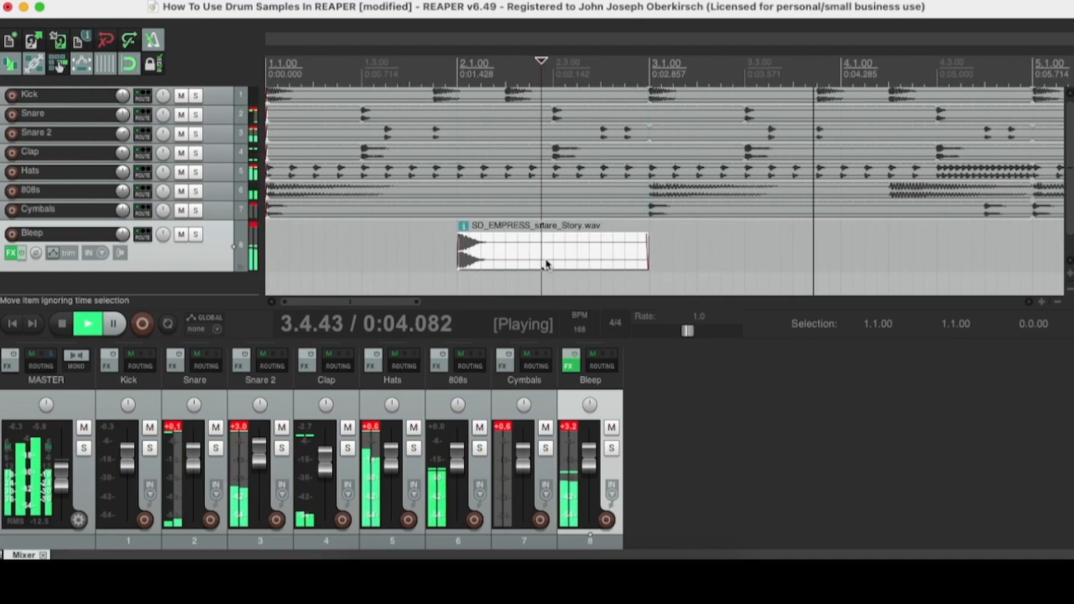
key("space")
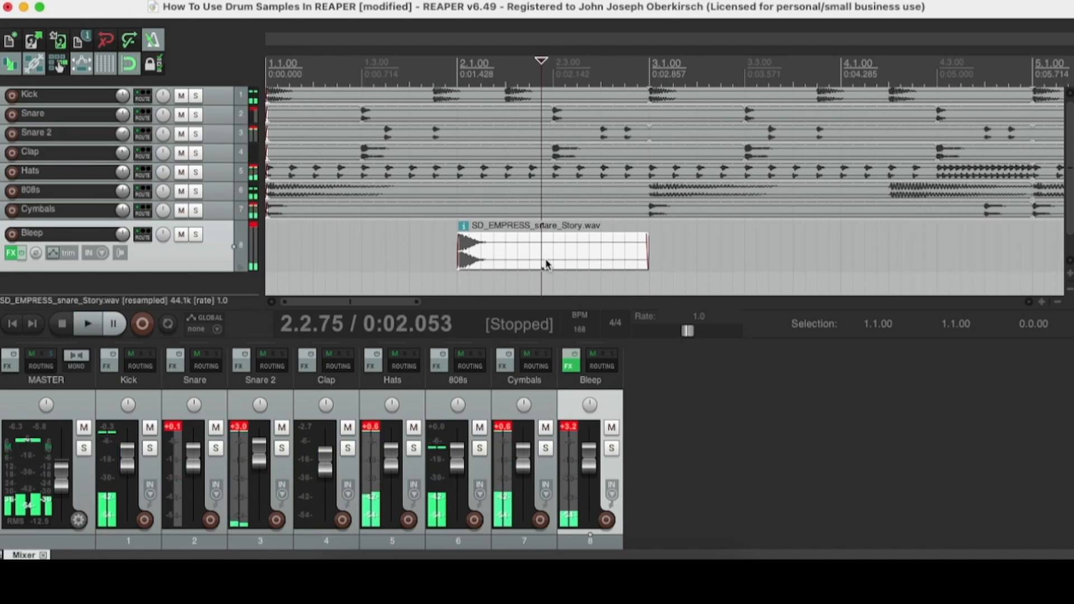
scroll(468, 278, "down", 1)
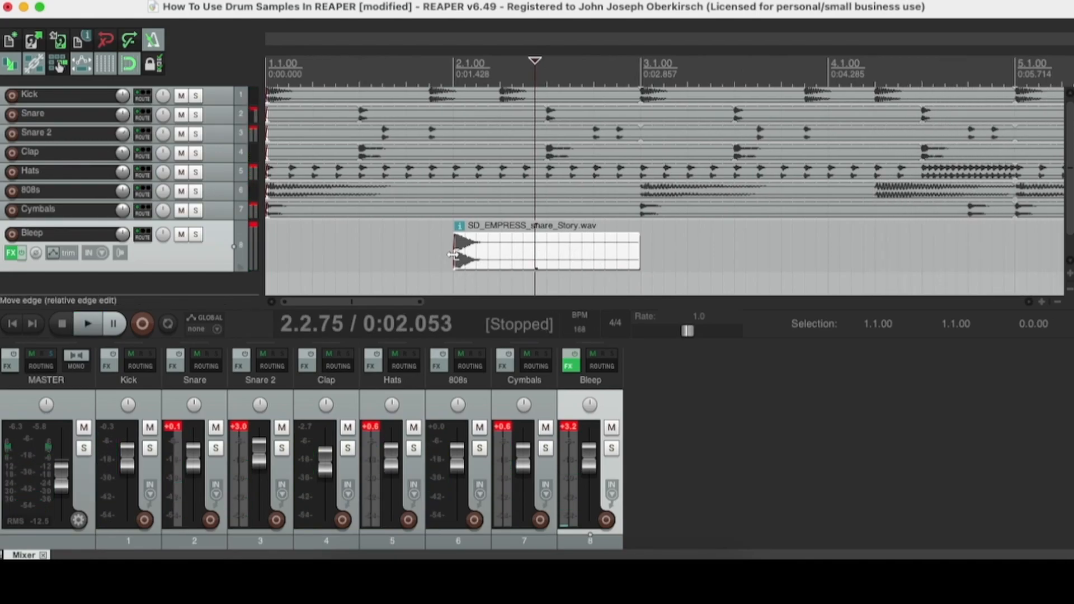
scroll(644, 242, "down", 3)
left_click(15, 332)
key("space")
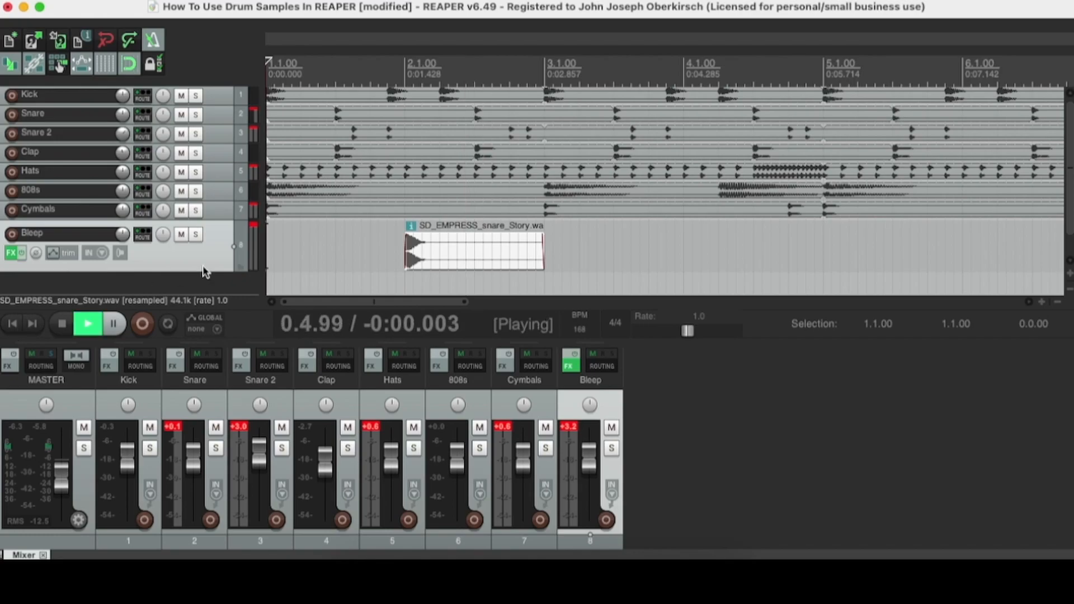
key("space")
left_click_drag(395, 249, 268, 249)
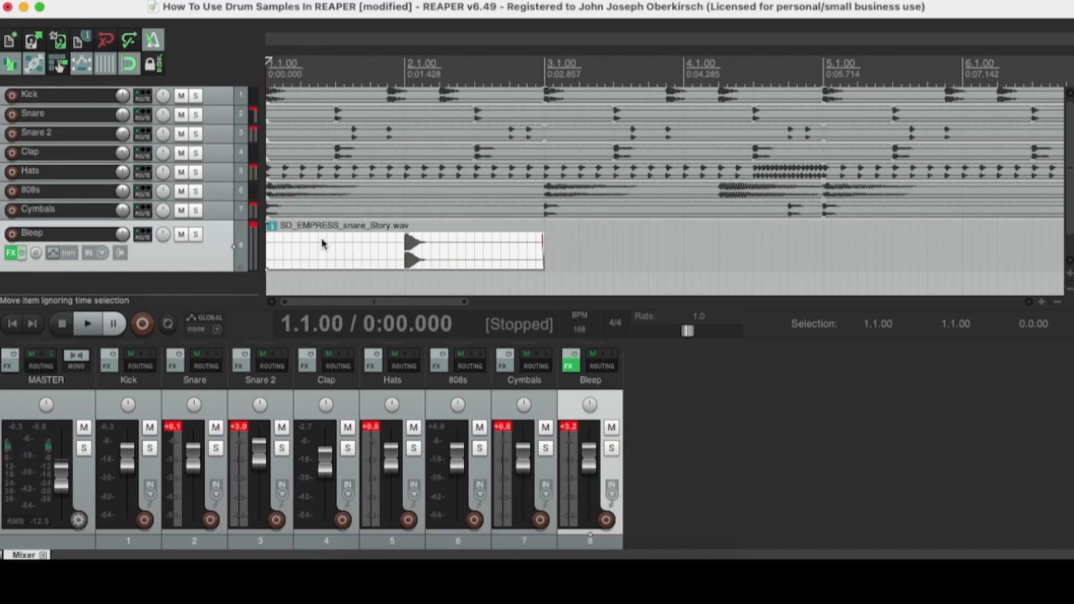
Step: Extend the end of the Bleep item to the start of bar 5 while playing the pattern
scroll(392, 249, "down", 1)
key("space")
left_click_drag(523, 249, 788, 247)
scroll(789, 220, "down", 8)
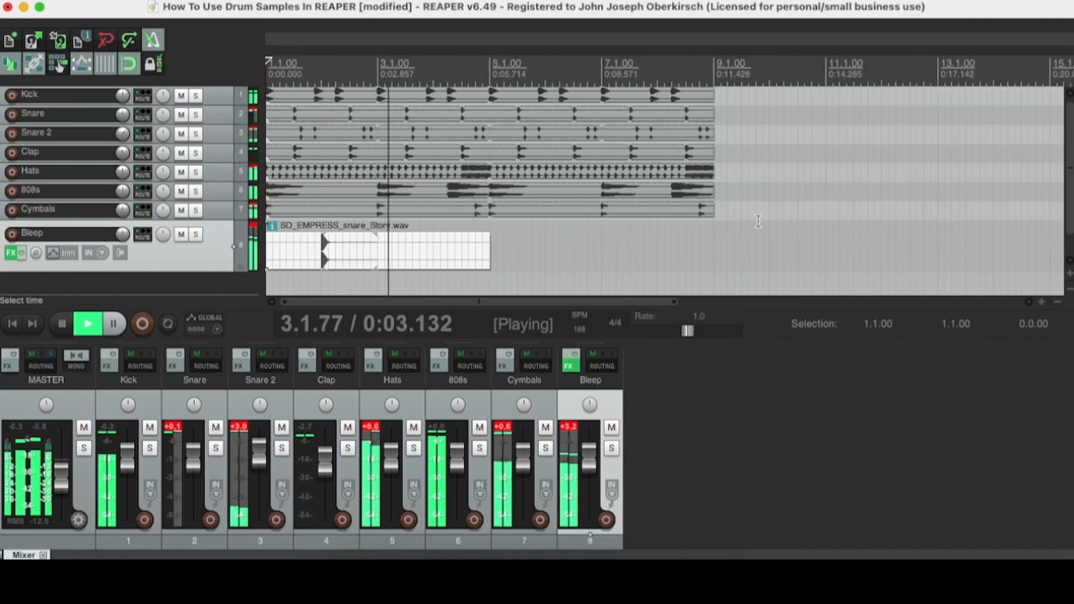
key("space")
Step: Glue the Bleep item and loop it out to the start of bar 9, playing the pattern from the beginning
right_click(485, 251)
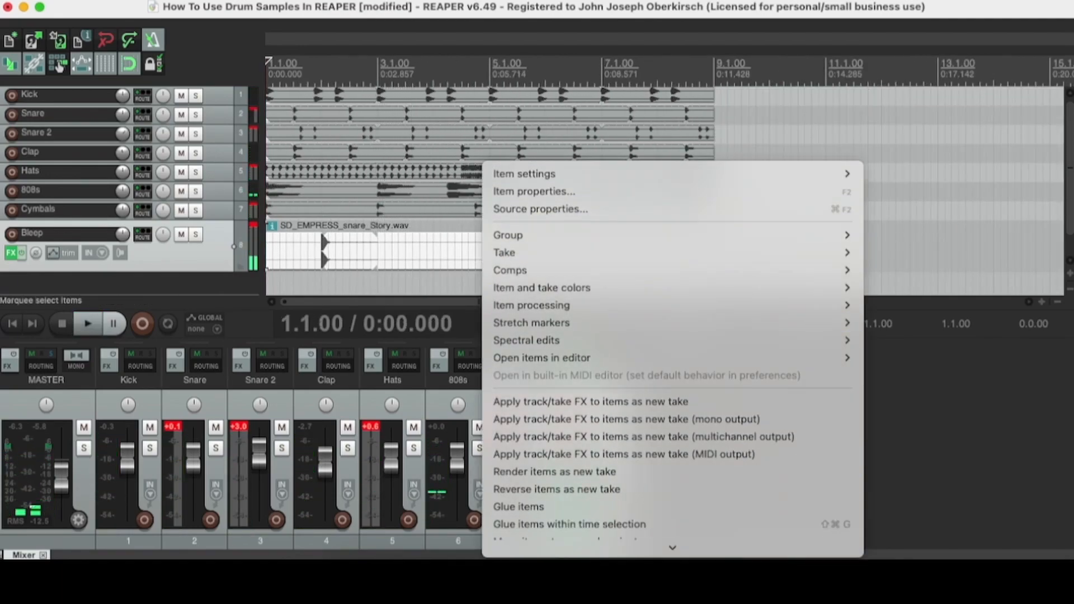
left_click(495, 403)
left_click_drag(489, 251, 713, 241)
left_click(12, 323)
left_click(88, 323)
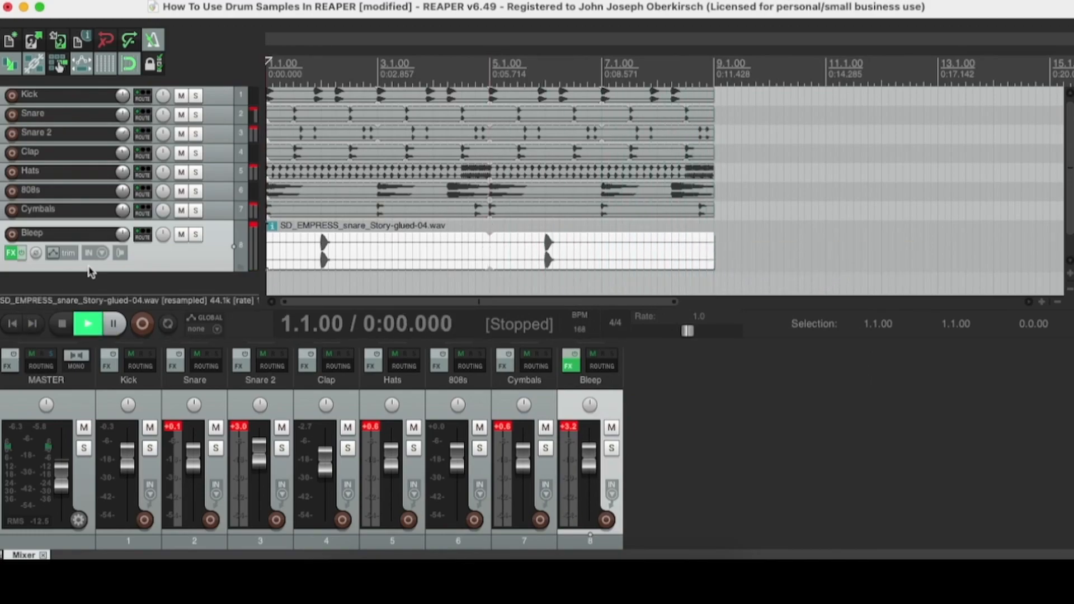
Step: Shrink the Bleep track's height and add a new track named Block below it
left_click_drag(136, 271, 156, 209)
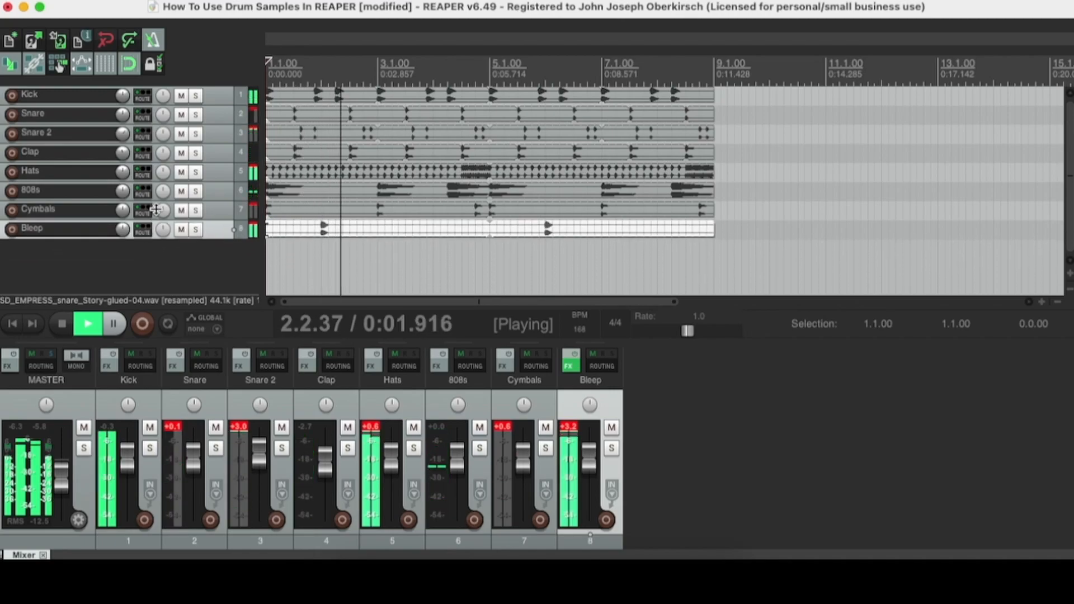
double_click(84, 252)
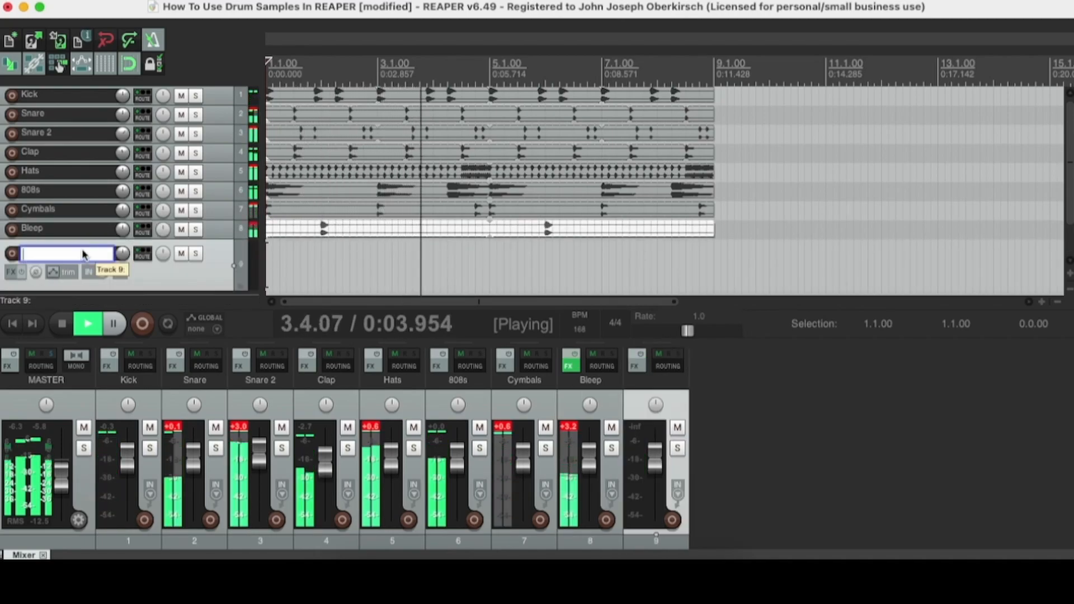
type("Block")
key("Return")
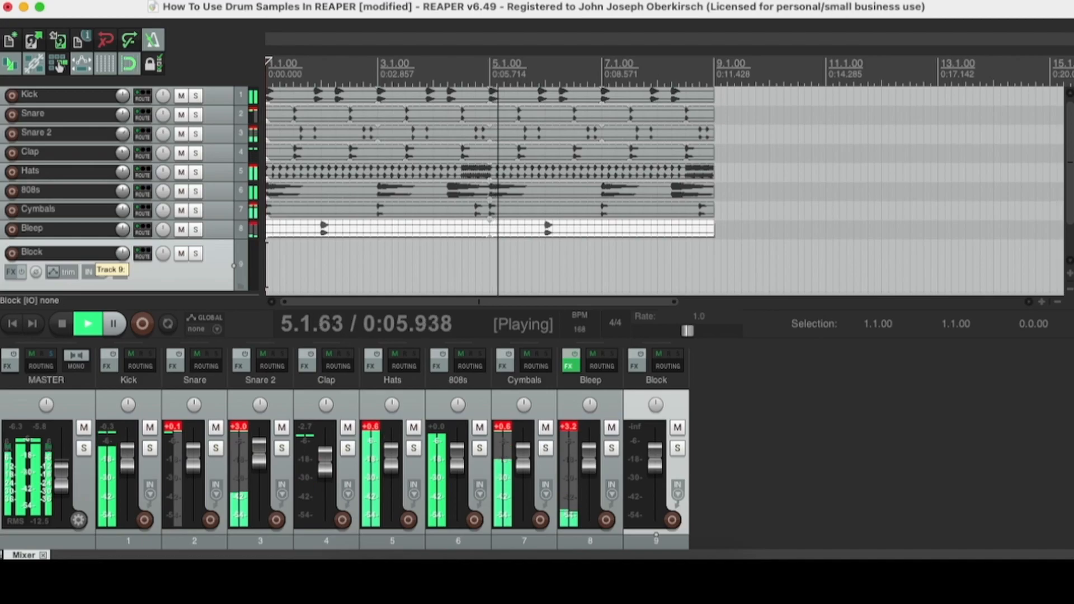
Step: Stop playback, enlarge the Block track and set its input to all channels of all MIDI inputs
scroll(129, 252, "down", 2)
key("space")
left_click_drag(140, 244, 148, 267)
left_click(55, 242)
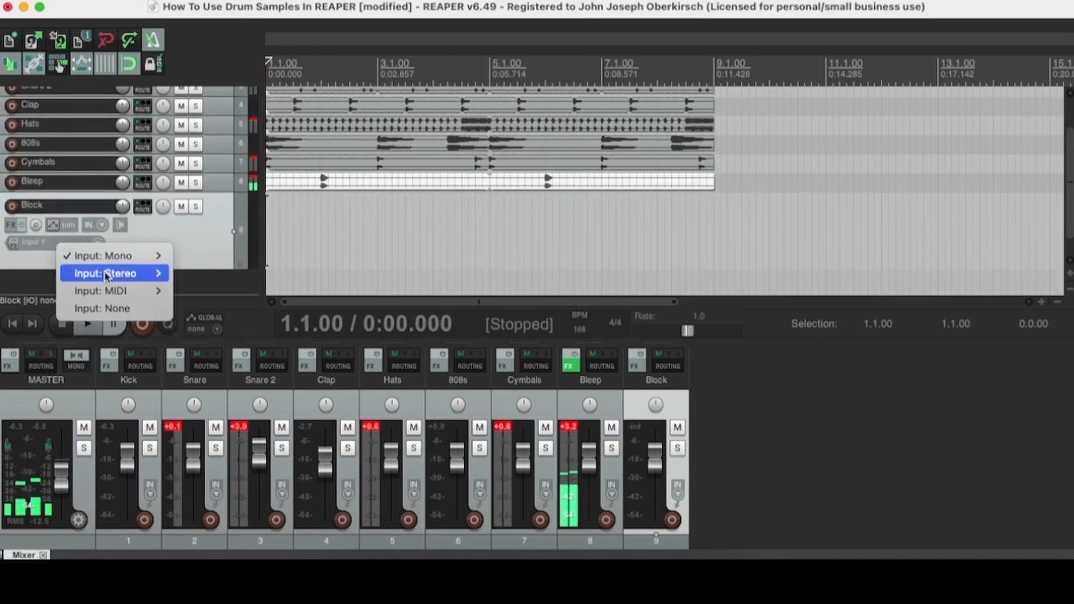
mouse_move(126, 291)
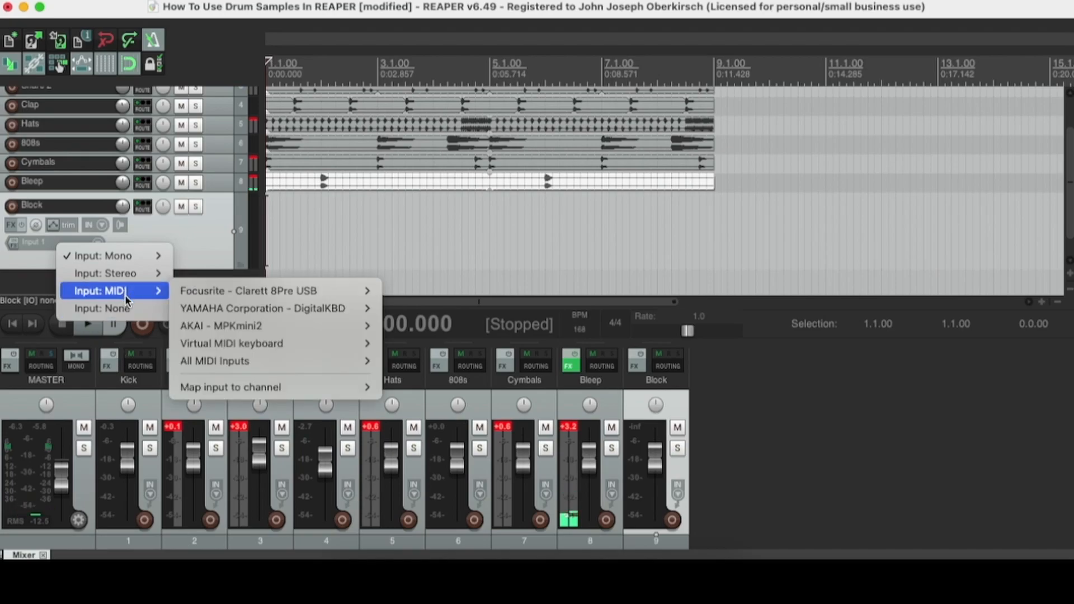
mouse_move(207, 364)
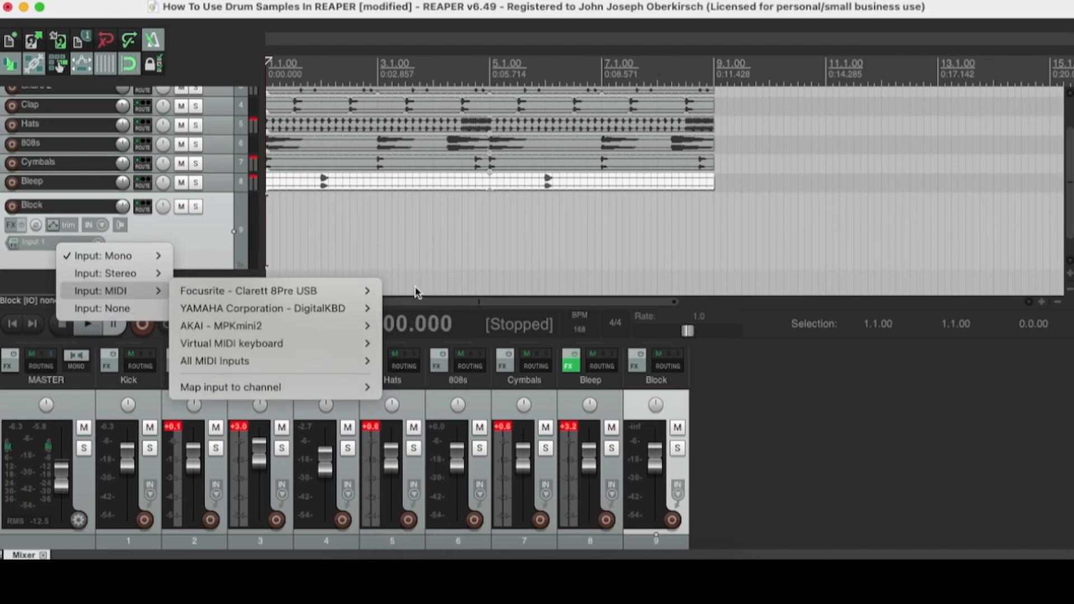
left_click(420, 263)
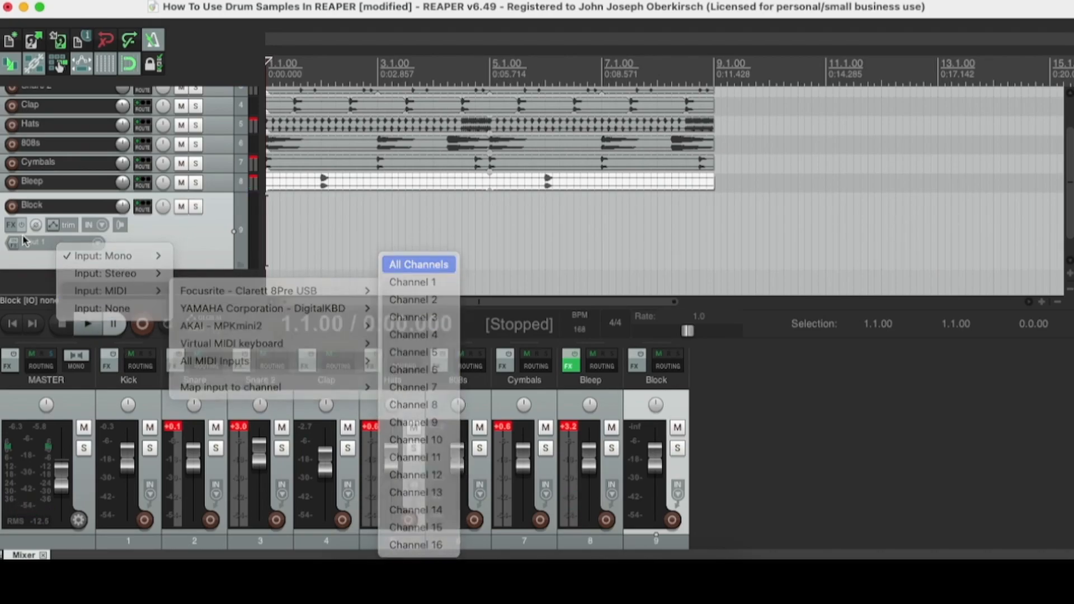
Step: Add the SA Recordings instrument VSTi: Lea Bertucci - Acoustic Shadows to the Block track
left_click(13, 225)
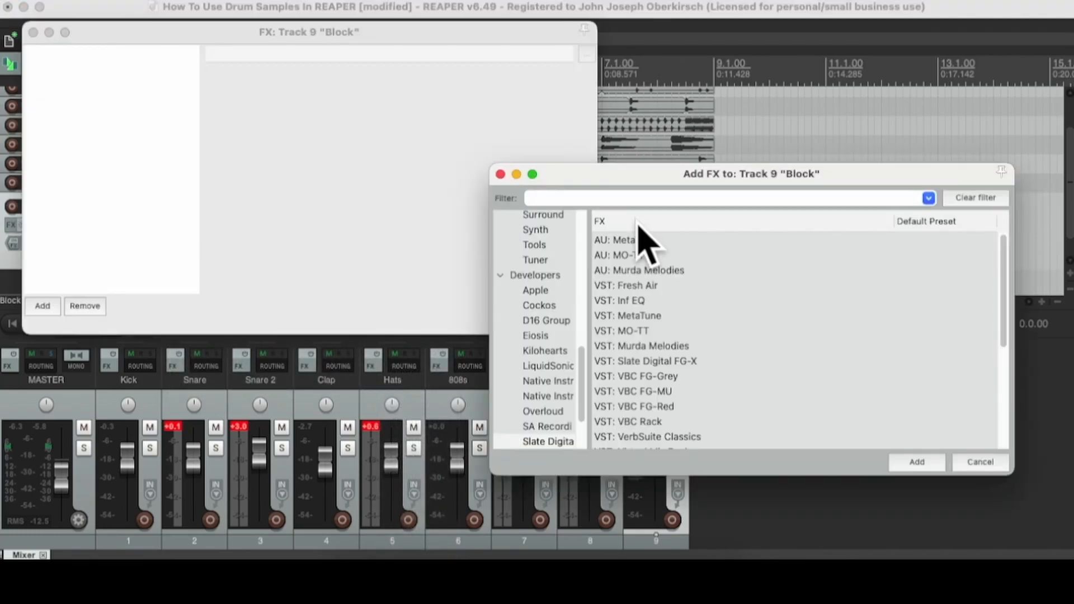
scroll(552, 330, "down", 3)
left_click(550, 350)
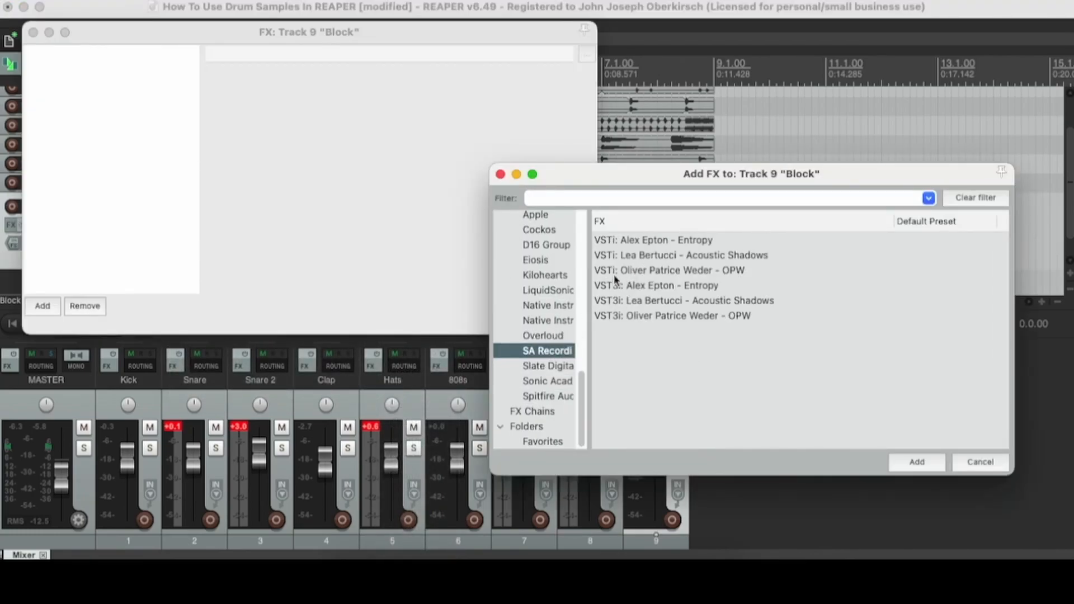
double_click(649, 254)
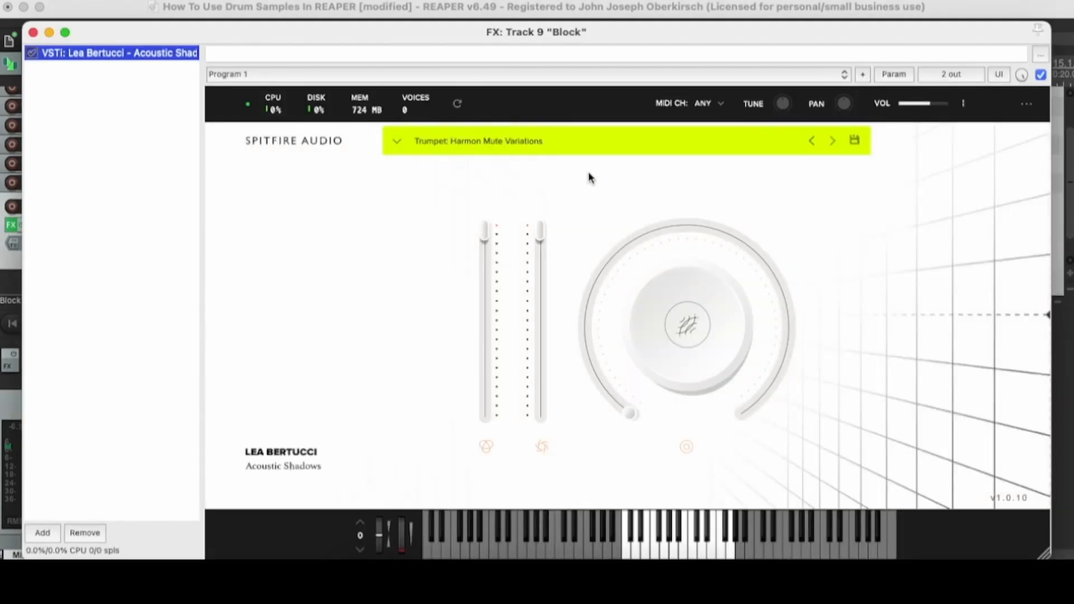
Step: Load the Percussion: Woodblocks Strike preset in Acoustic Shadows and close the effects window
left_click(582, 148)
scroll(793, 257, "down", 5)
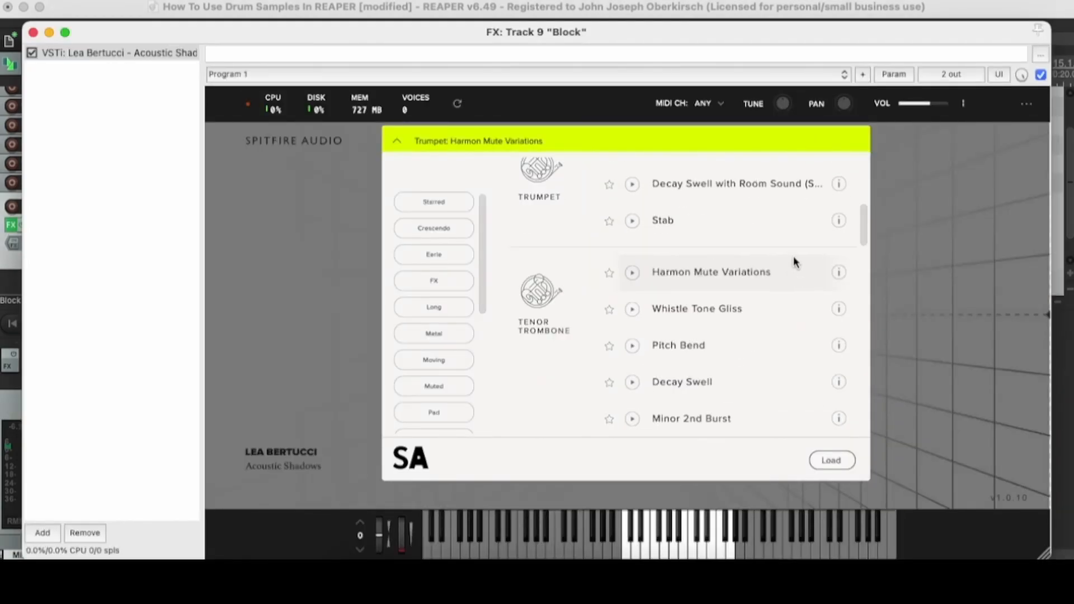
scroll(794, 257, "down", 15)
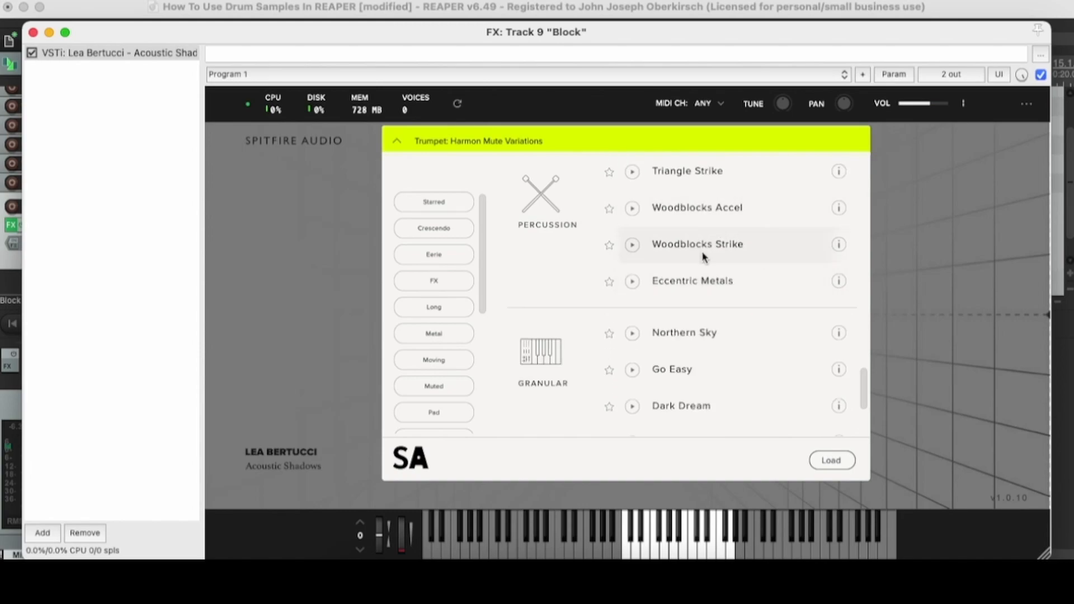
double_click(707, 252)
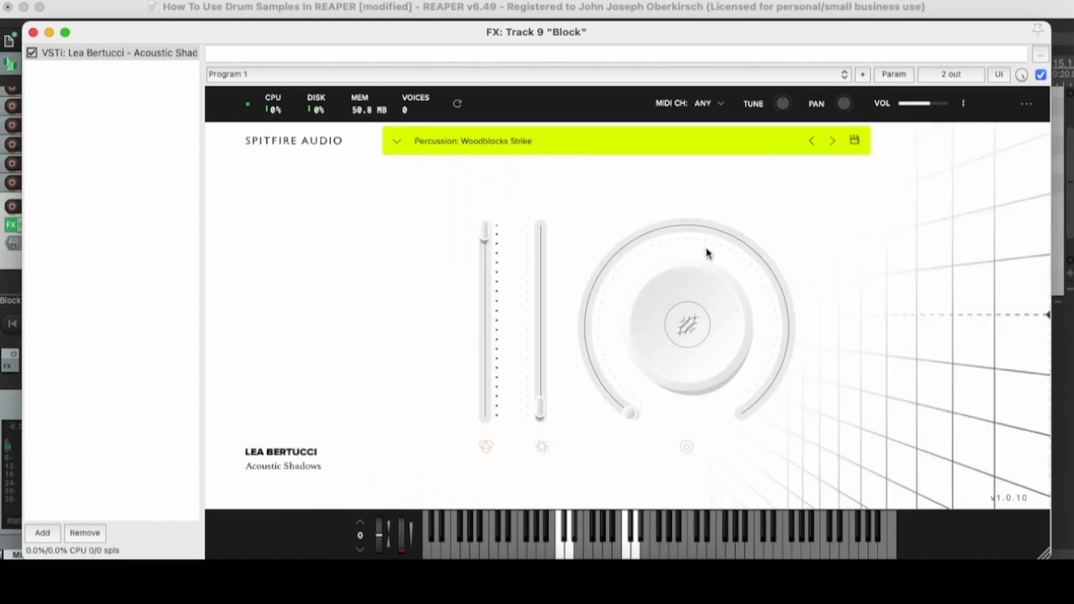
left_click(33, 33)
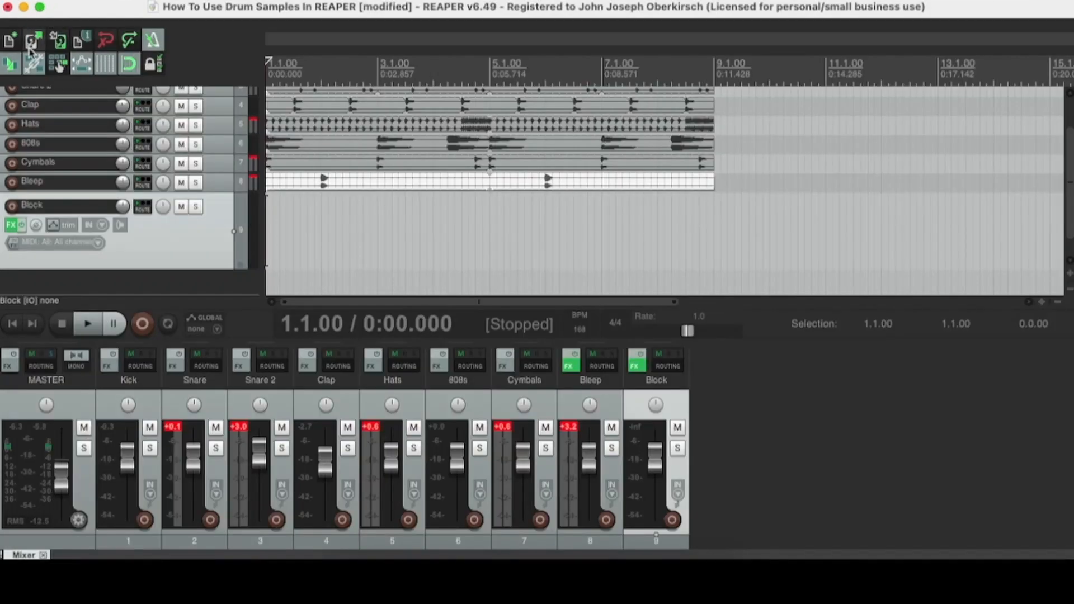
Step: Reopen the Block track's effects window to review its instrument and the list of available SA Recordings plug-ins
left_click(10, 226)
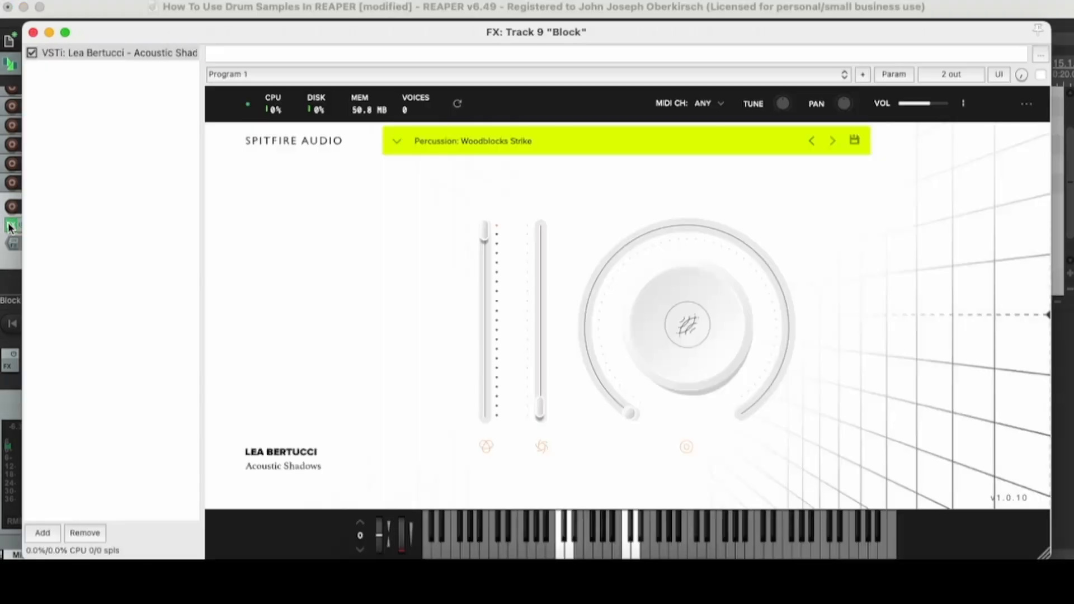
left_click(43, 533)
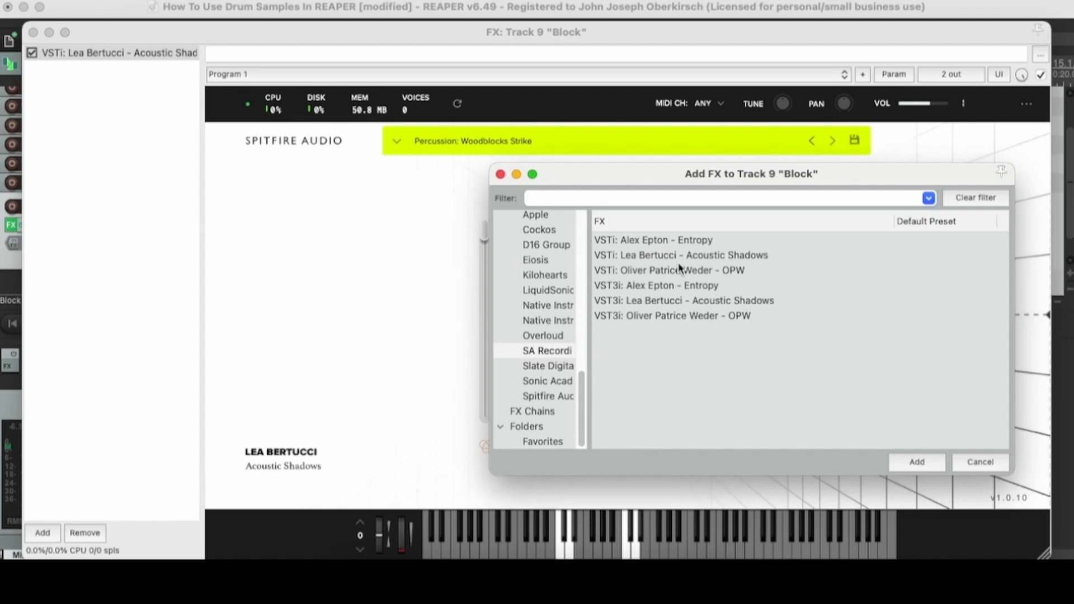
left_click(500, 175)
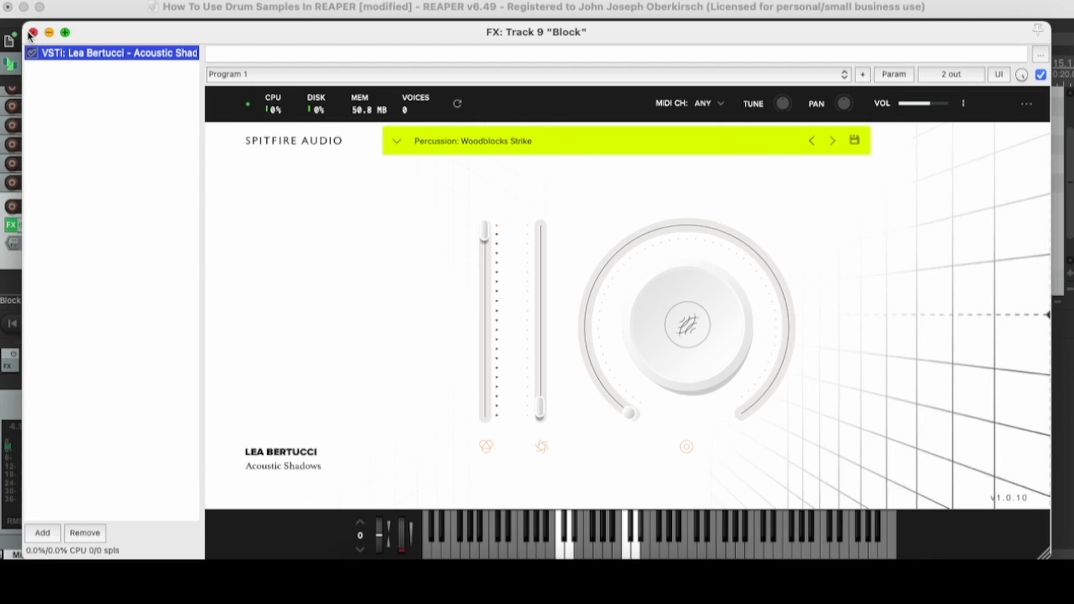
left_click(32, 32)
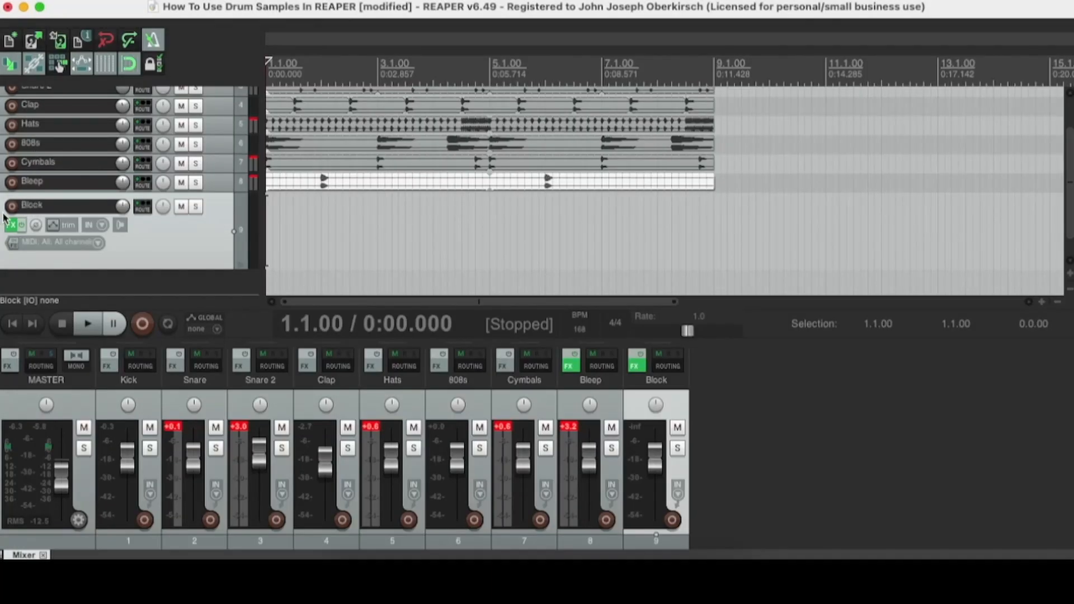
Step: Arm the Block track for recording and select all channels of all MIDI inputs as its input
scroll(138, 228, "down", 1)
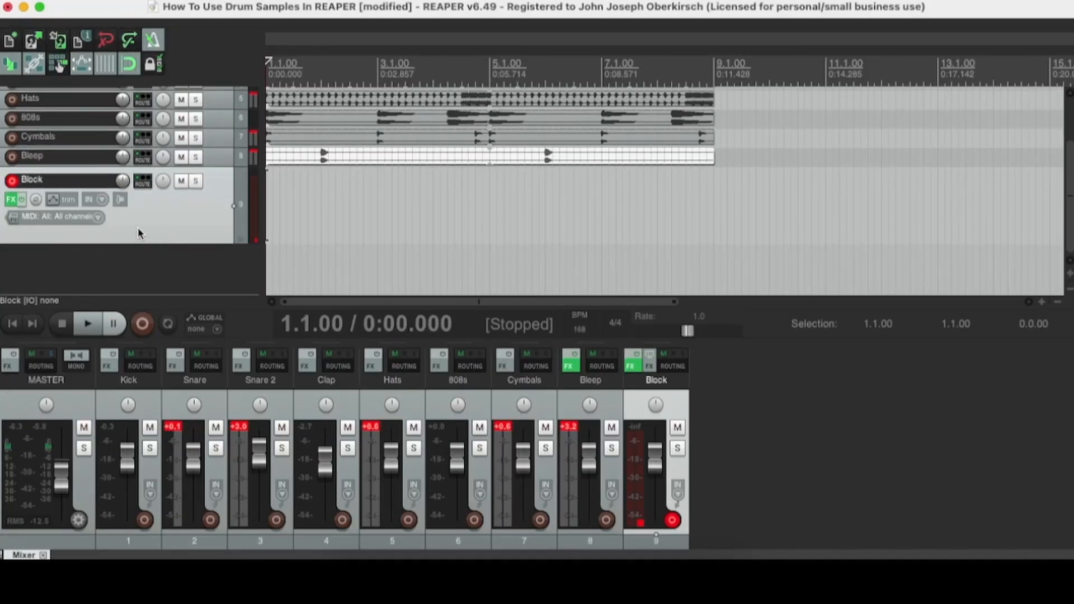
left_click(87, 224)
mouse_move(113, 273)
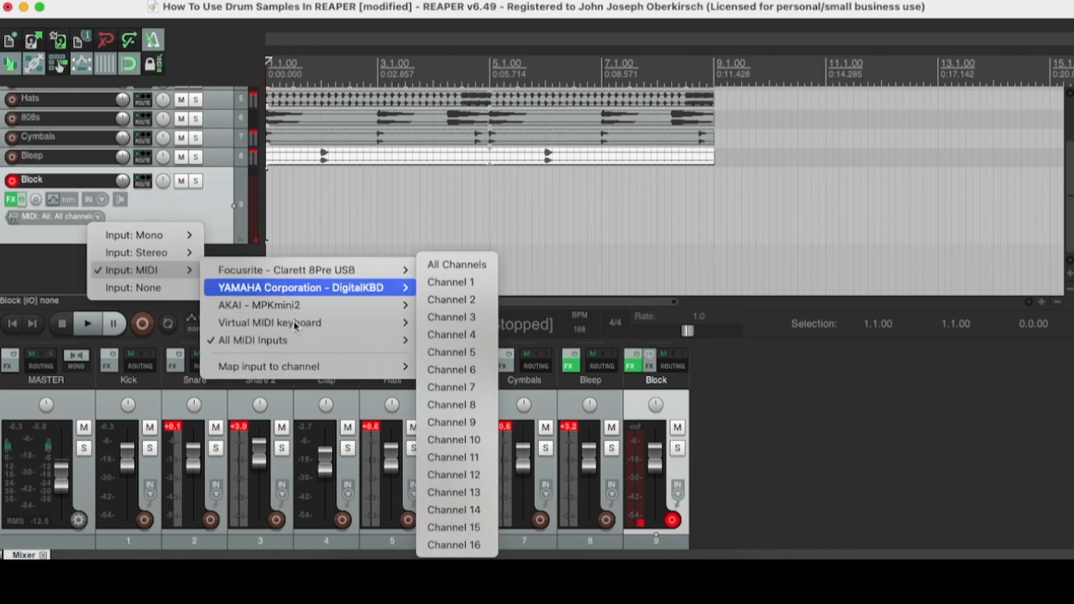
mouse_move(283, 339)
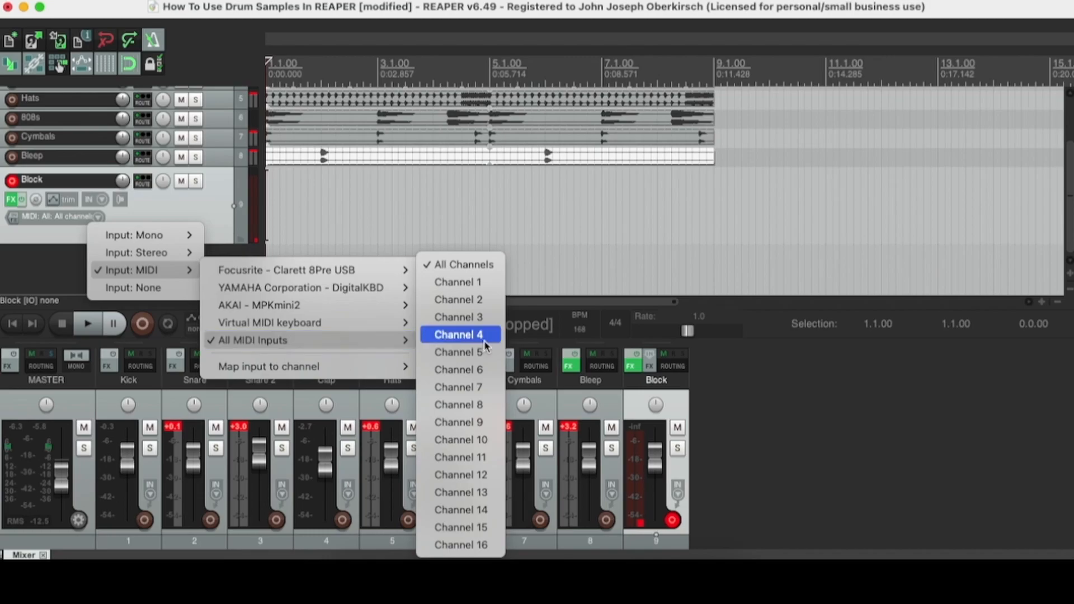
left_click(478, 264)
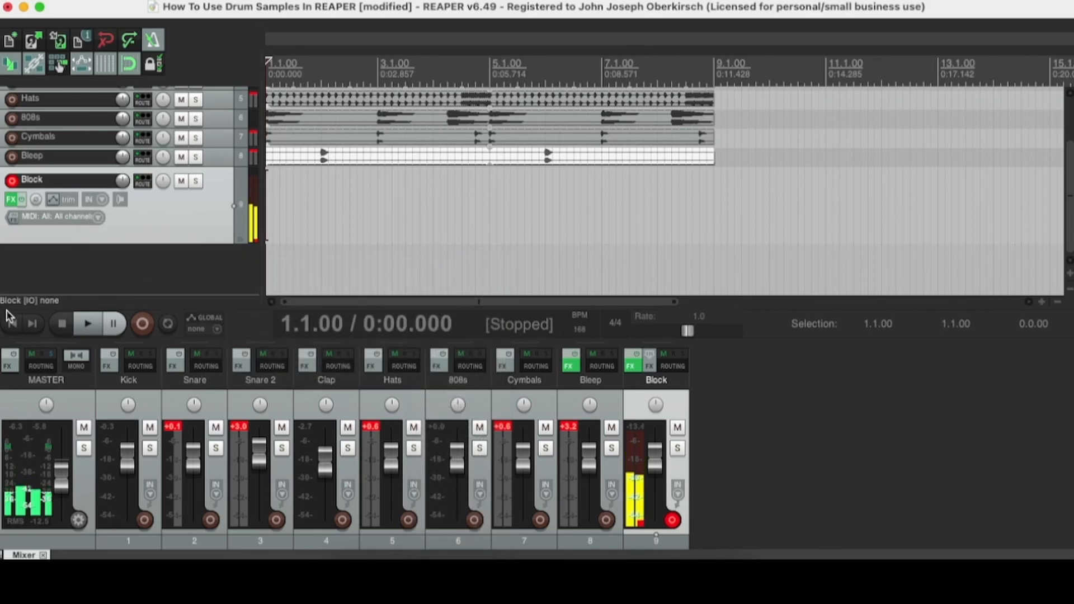
Step: Record and save an eight-bar woodblock MIDI take on the Block track, trimming its end to the start of bar 9
left_click(140, 324)
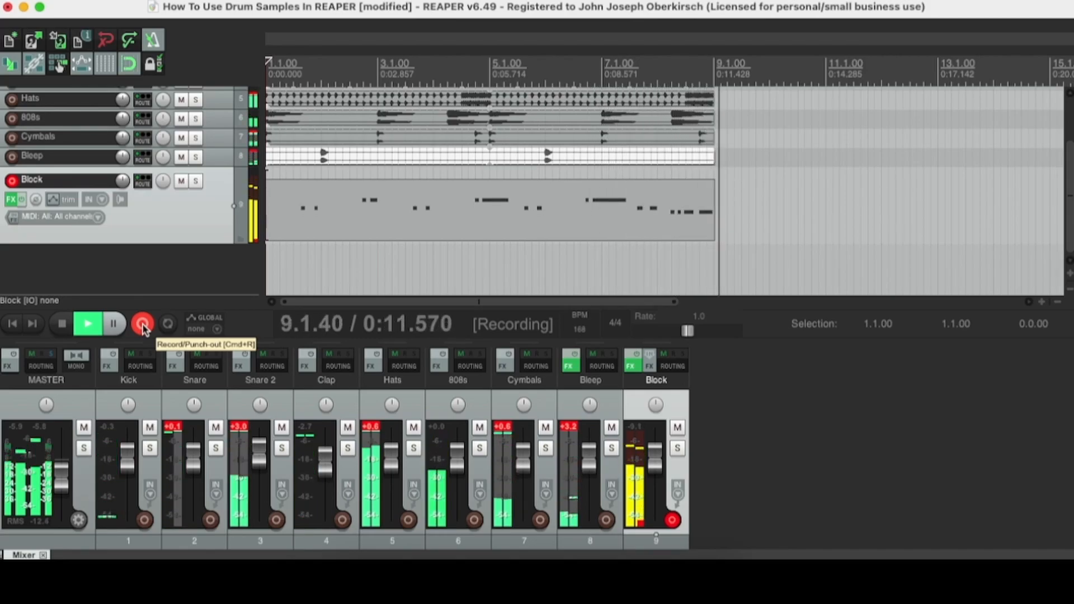
left_click(142, 324)
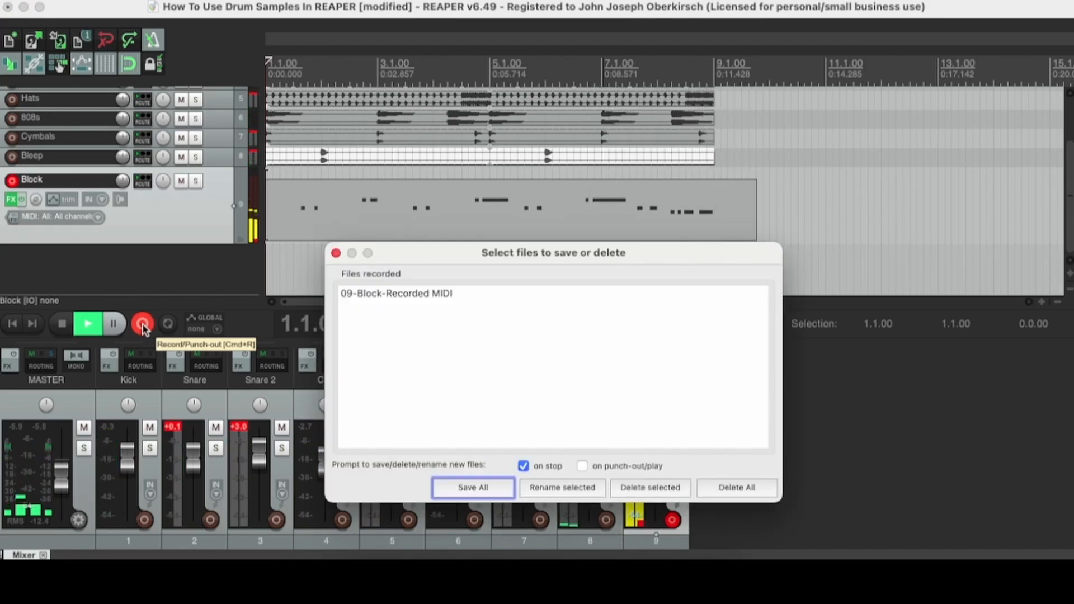
left_click(490, 480)
left_click_drag(750, 226, 714, 226)
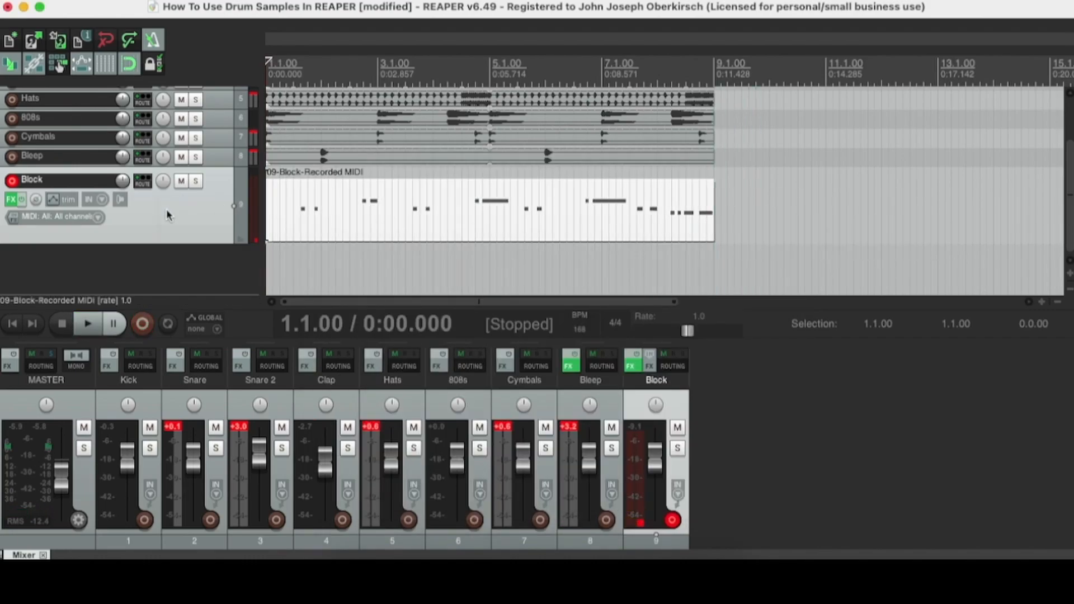
Step: Duplicate the Block track, then disarm the original and shrink its height
right_click(168, 215)
left_click(250, 163)
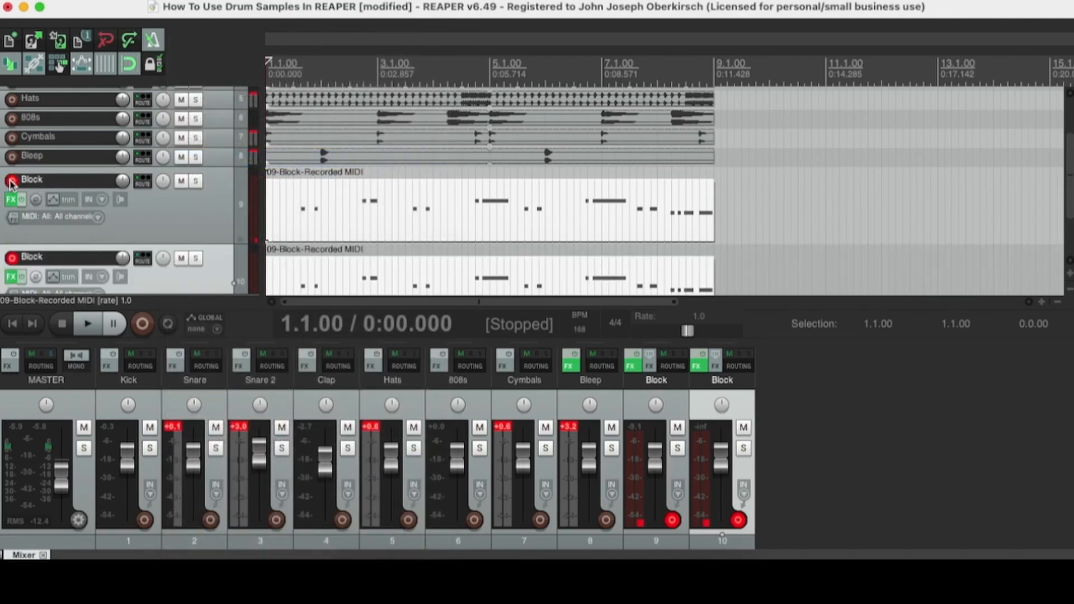
left_click_drag(85, 242, 84, 187)
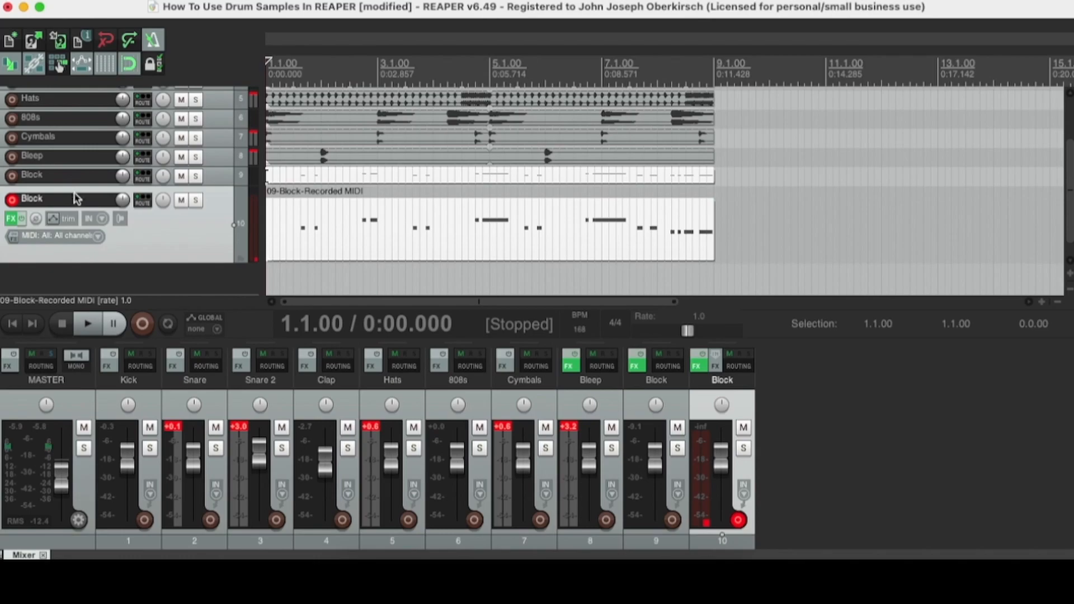
Step: Rename the duplicated Block track as Metal
double_click(68, 201)
type("Me")
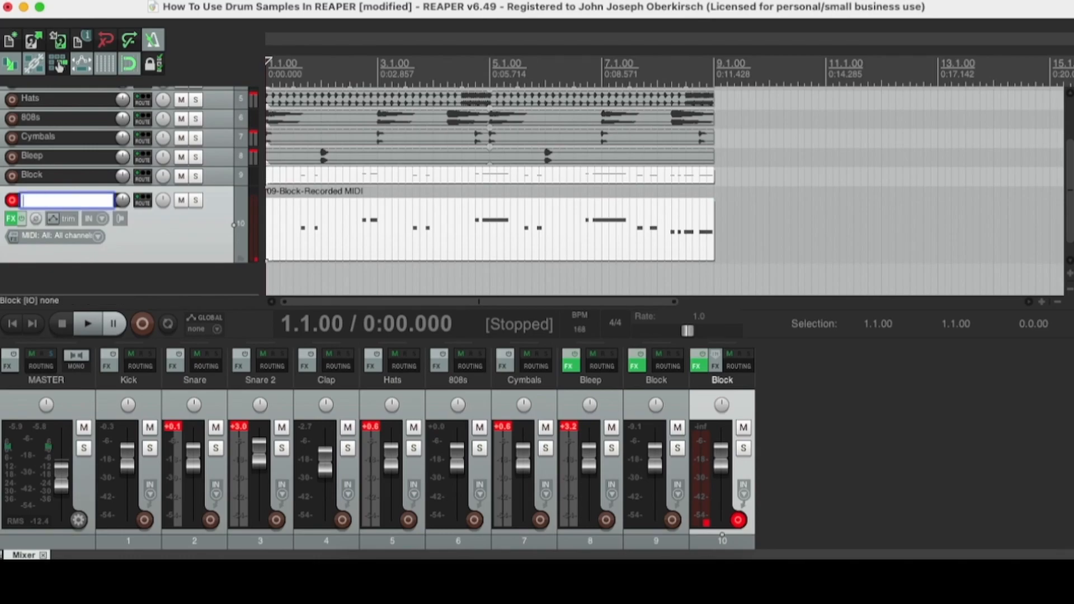
type("tal")
key("Return")
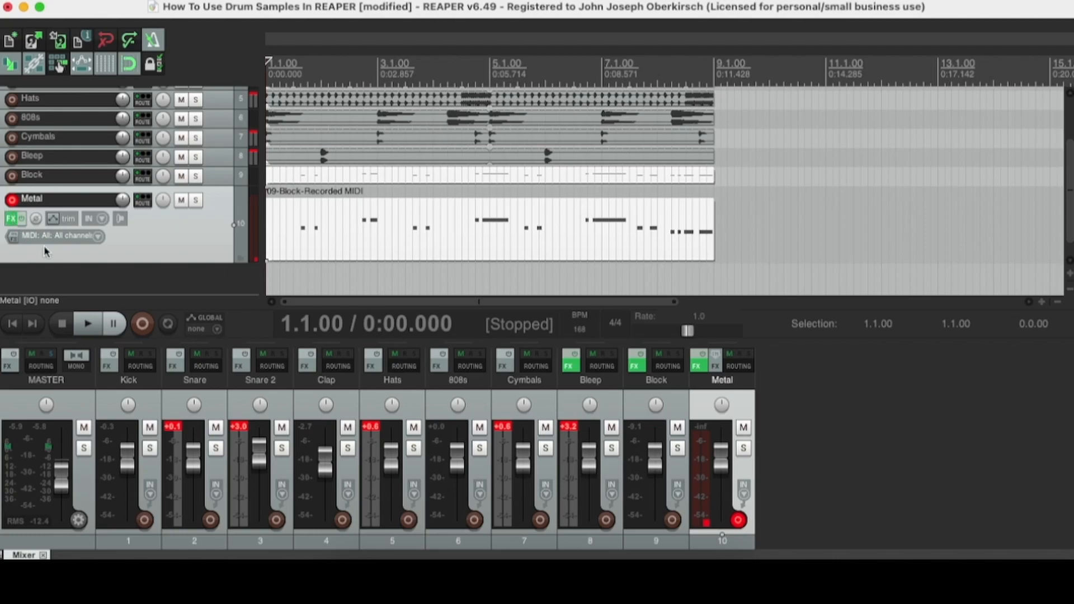
Step: Replace the instrument on the Metal track with Spitfire Audio's VSTi Originals - Cinematic Percussion
left_click(11, 219)
left_click(77, 538)
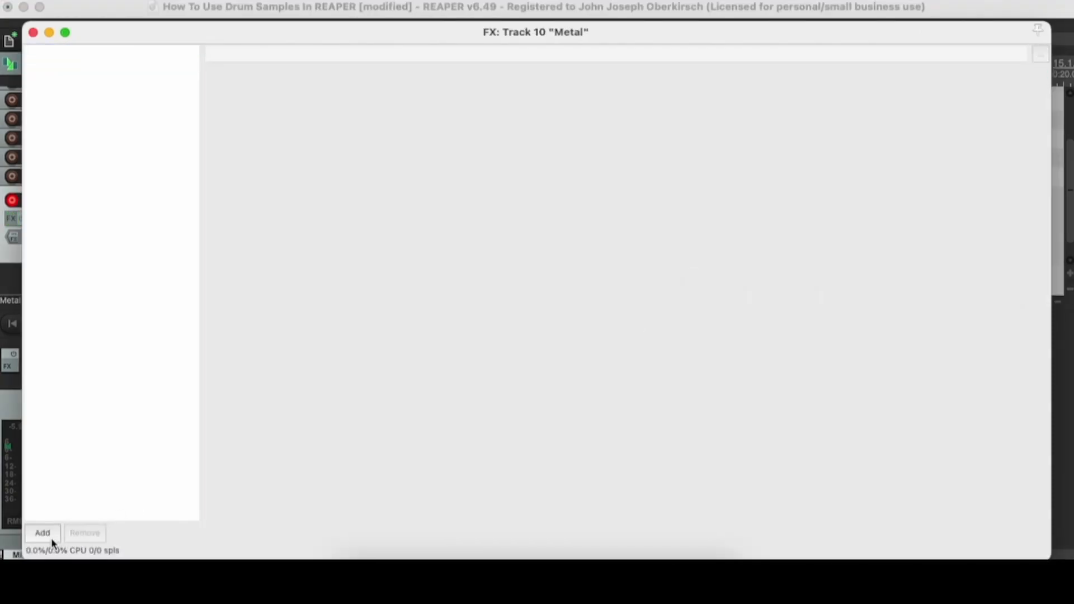
left_click(40, 535)
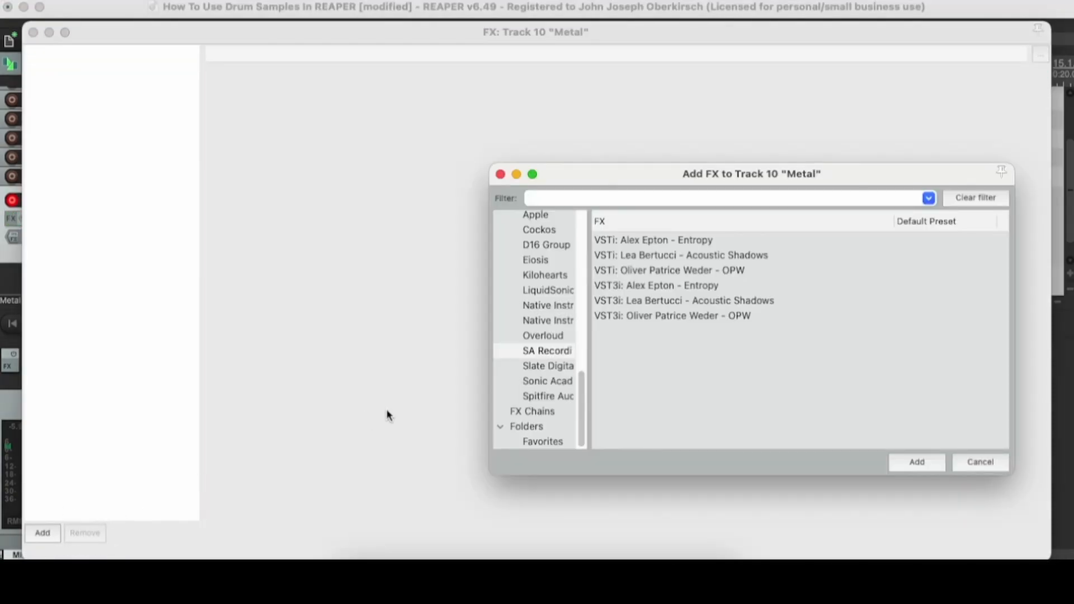
left_click(546, 395)
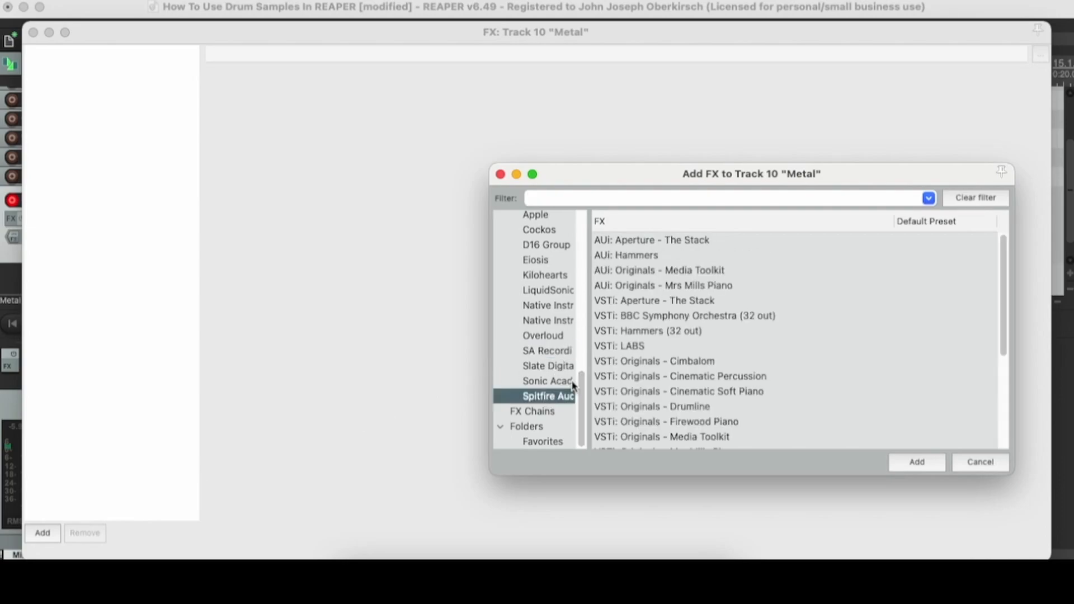
double_click(650, 376)
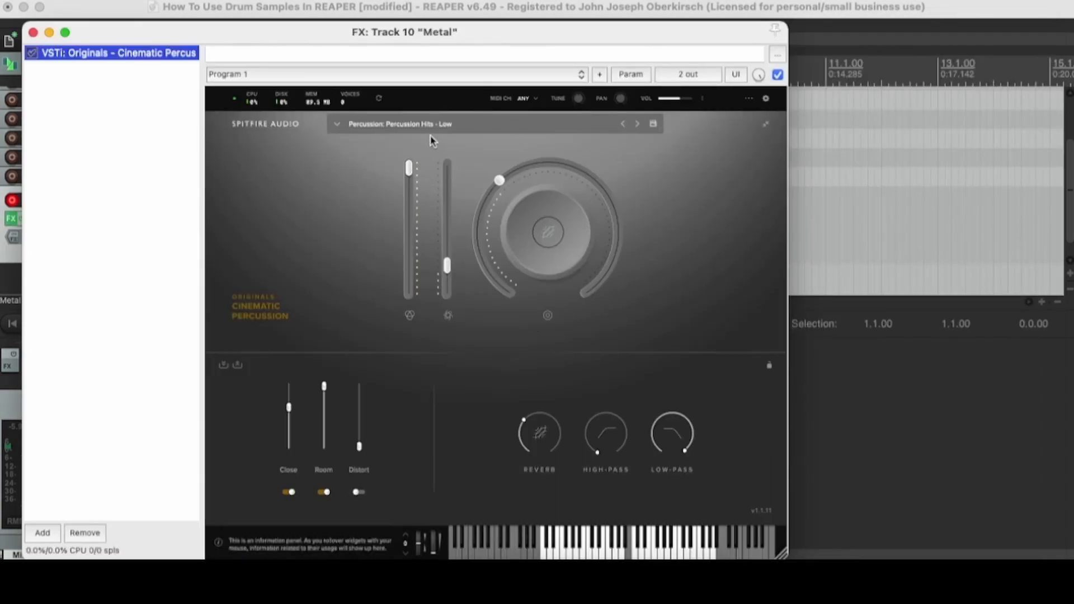
Step: Load the Metal Hits percussion preset in Cinematic Percussion and close the effects window
left_click(436, 127)
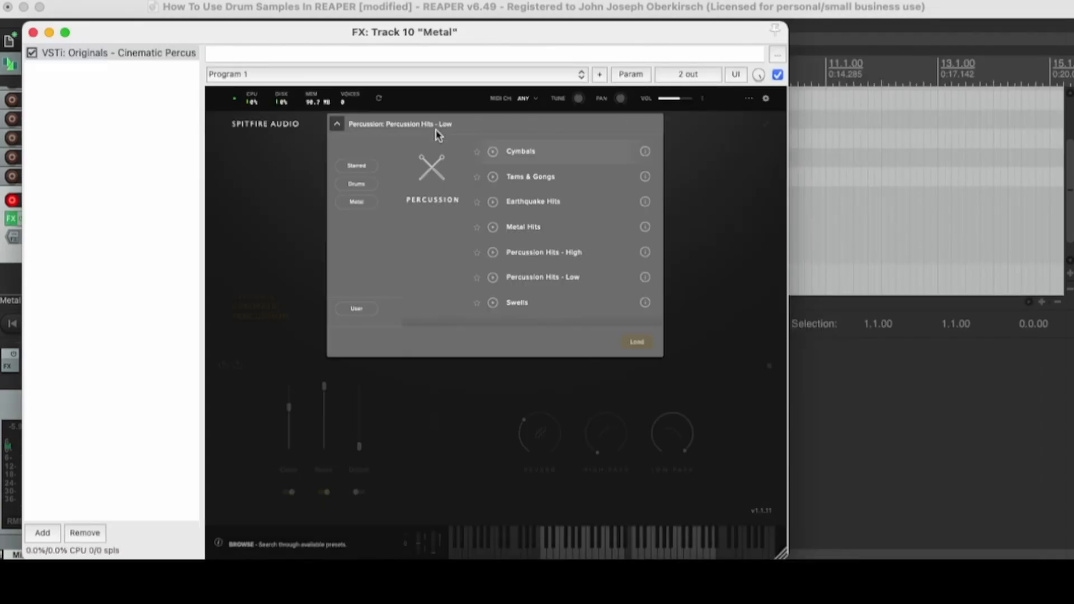
double_click(520, 229)
left_click(33, 32)
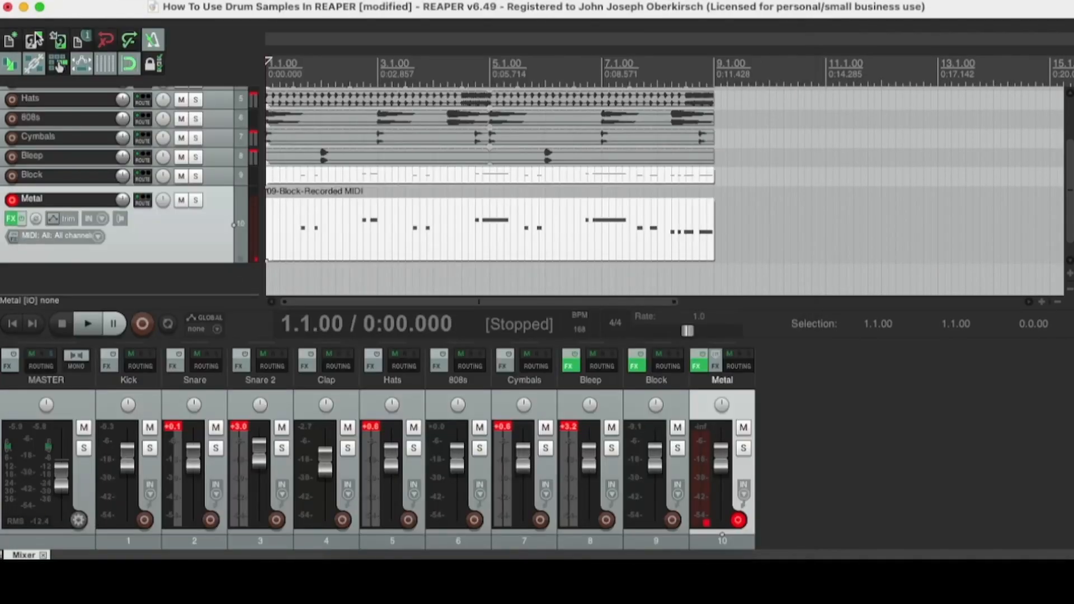
Step: Raise the Distort signal to maximum in the Metal track's Cinematic Percussion instrument and close its window
left_click(10, 218)
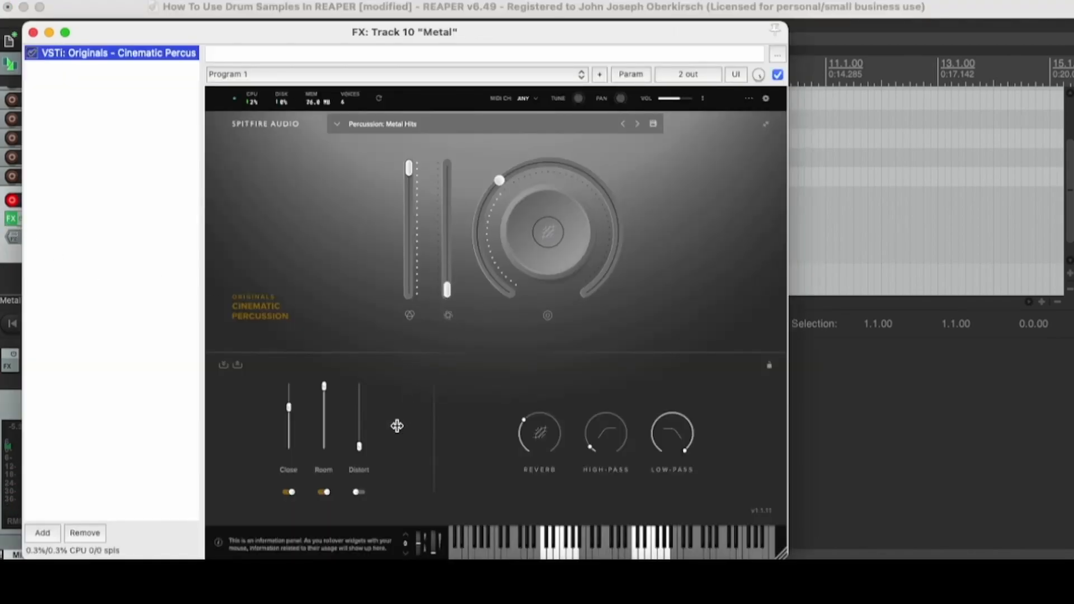
left_click(359, 449)
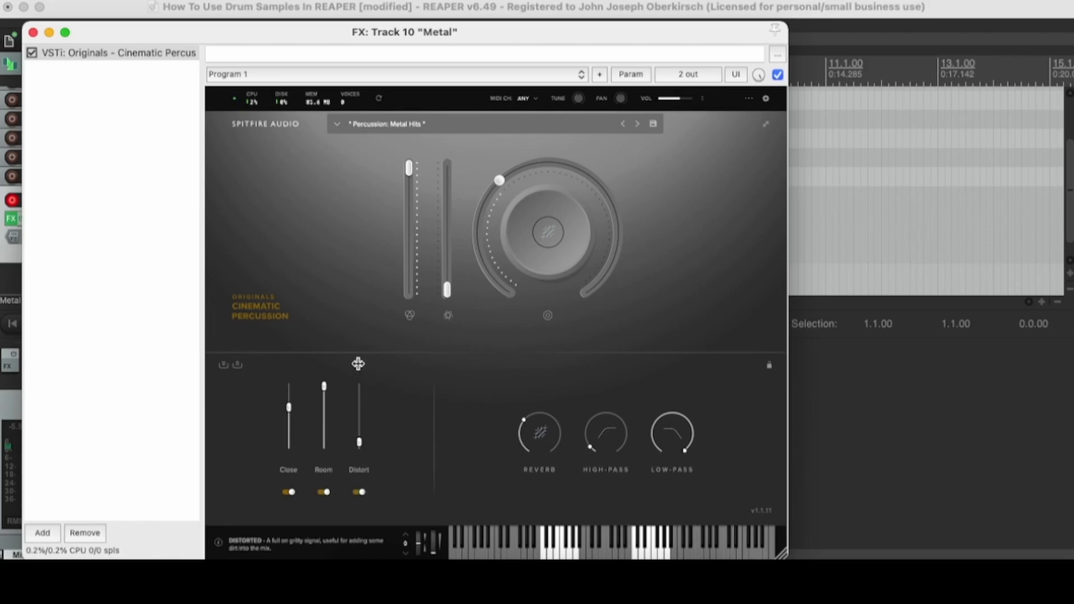
left_click_drag(377, 395, 376, 354)
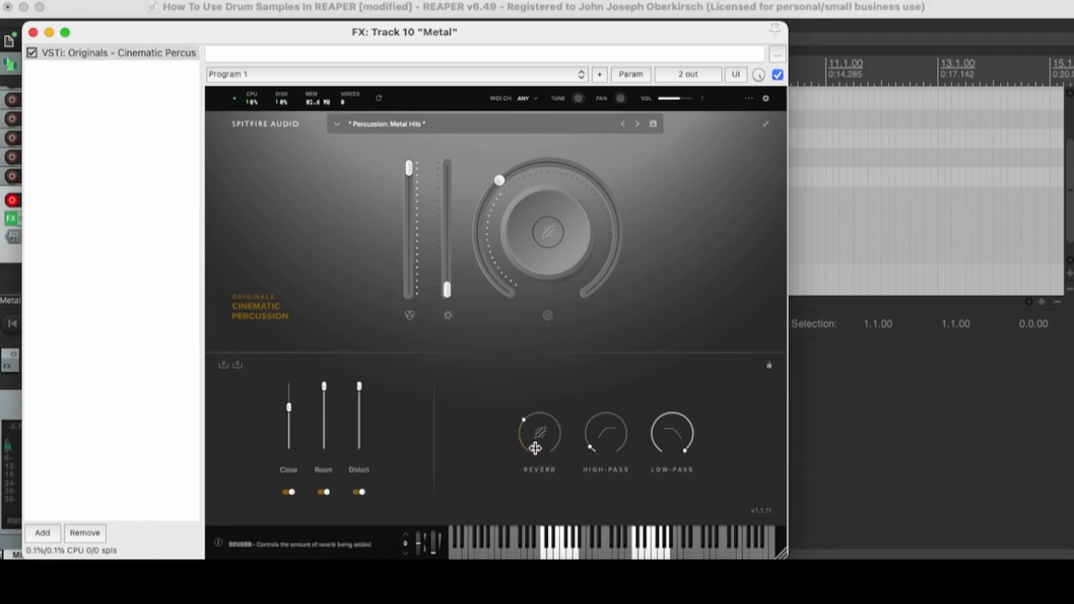
left_click(32, 33)
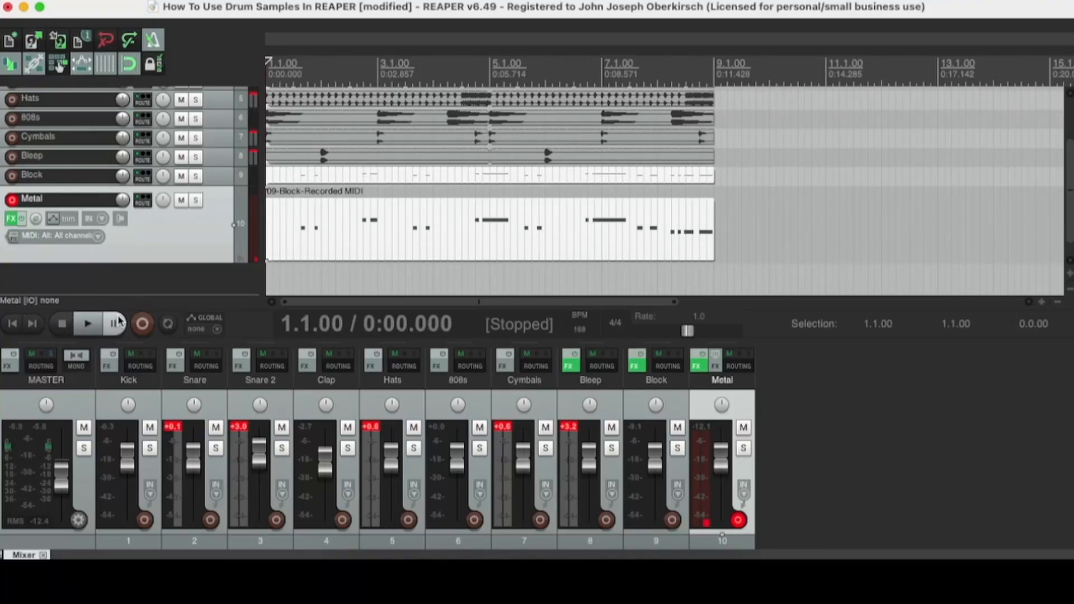
Step: Record a metal percussion MIDI take over the eight-bar pattern on the Metal track and save it
left_click(141, 324)
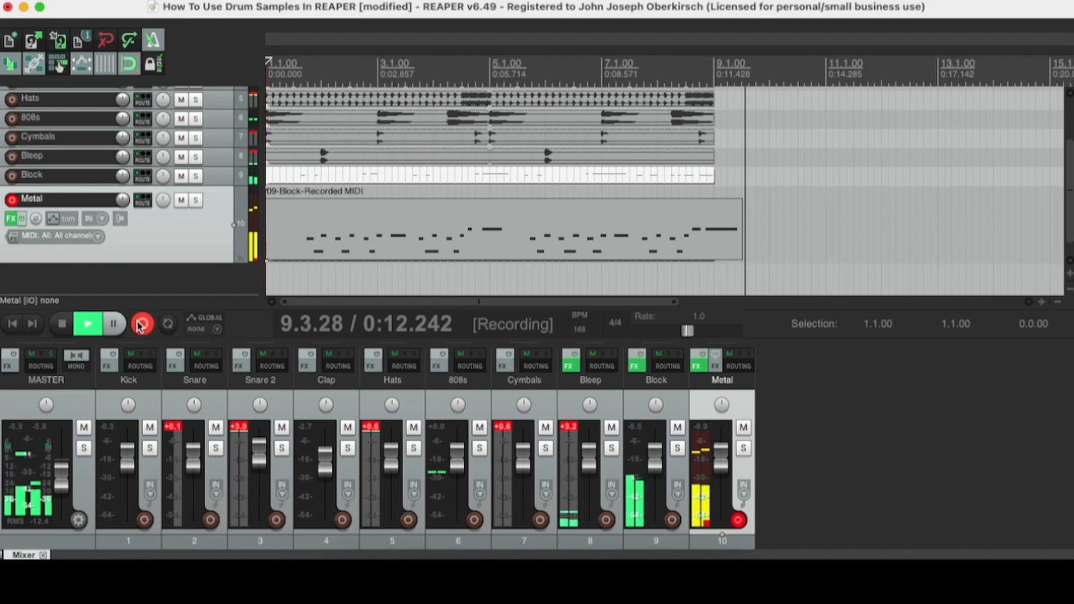
left_click(141, 324)
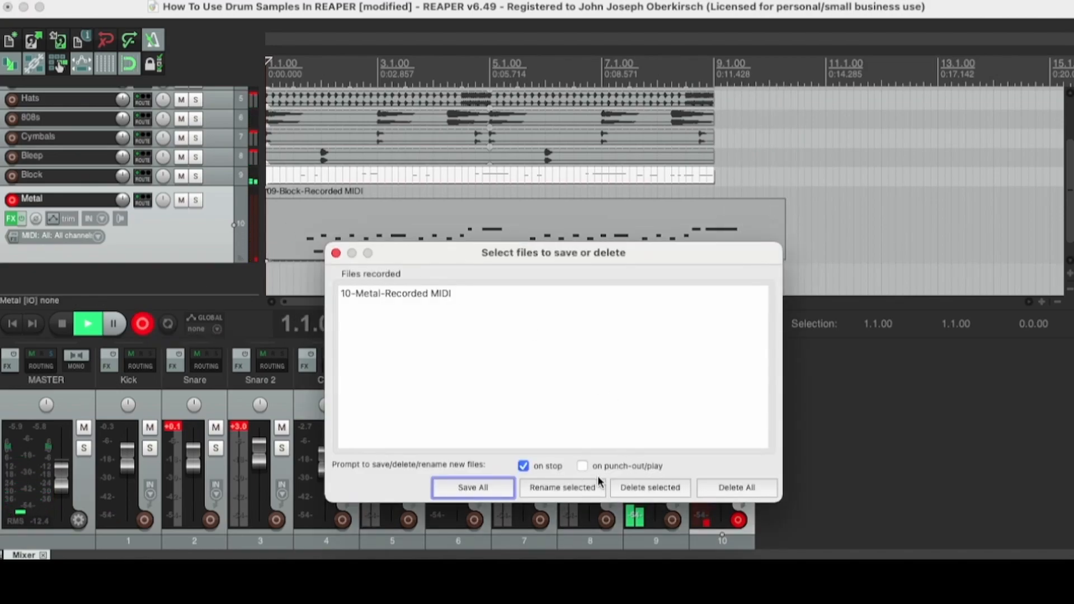
left_click(473, 487)
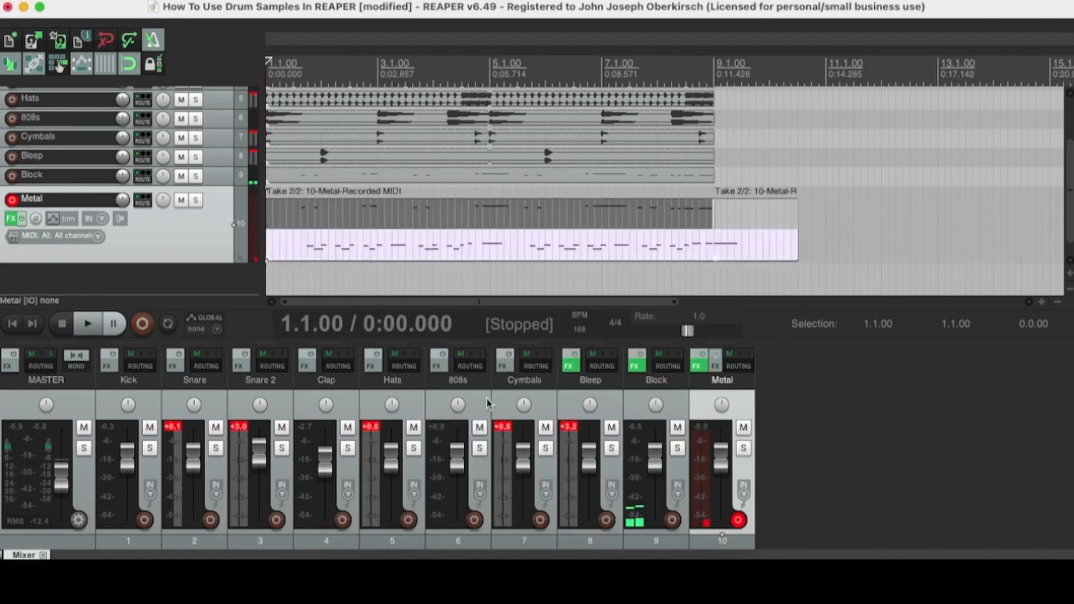
Step: Compare the Metal track's two takes, choose the newly recorded Metal take and glue the items into one
left_click(434, 213)
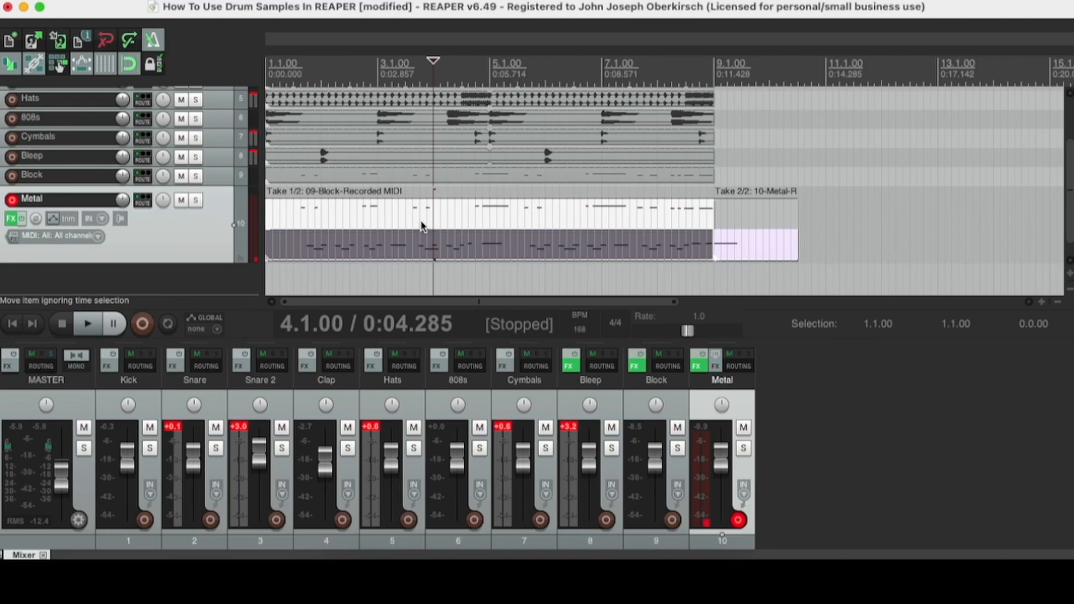
left_click(387, 248)
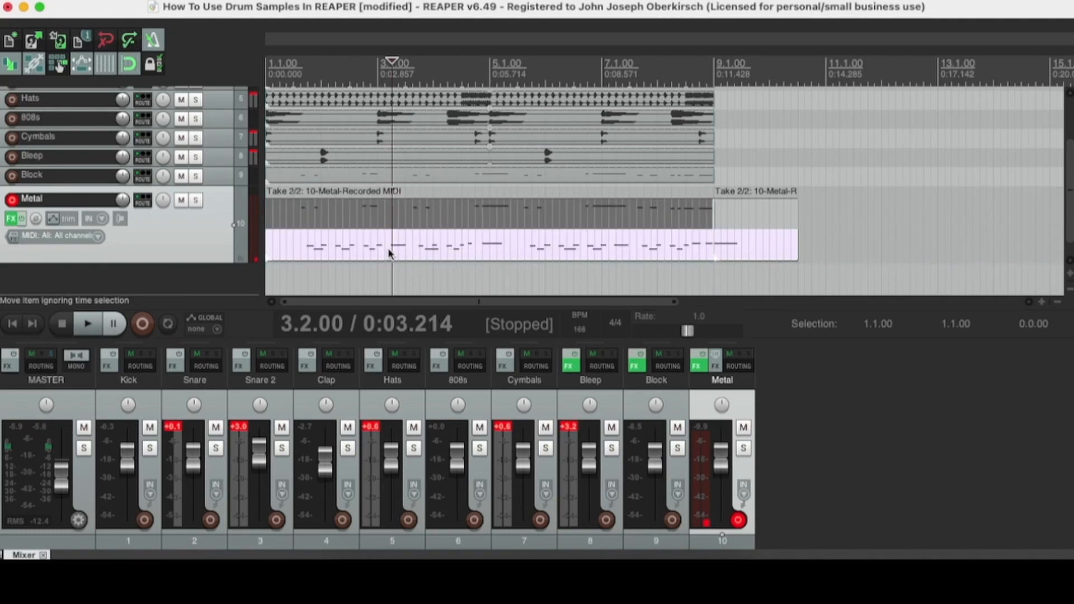
right_click(614, 252)
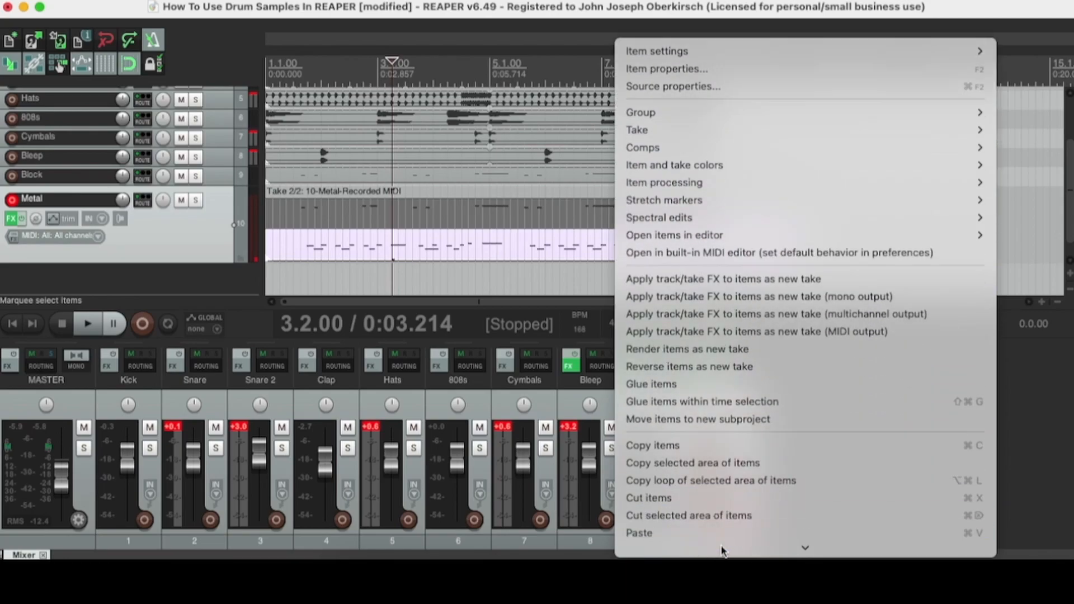
left_click(663, 266)
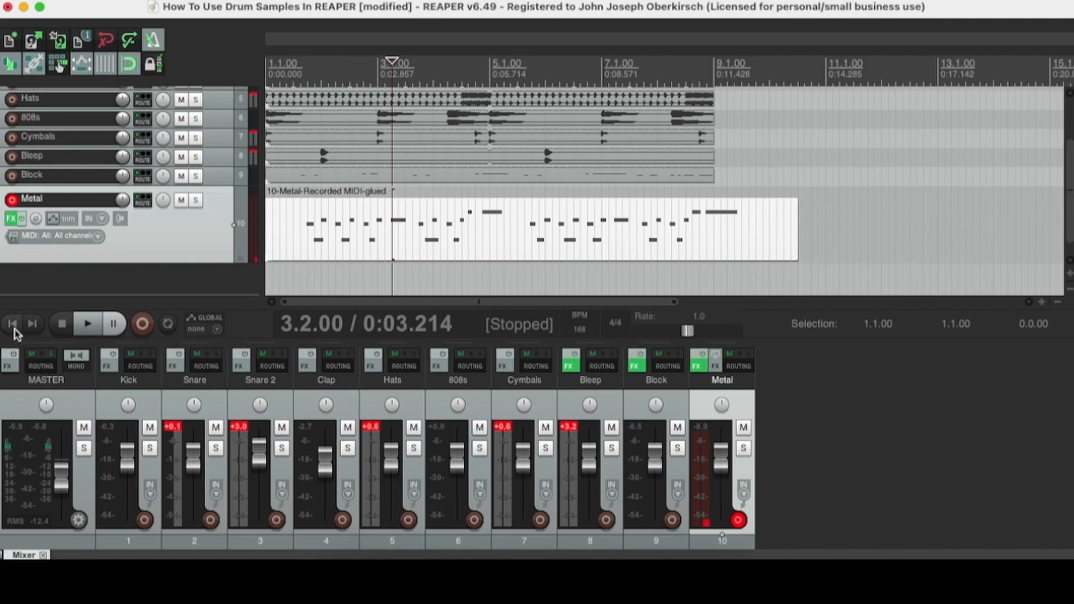
Step: Disarm the Metal track and minimize its height, trimming the end of its MIDI item to the start of bar 9
key("space")
key("space")
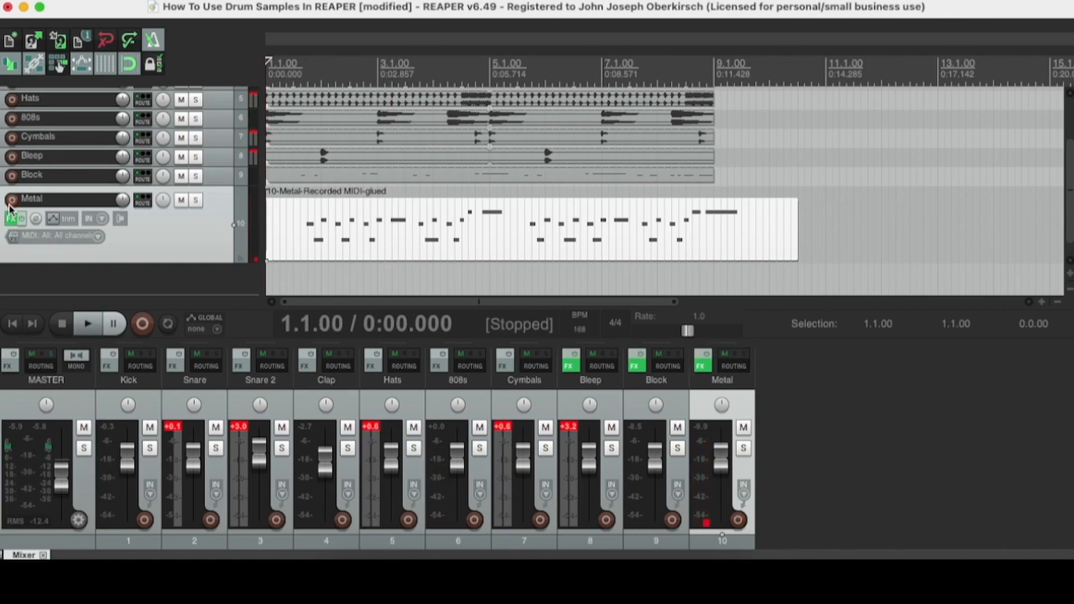
left_click_drag(54, 261, 76, 178)
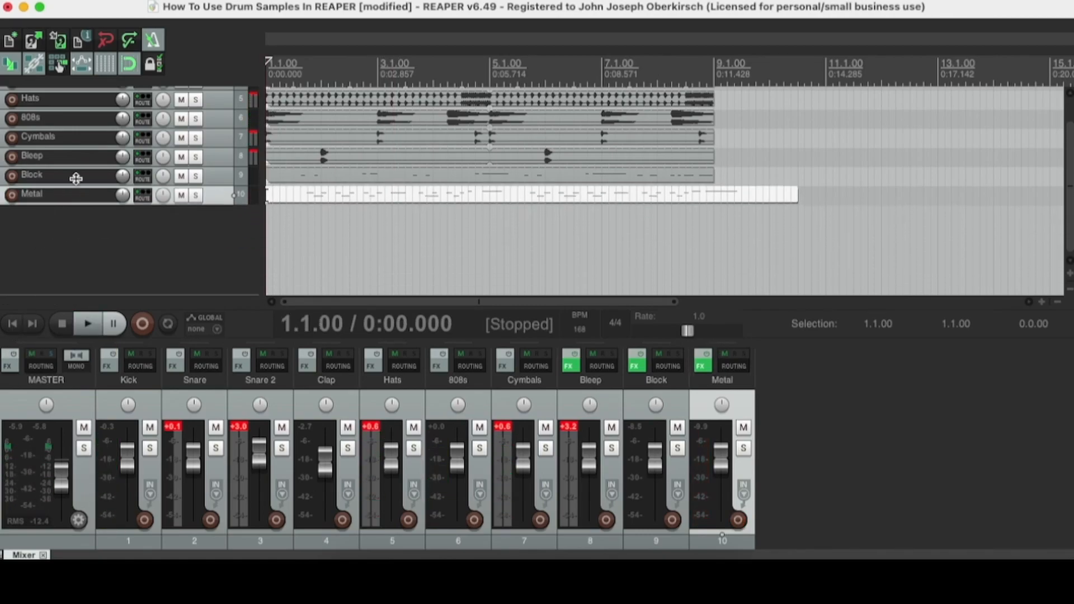
left_click_drag(794, 196, 715, 196)
Step: Play the full pattern from the start and review all ten tracks
key("space")
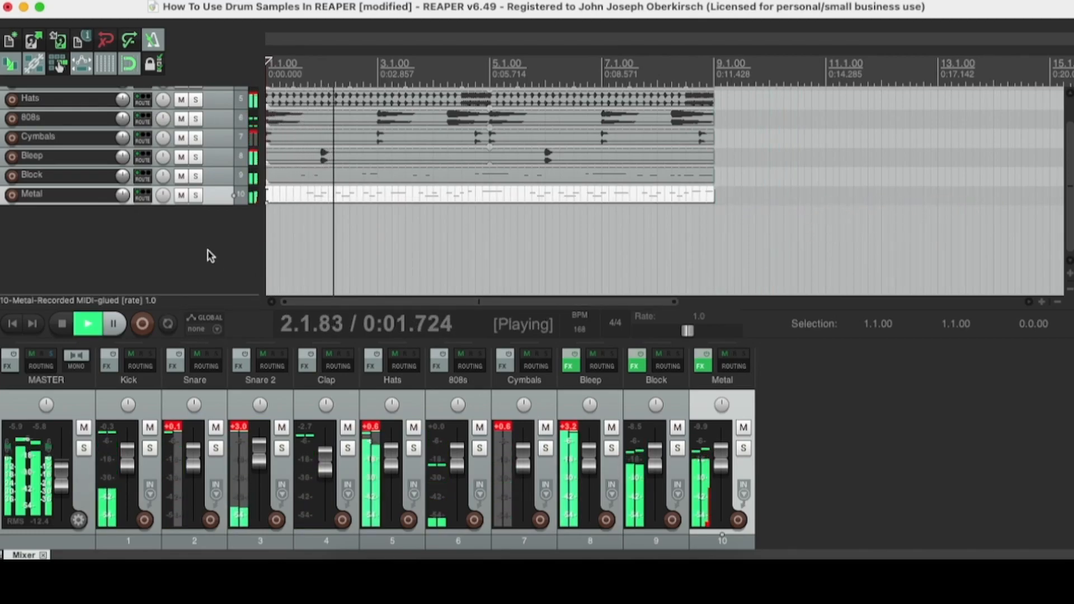
scroll(207, 249, "up", 3)
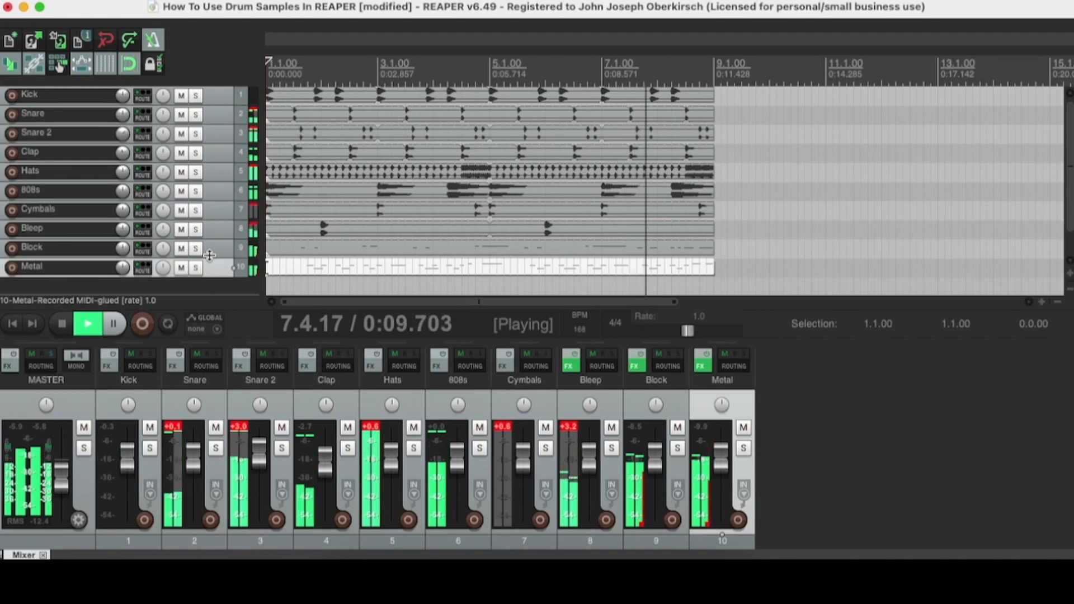
key("space")
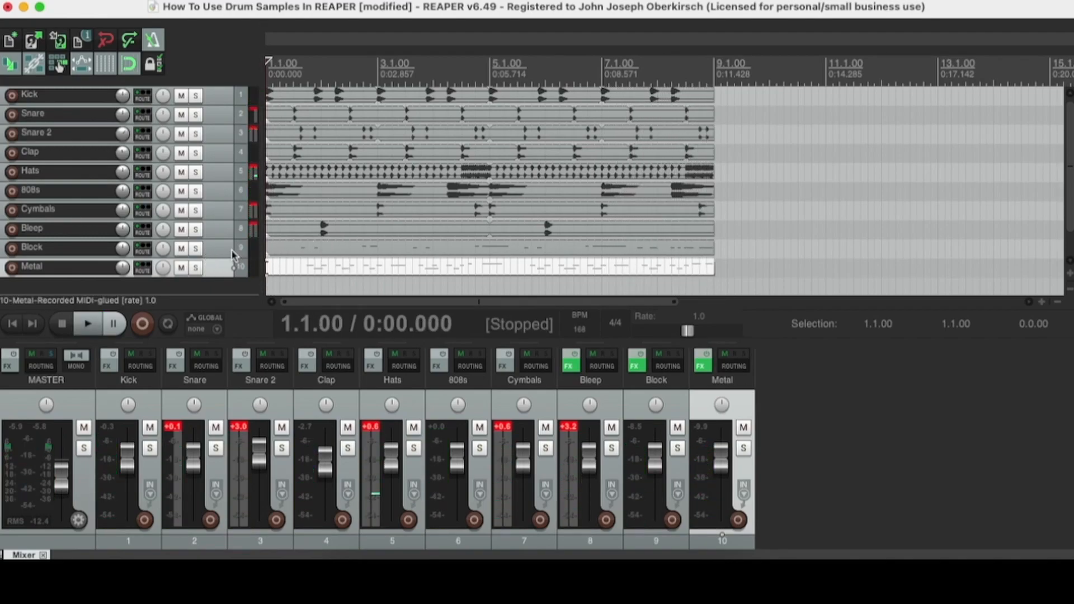
scroll(232, 255, "down", 2)
scroll(234, 257, "up", 2)
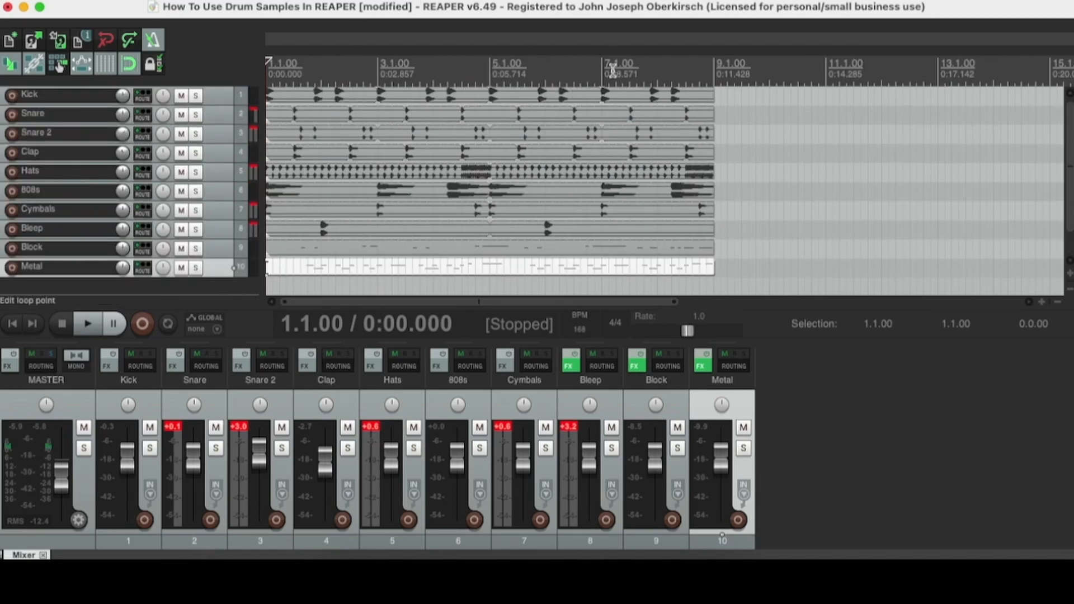
Step: Select every item on all ten tracks and glue them into one item per track
left_click_drag(644, 288, 398, 69)
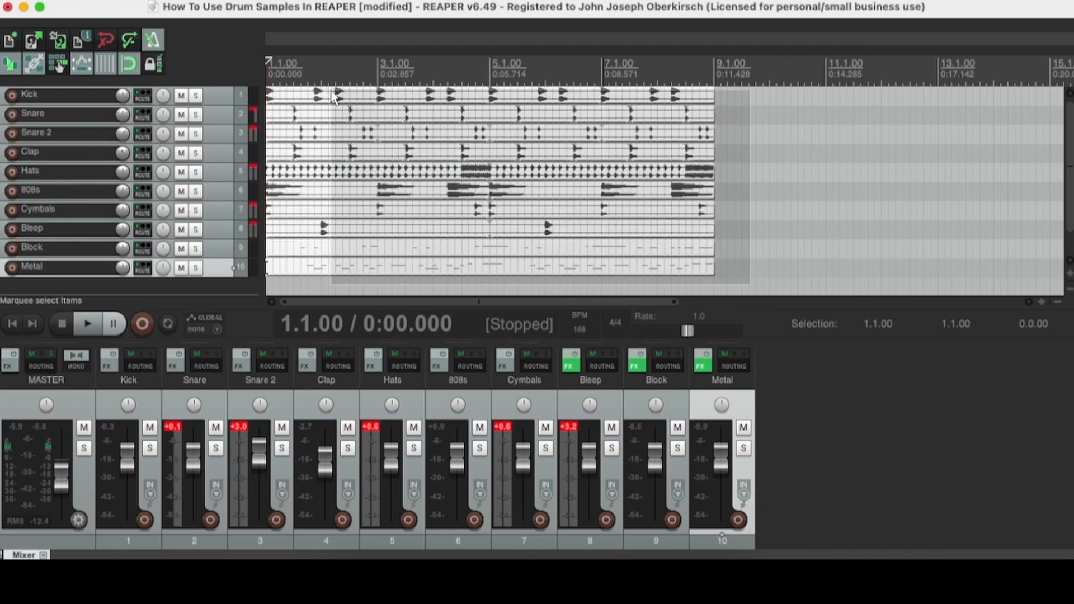
right_click(342, 91)
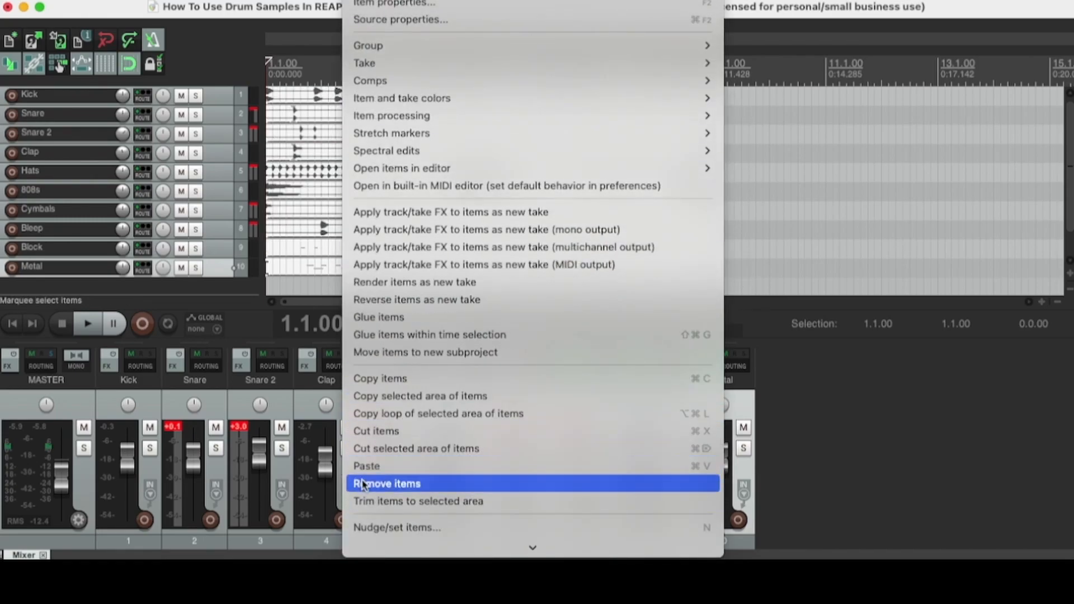
left_click(383, 318)
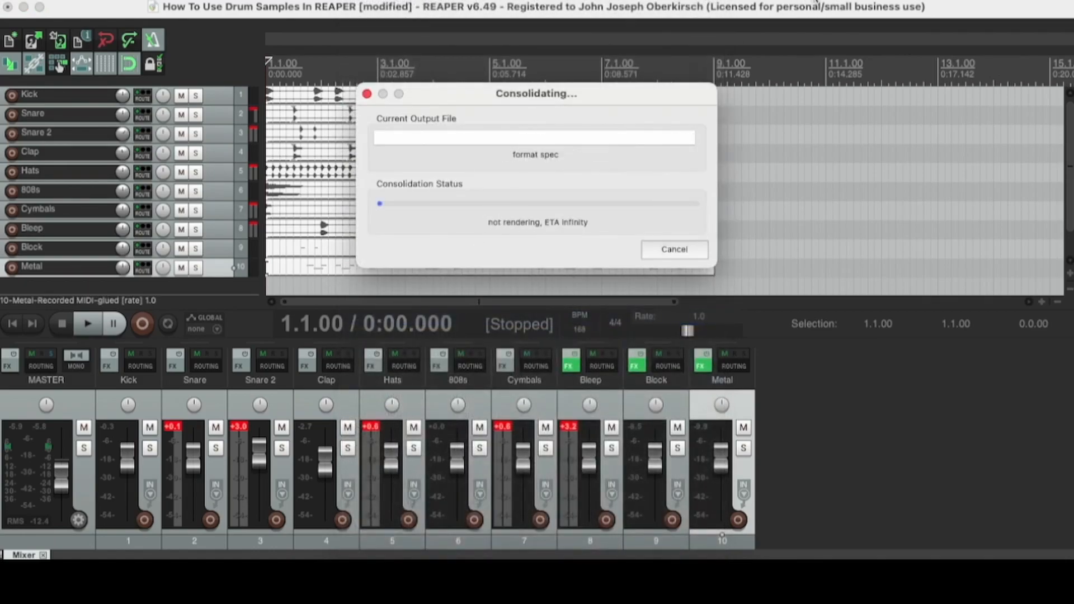
Step: Loop-extend the glued Kick and Snare items from bar 9 to the start of bar 15
left_click(692, 101)
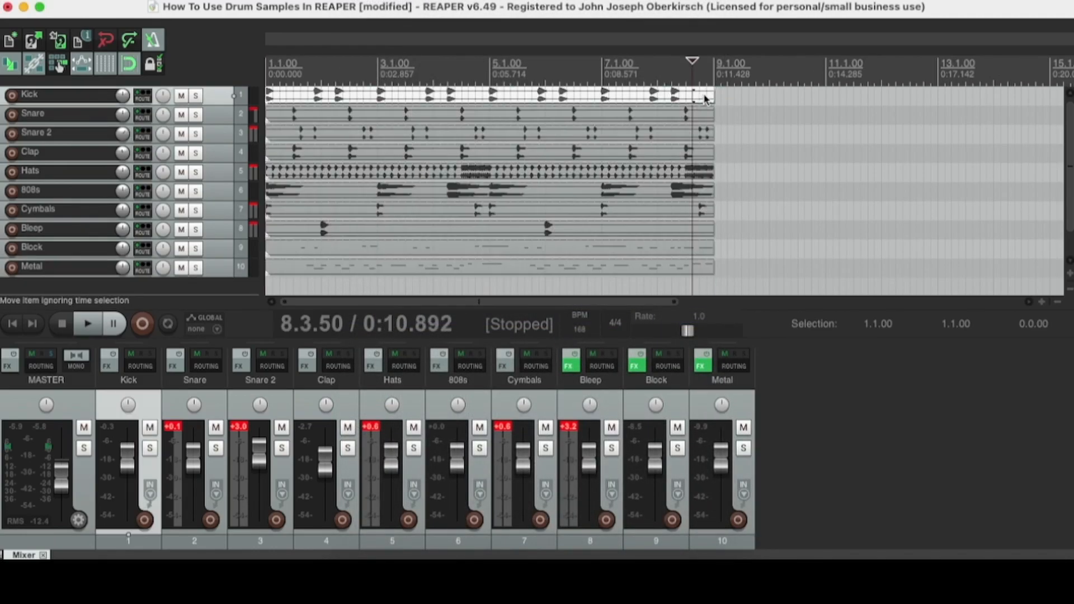
left_click(713, 96)
left_click_drag(713, 95, 886, 195)
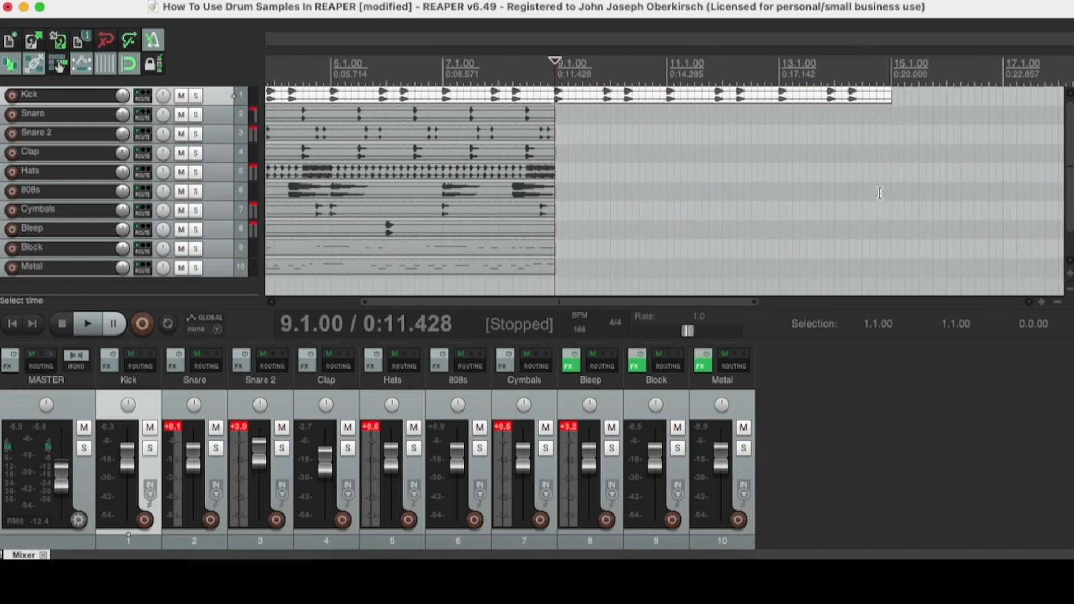
left_click(551, 112)
left_click_drag(554, 115, 891, 114)
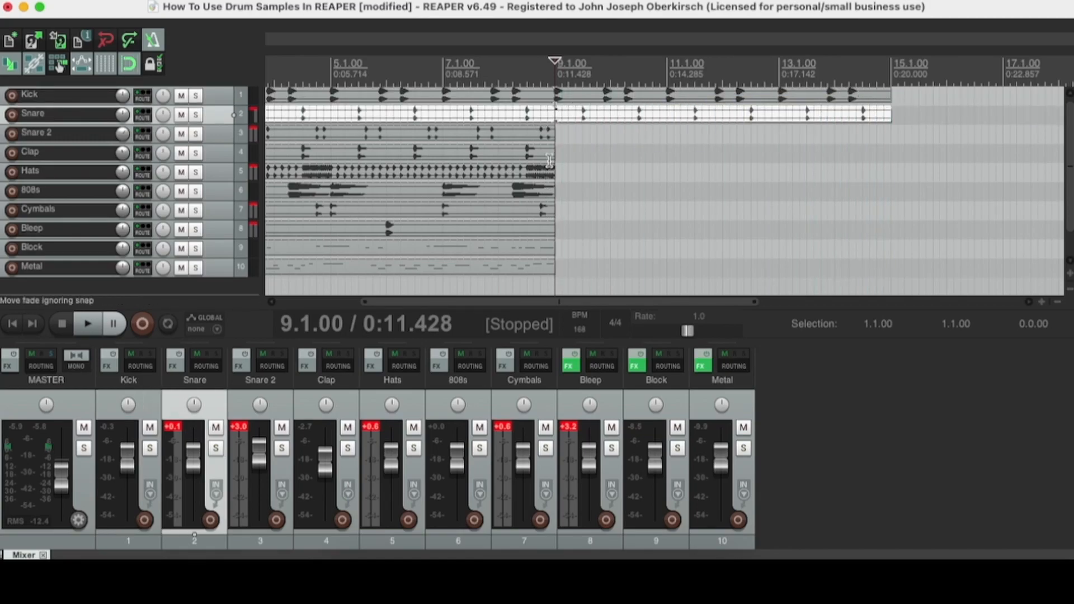
Step: Loop-extend the Snare 2, Clap and Hats items to the start of bar 15
left_click(551, 133)
left_click_drag(554, 133, 891, 133)
left_click(554, 153)
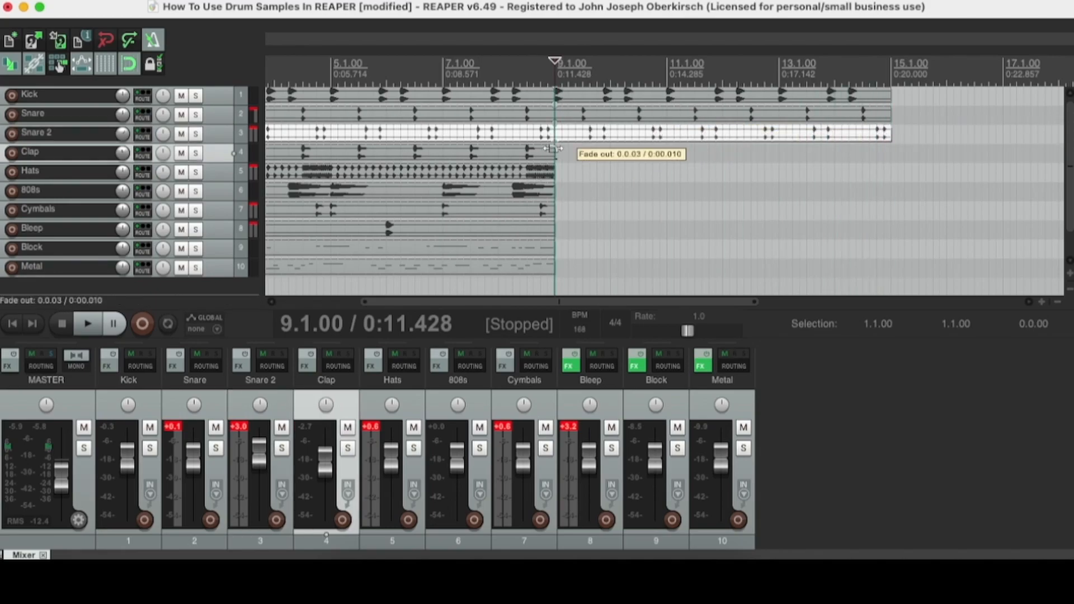
left_click_drag(553, 154, 887, 155)
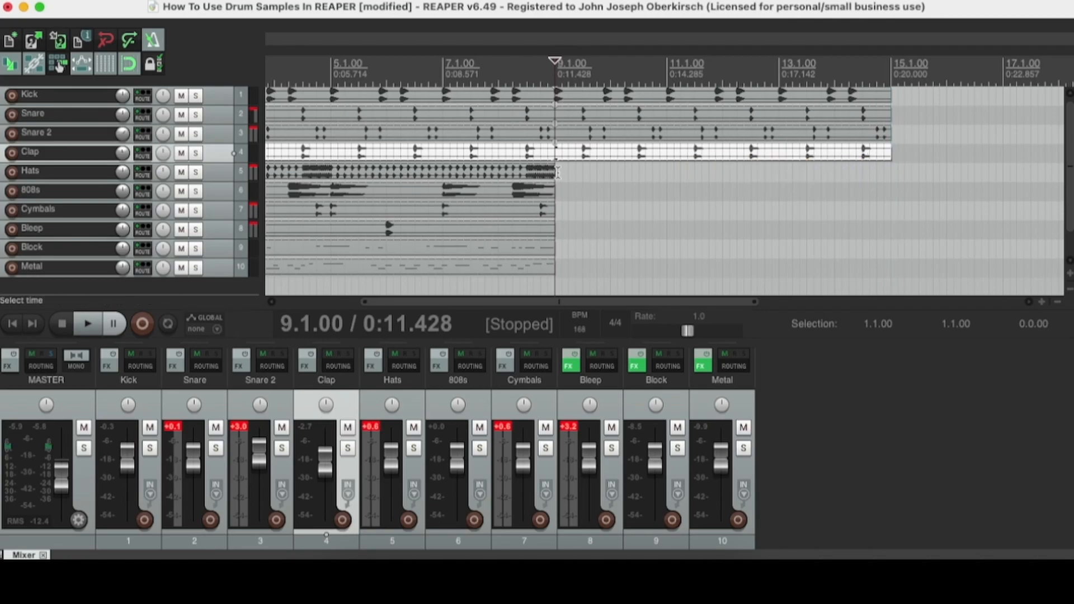
left_click_drag(560, 168, 885, 180)
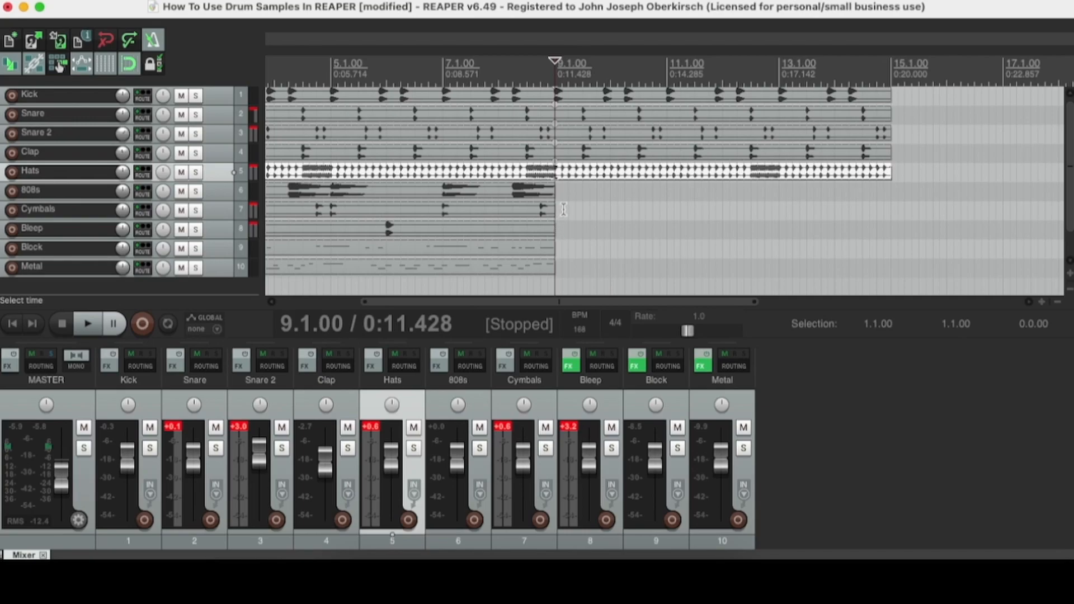
Step: Loop-extend the 808s and Cymbals items to the start of bar 15
left_click(548, 193)
left_click_drag(559, 190, 894, 196)
left_click(550, 211)
left_click_drag(550, 211, 891, 213)
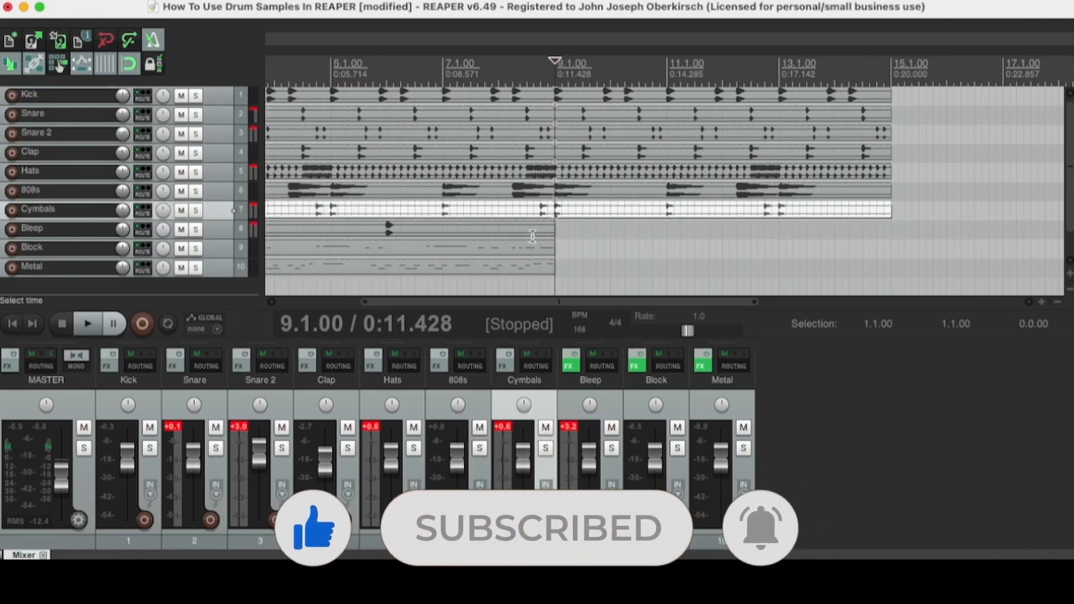
Step: Loop-extend the Bleep, Block and Metal items to the start of bar 15
left_click(552, 228)
left_click_drag(552, 229, 891, 229)
left_click(552, 248)
left_click_drag(552, 248, 887, 262)
left_click(555, 270)
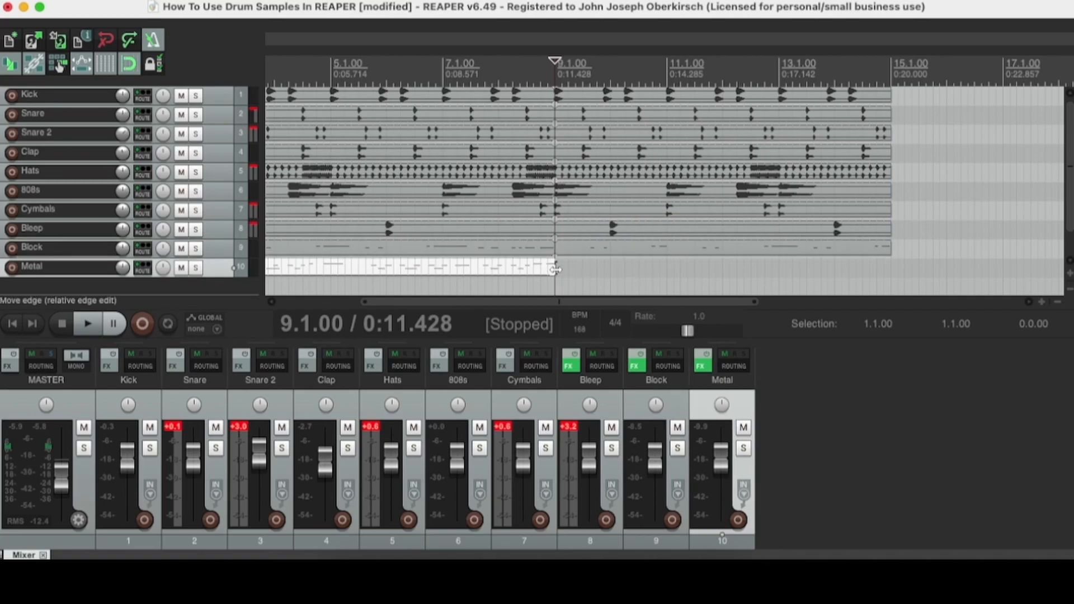
left_click_drag(553, 270, 889, 284)
Step: Select the items on all ten tracks and loop-extend them together to the start of bar 41
scroll(887, 276, "left", 4)
scroll(887, 277, "down", 3)
scroll(682, 246, "down", 2)
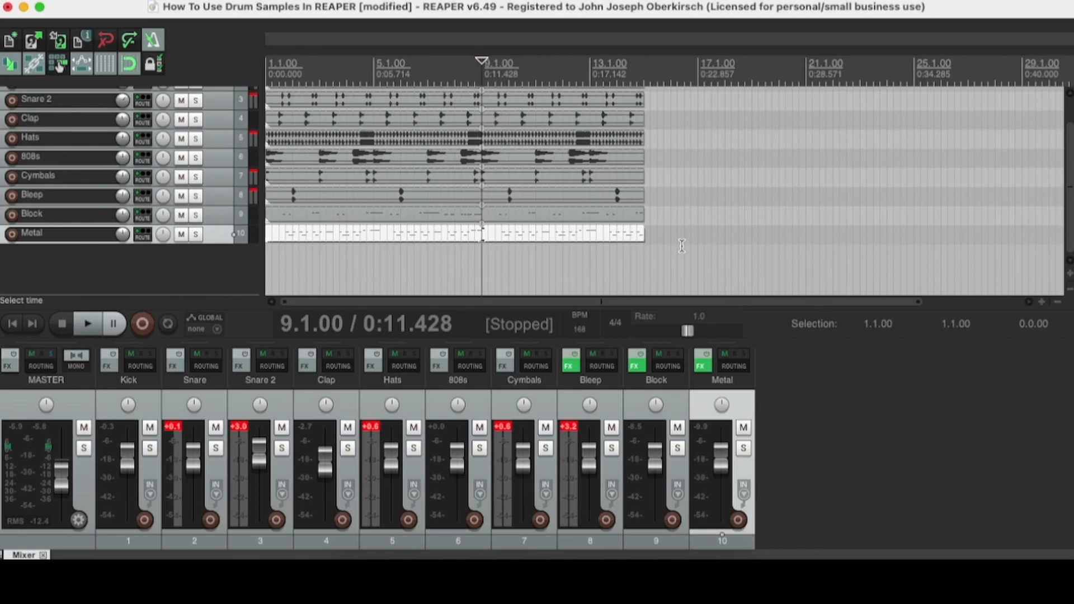
scroll(641, 185, "up", 2)
key("super+a")
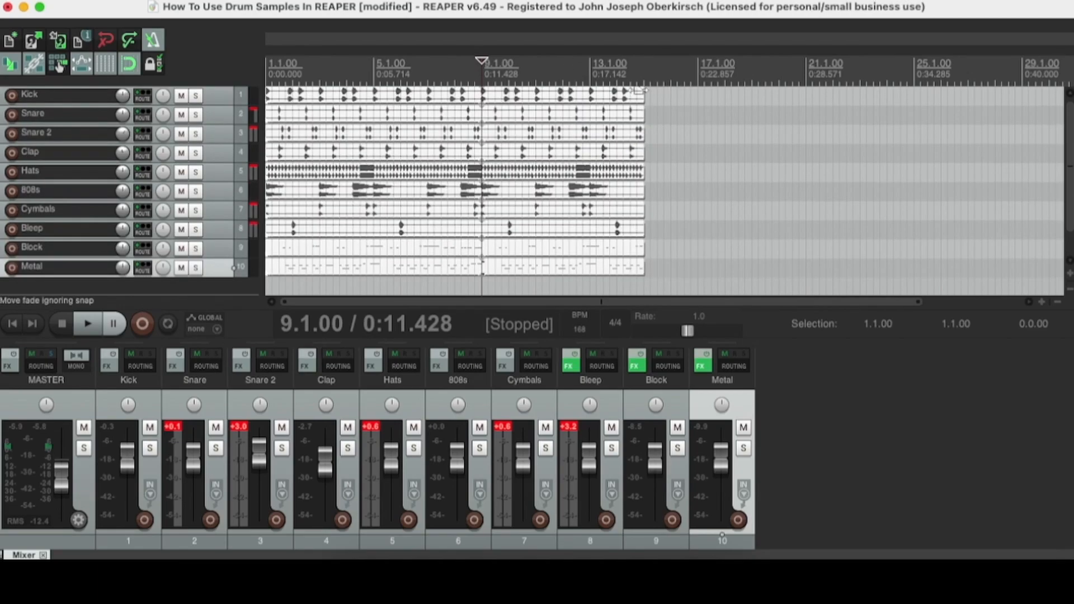
left_click_drag(646, 98, 946, 201)
scroll(942, 205, "down", 4)
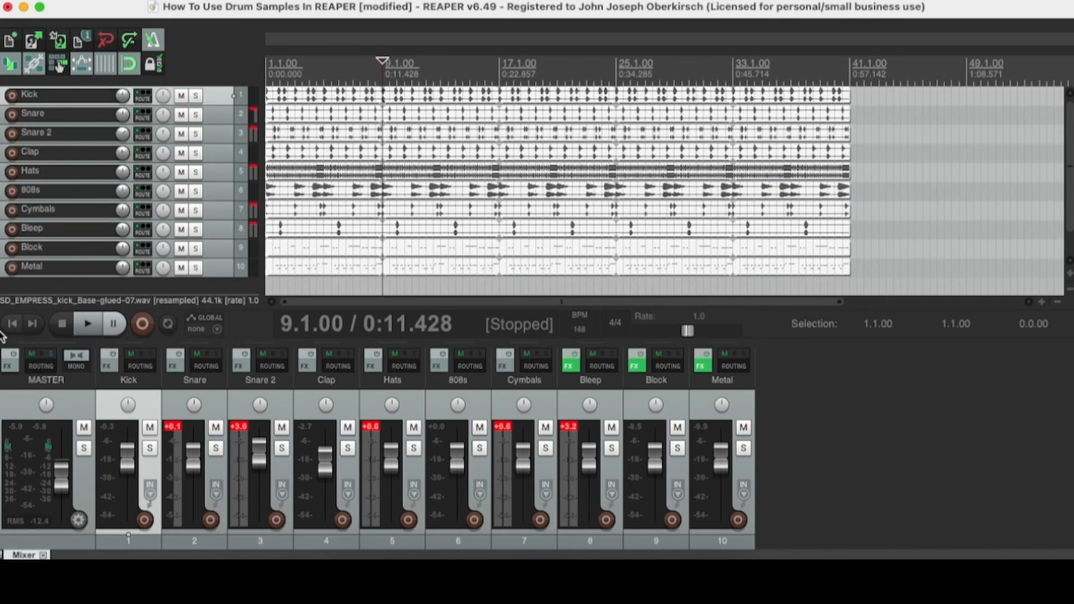
Step: Select only the Kick item and play the extended drum arrangement from the start of the project
left_click(12, 325)
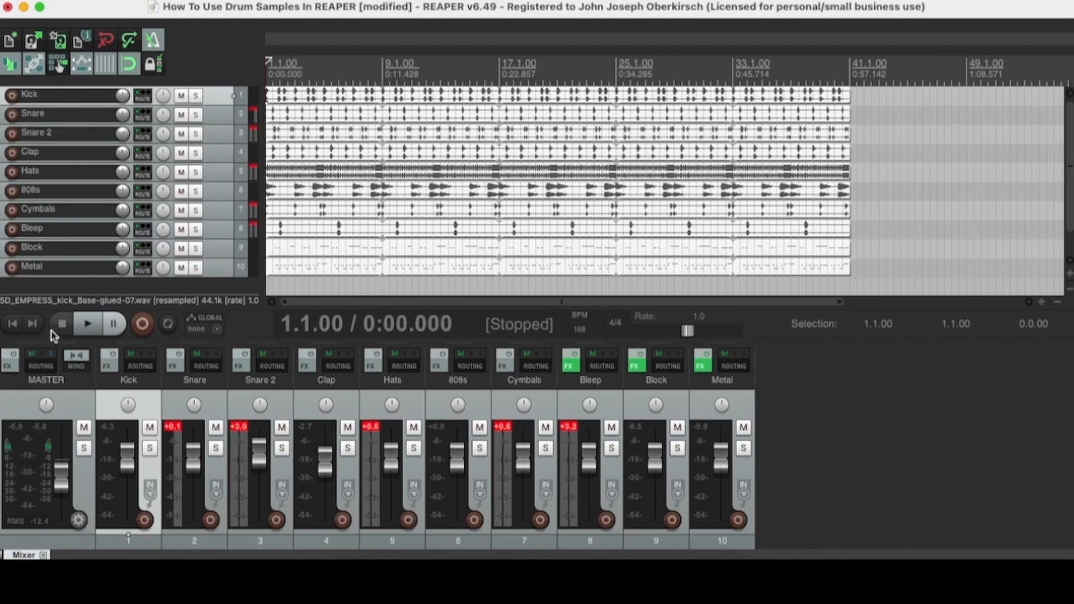
left_click(289, 98)
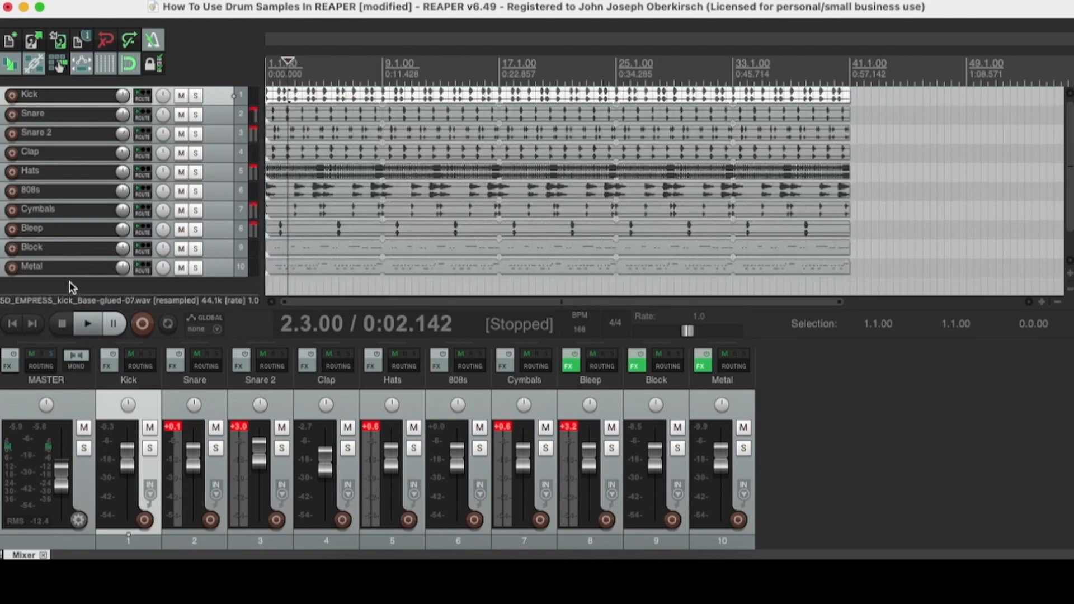
left_click(16, 325)
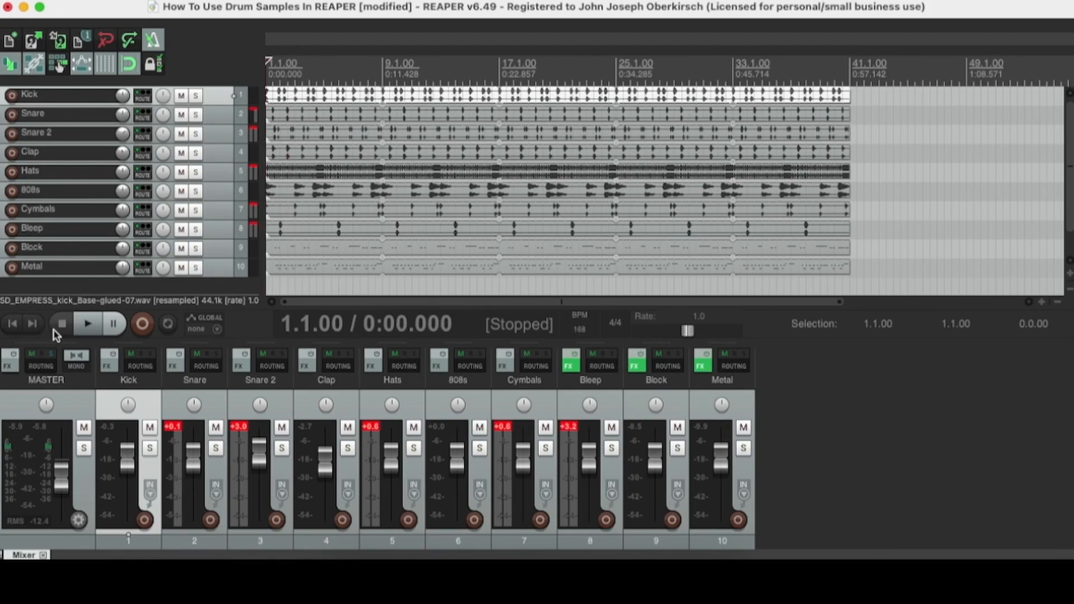
left_click(88, 324)
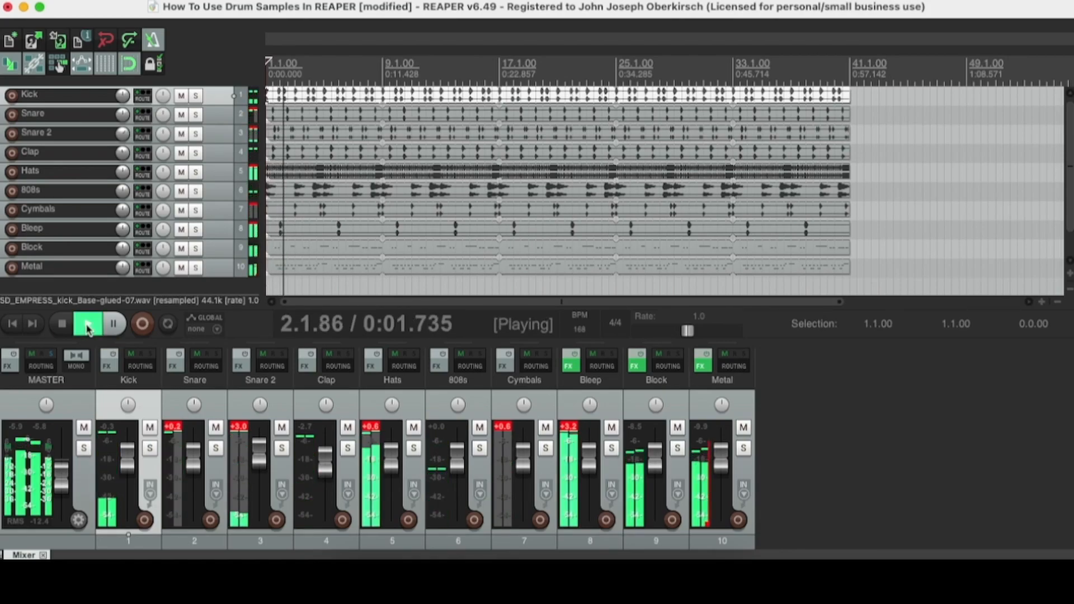